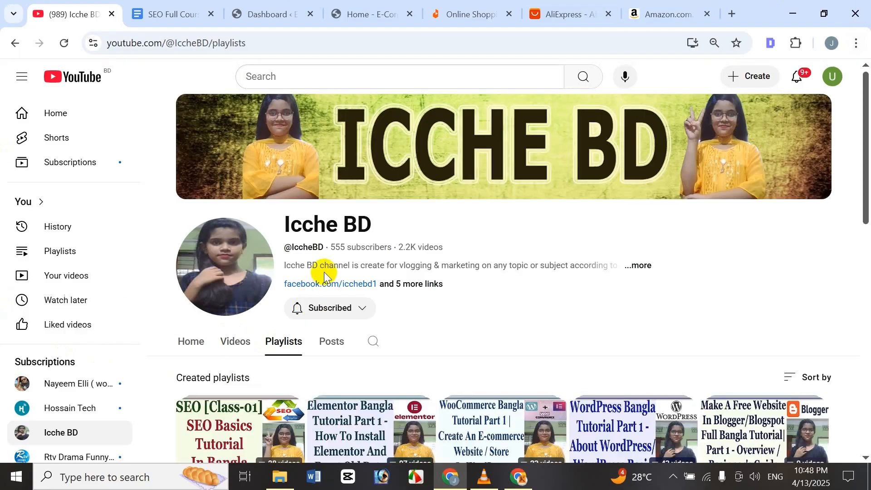
Step: Look through the created playlists on the Icche BD YouTube channel
{"action": "scroll", "coordinate": [323, 277], "scroll_direction": "down", "scroll_amount": 5}
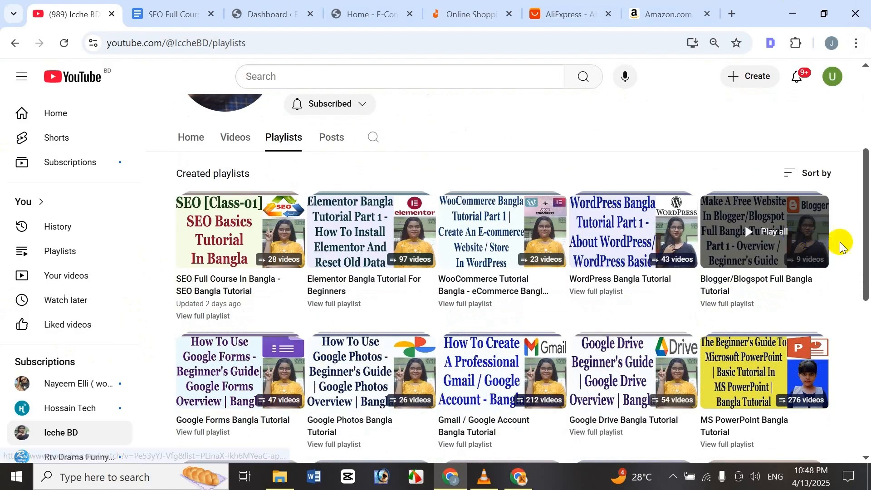
{"action": "left_click_drag", "start_coordinate": [866, 229], "coordinate": [798, 82]}
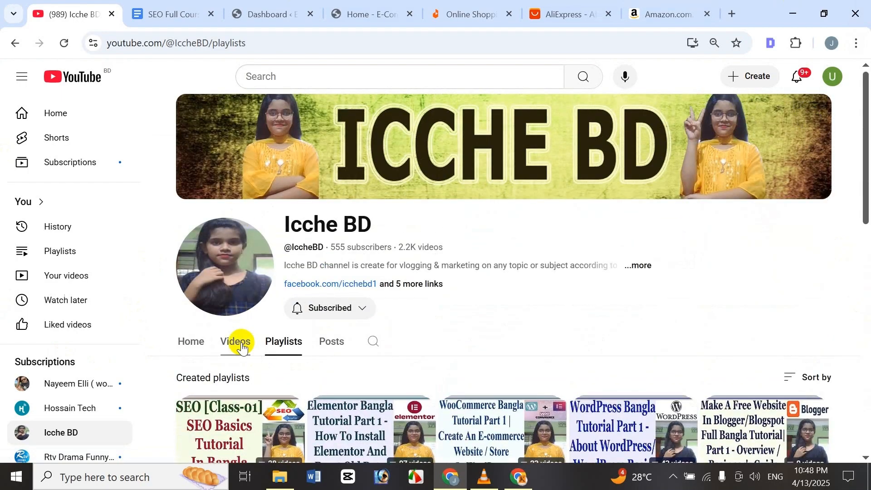
Step: Switch to the Class-29 SEO document in Google Docs and read the Pagination definition, its example and why it matters
{"action": "left_click", "coordinate": [168, 5]}
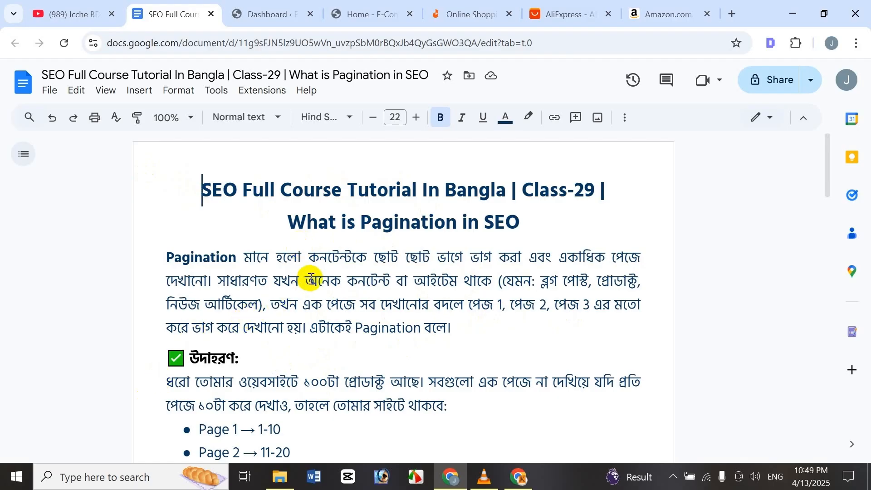
{"action": "scroll", "coordinate": [311, 279], "scroll_direction": "down", "scroll_amount": 4}
{"action": "scroll", "coordinate": [321, 255], "scroll_direction": "up", "scroll_amount": 2}
{"action": "scroll", "coordinate": [321, 256], "scroll_direction": "down", "scroll_amount": 1}
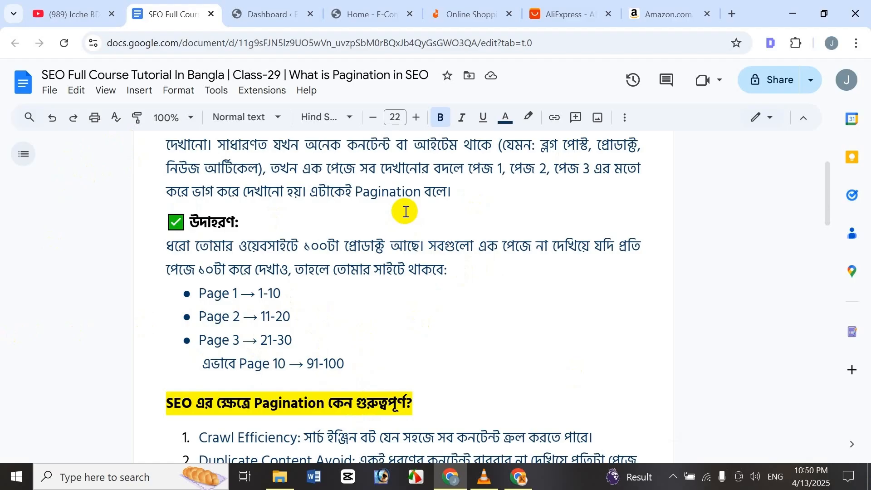
{"action": "scroll", "coordinate": [405, 213], "scroll_direction": "down", "scroll_amount": 3}
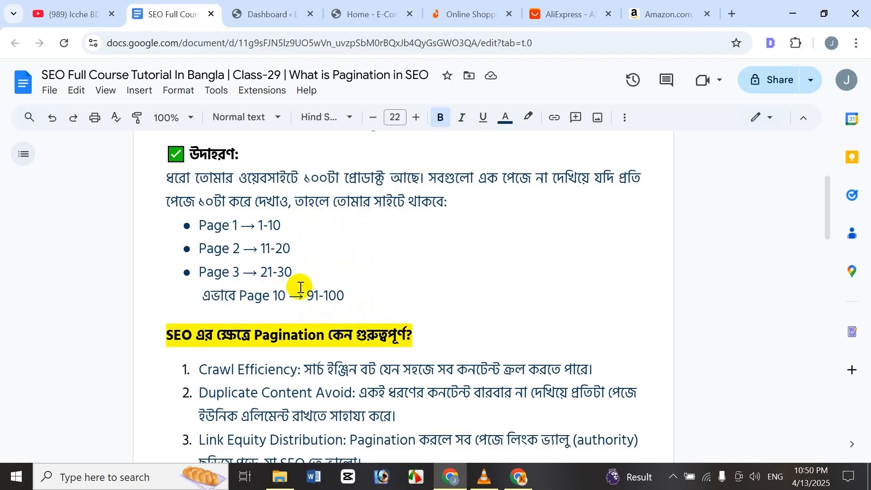
{"action": "key", "text": "ctrl+Home"}
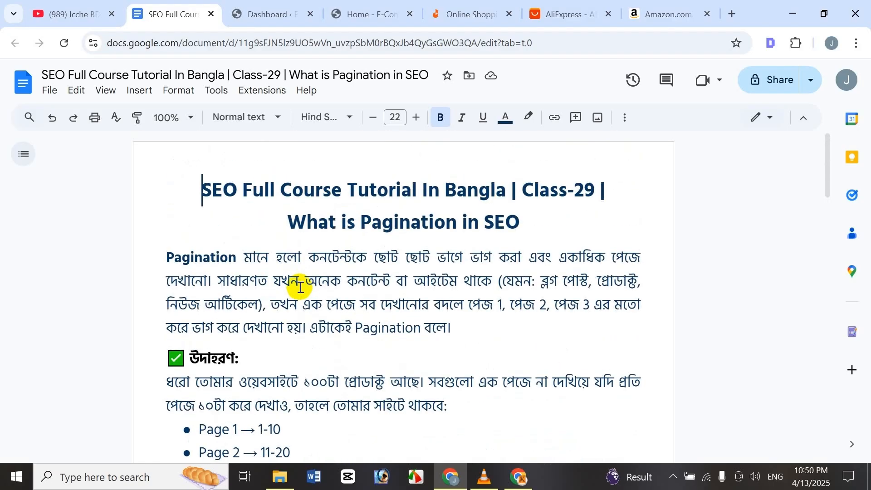
{"action": "scroll", "coordinate": [241, 409], "scroll_direction": "down", "scroll_amount": 3}
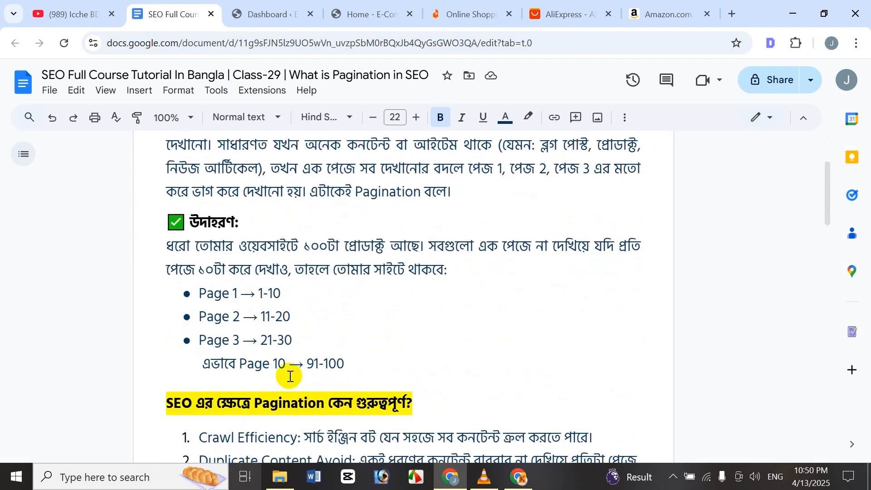
{"action": "scroll", "coordinate": [273, 359], "scroll_direction": "up", "scroll_amount": 3}
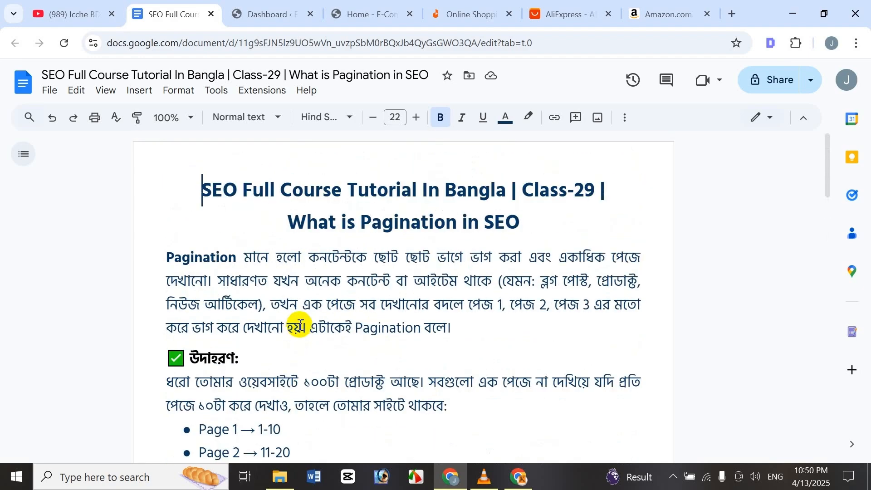
{"action": "scroll", "coordinate": [312, 314], "scroll_direction": "down", "scroll_amount": 5}
{"action": "scroll", "coordinate": [301, 302], "scroll_direction": "up", "scroll_amount": 5}
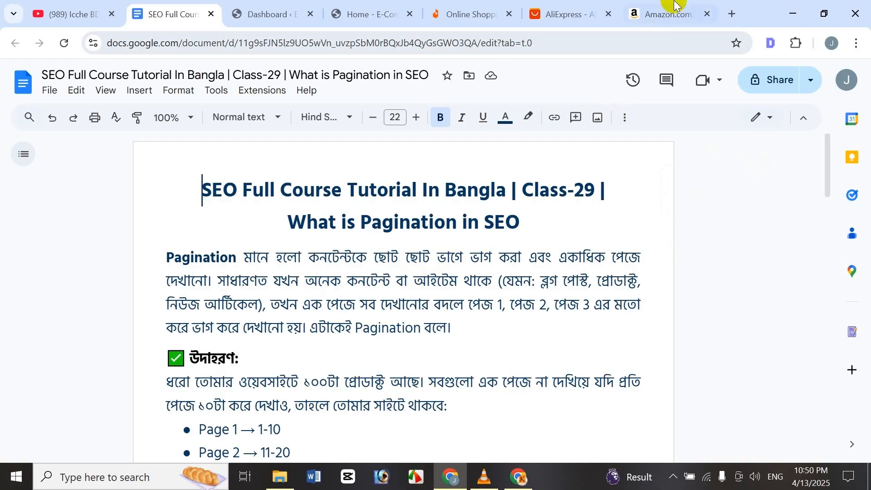
Step: Switch to Amazon and open the Cooker category from the top categories in kitchen appliances
{"action": "left_click", "coordinate": [664, 14]}
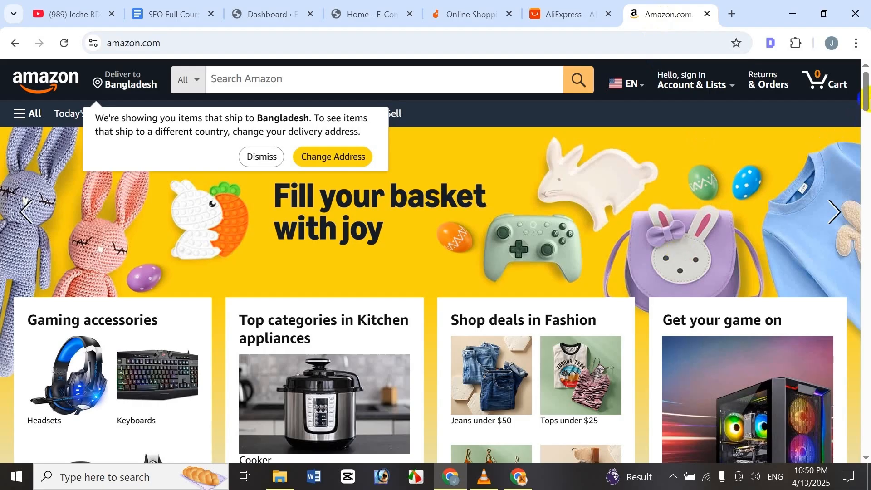
{"action": "left_click_drag", "start_coordinate": [867, 99], "coordinate": [867, 130]}
{"action": "scroll", "coordinate": [827, 147], "scroll_direction": "up", "scroll_amount": 2}
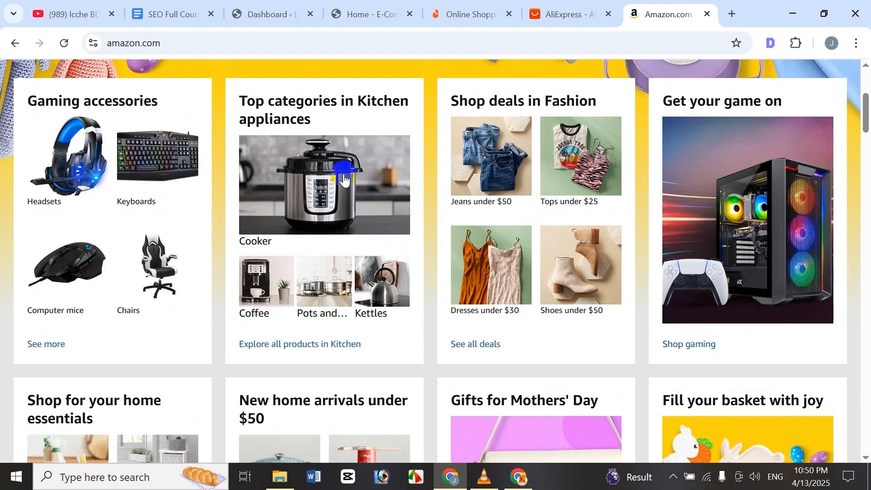
{"action": "scroll", "coordinate": [345, 180], "scroll_direction": "up", "scroll_amount": 2}
{"action": "left_click", "coordinate": [358, 235]}
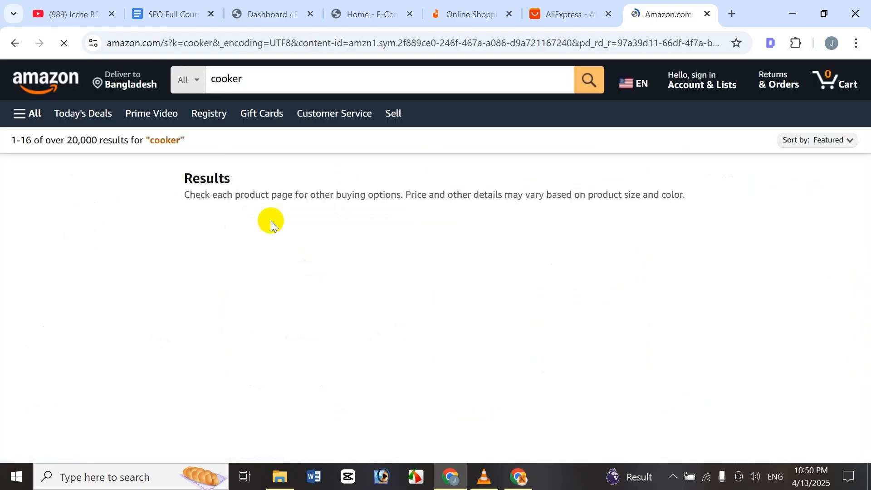
Step: Examine the first page of cooker results, focusing on the pagination bar below the product list
{"action": "left_click_drag", "start_coordinate": [868, 86], "coordinate": [862, 369]}
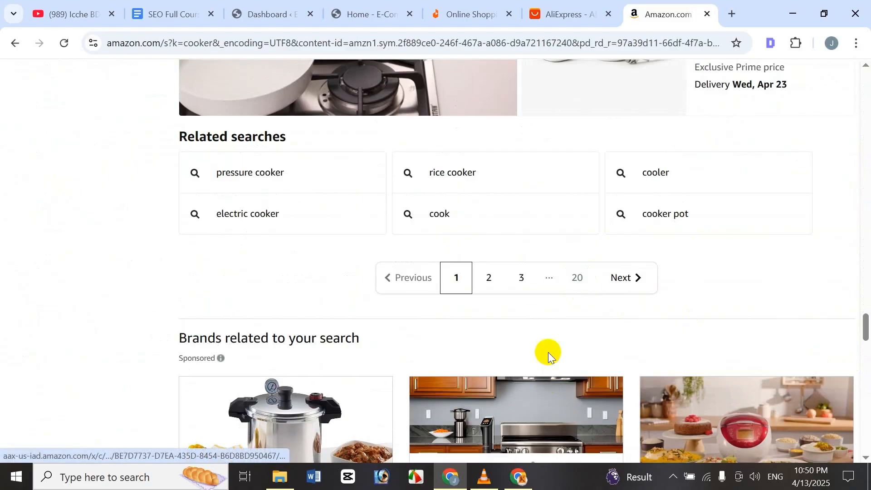
{"action": "scroll", "coordinate": [429, 145], "scroll_direction": "up", "scroll_amount": 14}
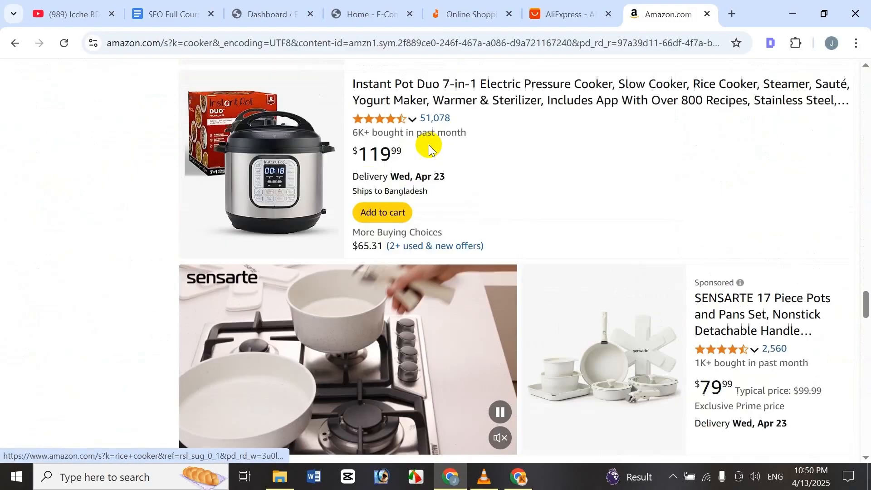
{"action": "scroll", "coordinate": [422, 164], "scroll_direction": "down", "scroll_amount": 14}
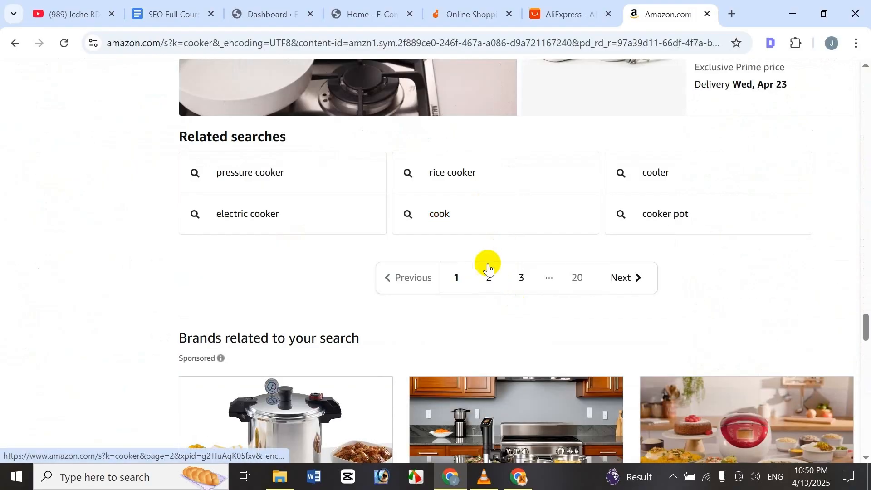
{"action": "scroll", "coordinate": [486, 262], "scroll_direction": "up", "scroll_amount": 5}
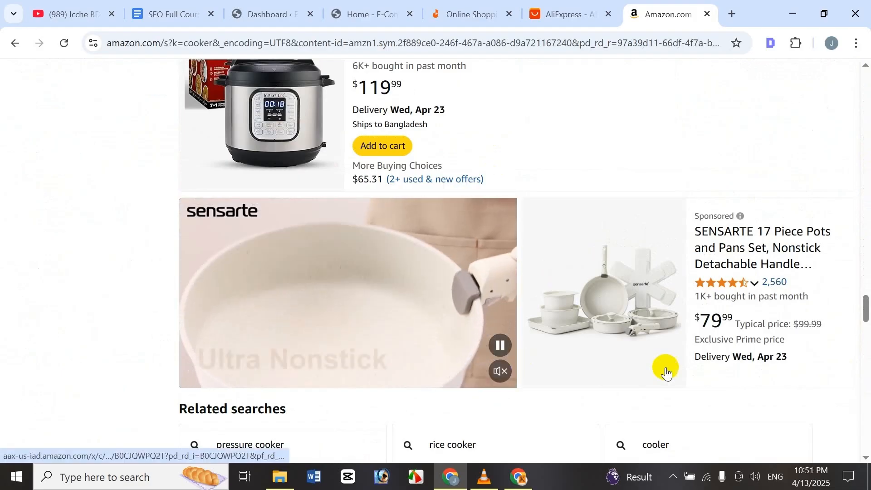
{"action": "scroll", "coordinate": [537, 194], "scroll_direction": "down", "scroll_amount": 9}
{"action": "scroll", "coordinate": [517, 213], "scroll_direction": "down", "scroll_amount": 5}
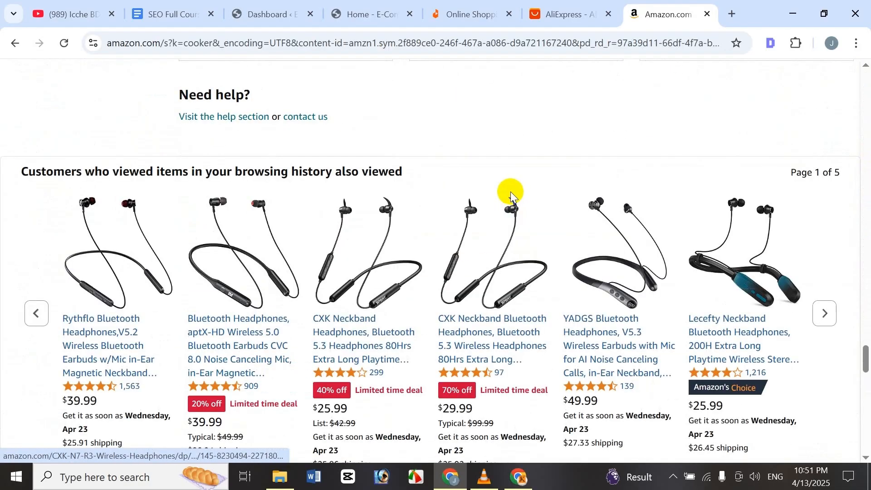
{"action": "scroll", "coordinate": [510, 189], "scroll_direction": "up", "scroll_amount": 13}
{"action": "scroll", "coordinate": [473, 343], "scroll_direction": "down", "scroll_amount": 4}
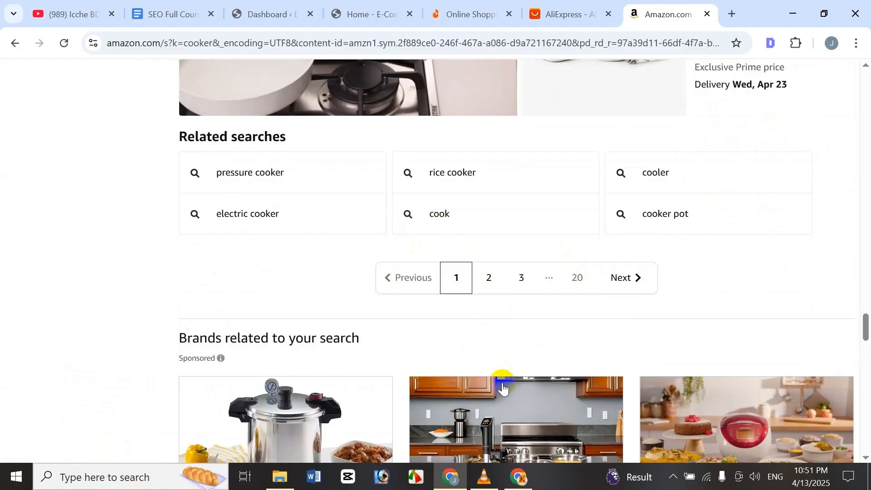
Step: Go to the next page of cooker results and look through its products and pagination bar
{"action": "left_click", "coordinate": [631, 278]}
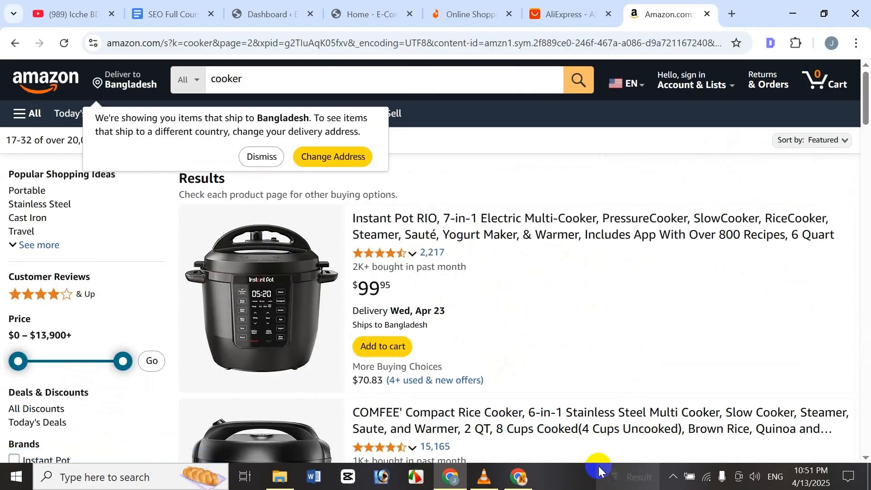
{"action": "scroll", "coordinate": [501, 268], "scroll_direction": "down", "scroll_amount": 10}
{"action": "scroll", "coordinate": [500, 266], "scroll_direction": "down", "scroll_amount": 15}
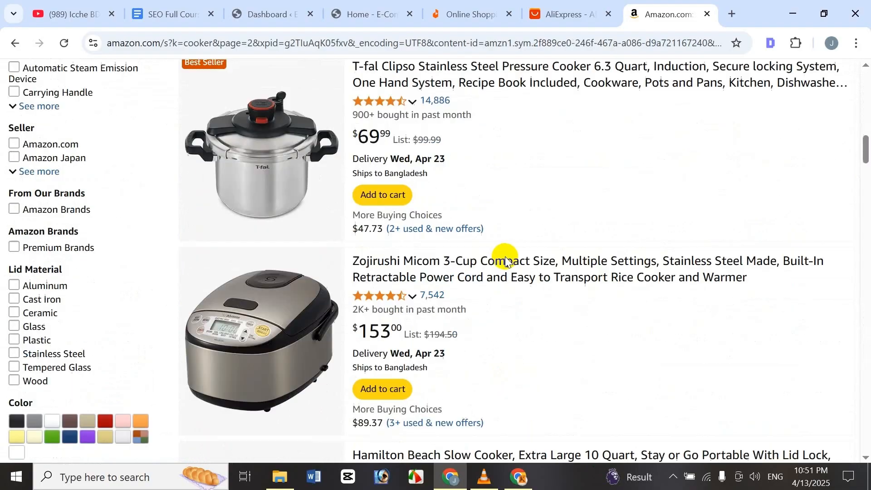
{"action": "key", "text": "super+w"}
{"action": "scroll", "coordinate": [478, 246], "scroll_direction": "down", "scroll_amount": 5}
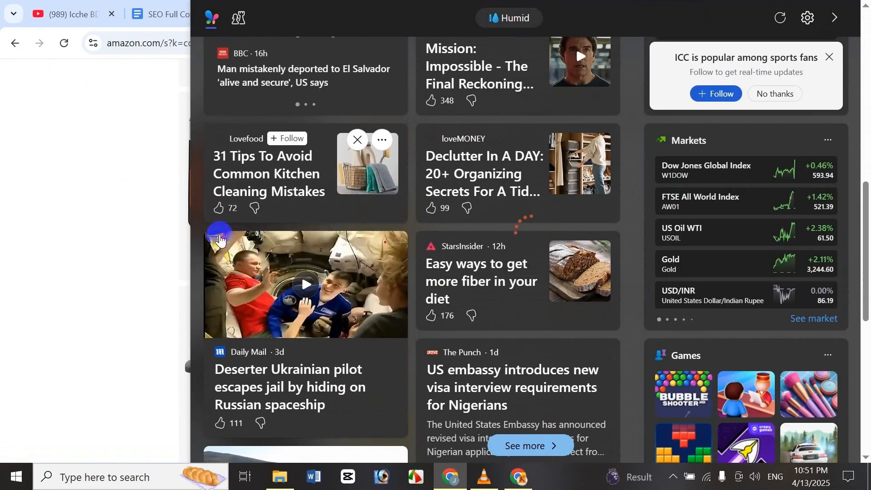
{"action": "left_click", "coordinate": [88, 255]}
{"action": "scroll", "coordinate": [805, 246], "scroll_direction": "down", "scroll_amount": 5}
{"action": "scroll", "coordinate": [805, 244], "scroll_direction": "down", "scroll_amount": 10}
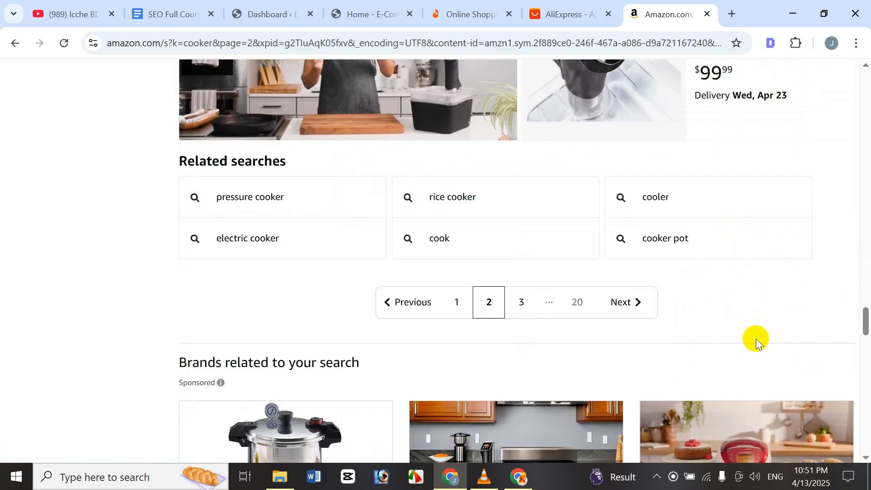
{"action": "scroll", "coordinate": [635, 259], "scroll_direction": "up", "scroll_amount": 4}
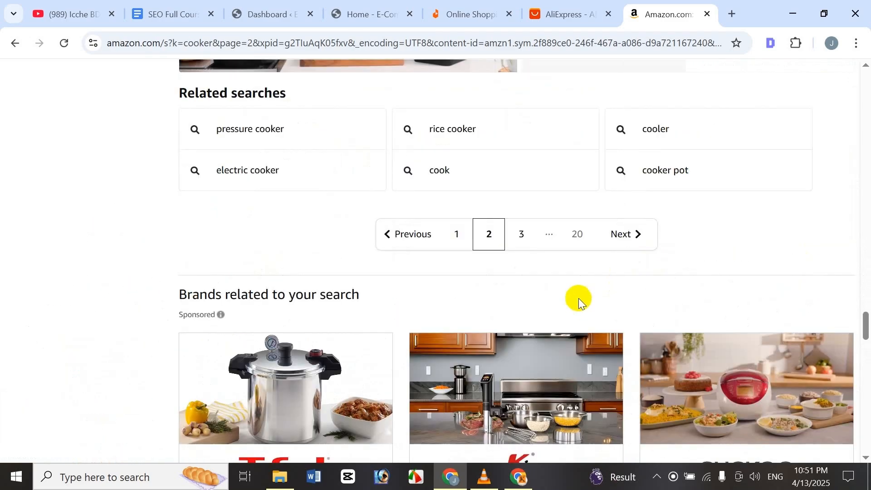
Step: Open page 3 of the cooker results and look through its products down to the page numbers
{"action": "left_click", "coordinate": [522, 235]}
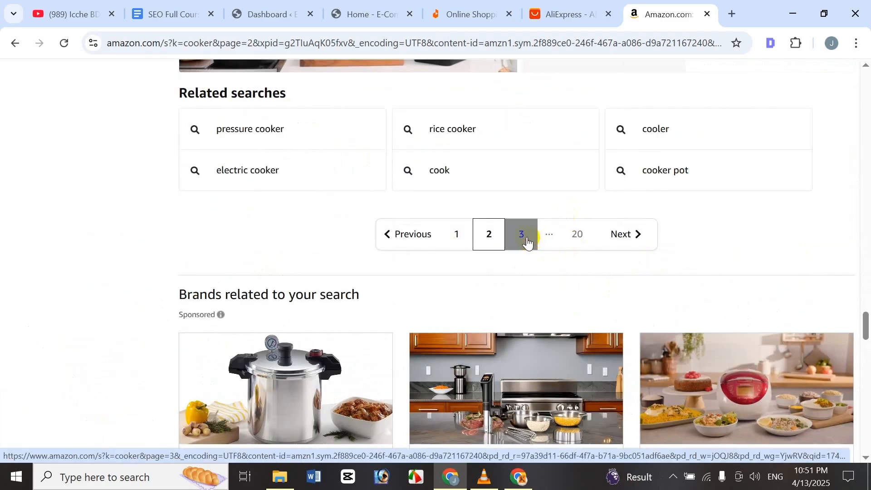
{"action": "scroll", "coordinate": [558, 217], "scroll_direction": "down", "scroll_amount": 10}
{"action": "scroll", "coordinate": [581, 217], "scroll_direction": "down", "scroll_amount": 20}
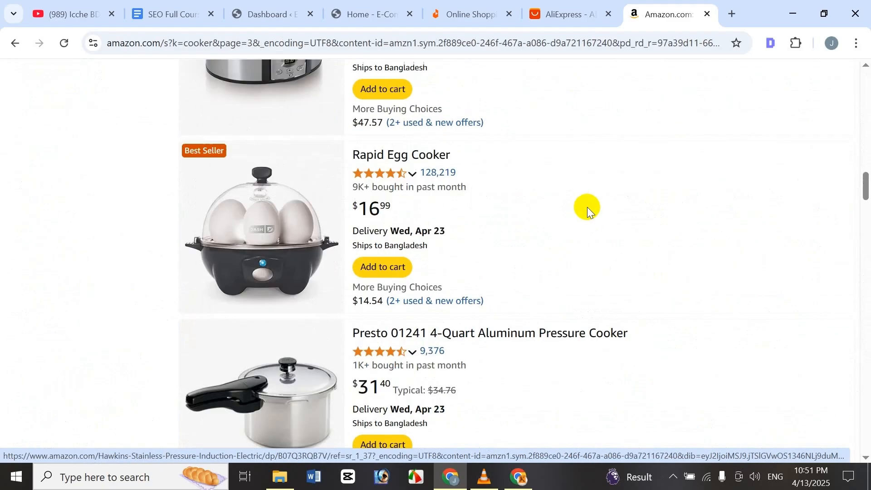
{"action": "scroll", "coordinate": [580, 213], "scroll_direction": "down", "scroll_amount": 8}
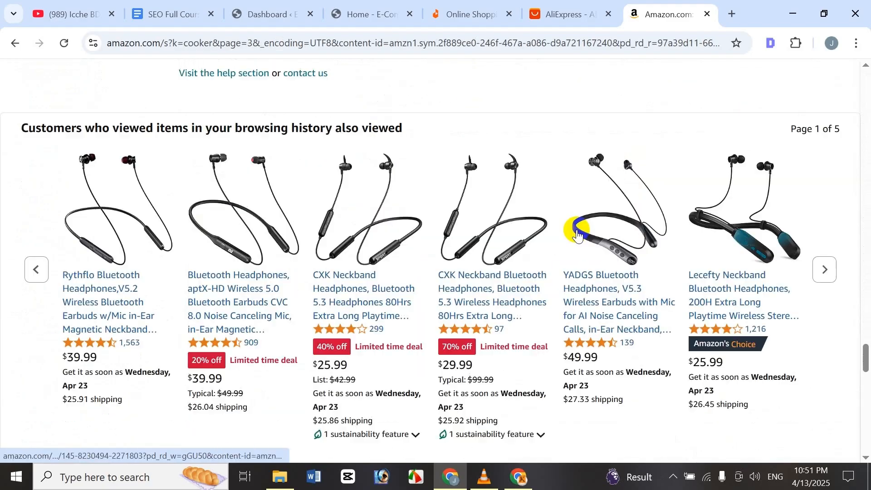
{"action": "scroll", "coordinate": [572, 223], "scroll_direction": "up", "scroll_amount": 10}
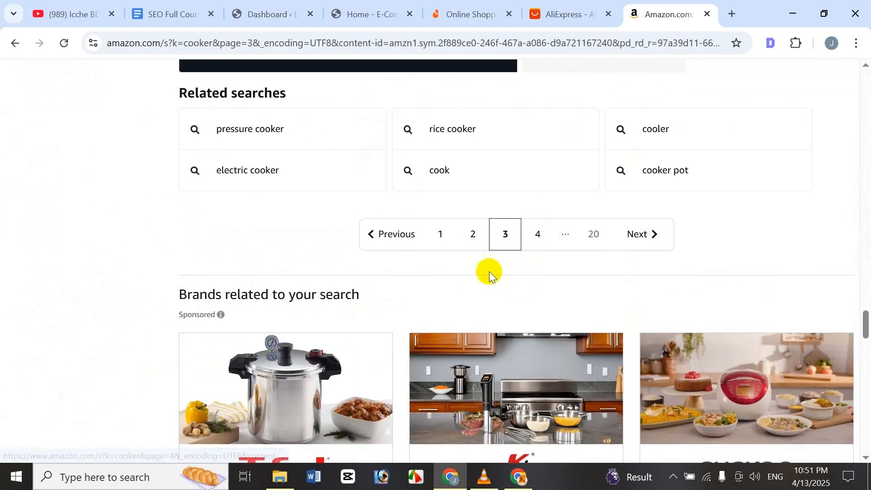
Step: Review page 1 of the cooker results again and switch back to the Google Docs pagination lesson
{"action": "left_click", "coordinate": [437, 236]}
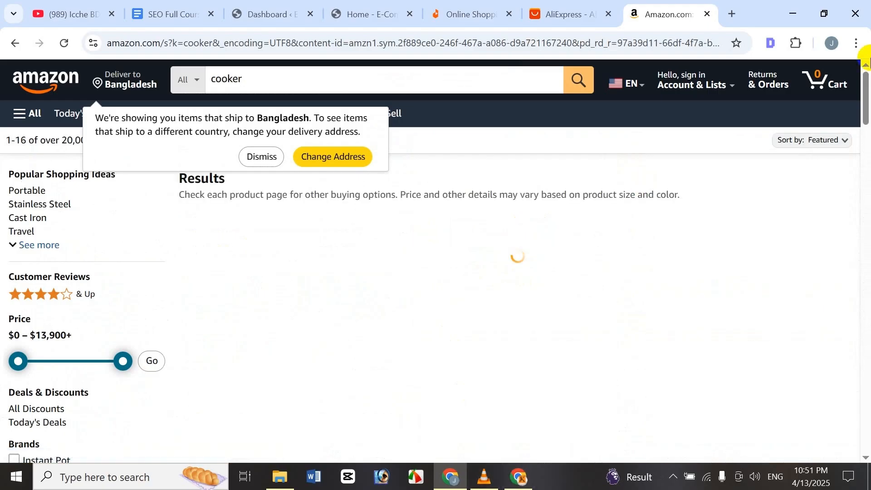
{"action": "left_click_drag", "start_coordinate": [866, 97], "coordinate": [798, 342]}
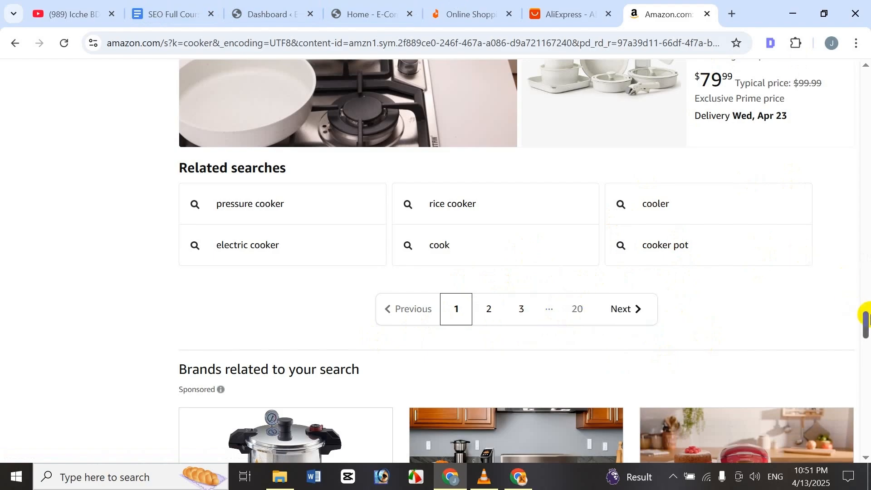
{"action": "left_click_drag", "start_coordinate": [866, 325], "coordinate": [860, 79]}
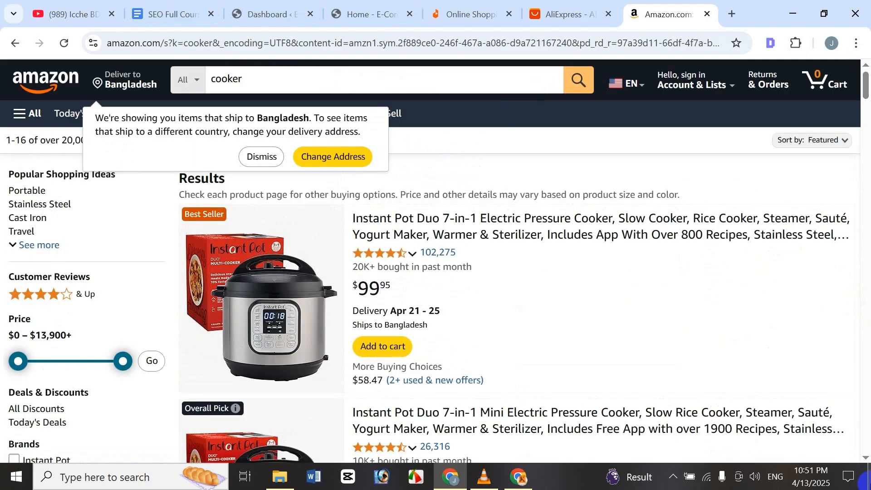
{"action": "left_click", "coordinate": [176, 12]}
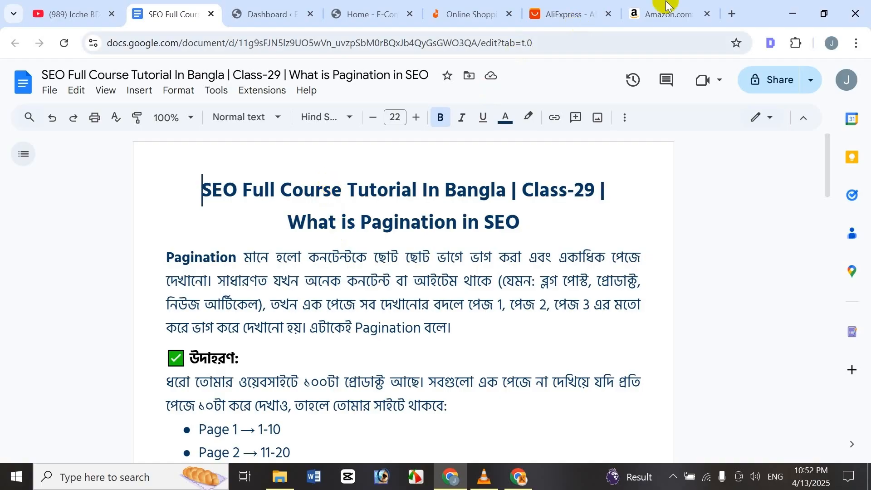
Step: Open ChatGPT in a new browser tab and submit the prompt "types of pagination bangla"
{"action": "left_click", "coordinate": [732, 11]}
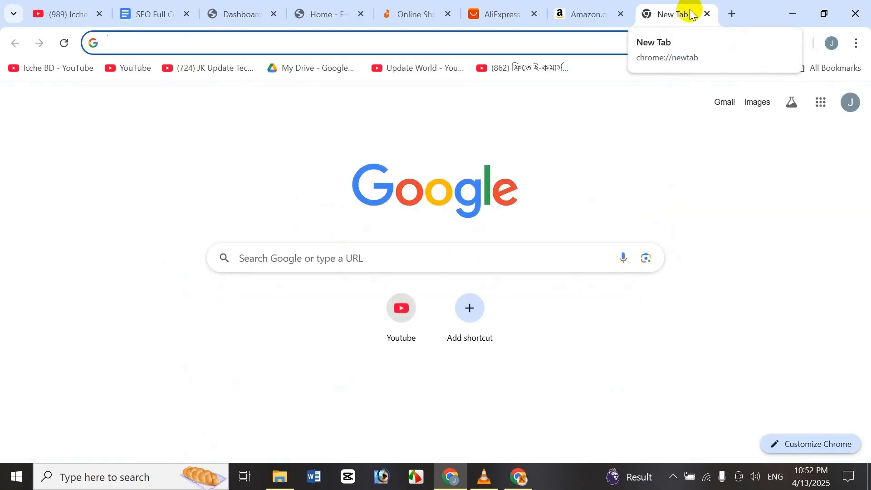
{"action": "type", "text": "c"}
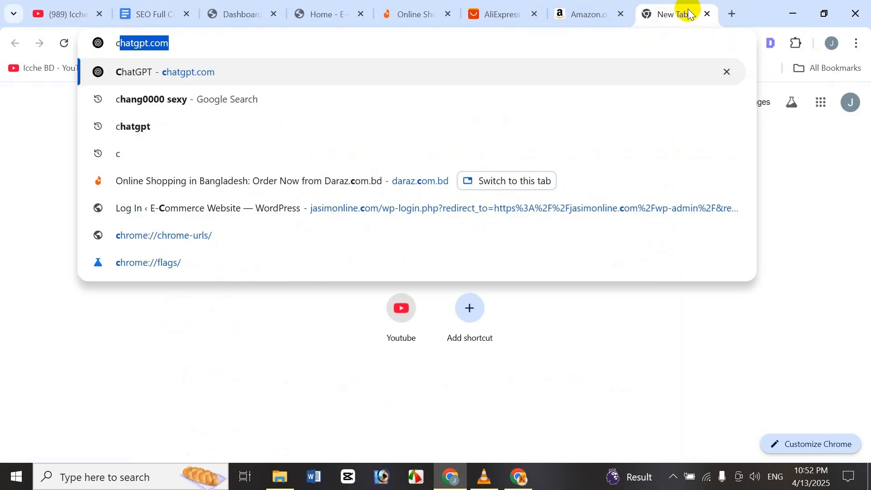
{"action": "key", "text": "Return"}
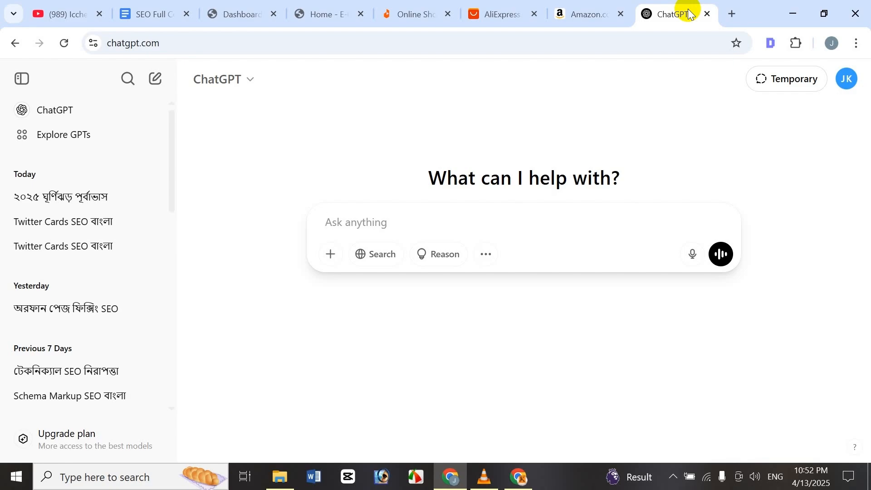
{"action": "type", "text": "types"}
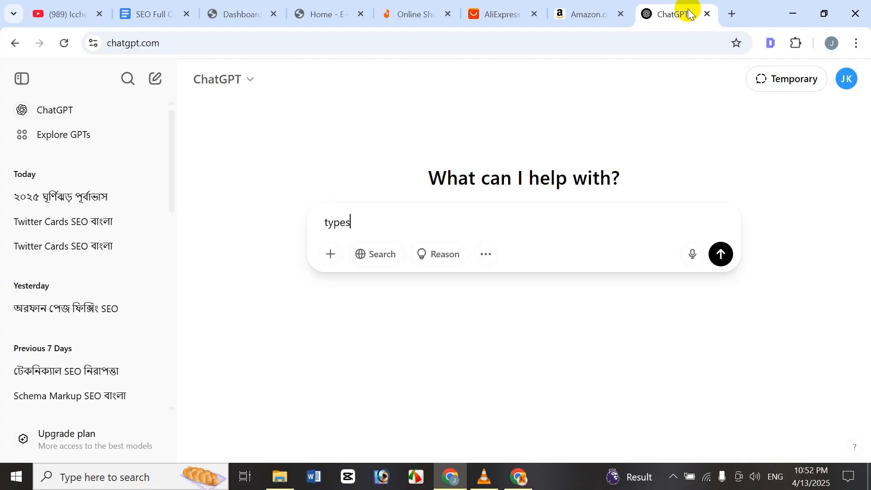
{"action": "type", "text": " o"}
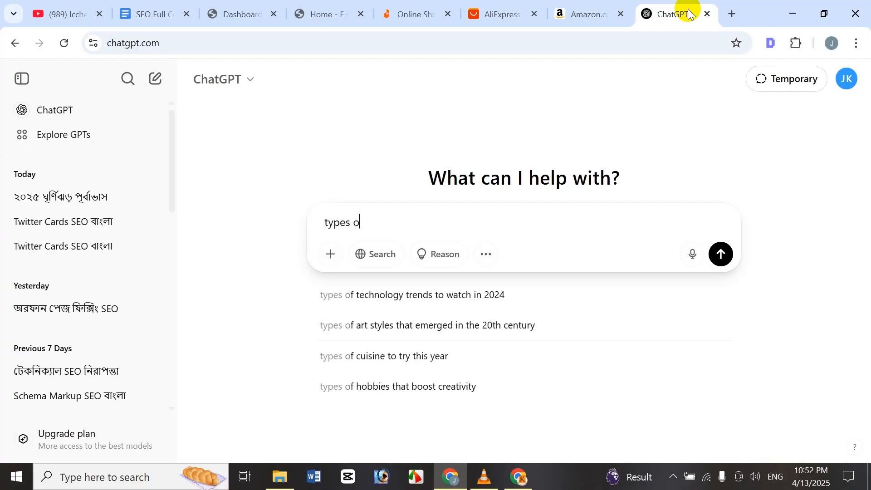
{"action": "type", "text": "f pagination bangla"}
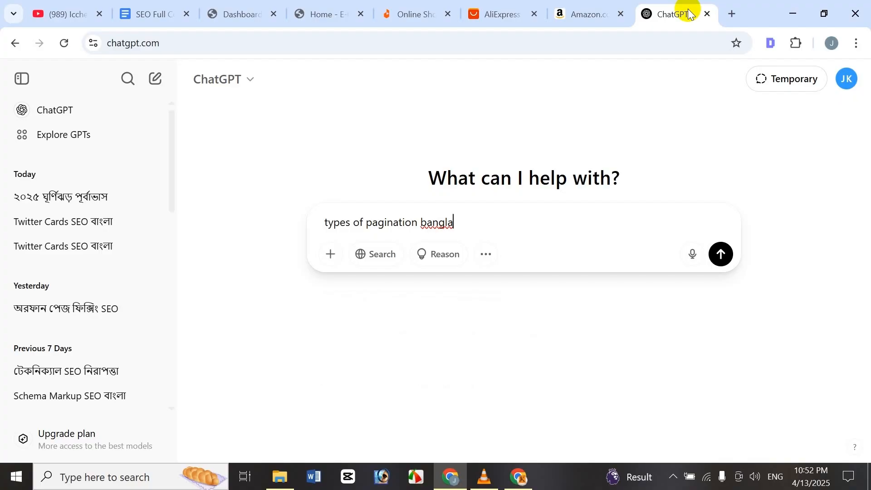
{"action": "key", "text": "Return"}
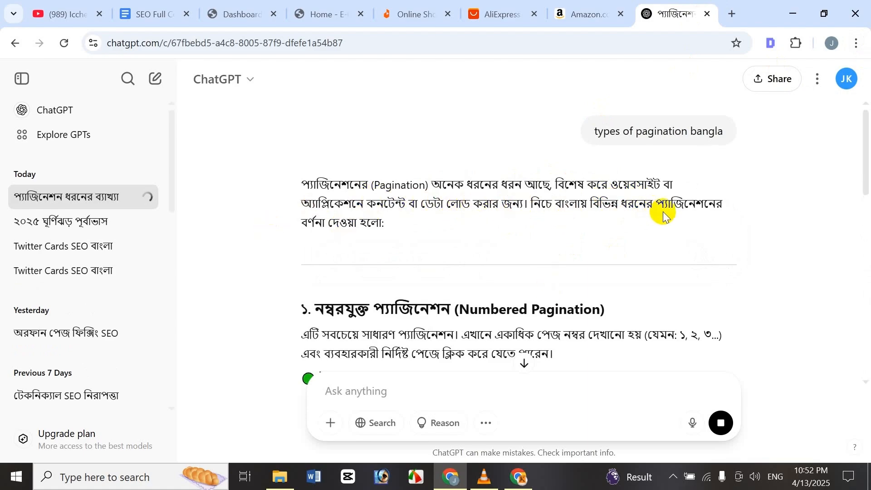
Step: Read the Numbered Pagination section of ChatGPT's answer, including its page-number example
{"action": "scroll", "coordinate": [486, 259], "scroll_direction": "down", "scroll_amount": 6}
{"action": "scroll", "coordinate": [486, 259], "scroll_direction": "up", "scroll_amount": 5}
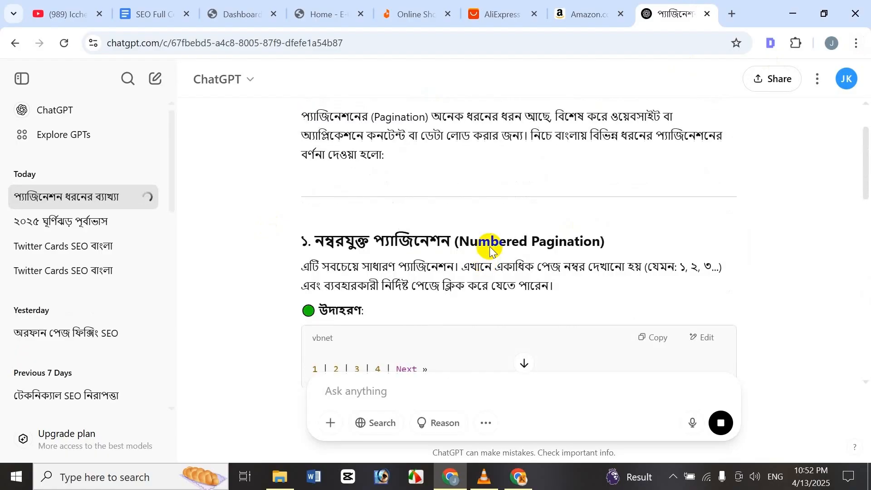
{"action": "double_click", "coordinate": [435, 243]}
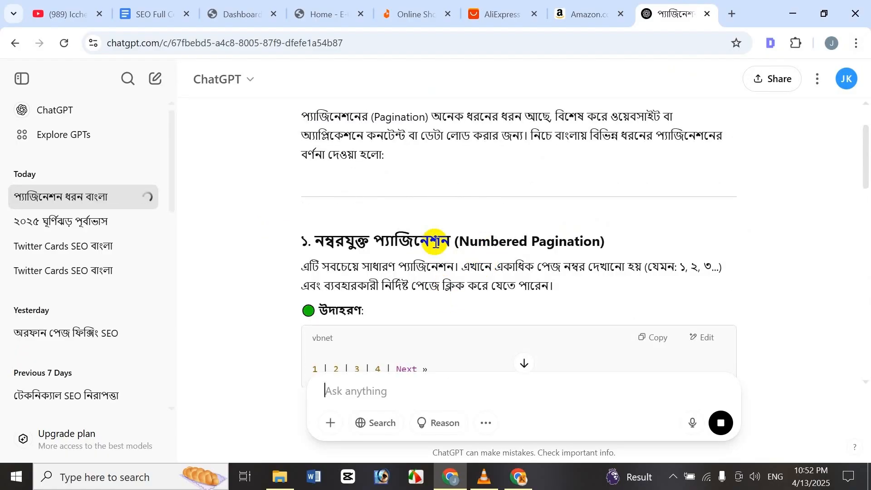
{"action": "scroll", "coordinate": [435, 248], "scroll_direction": "down", "scroll_amount": 3}
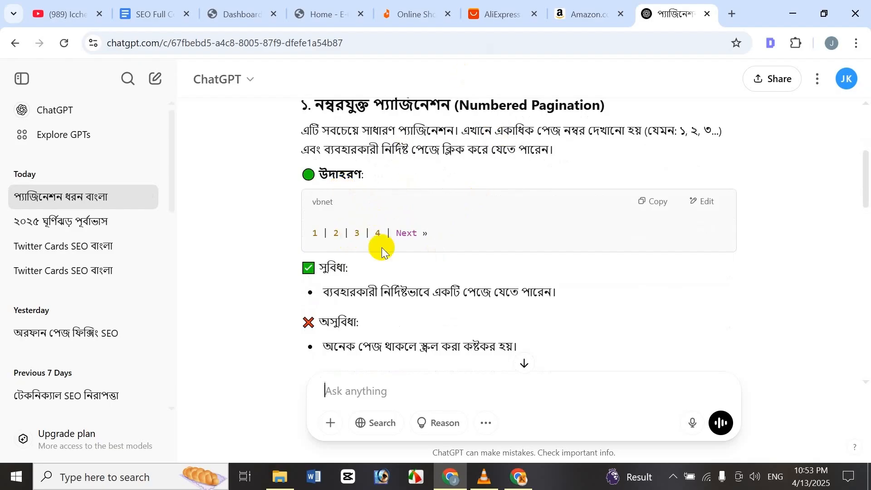
Step: Compare the numbered pagination example with the page bar below Amazon's cooker results, and return to the ChatGPT answer
{"action": "left_click", "coordinate": [594, 6]}
{"action": "scroll", "coordinate": [595, 152], "scroll_direction": "down", "scroll_amount": 15}
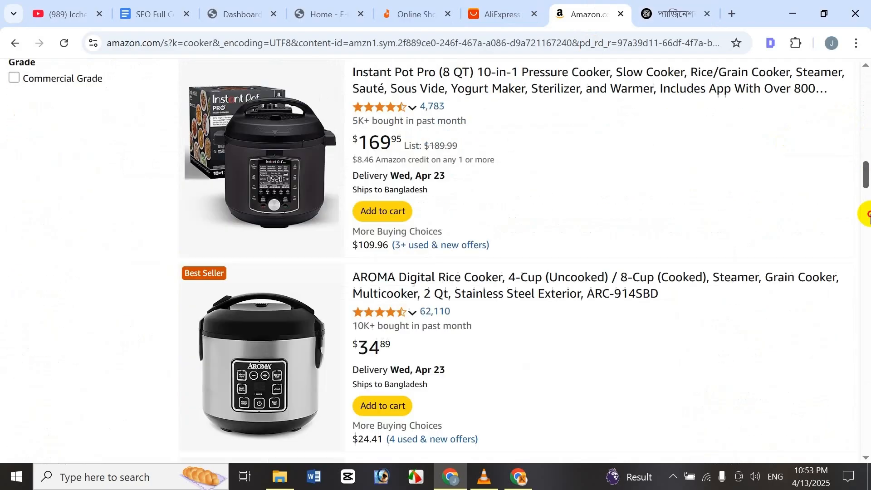
{"action": "left_click_drag", "start_coordinate": [867, 214], "coordinate": [867, 335]}
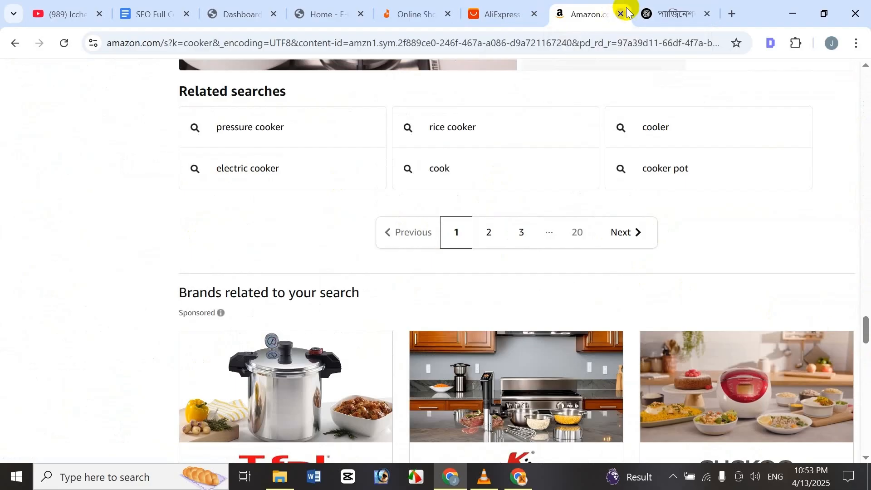
{"action": "left_click", "coordinate": [652, 5]}
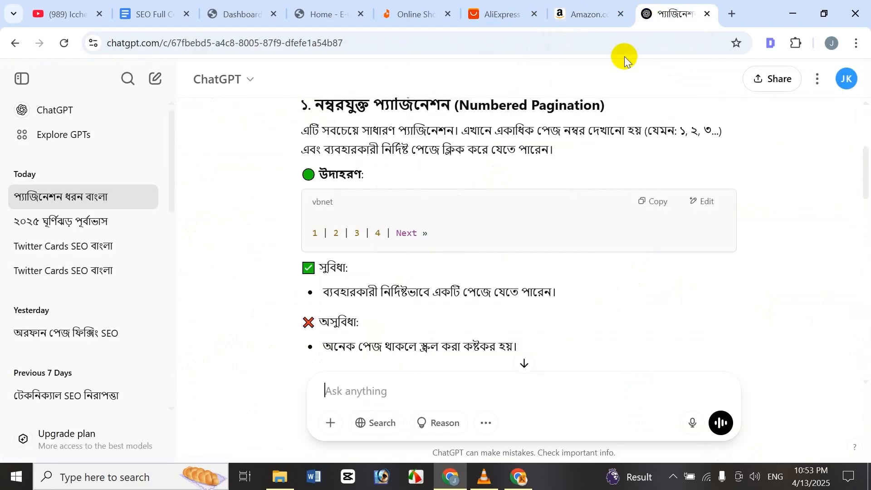
Step: Read the Load More Button section of the ChatGPT answer, covering its example, advantages and disadvantages
{"action": "scroll", "coordinate": [476, 140], "scroll_direction": "down", "scroll_amount": 5}
{"action": "scroll", "coordinate": [494, 148], "scroll_direction": "down", "scroll_amount": 2}
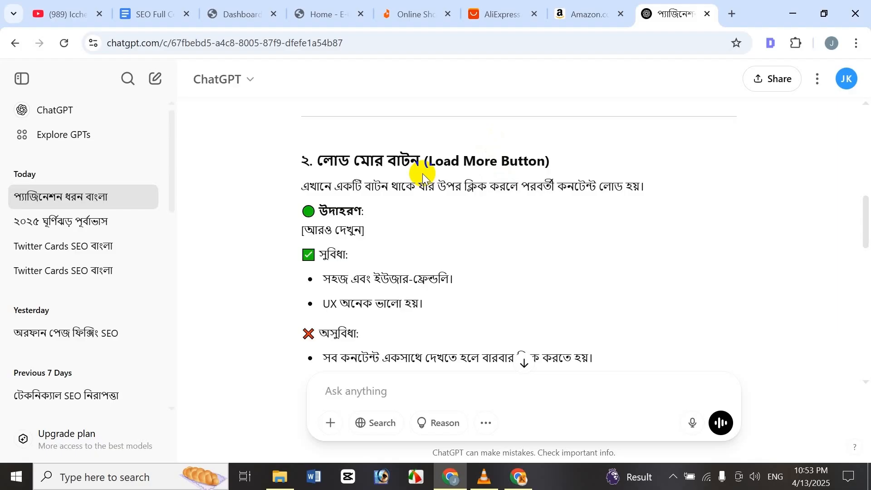
{"action": "left_click_drag", "start_coordinate": [423, 173], "coordinate": [427, 169]}
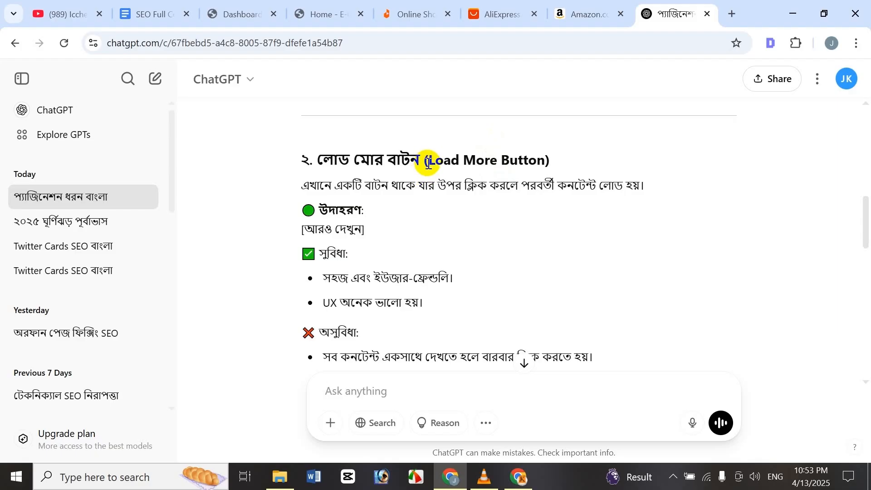
{"action": "scroll", "coordinate": [424, 164], "scroll_direction": "down", "scroll_amount": 5}
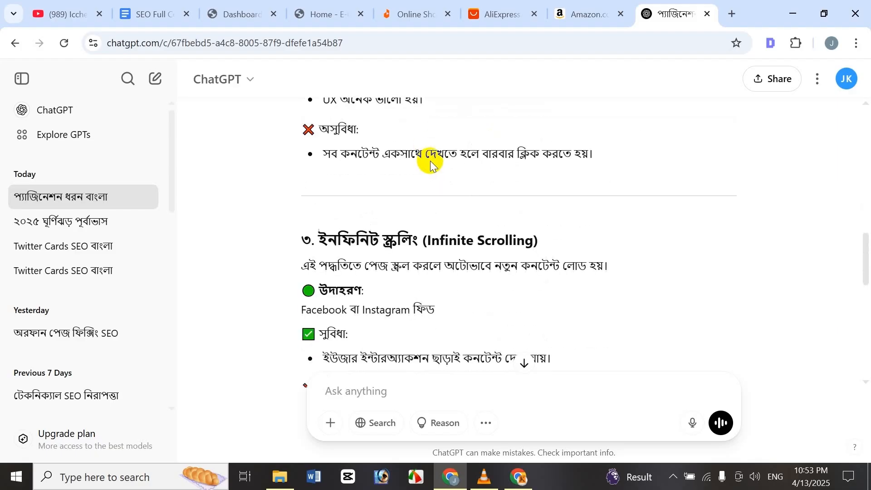
{"action": "scroll", "coordinate": [431, 159], "scroll_direction": "up", "scroll_amount": 3}
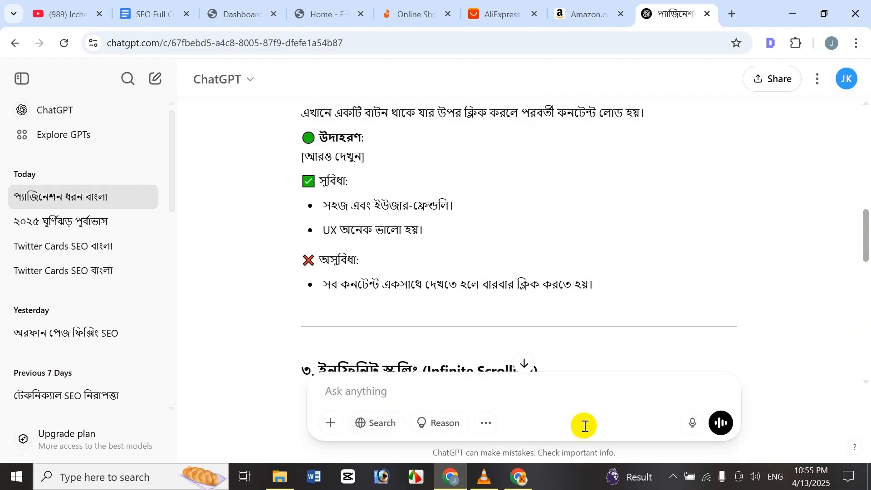
{"action": "left_click_drag", "start_coordinate": [866, 234], "coordinate": [786, 247]}
{"action": "scroll", "coordinate": [785, 247], "scroll_direction": "up", "scroll_amount": 1}
{"action": "scroll", "coordinate": [778, 243], "scroll_direction": "down", "scroll_amount": 1}
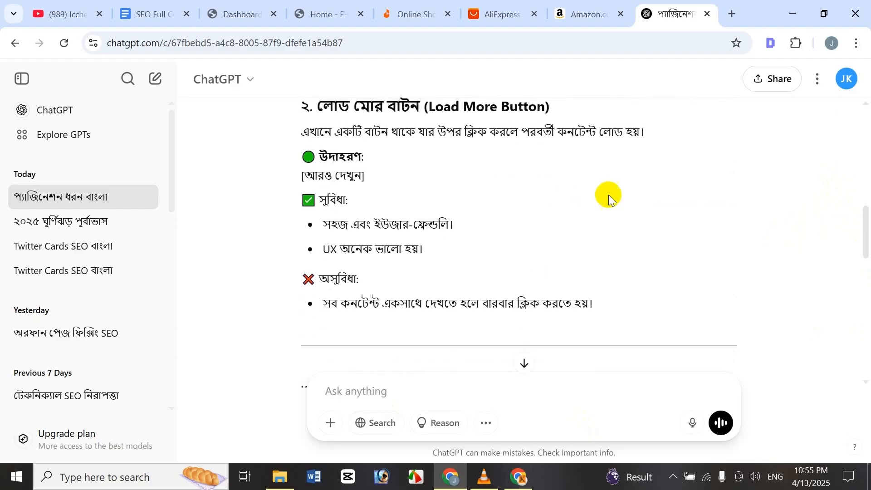
Step: Switch to the Daraz home page, load two more batches of products at the end of its list, and return to the top
{"action": "left_click", "coordinate": [402, 14]}
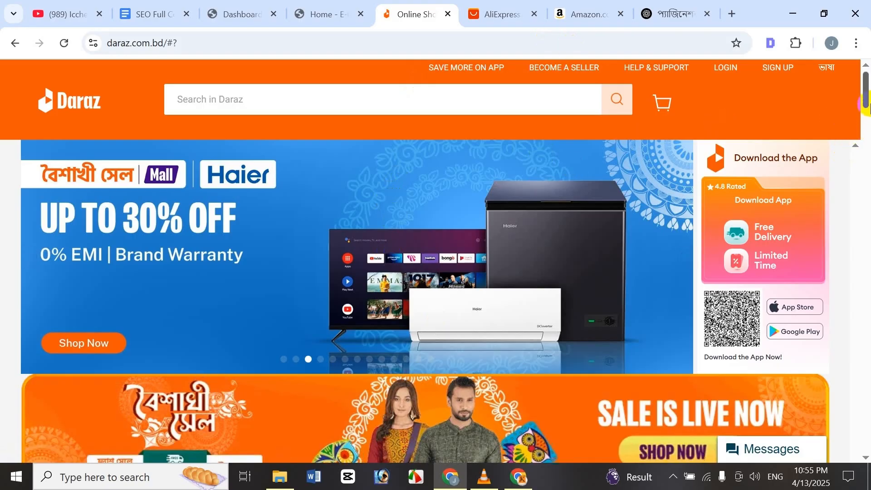
{"action": "left_click_drag", "start_coordinate": [867, 111], "coordinate": [857, 314]}
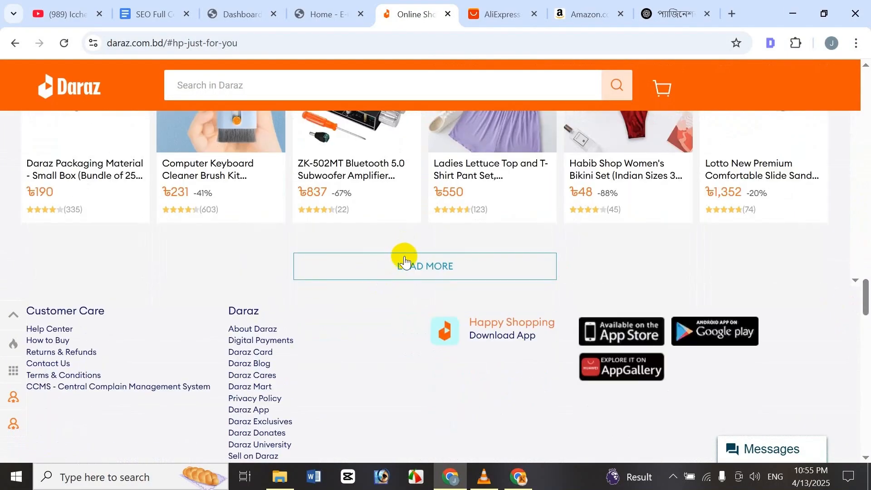
{"action": "scroll", "coordinate": [408, 317], "scroll_direction": "up", "scroll_amount": 2}
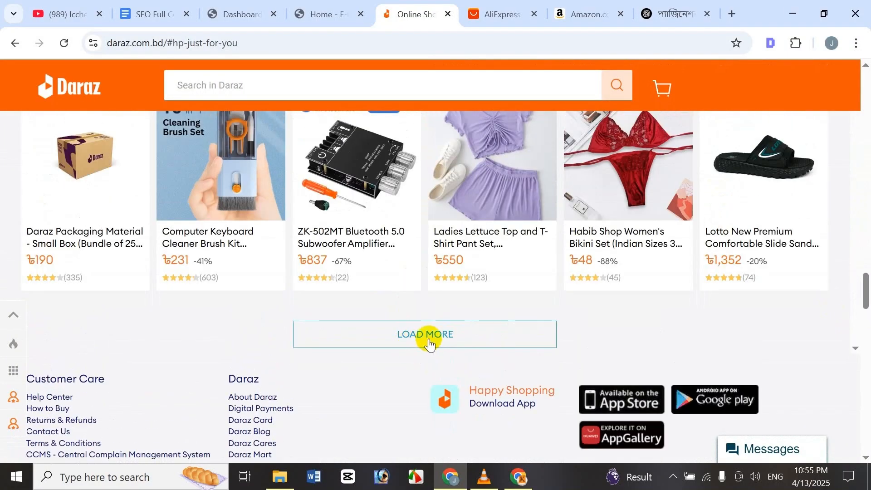
{"action": "left_click", "coordinate": [429, 335]}
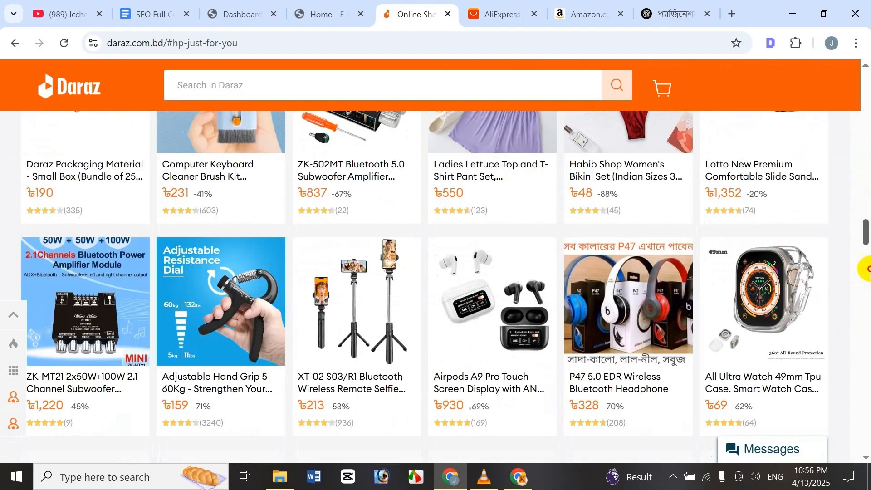
{"action": "left_click_drag", "start_coordinate": [867, 245], "coordinate": [862, 344]}
{"action": "scroll", "coordinate": [352, 274], "scroll_direction": "up", "scroll_amount": 2}
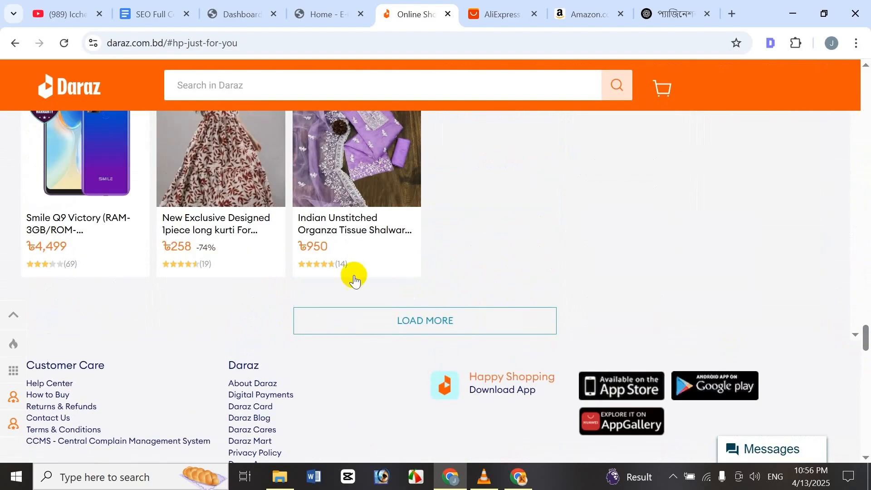
{"action": "left_click", "coordinate": [359, 323]}
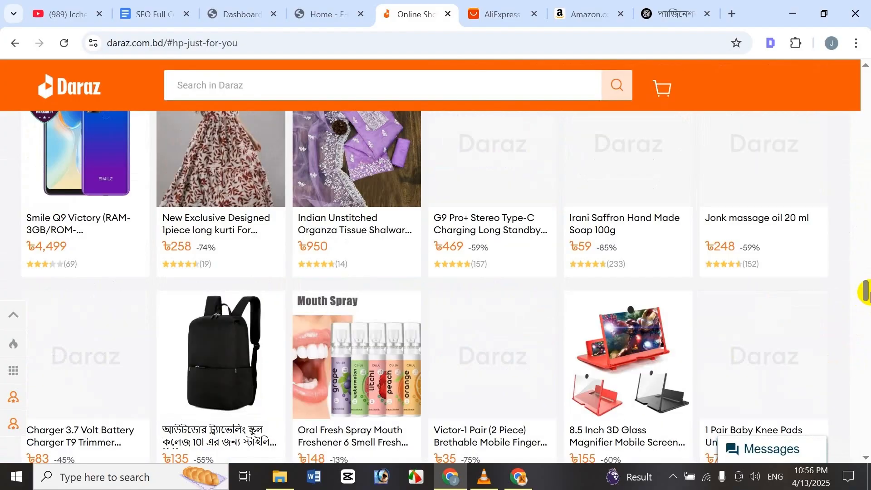
{"action": "left_click_drag", "start_coordinate": [866, 285], "coordinate": [699, 6]}
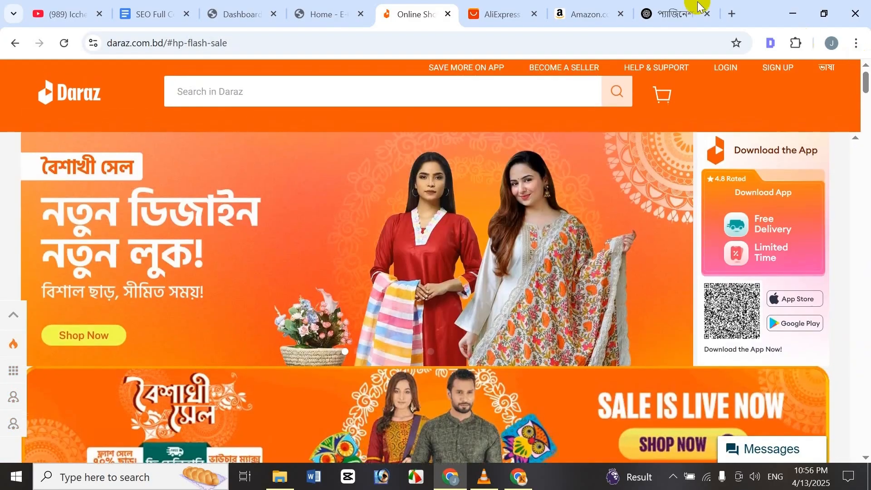
Step: Return to the ChatGPT answer and read the Infinite Scrolling section with its example, advantages and disadvantages
{"action": "left_click", "coordinate": [663, 9]}
{"action": "scroll", "coordinate": [400, 211], "scroll_direction": "down", "scroll_amount": 5}
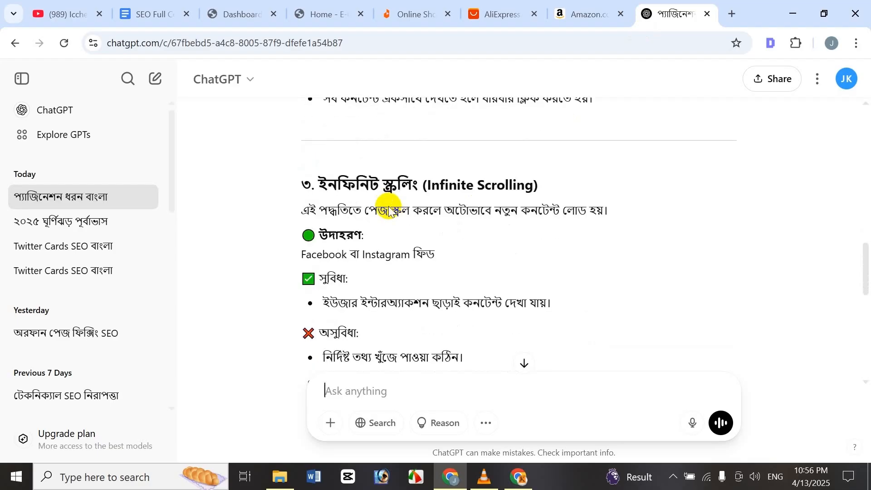
{"action": "scroll", "coordinate": [388, 195], "scroll_direction": "down", "scroll_amount": 1}
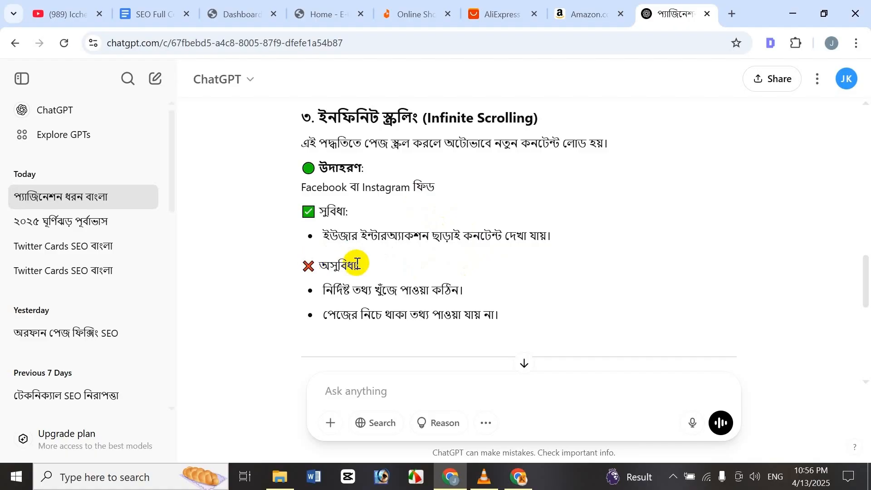
{"action": "scroll", "coordinate": [346, 258], "scroll_direction": "down", "scroll_amount": 2}
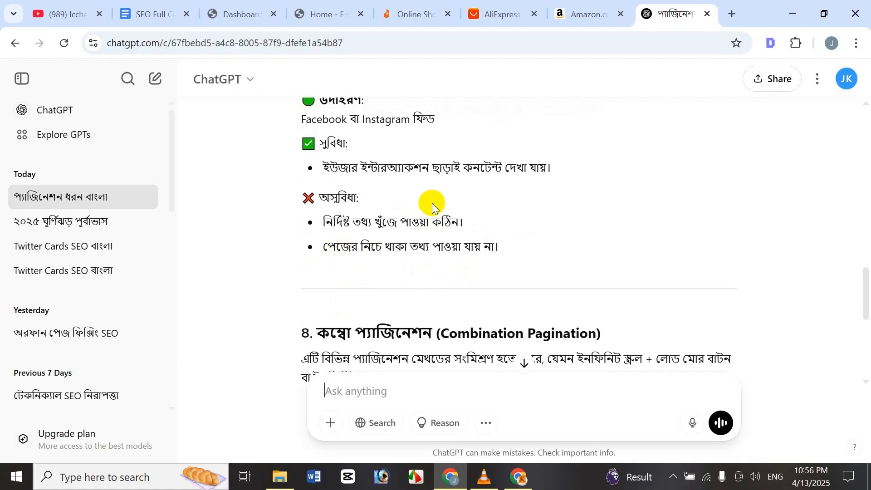
{"action": "scroll", "coordinate": [429, 197], "scroll_direction": "up", "scroll_amount": 3}
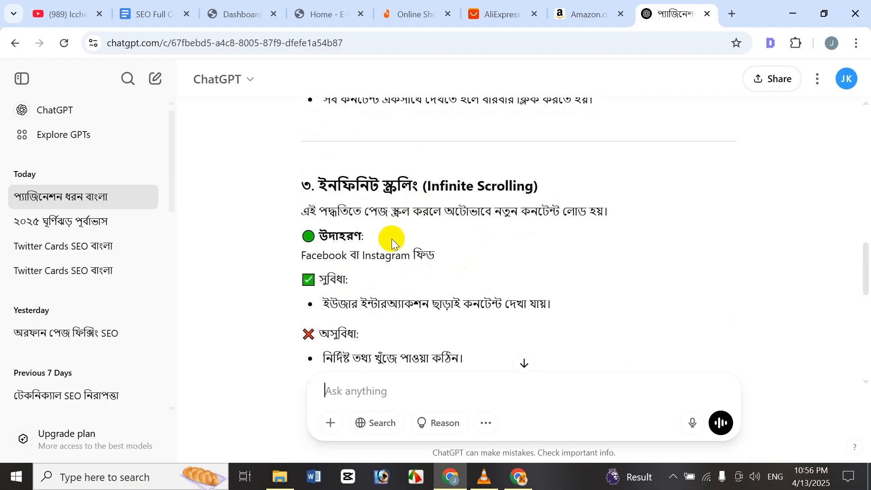
Step: Open the channel's Instagram profile in the other Chrome window and examine how its posts load during scrolling, ending back at the top
{"action": "left_click", "coordinate": [519, 476]}
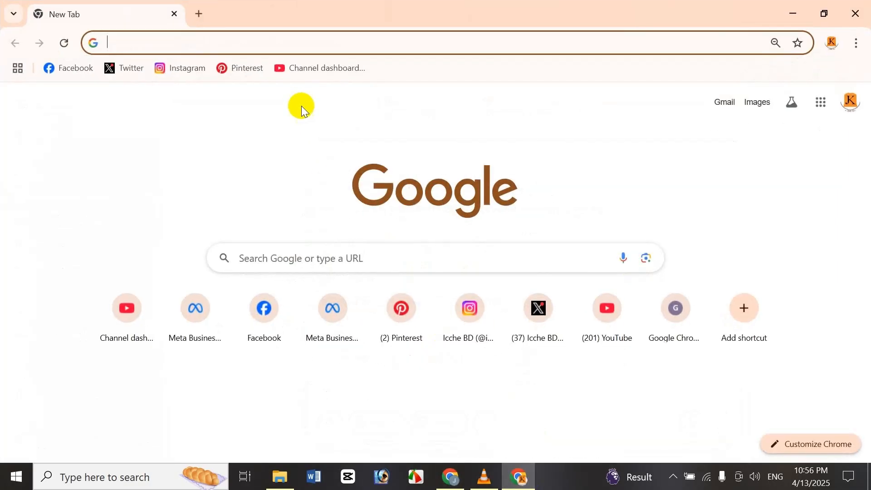
{"action": "left_click", "coordinate": [195, 59]}
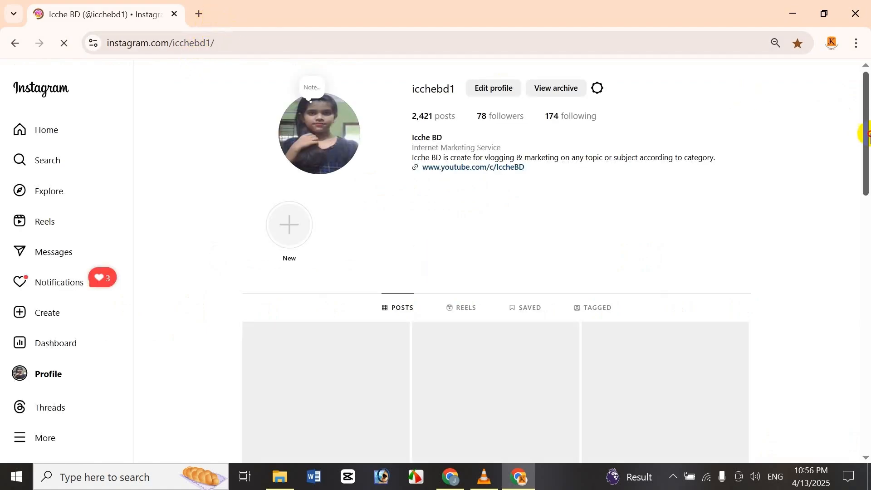
{"action": "left_click_drag", "start_coordinate": [868, 135], "coordinate": [867, 429]}
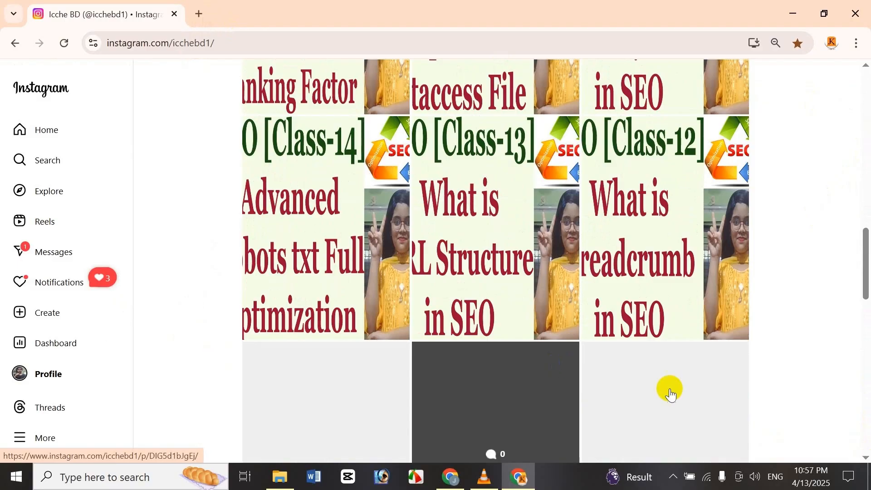
{"action": "left_click_drag", "start_coordinate": [863, 257], "coordinate": [866, 436]}
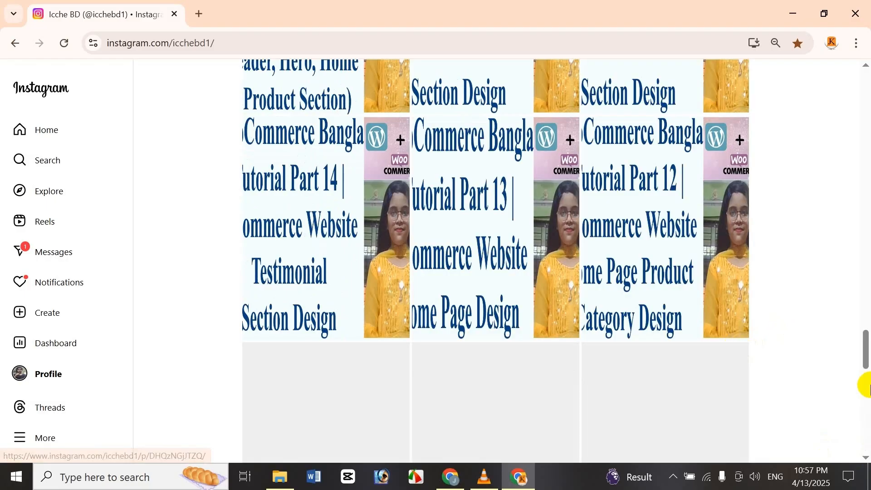
{"action": "left_click_drag", "start_coordinate": [866, 357], "coordinate": [867, 371]}
{"action": "left_click_drag", "start_coordinate": [867, 397], "coordinate": [531, 257]}
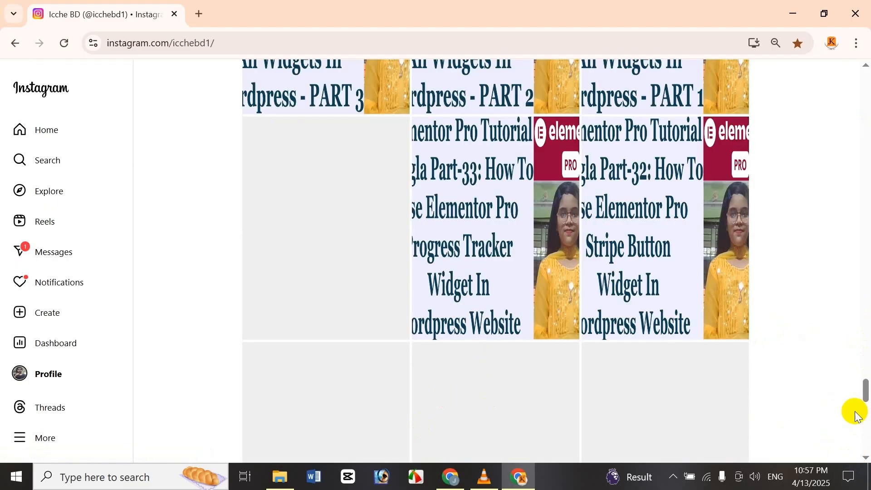
{"action": "left_click_drag", "start_coordinate": [867, 374], "coordinate": [786, 38]}
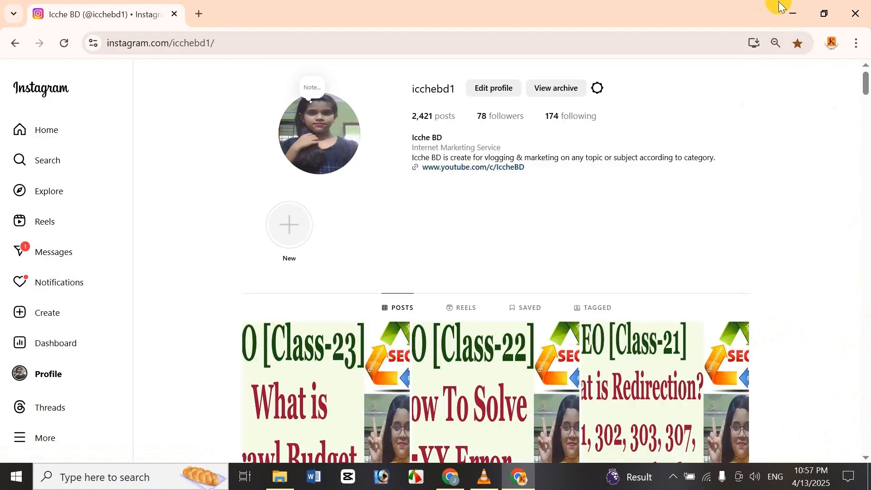
Step: Return to the ChatGPT answer and read from the Infinite Scrolling section through Combination Pagination to the end of the answer
{"action": "left_click", "coordinate": [790, 10]}
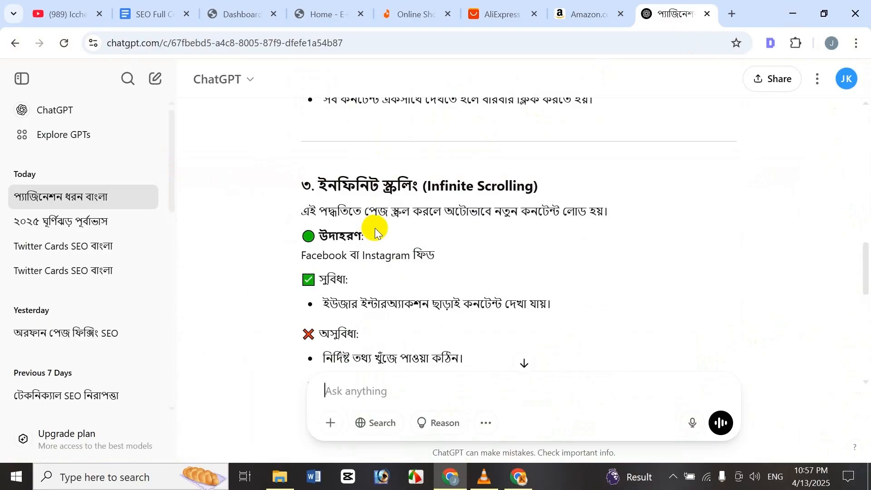
{"action": "scroll", "coordinate": [375, 228], "scroll_direction": "up", "scroll_amount": 5}
{"action": "scroll", "coordinate": [376, 226], "scroll_direction": "down", "scroll_amount": 5}
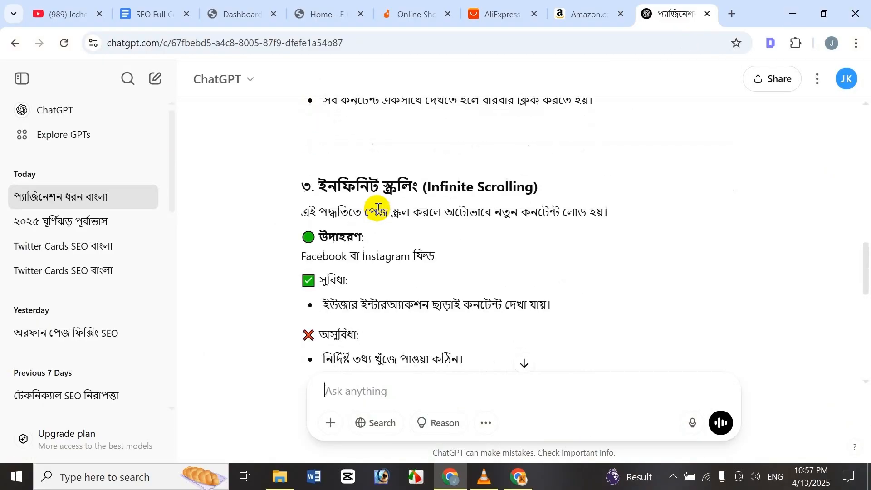
{"action": "scroll", "coordinate": [371, 204], "scroll_direction": "down", "scroll_amount": 5}
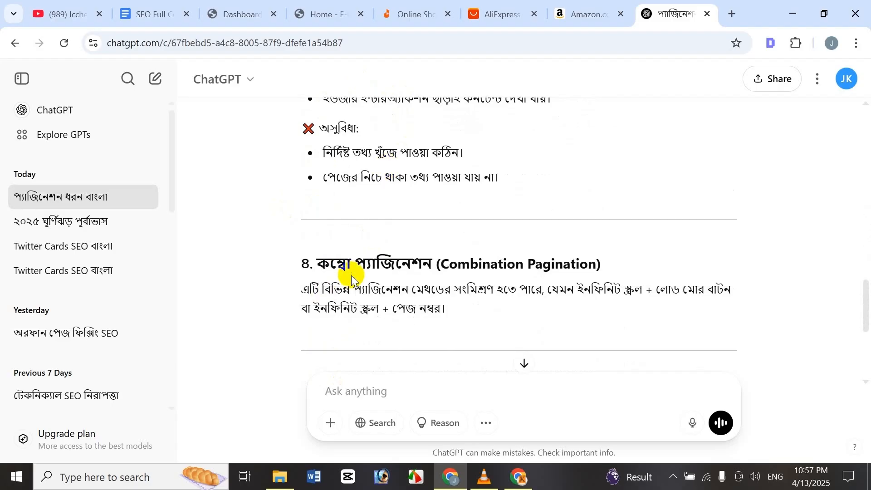
{"action": "scroll", "coordinate": [350, 272], "scroll_direction": "down", "scroll_amount": 3}
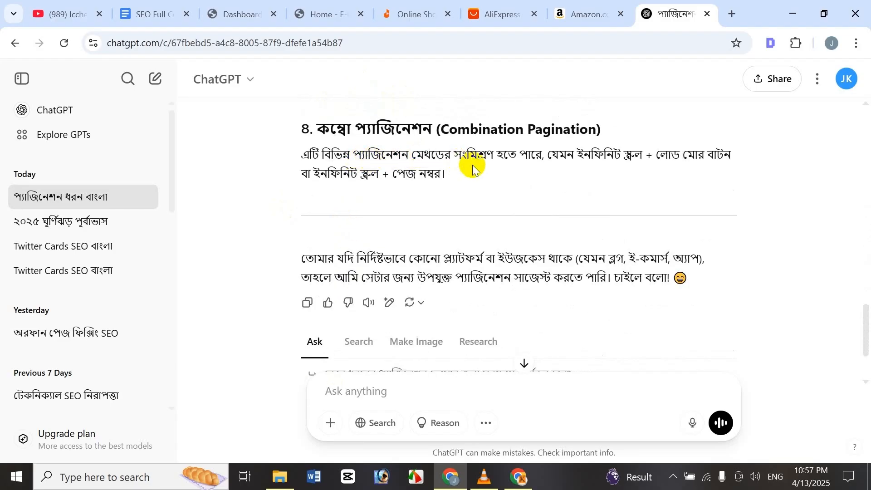
{"action": "left_click_drag", "start_coordinate": [410, 122], "coordinate": [419, 120]}
{"action": "left_click", "coordinate": [521, 93]}
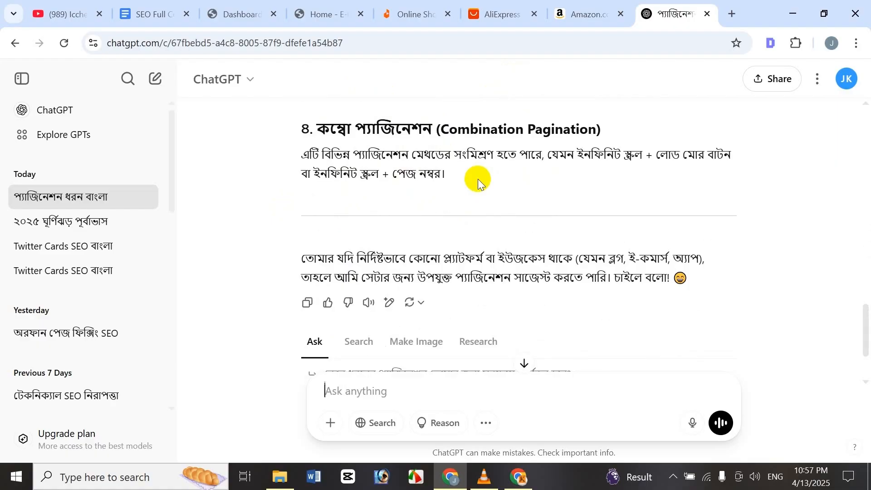
{"action": "scroll", "coordinate": [478, 179], "scroll_direction": "down", "scroll_amount": 3}
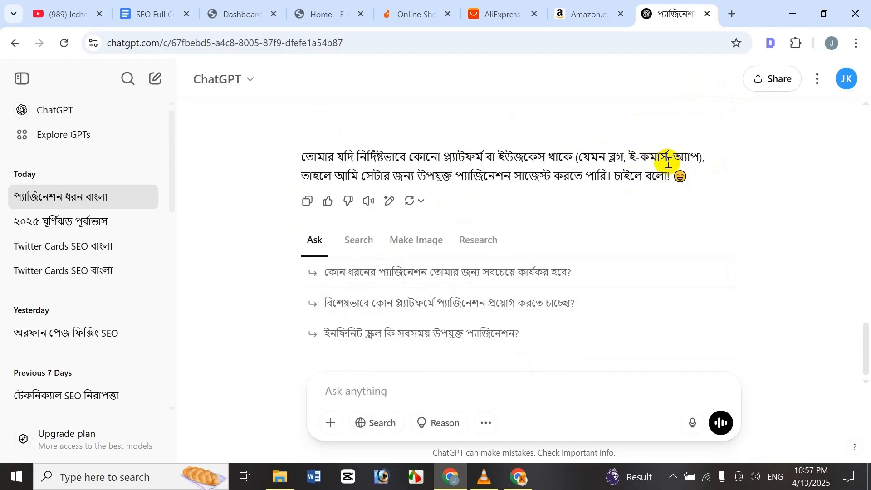
Step: Go back up the ChatGPT answer to review the Load More Button and Infinite Scrolling sections
{"action": "scroll", "coordinate": [640, 177], "scroll_direction": "up", "scroll_amount": 15}
{"action": "scroll", "coordinate": [393, 176], "scroll_direction": "up", "scroll_amount": 2}
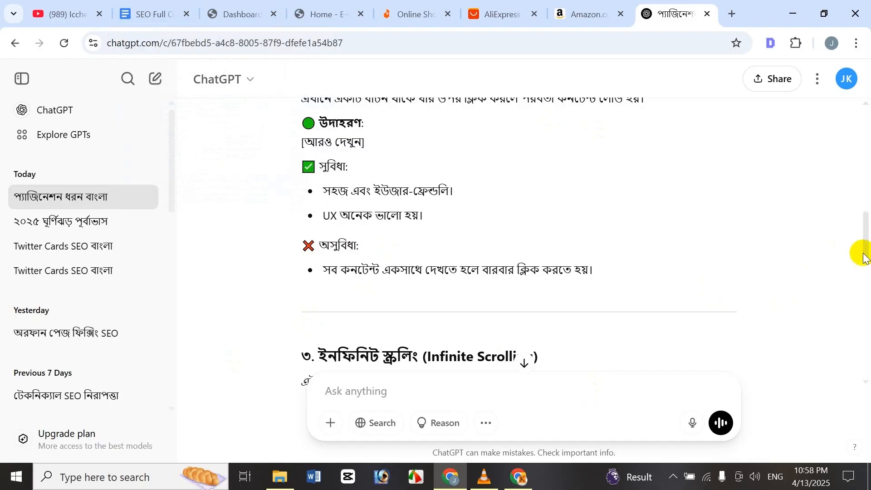
{"action": "left_click_drag", "start_coordinate": [864, 253], "coordinate": [865, 279]}
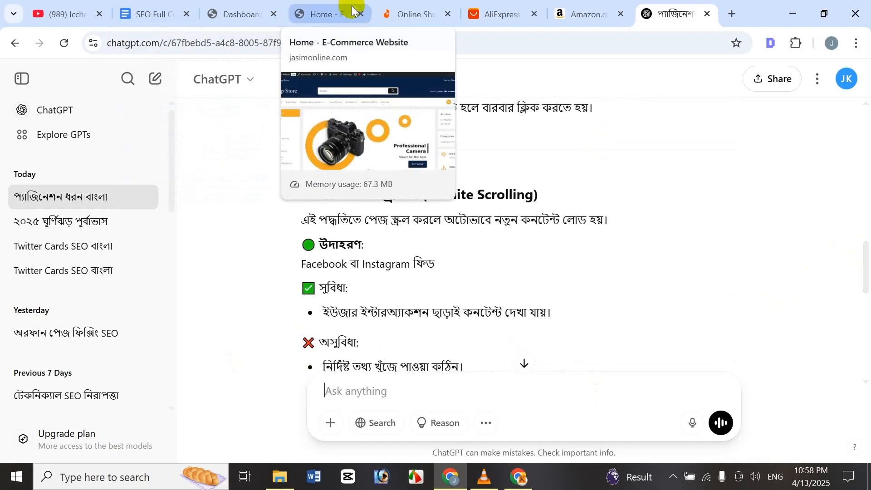
Step: Switch to the Class-29 document and read its section on why pagination is important for SEO
{"action": "left_click", "coordinate": [127, 14]}
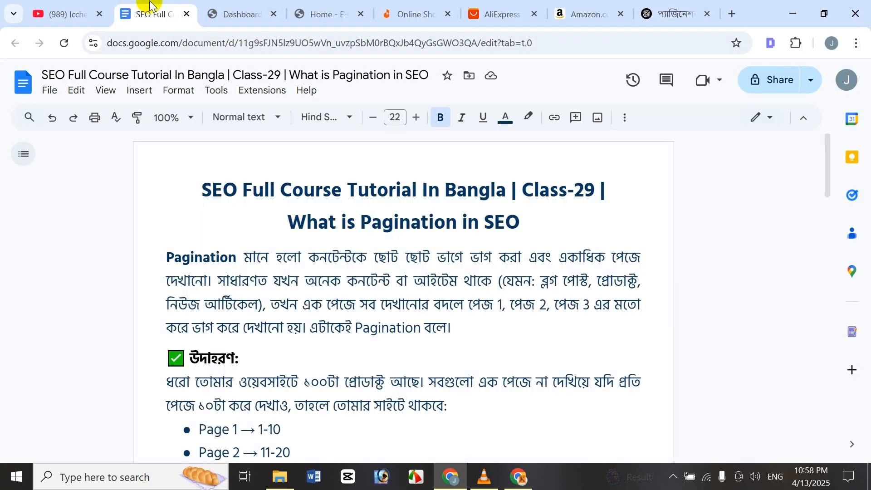
{"action": "scroll", "coordinate": [230, 167], "scroll_direction": "down", "scroll_amount": 7}
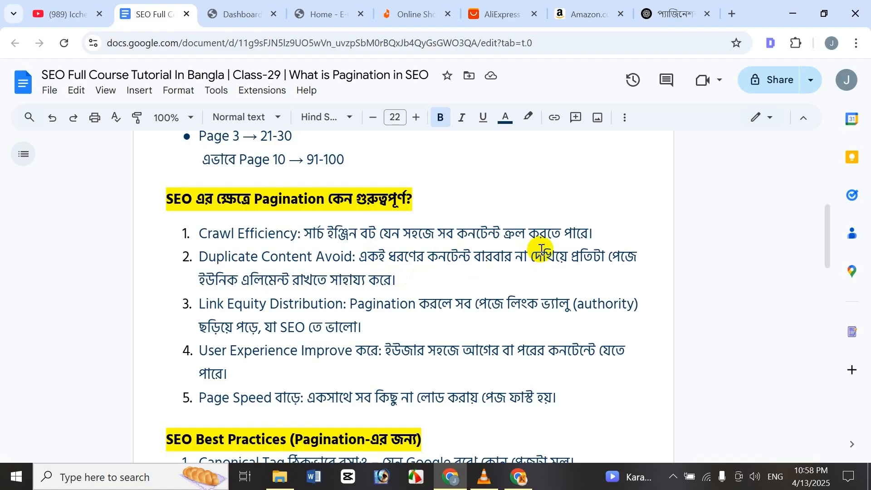
{"action": "scroll", "coordinate": [311, 331], "scroll_direction": "down", "scroll_amount": 3}
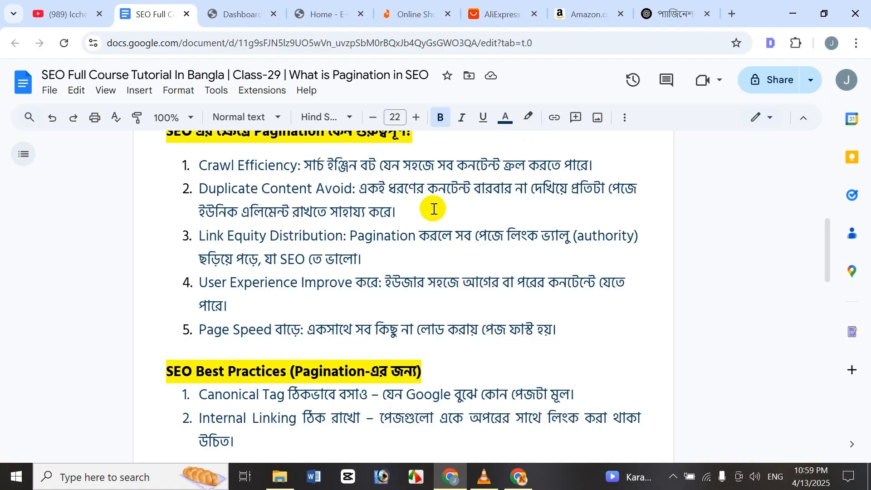
{"action": "scroll", "coordinate": [415, 252], "scroll_direction": "up", "scroll_amount": 1}
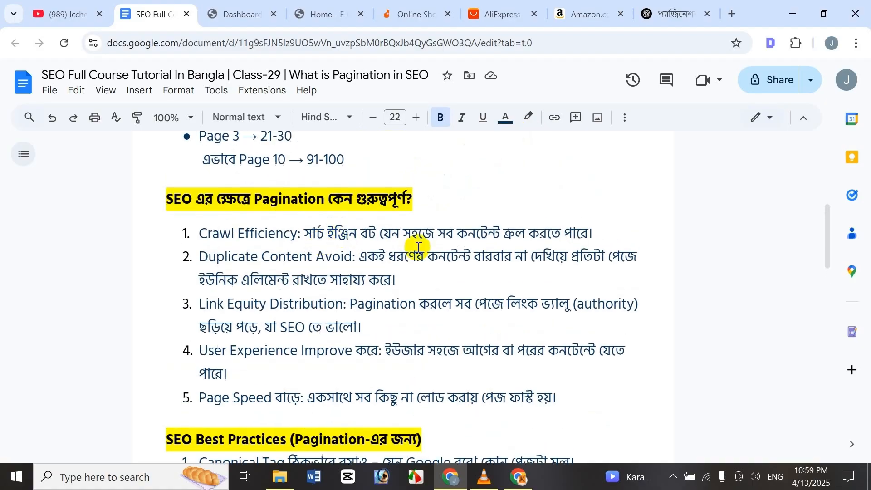
{"action": "scroll", "coordinate": [372, 291], "scroll_direction": "down", "scroll_amount": 1}
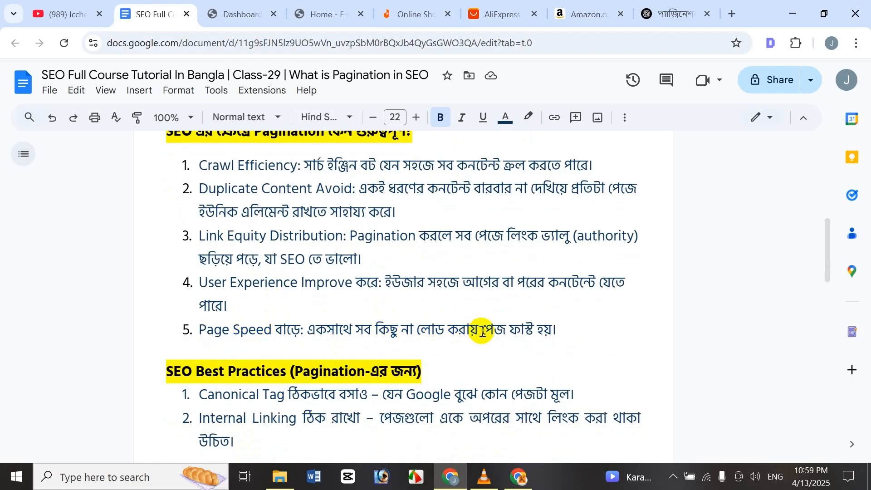
Step: Read the document's SEO Best Practices section for pagination and the topic list that follows it
{"action": "scroll", "coordinate": [466, 329], "scroll_direction": "down", "scroll_amount": 3}
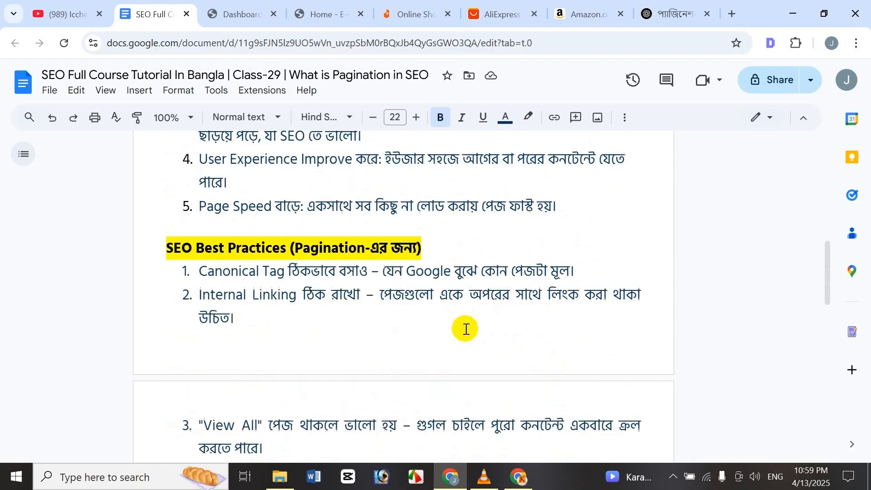
{"action": "scroll", "coordinate": [466, 329], "scroll_direction": "down", "scroll_amount": 2}
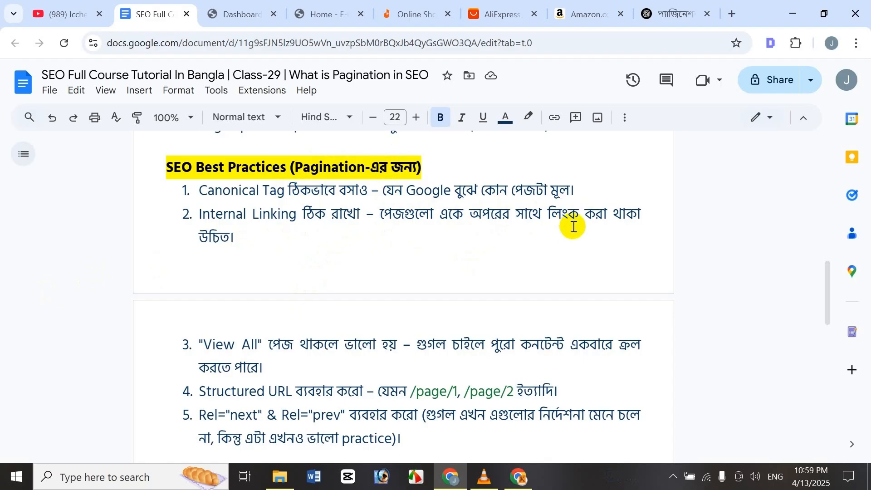
{"action": "scroll", "coordinate": [548, 230], "scroll_direction": "down", "scroll_amount": 3}
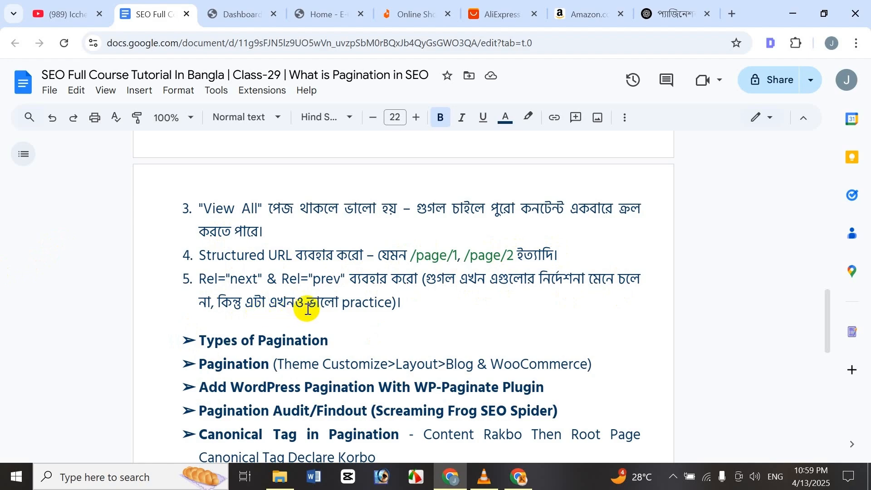
{"action": "scroll", "coordinate": [424, 245], "scroll_direction": "down", "scroll_amount": 1}
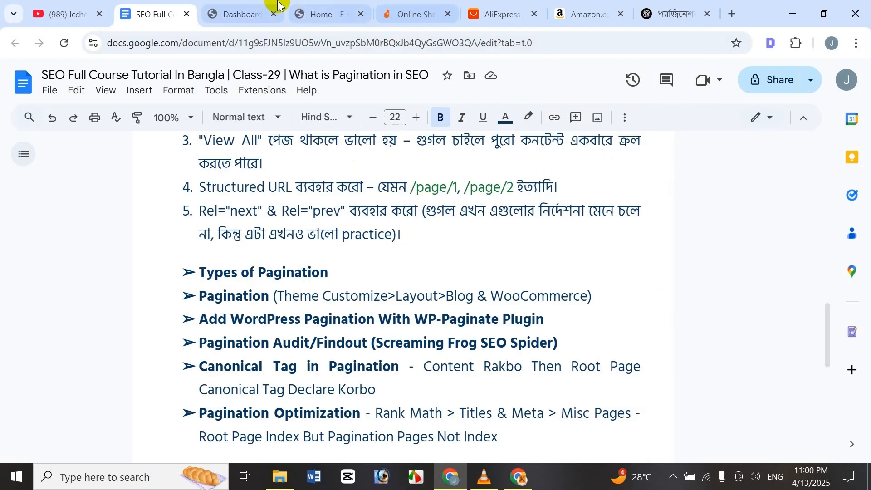
Step: Look at the jasimonline.com home page and its WordPress dashboard alongside the document's pagination topics, ending on the document
{"action": "left_click", "coordinate": [352, 7]}
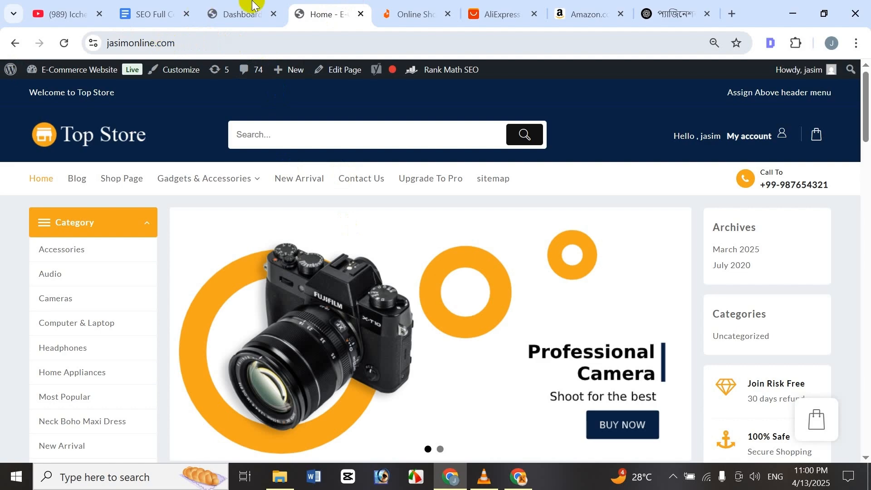
{"action": "left_click", "coordinate": [154, 14]}
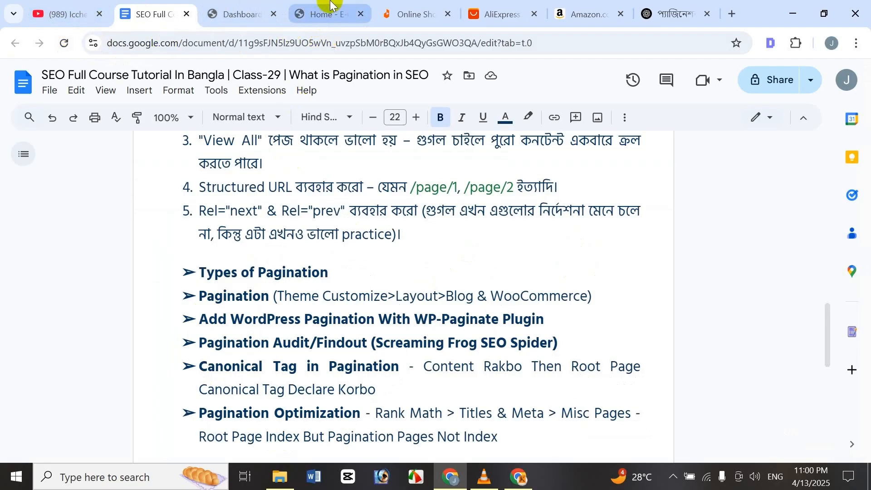
{"action": "mouse_move", "coordinate": [331, 4]}
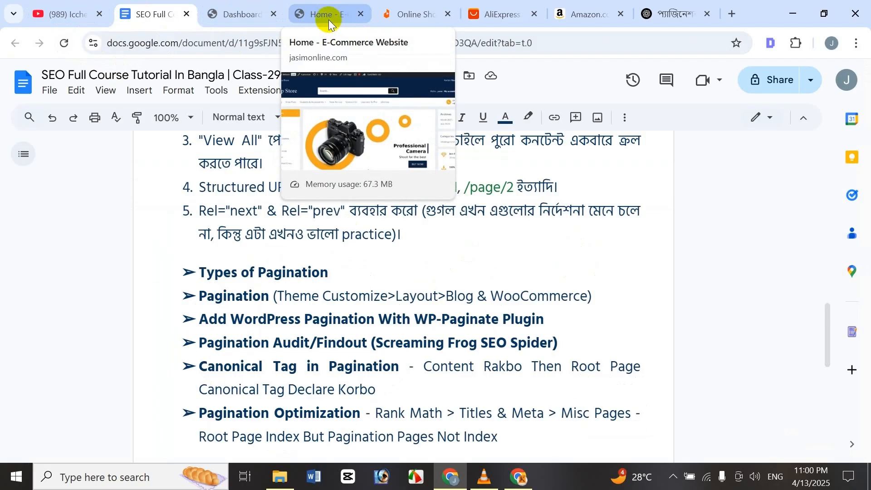
{"action": "left_click", "coordinate": [329, 20]}
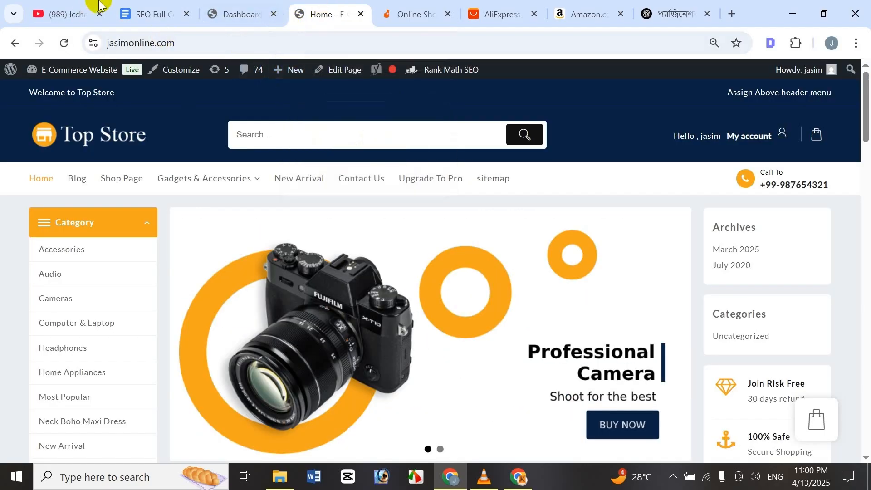
{"action": "left_click", "coordinate": [206, 7]}
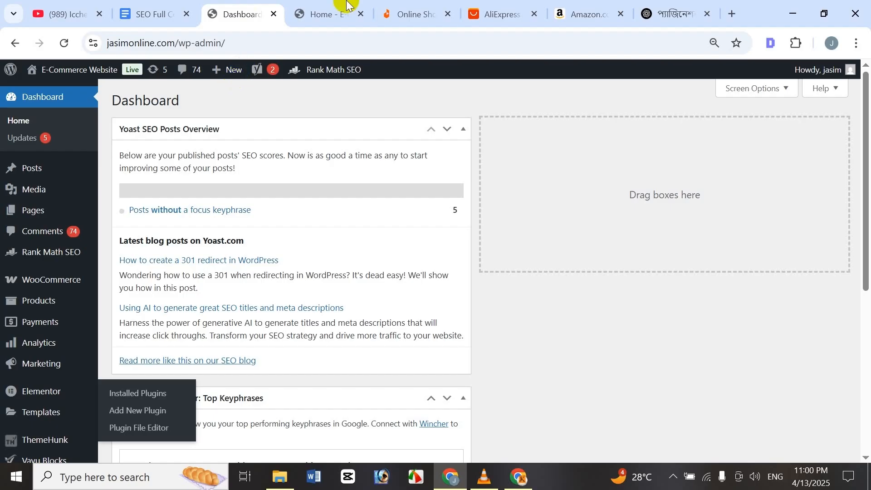
{"action": "left_click", "coordinate": [332, 6]}
{"action": "left_click", "coordinate": [248, 6]}
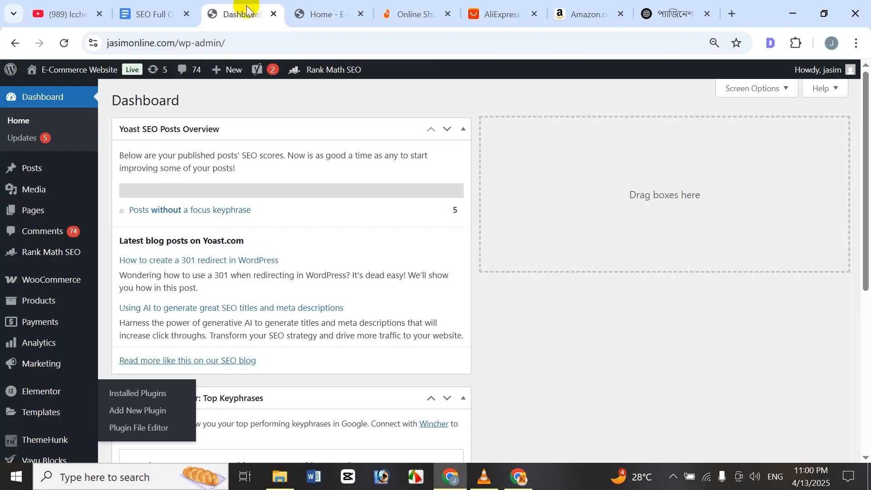
{"action": "left_click", "coordinate": [156, 11]}
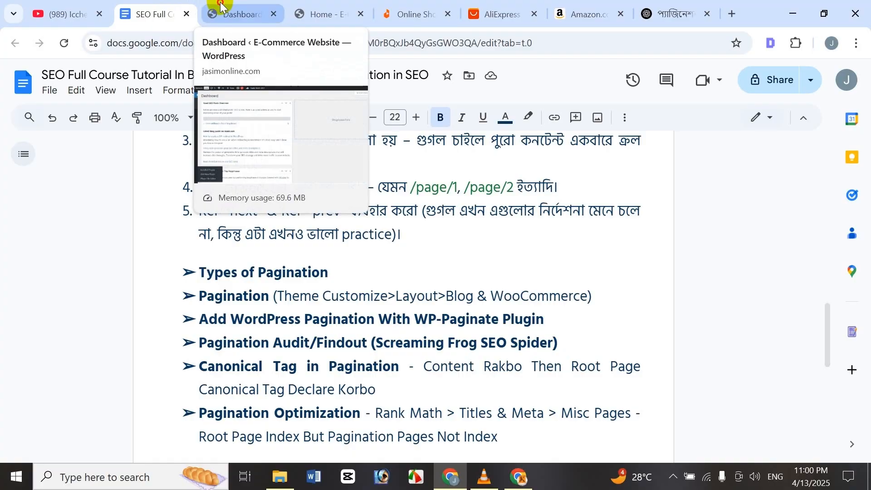
Step: In the WordPress dashboard, go to the installed themes and open the customizer for the active Top Store theme
{"action": "left_click", "coordinate": [221, 6]}
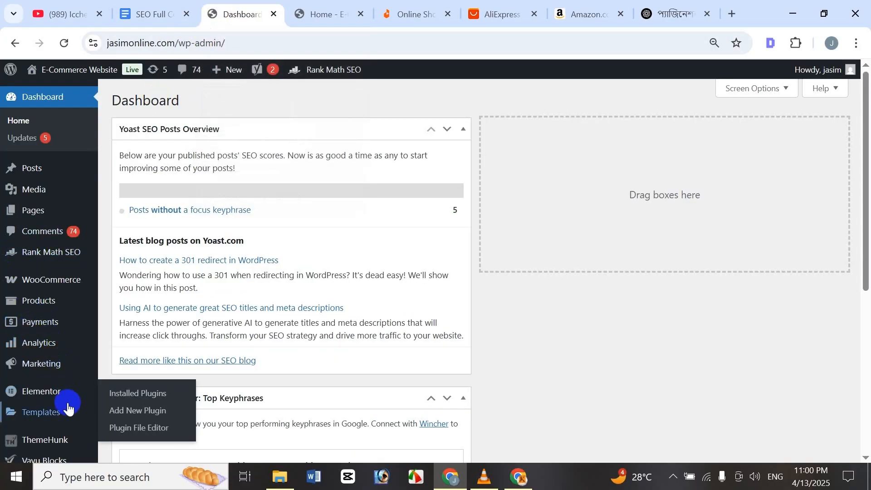
{"action": "scroll", "coordinate": [68, 408], "scroll_direction": "down", "scroll_amount": 3}
{"action": "left_click", "coordinate": [78, 347]}
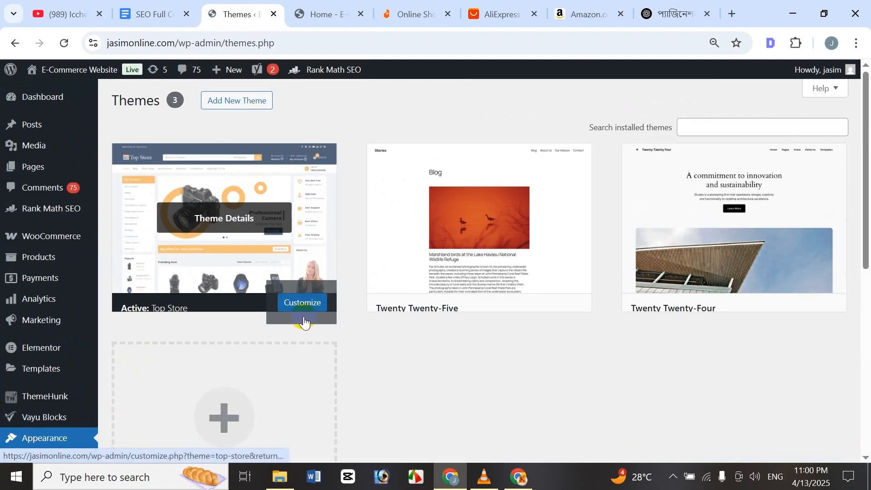
{"action": "scroll", "coordinate": [81, 373], "scroll_direction": "down", "scroll_amount": 4}
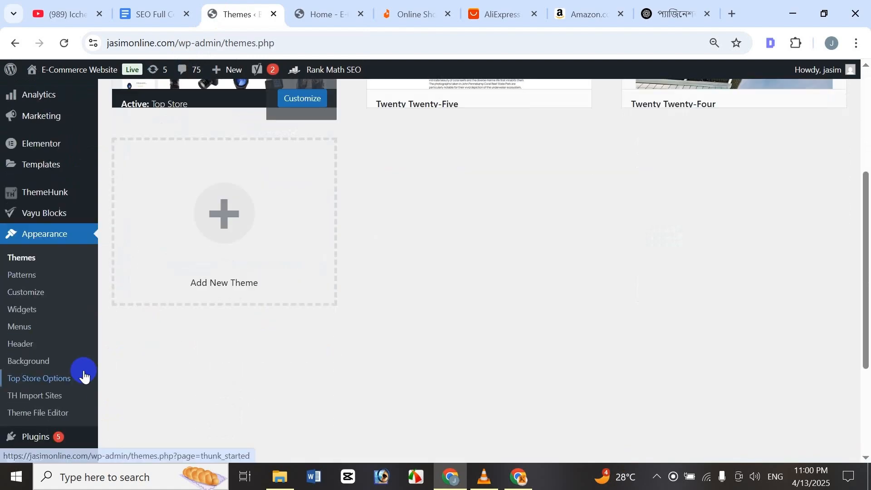
{"action": "scroll", "coordinate": [278, 240], "scroll_direction": "up", "scroll_amount": 3}
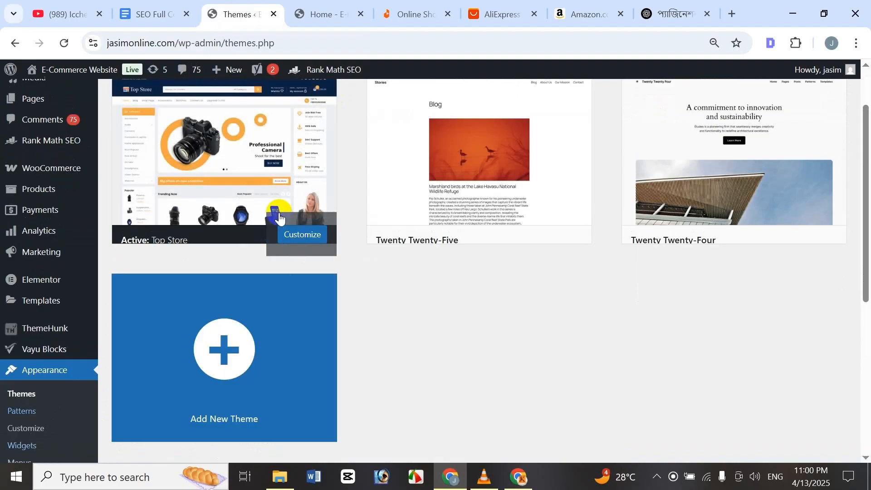
{"action": "scroll", "coordinate": [80, 265], "scroll_direction": "down", "scroll_amount": 5}
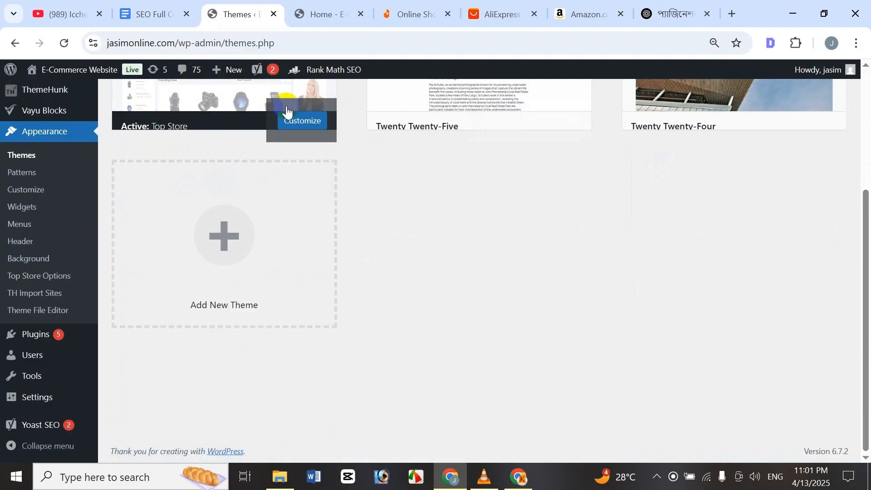
{"action": "left_click", "coordinate": [323, 126]}
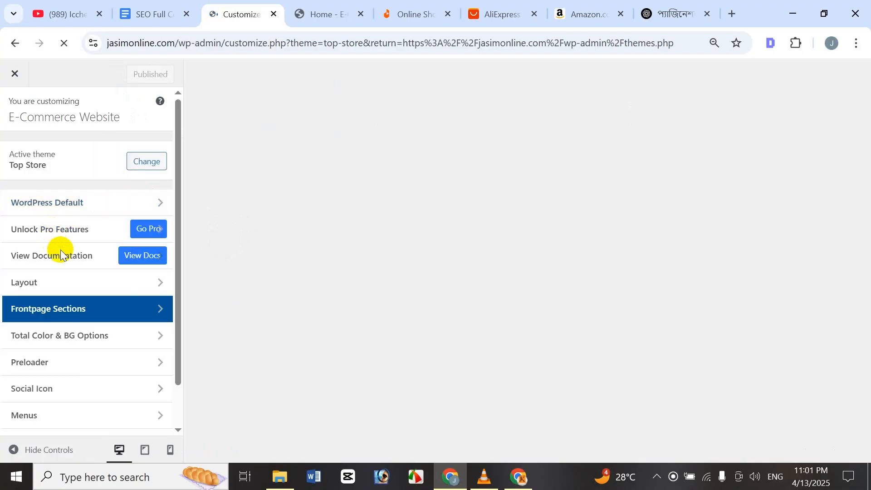
Step: Compare the document's Theme Customize>Layout>Blog & WooCommerce topic with the theme customizer and the store's home page, ending on the document
{"action": "left_click", "coordinate": [152, 6]}
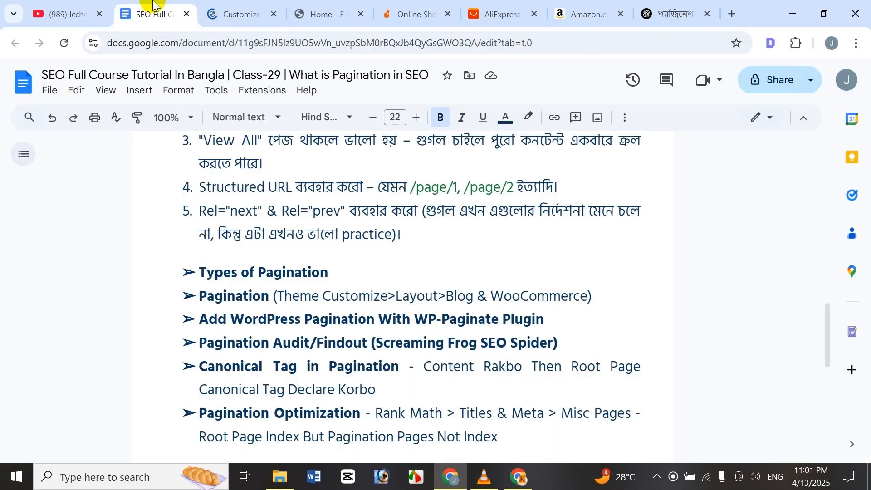
{"action": "left_click", "coordinate": [245, 6]}
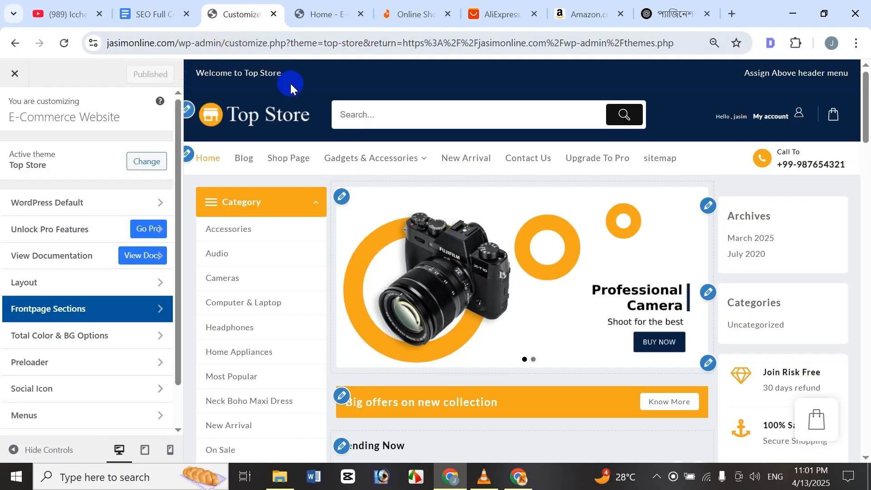
{"action": "left_click", "coordinate": [54, 308]}
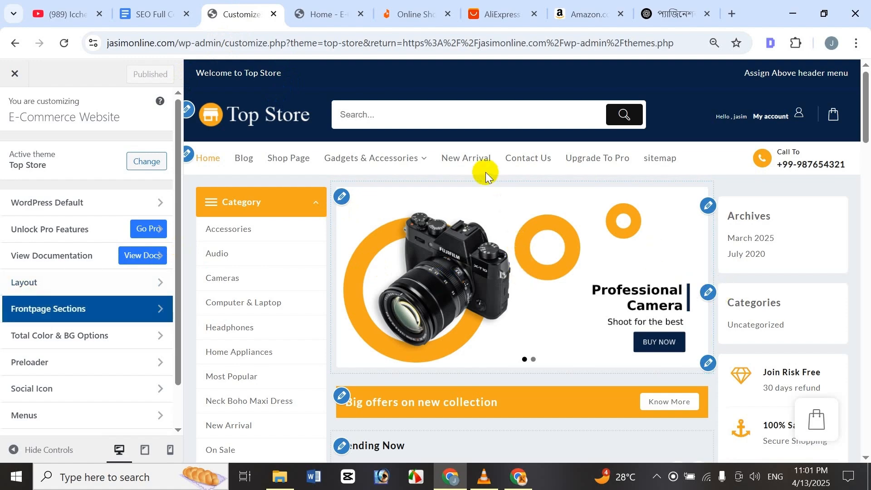
{"action": "left_click", "coordinate": [352, 19]}
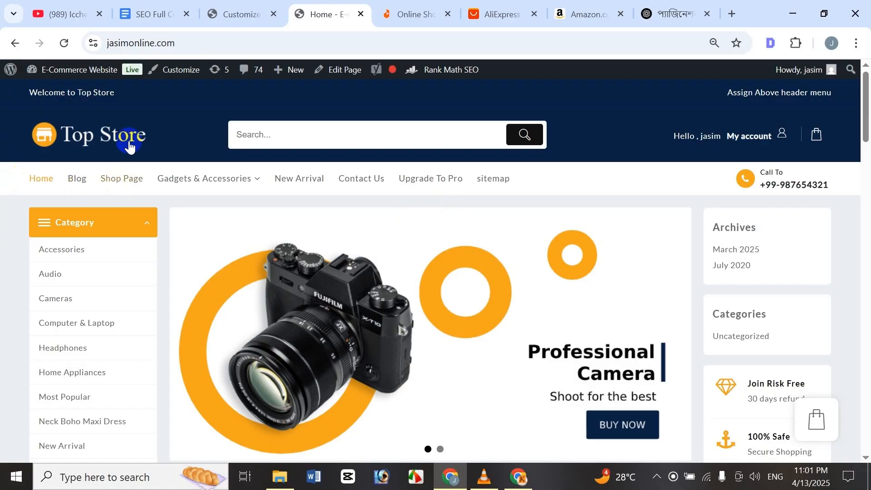
{"action": "left_click", "coordinate": [133, 6]}
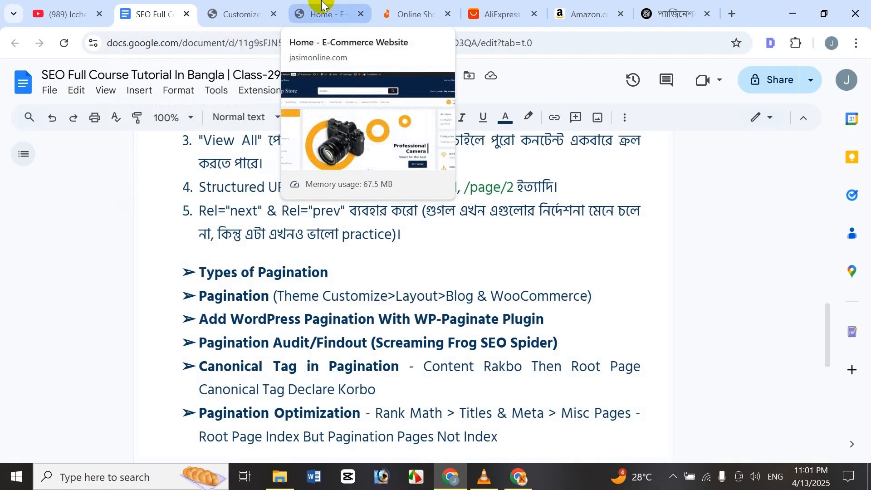
Step: On the store site, open the Shop Page and look through its product list down to the end for pagination
{"action": "left_click", "coordinate": [321, 5]}
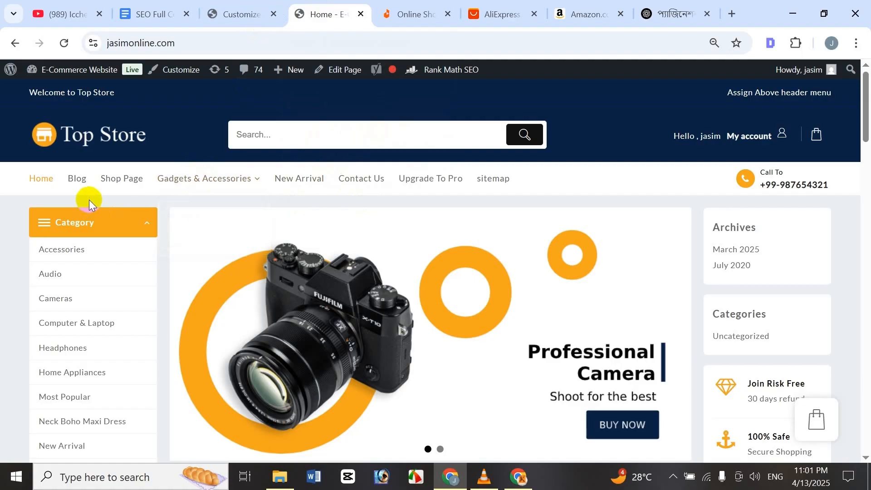
{"action": "left_click", "coordinate": [126, 182]}
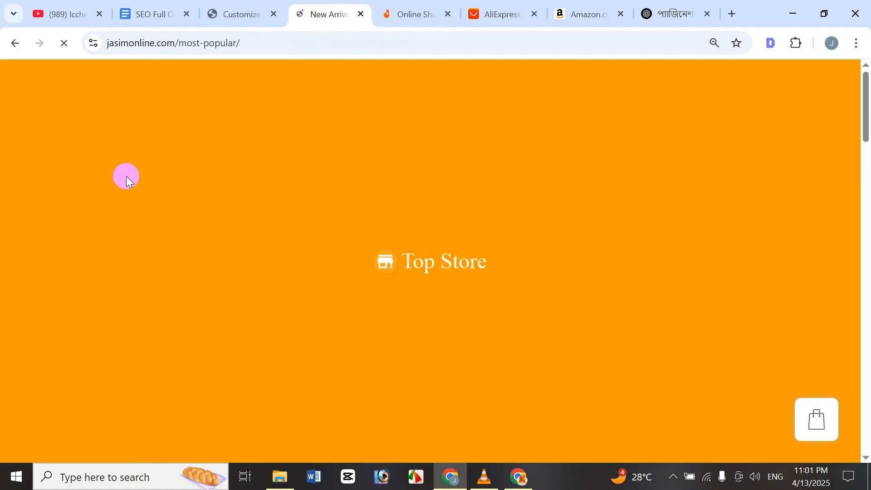
{"action": "scroll", "coordinate": [535, 265], "scroll_direction": "down", "scroll_amount": 10}
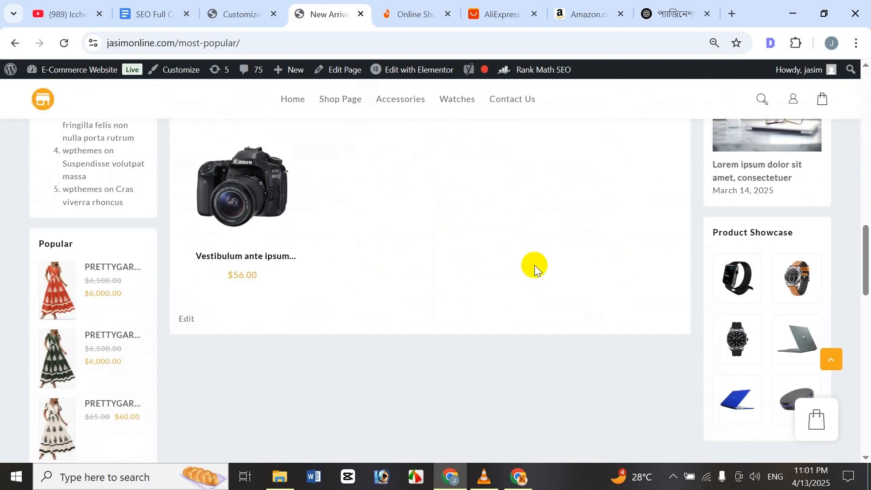
{"action": "scroll", "coordinate": [526, 266], "scroll_direction": "down", "scroll_amount": 3}
{"action": "scroll", "coordinate": [325, 232], "scroll_direction": "up", "scroll_amount": 15}
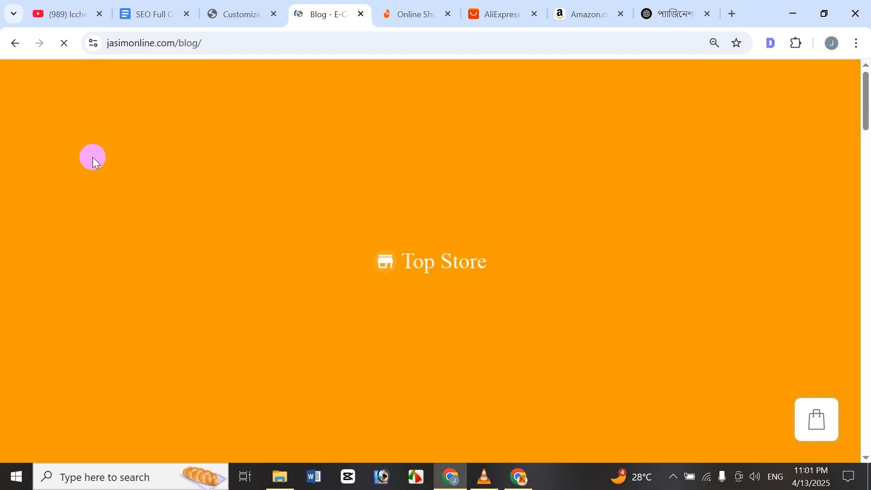
Step: Look through the store's Blog page, checking the post list, the Read More buttons and the end of the list for pagination
{"action": "scroll", "coordinate": [186, 214], "scroll_direction": "down", "scroll_amount": 20}
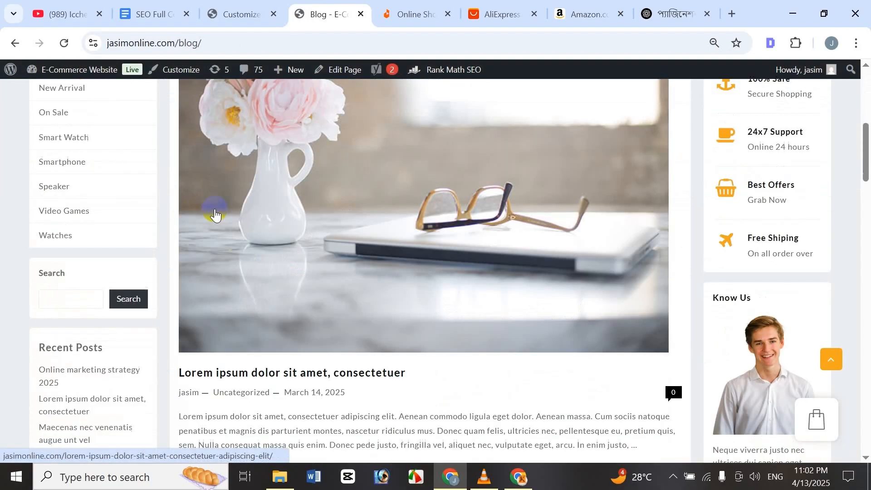
{"action": "scroll", "coordinate": [295, 360], "scroll_direction": "down", "scroll_amount": 15}
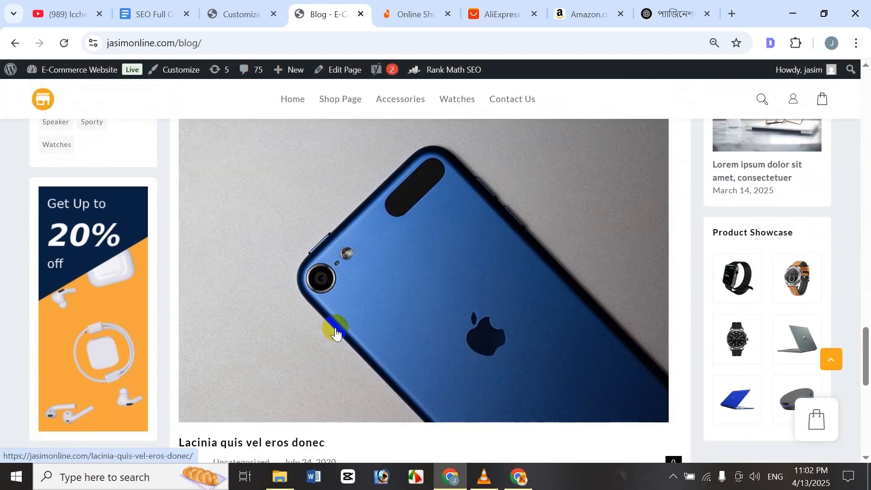
{"action": "scroll", "coordinate": [370, 303], "scroll_direction": "up", "scroll_amount": 12}
{"action": "scroll", "coordinate": [352, 334], "scroll_direction": "down", "scroll_amount": 10}
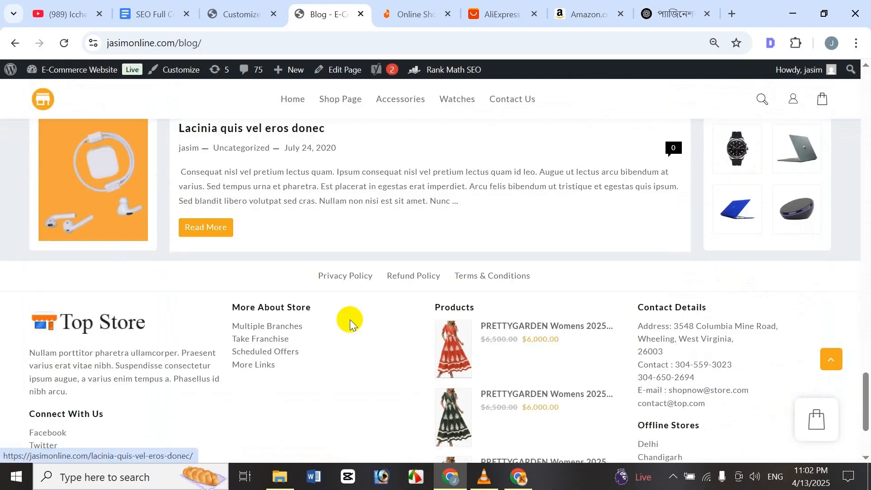
{"action": "scroll", "coordinate": [350, 319], "scroll_direction": "up", "scroll_amount": 3}
{"action": "scroll", "coordinate": [350, 317], "scroll_direction": "down", "scroll_amount": 2}
{"action": "scroll", "coordinate": [352, 318], "scroll_direction": "up", "scroll_amount": 15}
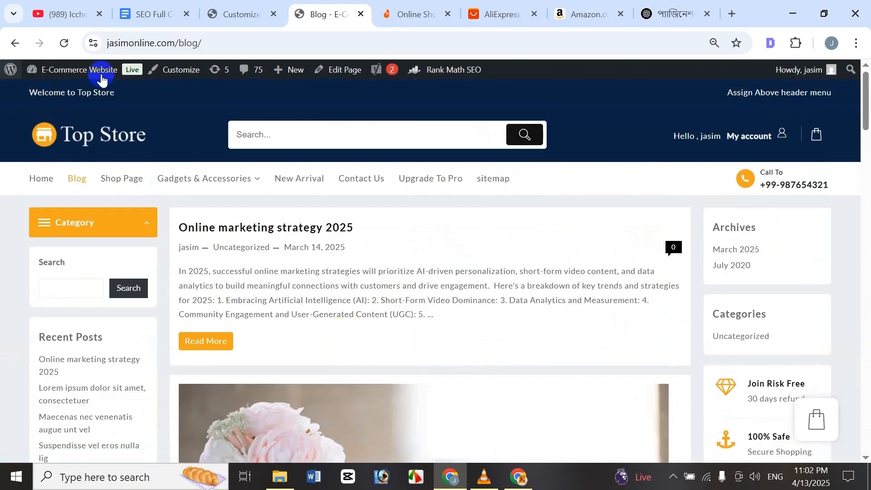
Step: In the theme customizer, open the Blog settings under Layout and publish the Read More text as Read More
{"action": "left_click", "coordinate": [166, 7]}
{"action": "left_click", "coordinate": [231, 8]}
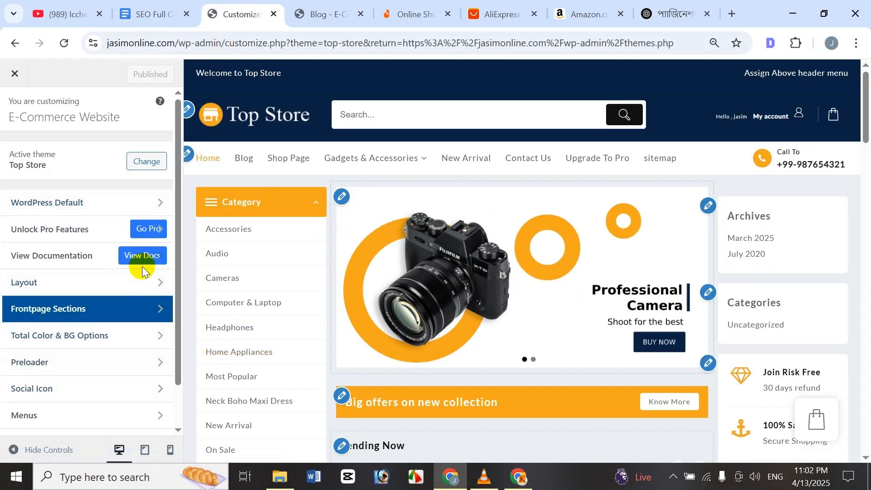
{"action": "left_click", "coordinate": [129, 283]}
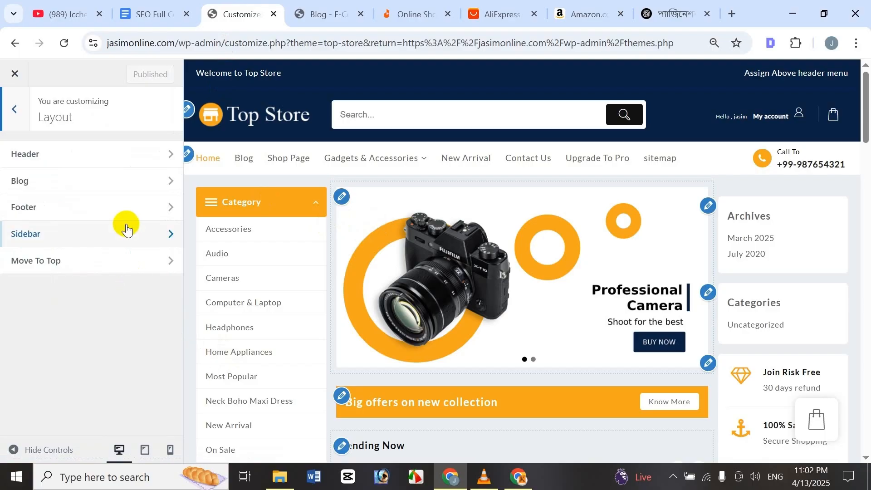
{"action": "left_click", "coordinate": [100, 182]}
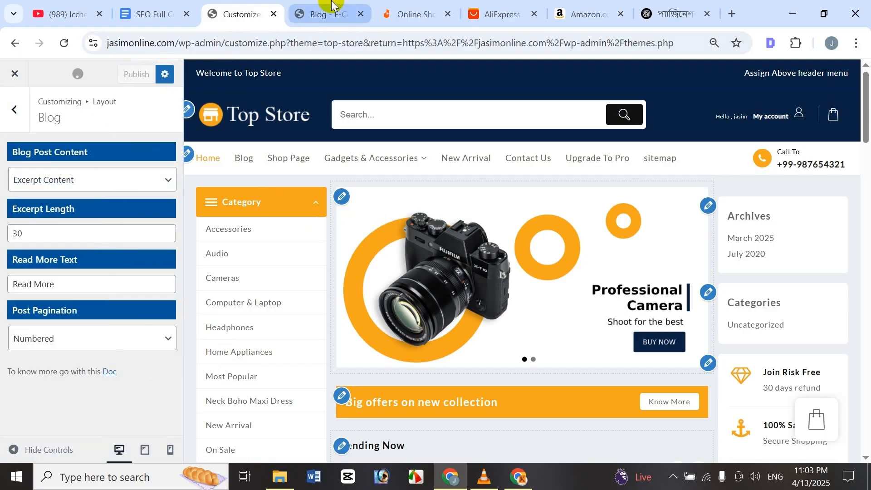
Step: Compare the customizer's Blog settings with the live blog page, and reload the page to check the button under the last post
{"action": "left_click", "coordinate": [313, 14]}
{"action": "left_click", "coordinate": [270, 9]}
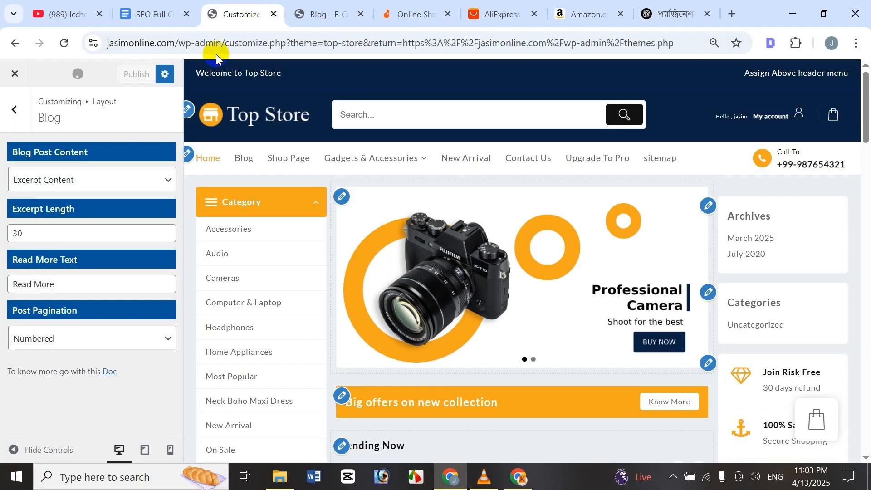
{"action": "left_click", "coordinate": [305, 6]}
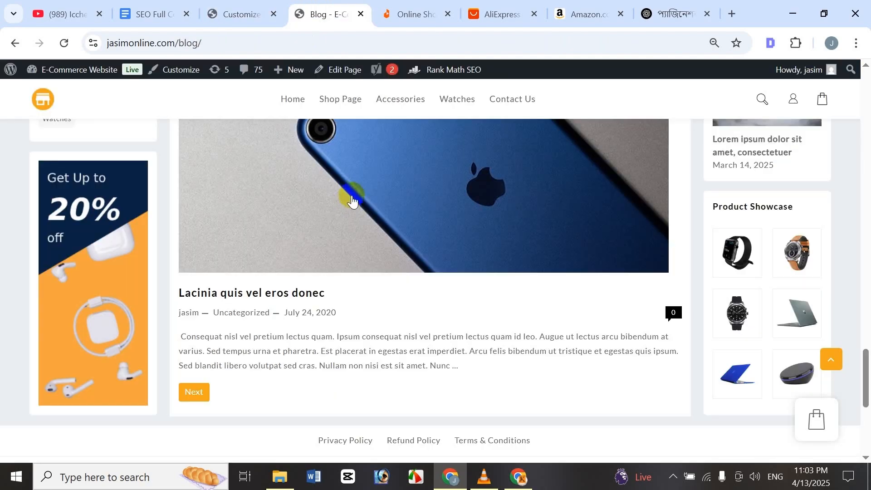
{"action": "scroll", "coordinate": [352, 197], "scroll_direction": "down", "scroll_amount": 3}
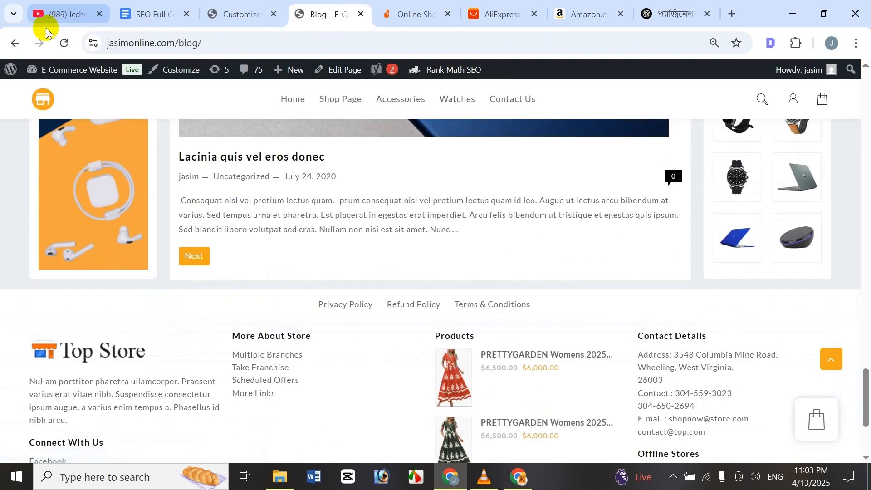
{"action": "left_click", "coordinate": [67, 44]}
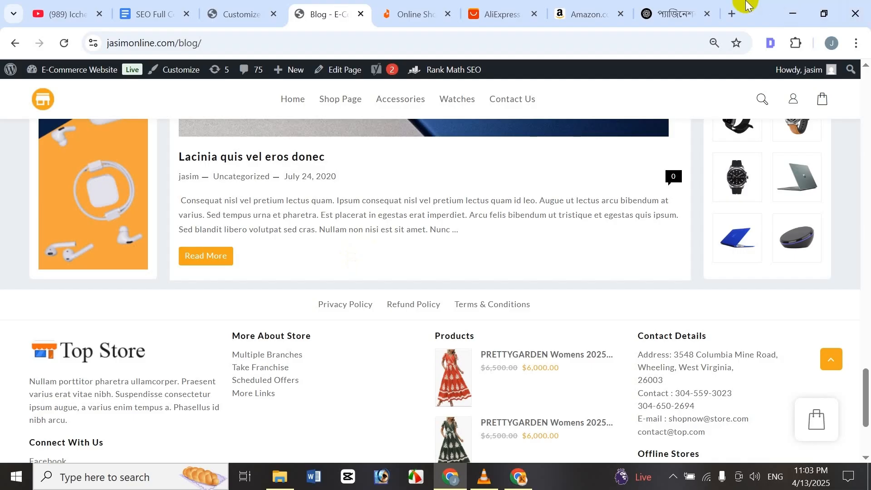
Step: Replace the last browser tab with a new one at jasimonline.com/admin and place it right after the document's tab
{"action": "left_click", "coordinate": [707, 14]}
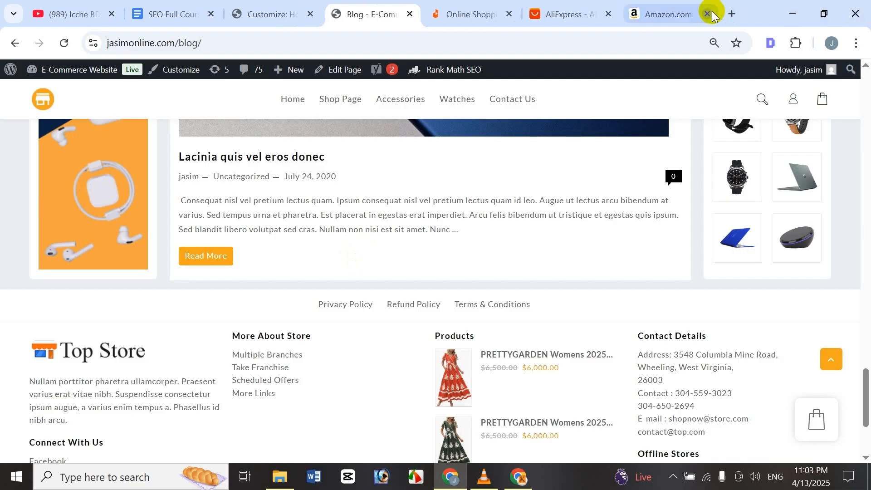
{"action": "left_click", "coordinate": [732, 19]}
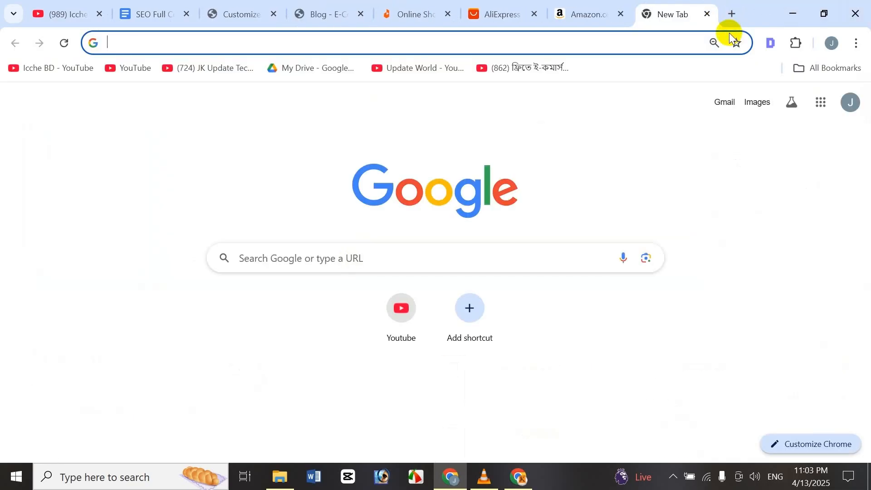
{"action": "type", "text": "j"}
{"action": "key", "text": "Right"}
{"action": "type", "text": "/a"}
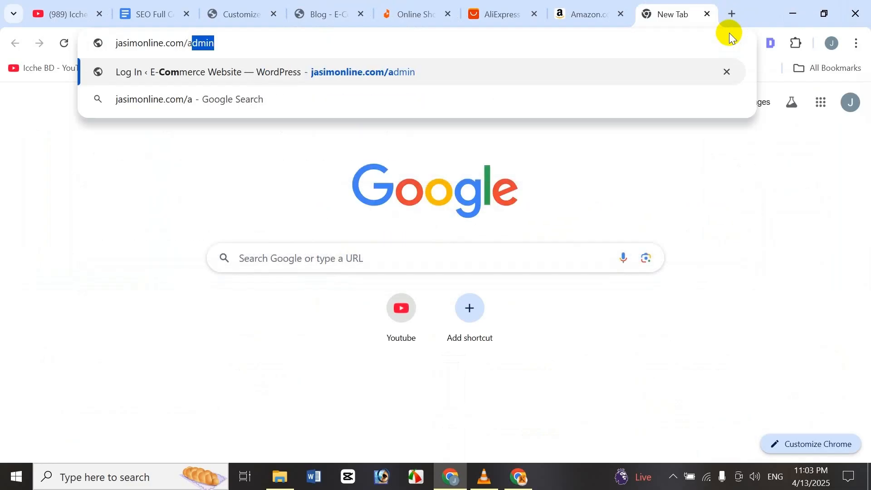
{"action": "key", "text": "Return"}
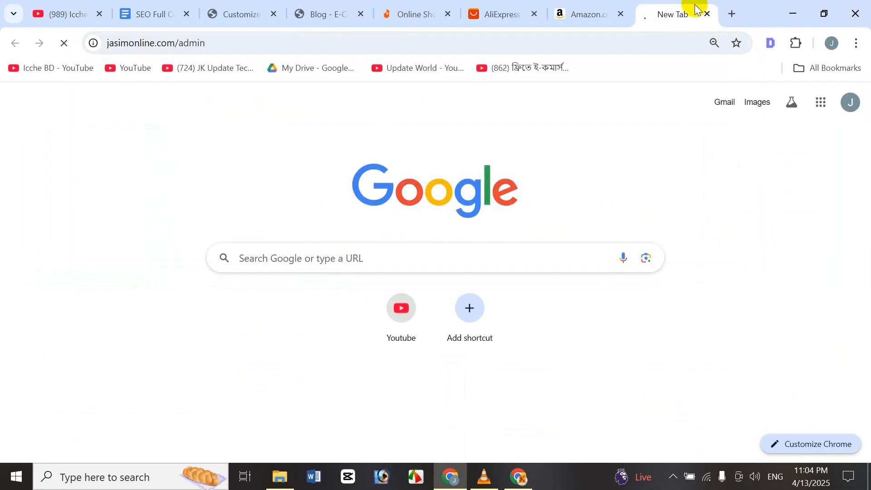
{"action": "left_click_drag", "start_coordinate": [669, 13], "coordinate": [304, 7]}
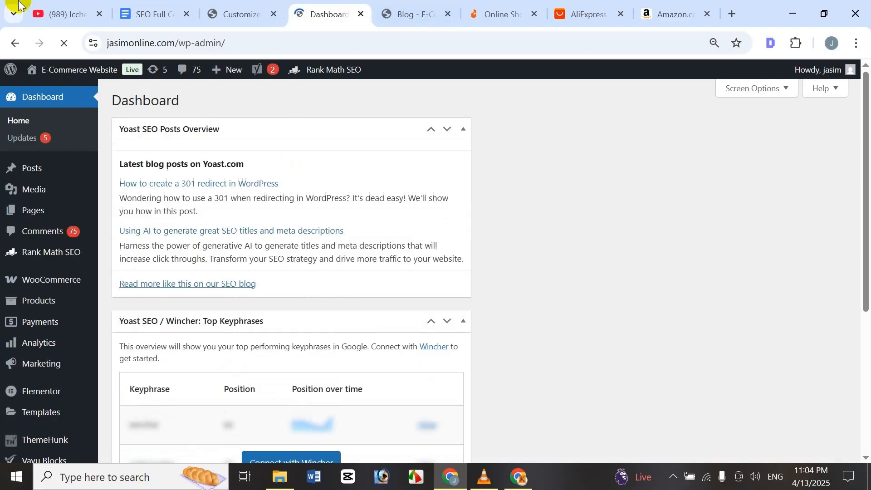
{"action": "left_click_drag", "start_coordinate": [305, 11], "coordinate": [235, 11]}
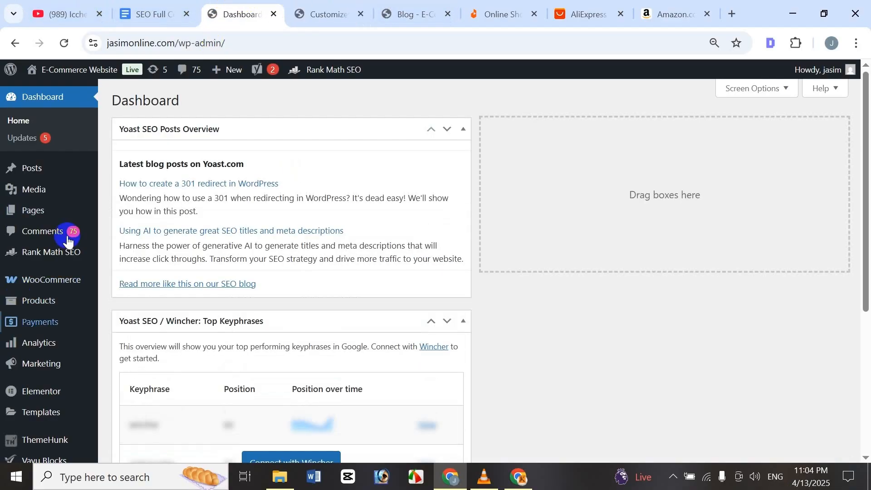
Step: Open the WordPress Reading settings and view the available choices for the Posts page, keeping Blog selected
{"action": "scroll", "coordinate": [25, 313], "scroll_direction": "down", "scroll_amount": 6}
{"action": "mouse_move", "coordinate": [27, 312]}
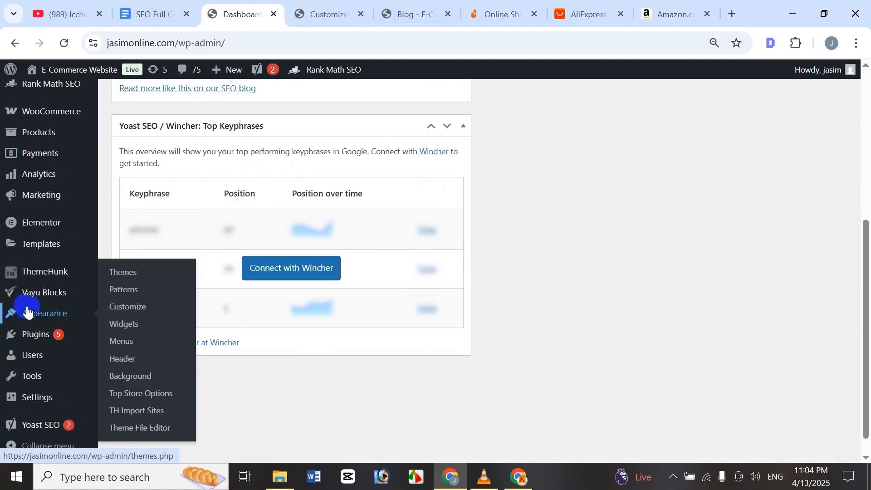
{"action": "scroll", "coordinate": [32, 375], "scroll_direction": "down", "scroll_amount": 1}
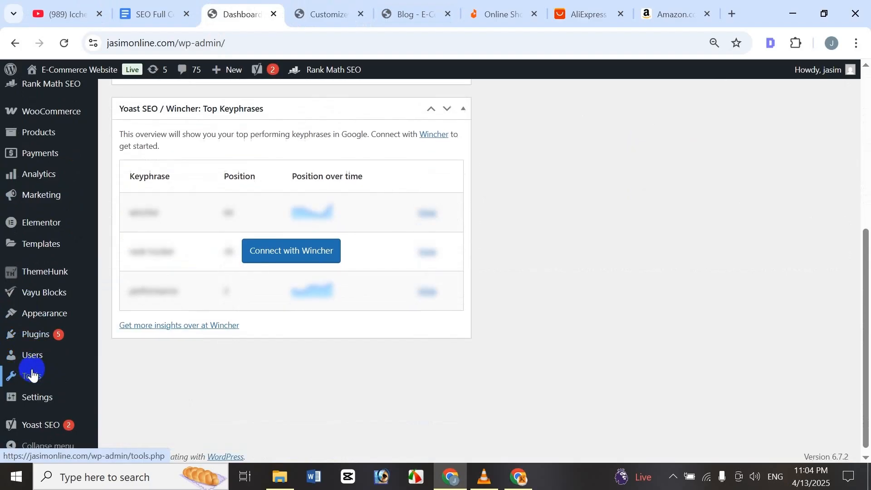
{"action": "mouse_move", "coordinate": [38, 396]}
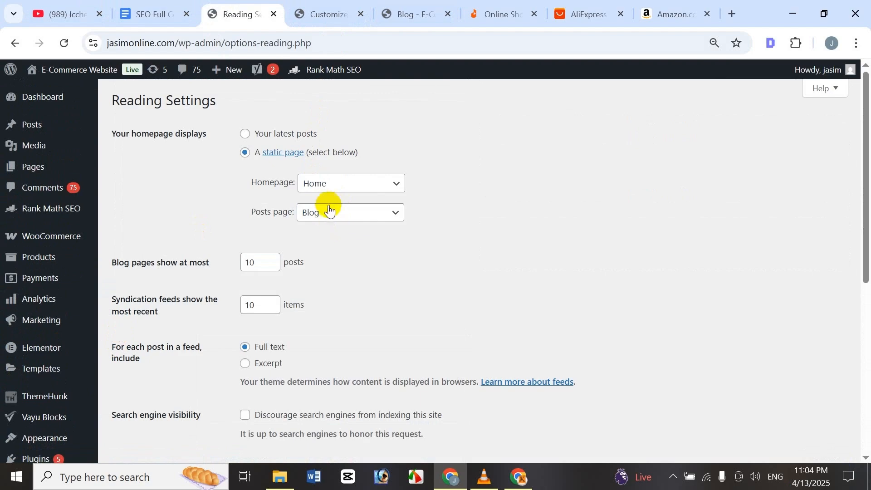
{"action": "scroll", "coordinate": [329, 209], "scroll_direction": "down", "scroll_amount": 2}
{"action": "left_click", "coordinate": [330, 155]}
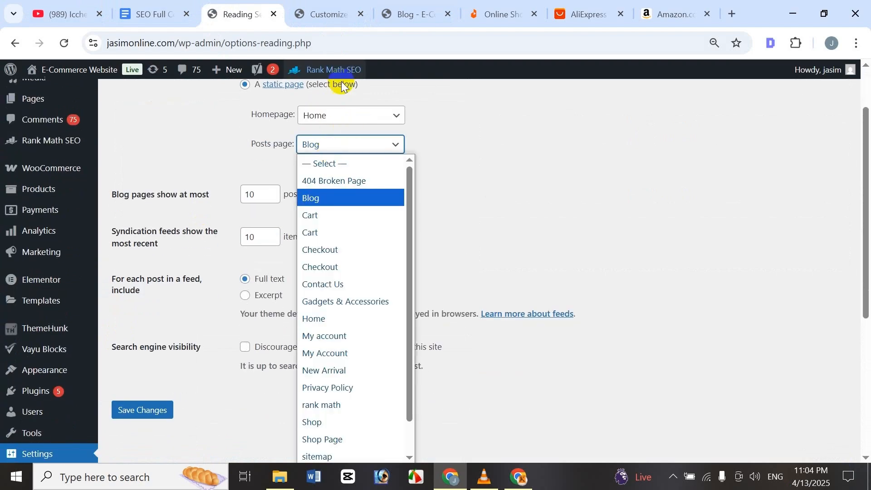
{"action": "left_click", "coordinate": [306, 154]}
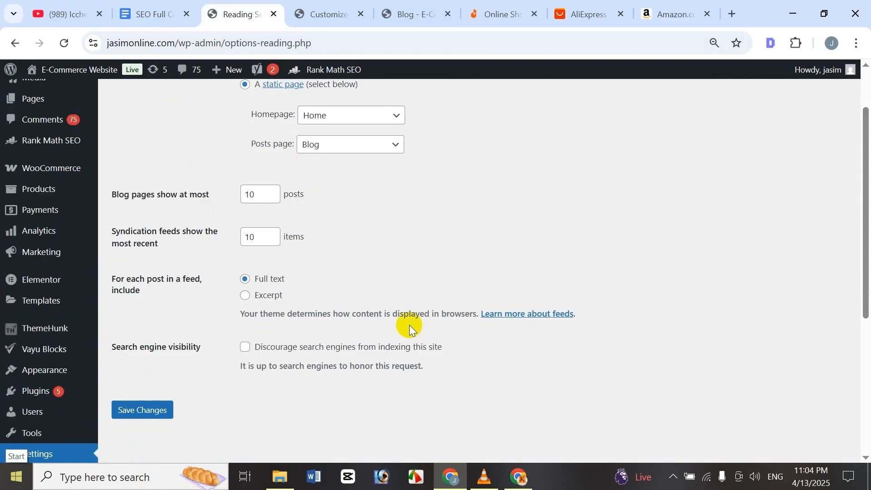
Step: Look over the posts listed on the live blog page and return to the Reading settings
{"action": "left_click", "coordinate": [419, 5]}
{"action": "scroll", "coordinate": [385, 128], "scroll_direction": "up", "scroll_amount": 20}
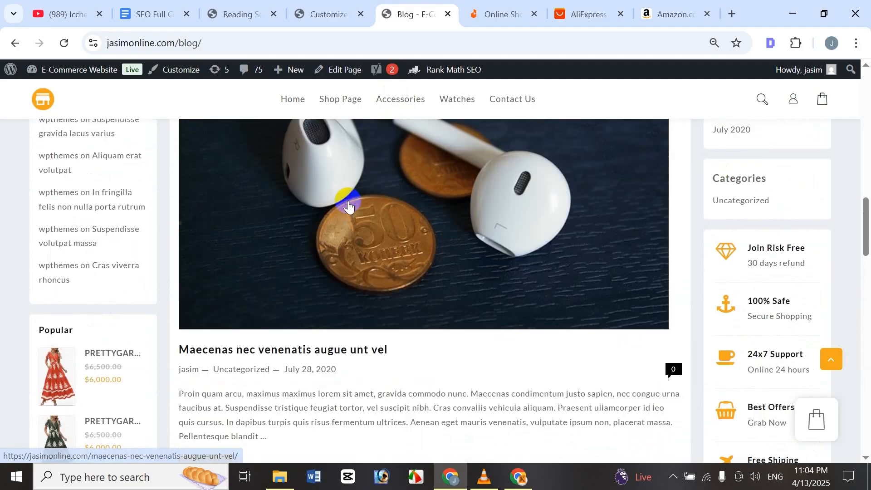
{"action": "scroll", "coordinate": [351, 159], "scroll_direction": "up", "scroll_amount": 3}
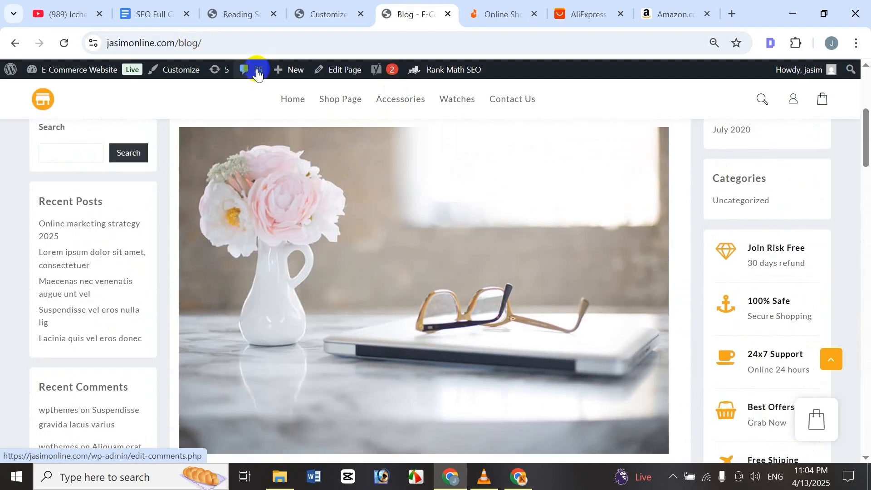
{"action": "left_click", "coordinate": [241, 13]}
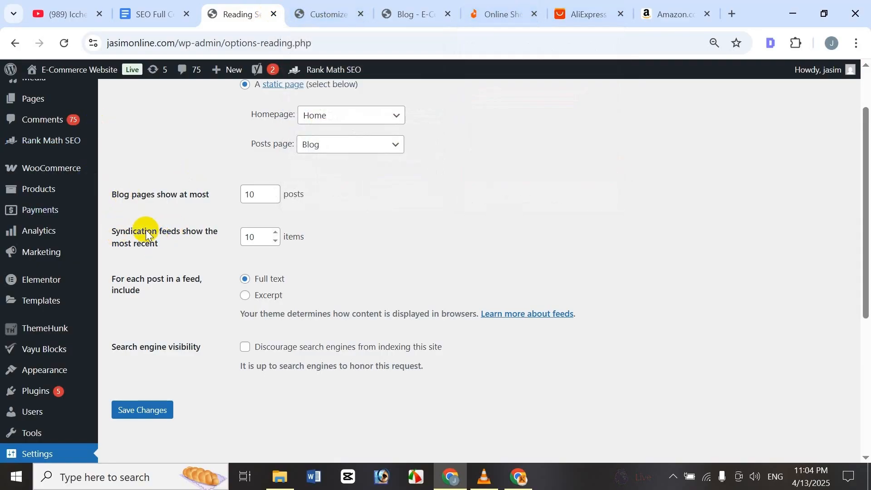
Step: Set the blog pages to show at most 2 posts and save the Reading settings
{"action": "left_click", "coordinate": [259, 191]}
{"action": "left_click", "coordinate": [406, 14]}
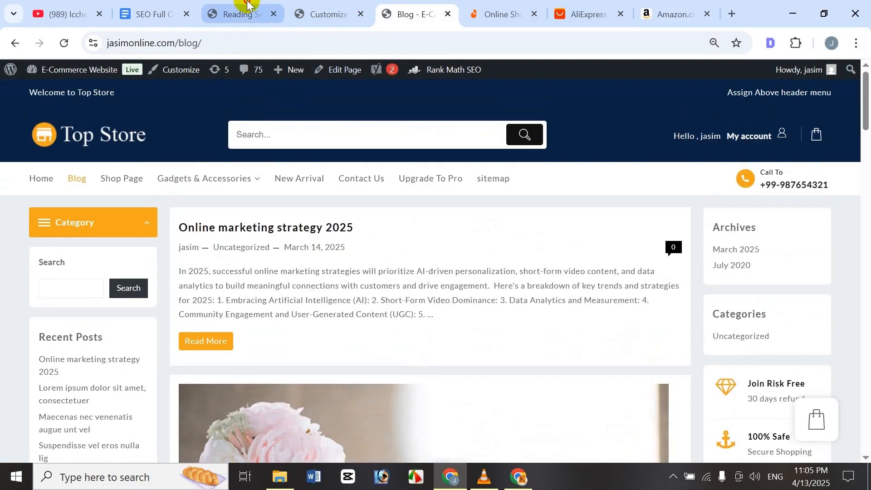
{"action": "left_click", "coordinate": [237, 14]}
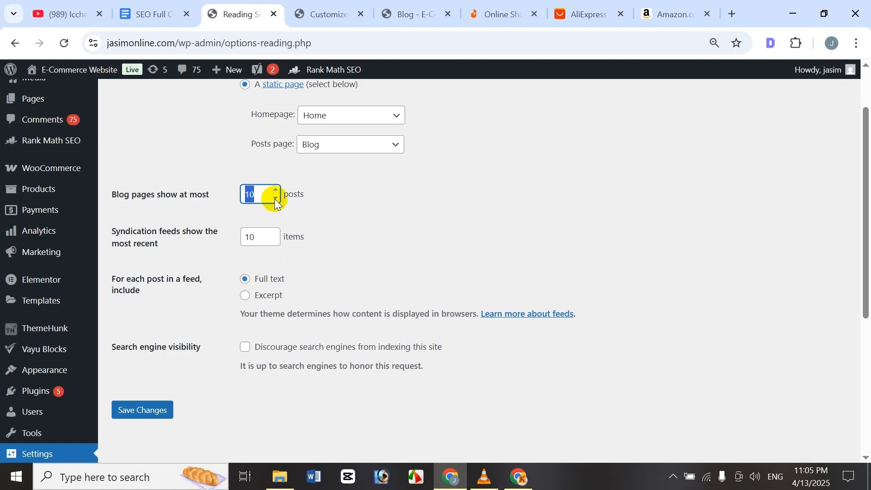
{"action": "type", "text": "2"}
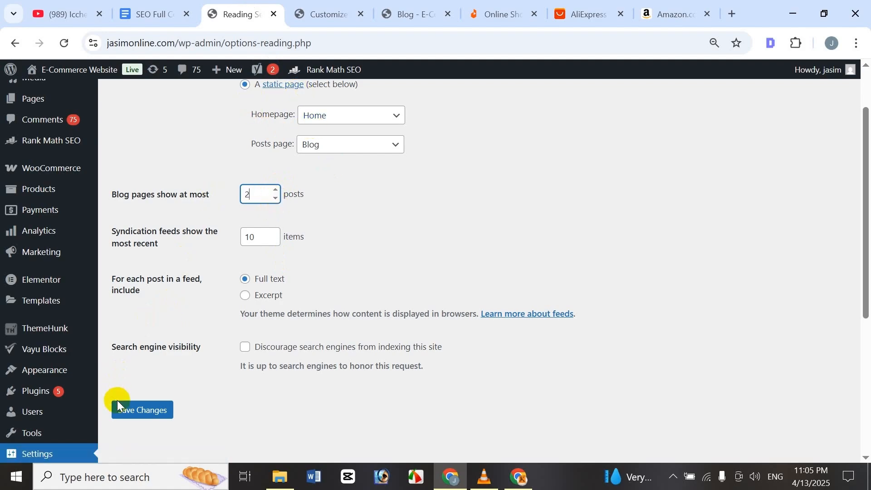
Step: Reload the live blog page and check the page numbers below the post list
{"action": "left_click", "coordinate": [354, 3]}
{"action": "left_click", "coordinate": [388, 6]}
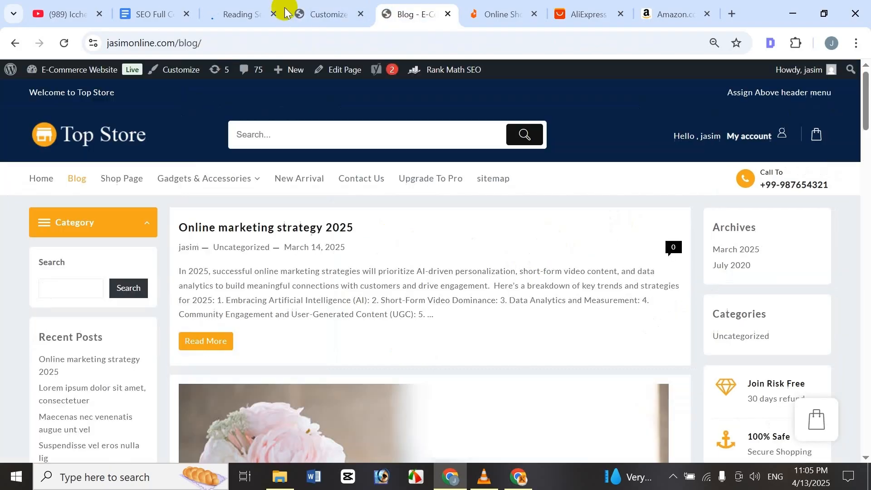
{"action": "left_click", "coordinate": [60, 36]}
{"action": "mouse_move", "coordinate": [105, 73]}
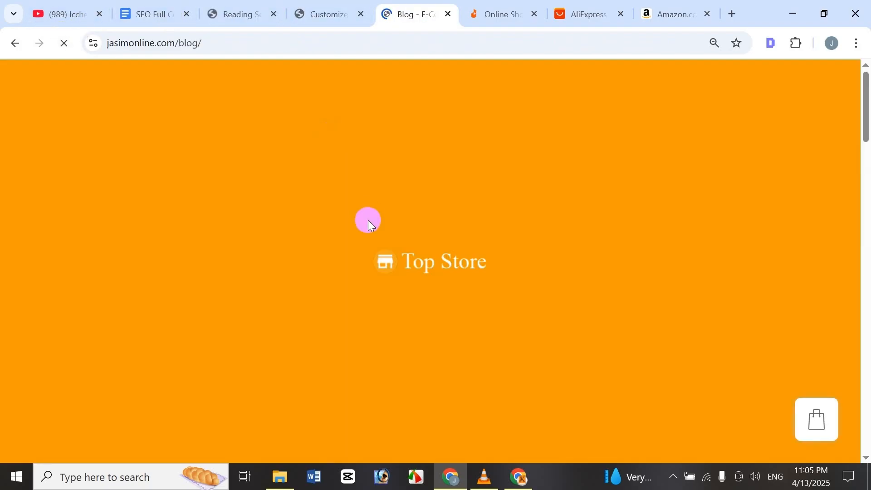
{"action": "scroll", "coordinate": [686, 265], "scroll_direction": "down", "scroll_amount": 9}
{"action": "scroll", "coordinate": [685, 265], "scroll_direction": "down", "scroll_amount": 5}
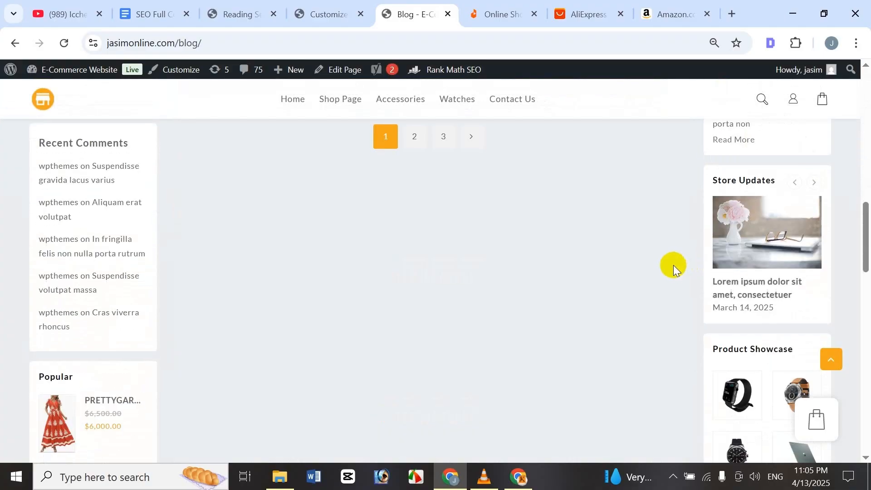
Step: Look over the first live blog page, then open page 2 from the page numbers and view its posts
{"action": "scroll", "coordinate": [671, 267], "scroll_direction": "up", "scroll_amount": 10}
{"action": "scroll", "coordinate": [622, 271], "scroll_direction": "down", "scroll_amount": 7}
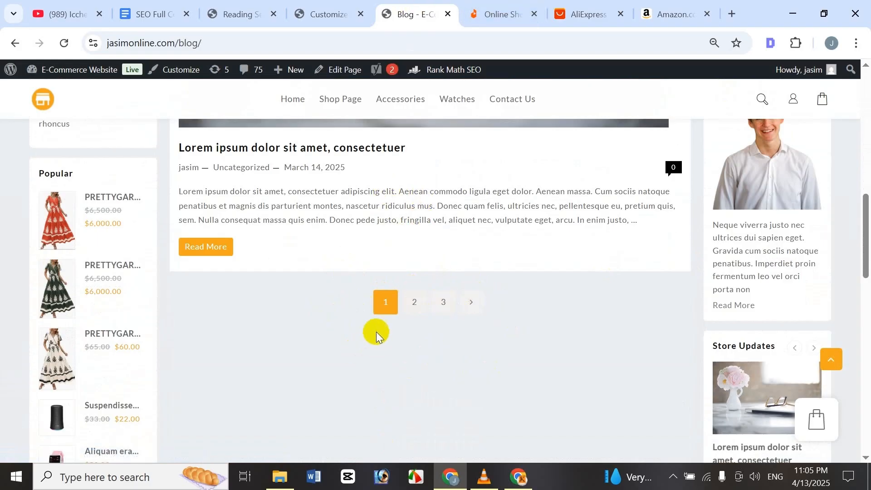
{"action": "left_click", "coordinate": [408, 313]}
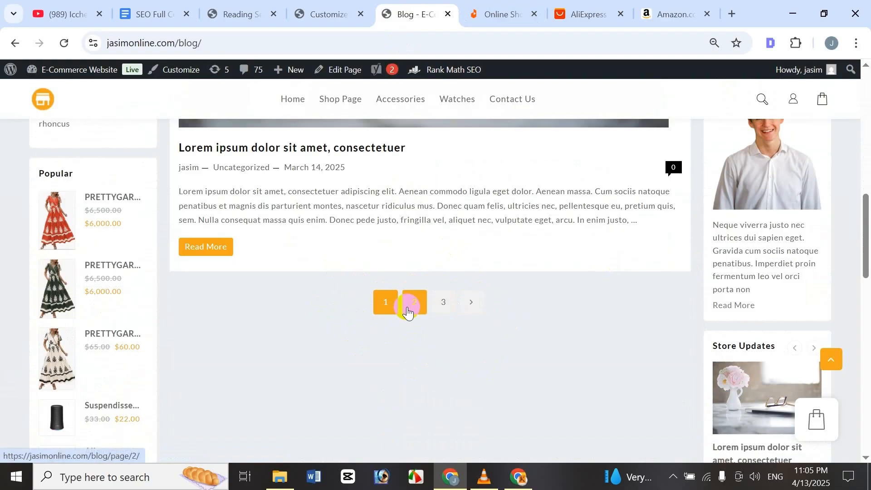
{"action": "left_click", "coordinate": [422, 307]}
{"action": "left_click", "coordinate": [444, 311]}
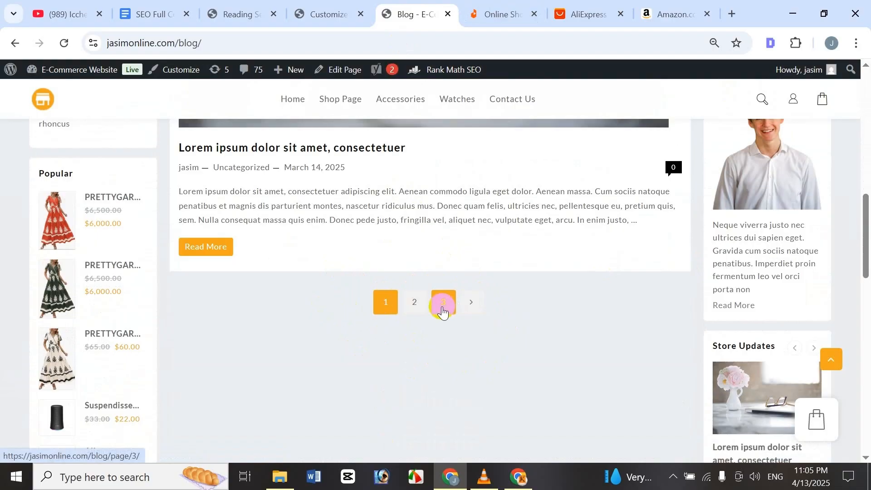
{"action": "left_click", "coordinate": [418, 308]}
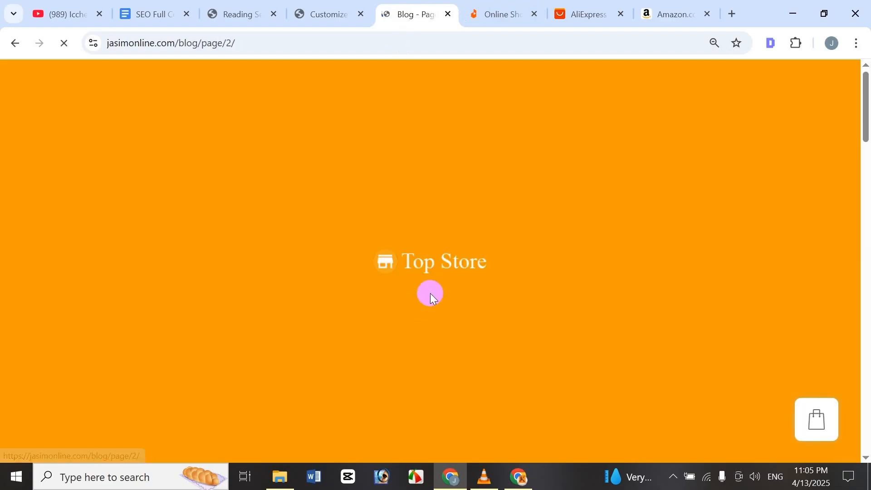
{"action": "scroll", "coordinate": [444, 274], "scroll_direction": "down", "scroll_amount": 20}
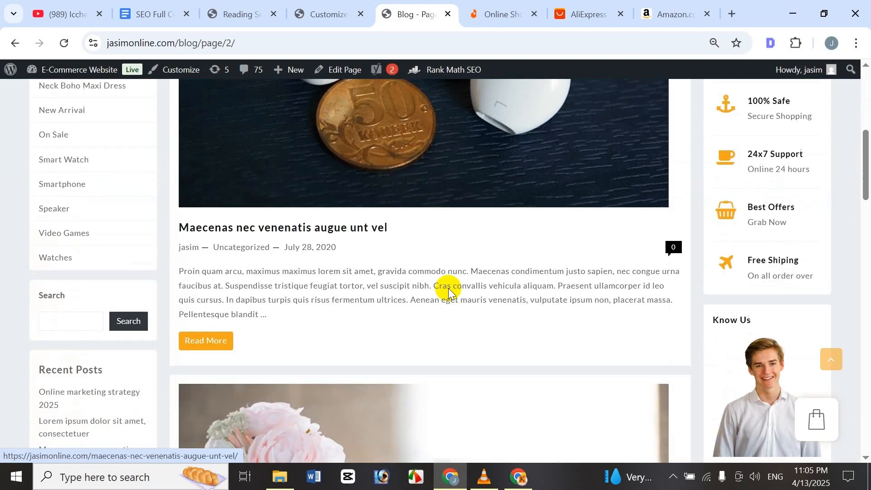
{"action": "scroll", "coordinate": [454, 273], "scroll_direction": "up", "scroll_amount": 3}
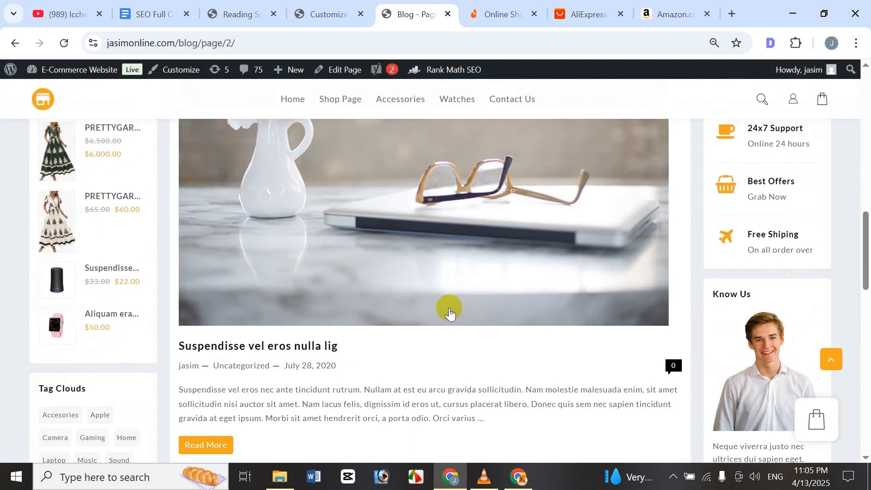
Step: Open page 3 of the live blog and look over its posts down to the page numbers
{"action": "scroll", "coordinate": [448, 307], "scroll_direction": "down", "scroll_amount": 5}
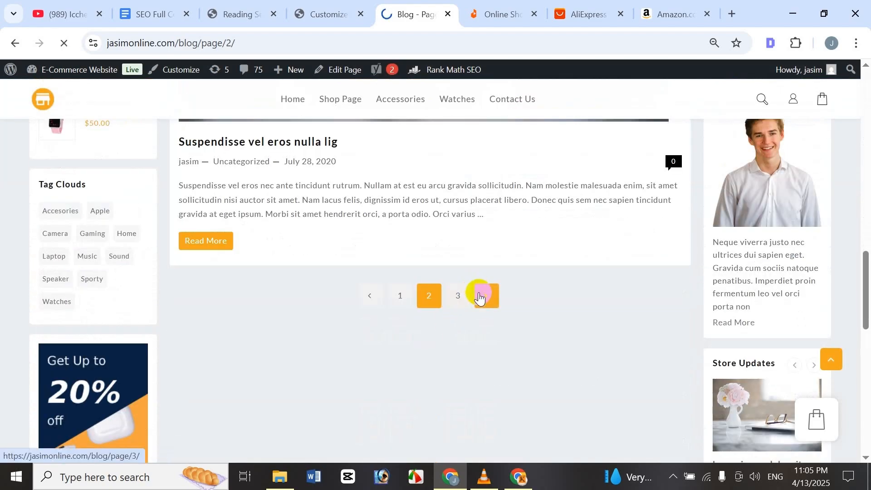
{"action": "scroll", "coordinate": [444, 296], "scroll_direction": "down", "scroll_amount": 5}
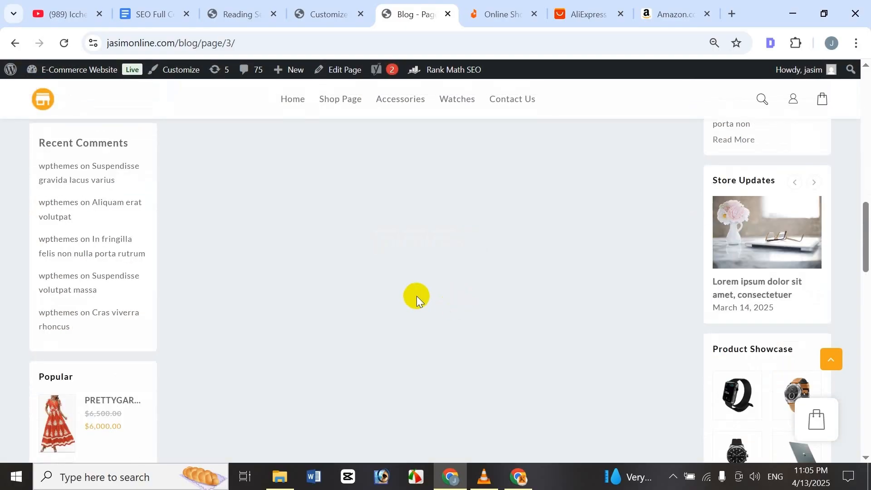
{"action": "scroll", "coordinate": [413, 300], "scroll_direction": "up", "scroll_amount": 4}
{"action": "scroll", "coordinate": [409, 307], "scroll_direction": "down", "scroll_amount": 3}
Step: Go back through page 2 to the first blog page and look over its posts and page numbers
{"action": "left_click", "coordinate": [385, 407]}
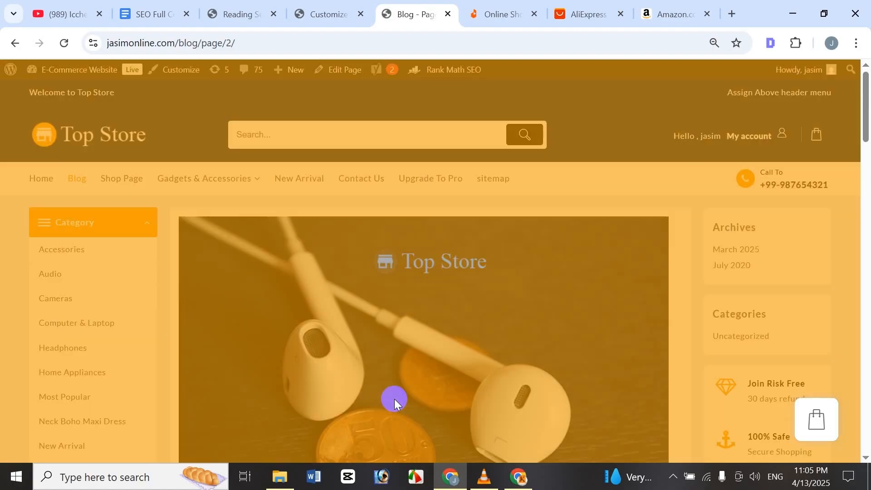
{"action": "scroll", "coordinate": [397, 376], "scroll_direction": "down", "scroll_amount": 20}
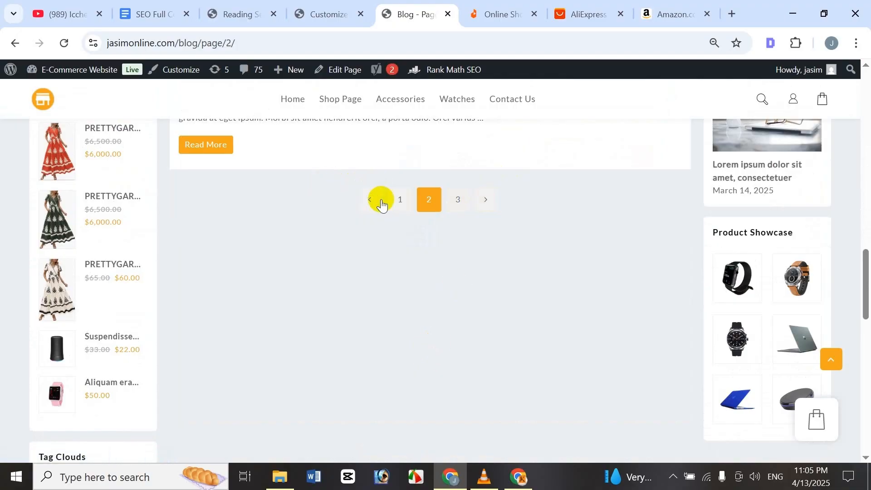
{"action": "left_click", "coordinate": [397, 211]}
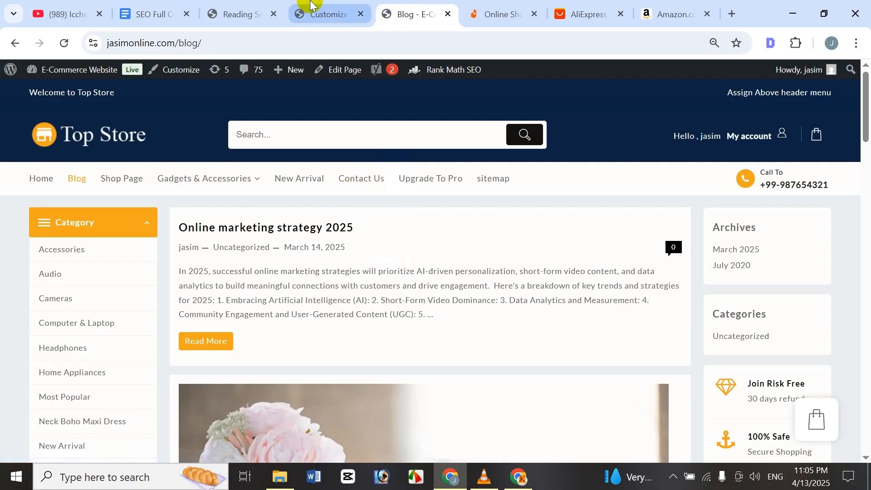
{"action": "scroll", "coordinate": [185, 356], "scroll_direction": "down", "scroll_amount": 2}
{"action": "scroll", "coordinate": [185, 336], "scroll_direction": "down", "scroll_amount": 10}
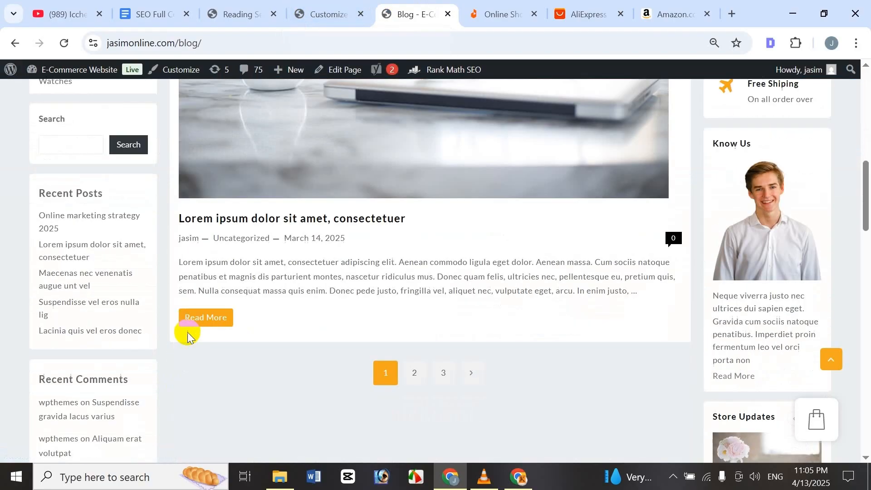
{"action": "scroll", "coordinate": [172, 354], "scroll_direction": "up", "scroll_amount": 8}
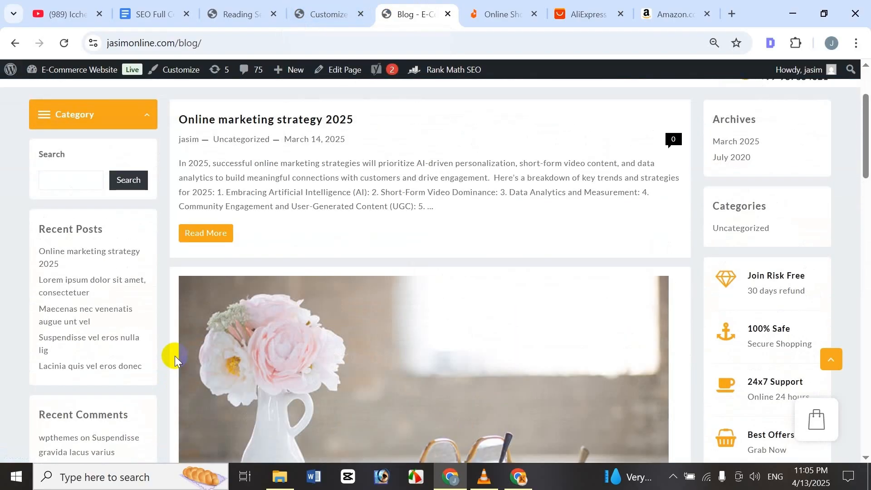
{"action": "scroll", "coordinate": [174, 356], "scroll_direction": "up", "scroll_amount": 3}
Step: Change the customizer's Read More Text to "Read More sfsdf", publish it and check the button on the reloaded live blog page
{"action": "left_click", "coordinate": [319, 6]}
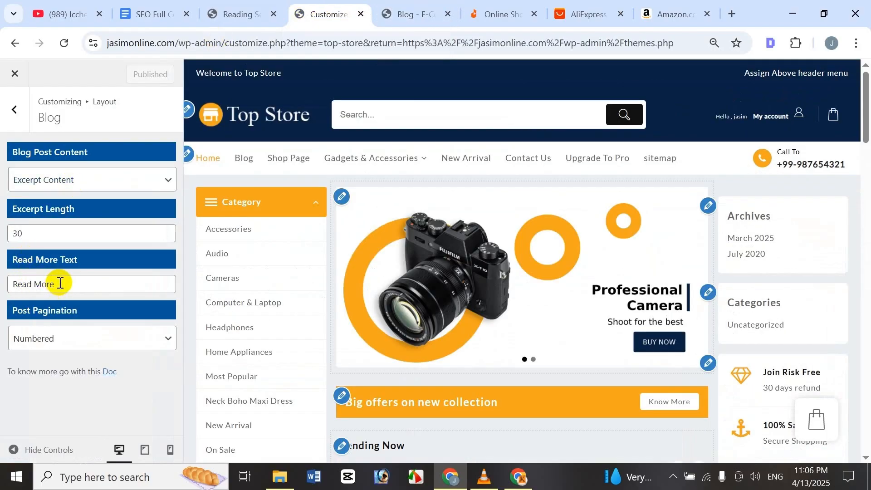
{"action": "left_click_drag", "start_coordinate": [59, 283], "coordinate": [2, 278]}
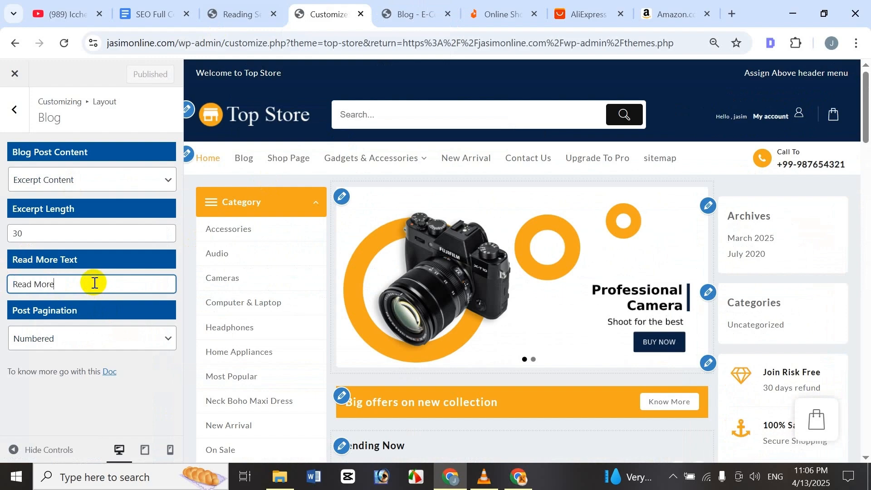
{"action": "type", "text": "sfsdf"}
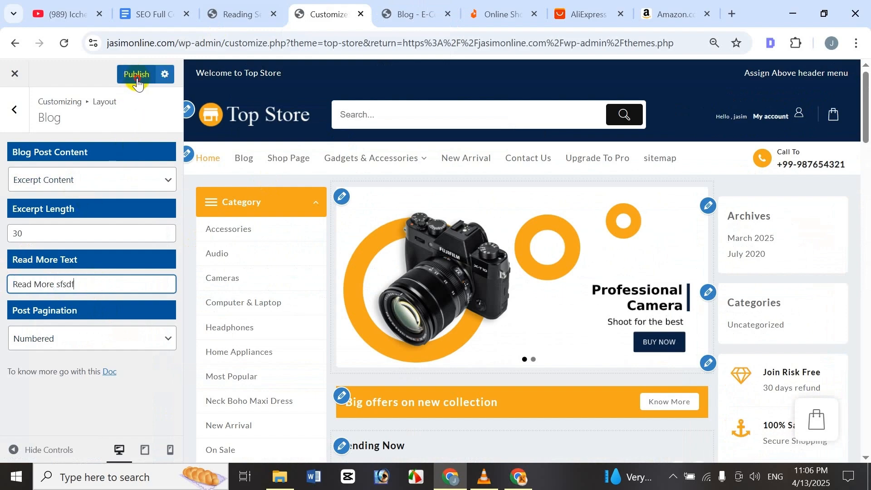
{"action": "left_click", "coordinate": [137, 75]}
{"action": "left_click", "coordinate": [409, 14]}
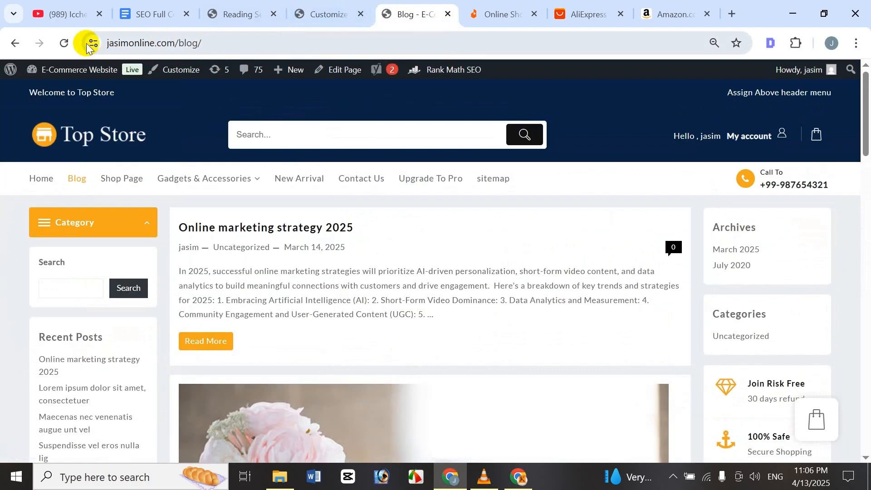
{"action": "left_click", "coordinate": [64, 43]}
{"action": "scroll", "coordinate": [360, 226], "scroll_direction": "down", "scroll_amount": 10}
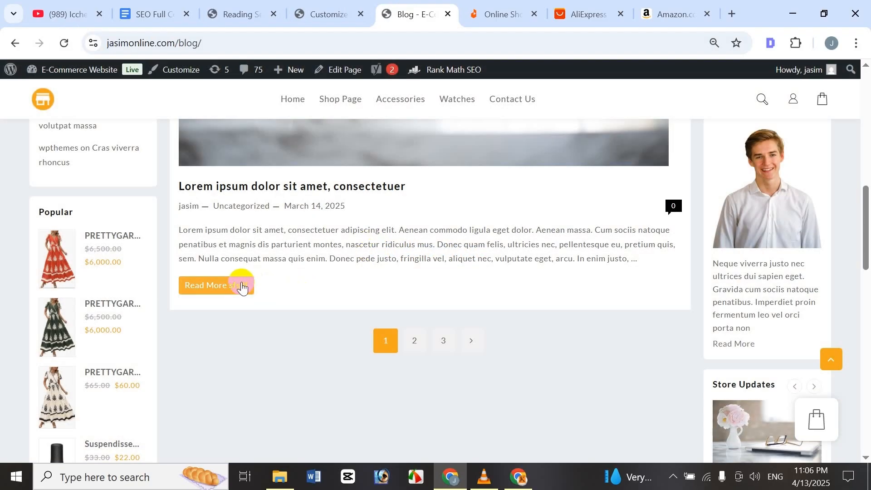
Step: Set the Read More Text back to "Read More" and publish it, leaving Post Pagination on Numbered
{"action": "left_click", "coordinate": [304, 10]}
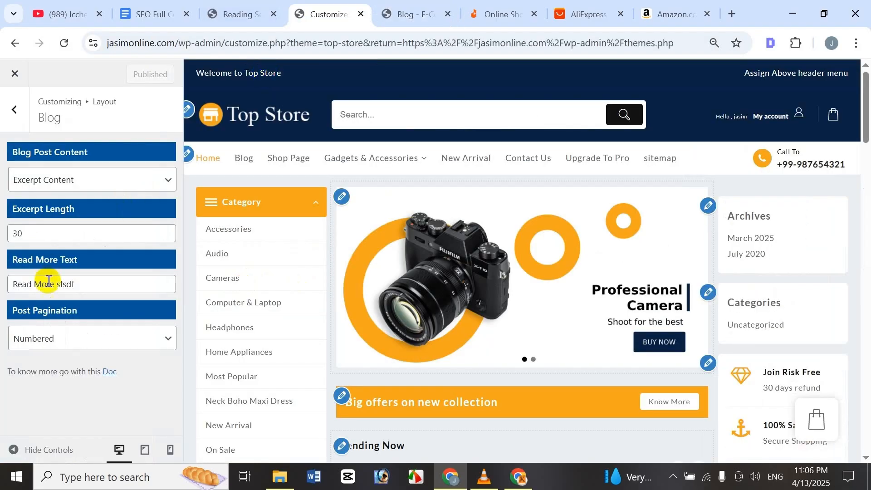
{"action": "double_click", "coordinate": [64, 284]}
{"action": "key", "text": "BackSpace"}
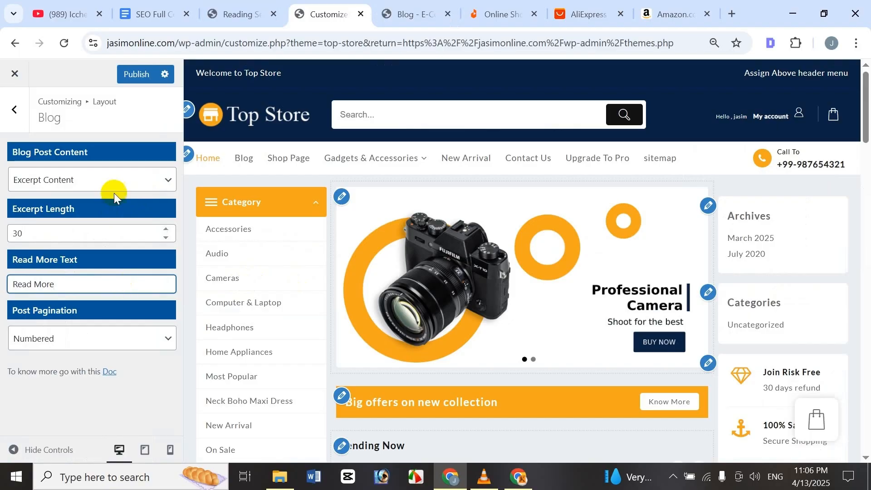
{"action": "left_click", "coordinate": [142, 74]}
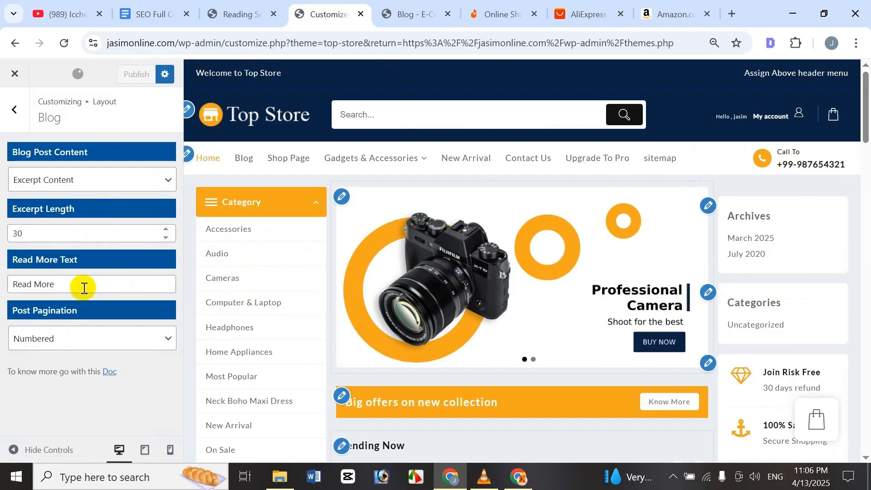
{"action": "left_click", "coordinate": [65, 340]}
{"action": "left_click", "coordinate": [70, 422]}
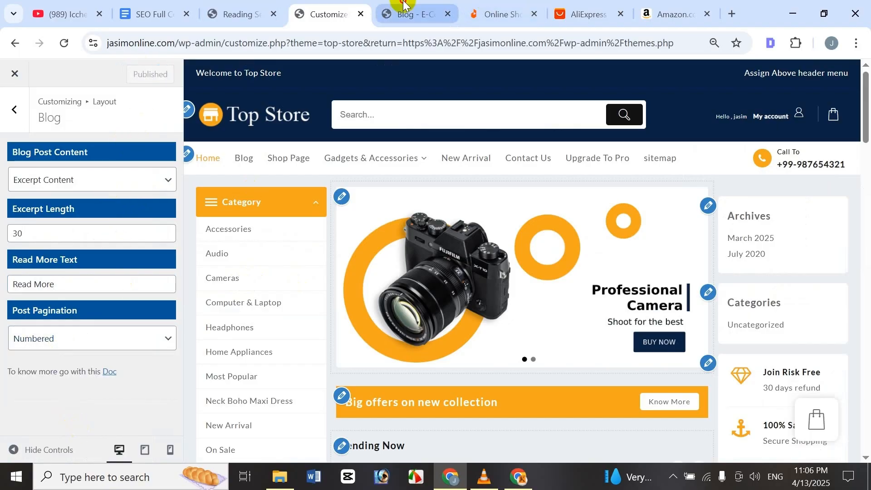
Step: Reload the live blog page and check the Read More button and the page numbers
{"action": "left_click", "coordinate": [411, 14]}
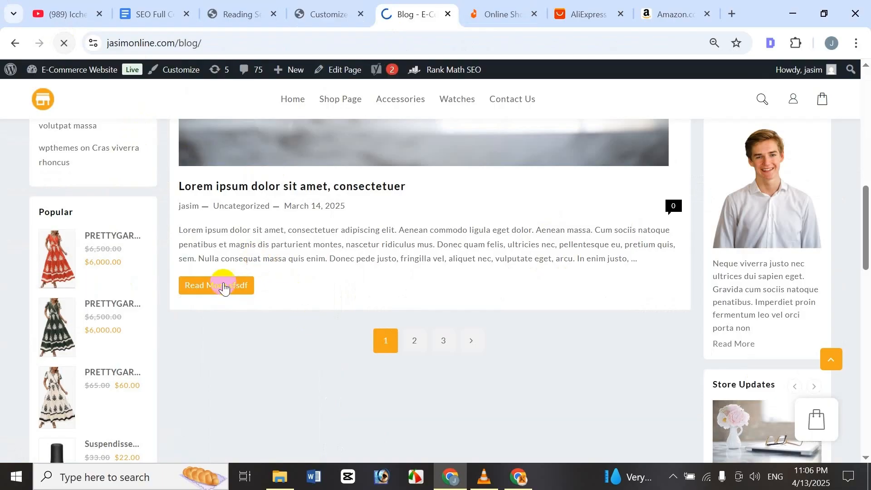
{"action": "scroll", "coordinate": [372, 343], "scroll_direction": "down", "scroll_amount": 3}
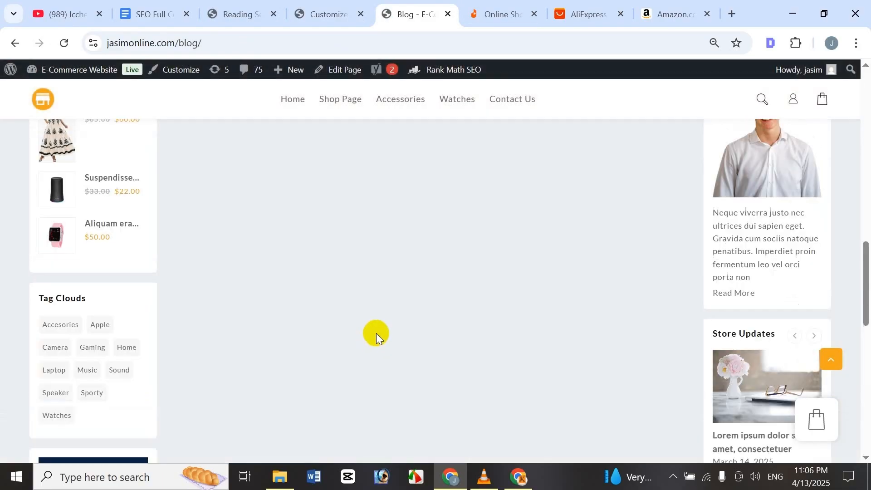
{"action": "scroll", "coordinate": [376, 334], "scroll_direction": "up", "scroll_amount": 2}
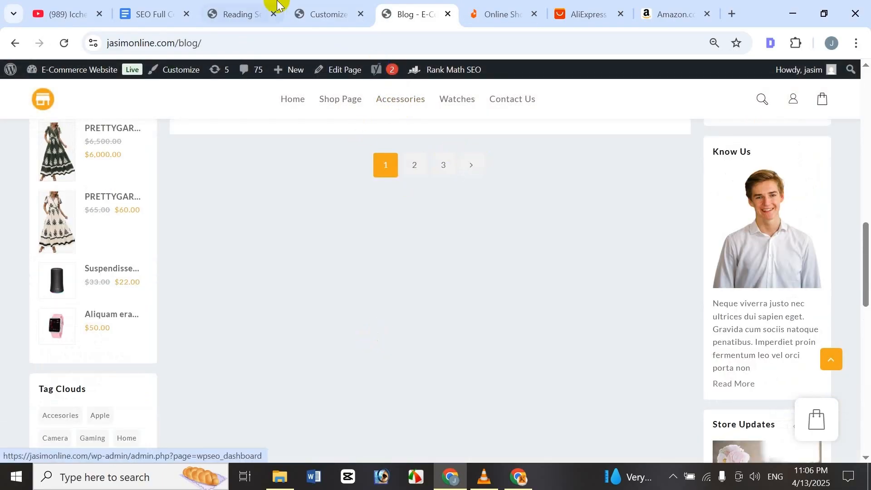
Step: View the available Post Pagination types in the customizer's Blog settings, keeping Numbered selected
{"action": "left_click", "coordinate": [303, 20]}
{"action": "left_click", "coordinate": [82, 345]}
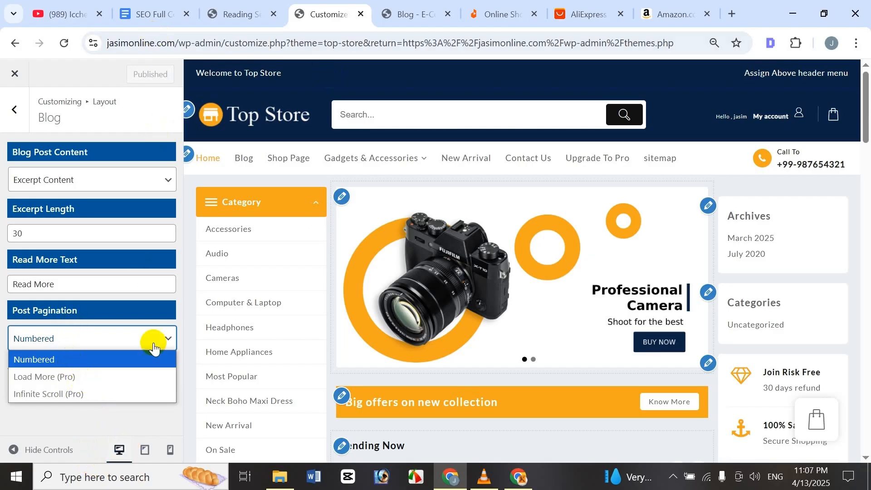
{"action": "key", "text": "Escape"}
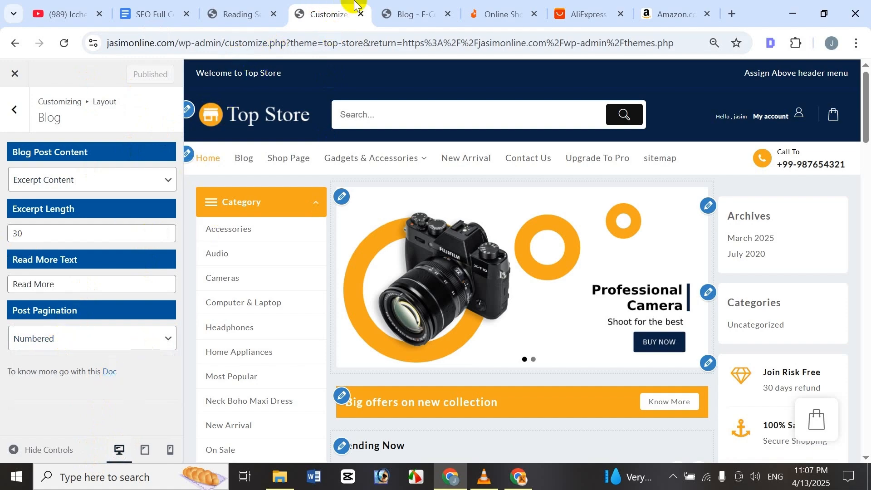
Step: Examine the numbered pagination below the posts on the live blog page and return to the customizer
{"action": "left_click", "coordinate": [397, 5]}
{"action": "scroll", "coordinate": [283, 238], "scroll_direction": "up", "scroll_amount": 2}
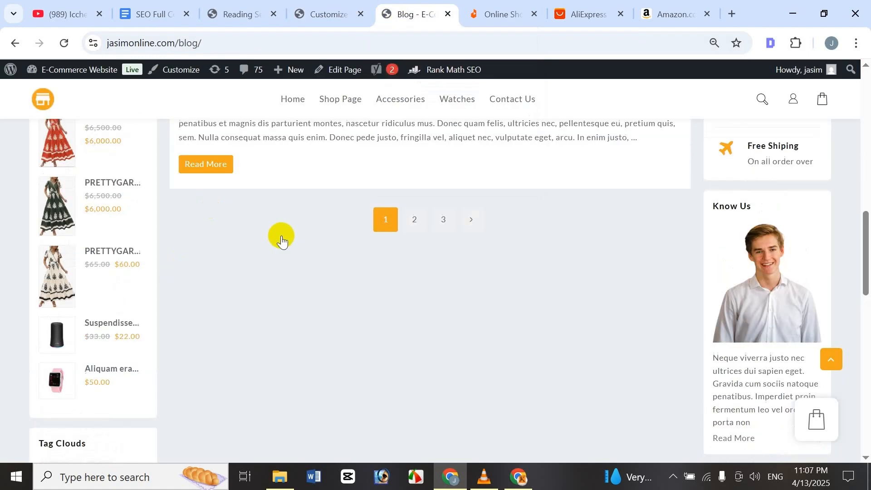
{"action": "scroll", "coordinate": [416, 118], "scroll_direction": "down", "scroll_amount": 1}
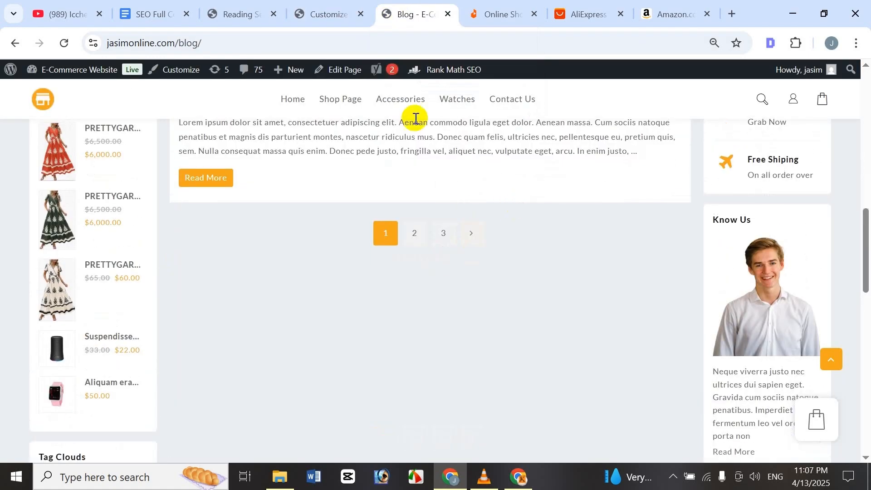
{"action": "left_click", "coordinate": [330, 8]}
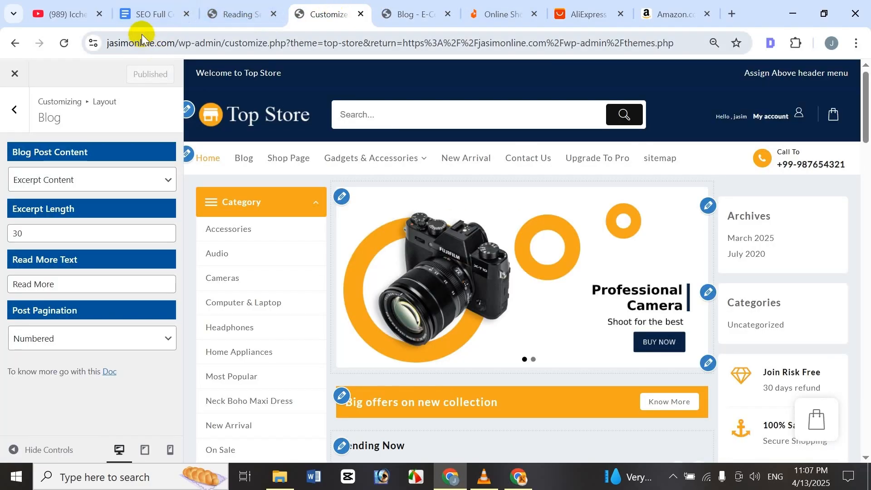
Step: Check the pagination notes in the SEO course document and return to the customizer's main section list
{"action": "left_click", "coordinate": [150, 14]}
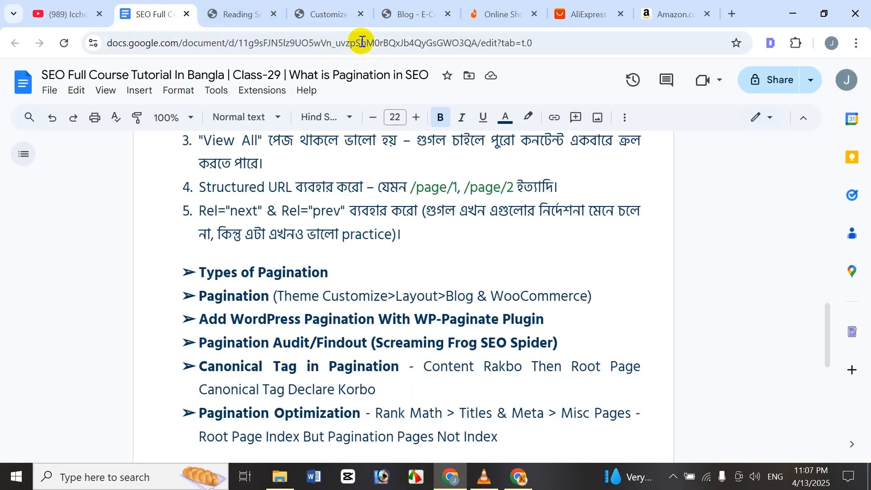
{"action": "left_click", "coordinate": [326, 6]}
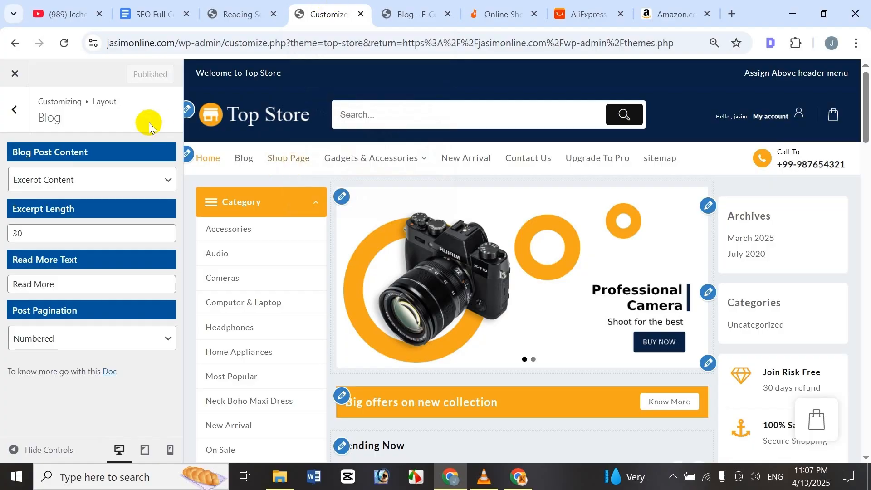
{"action": "left_click", "coordinate": [170, 20]}
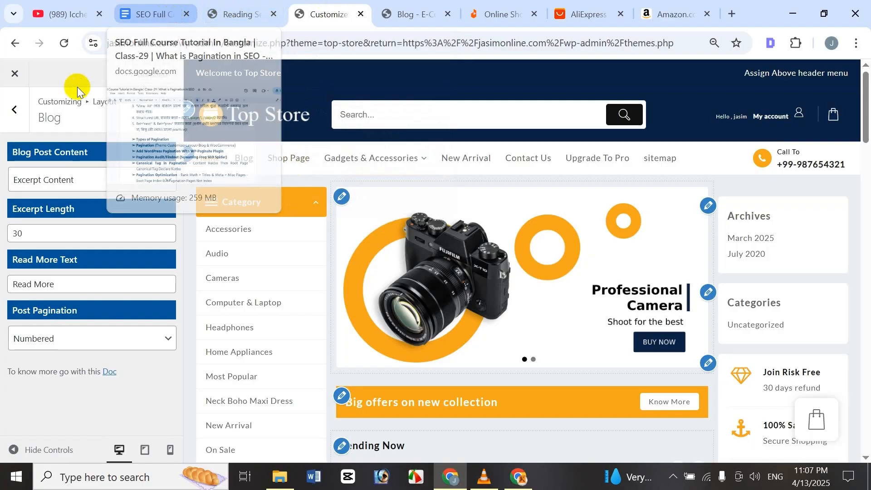
{"action": "left_click", "coordinate": [28, 114]}
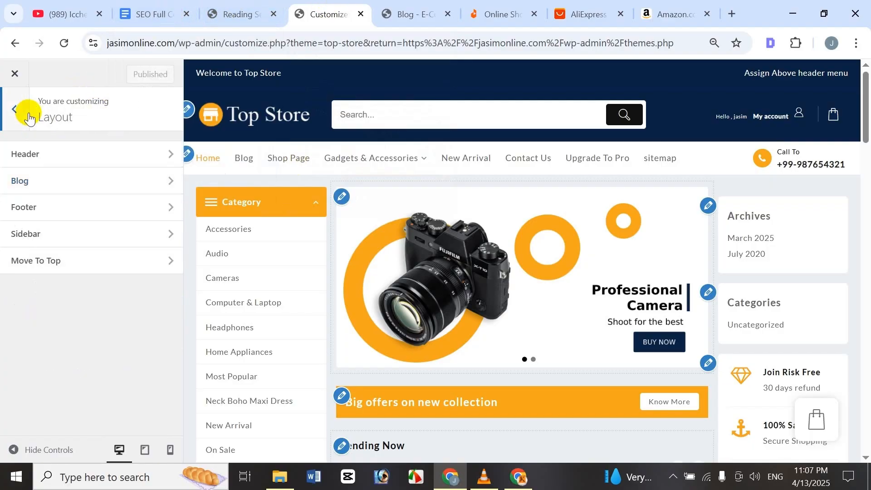
{"action": "left_click", "coordinate": [25, 109]}
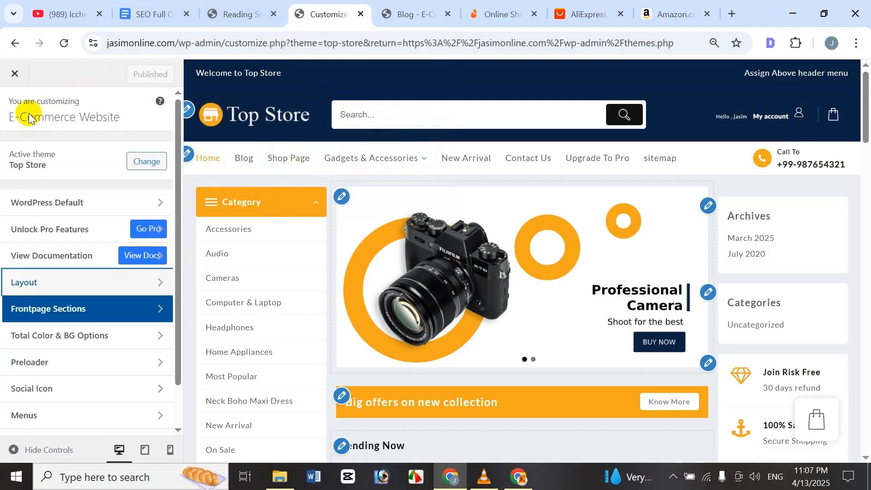
Step: Check the pagination notes in the SEO course document and open the customizer's WooCommerce Product Catalog settings
{"action": "left_click", "coordinate": [181, 11]}
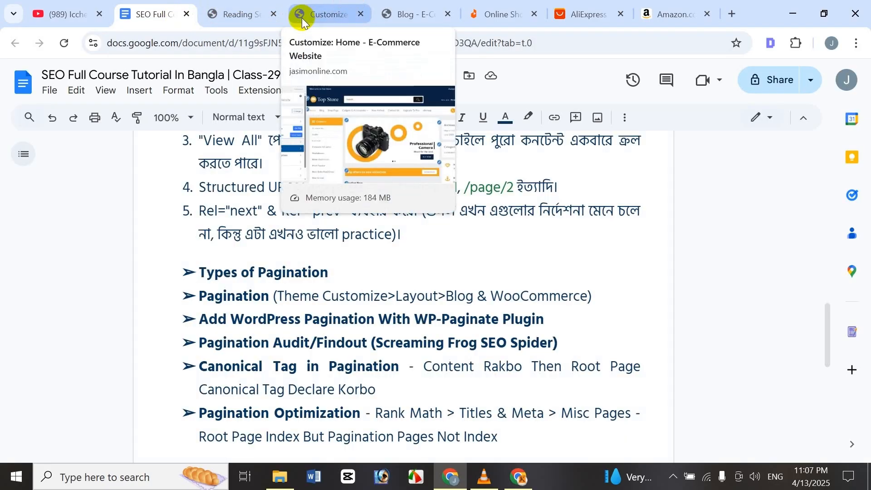
{"action": "left_click", "coordinate": [301, 18]}
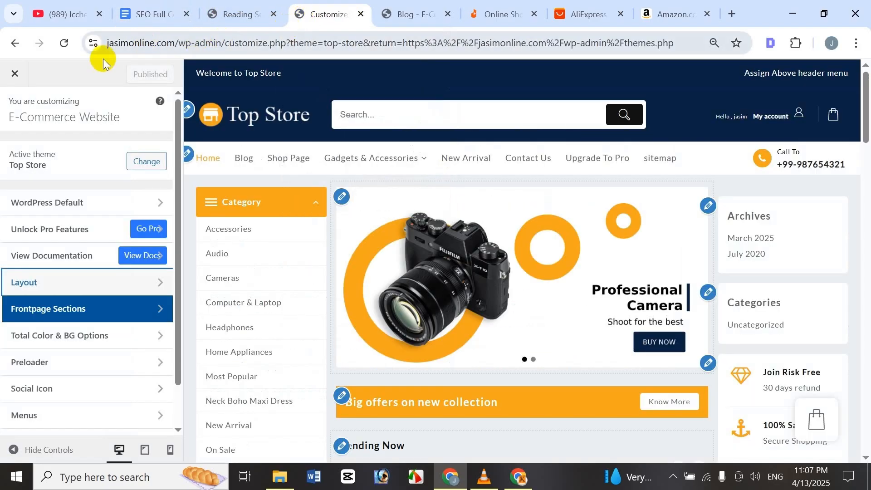
{"action": "left_click", "coordinate": [27, 283]}
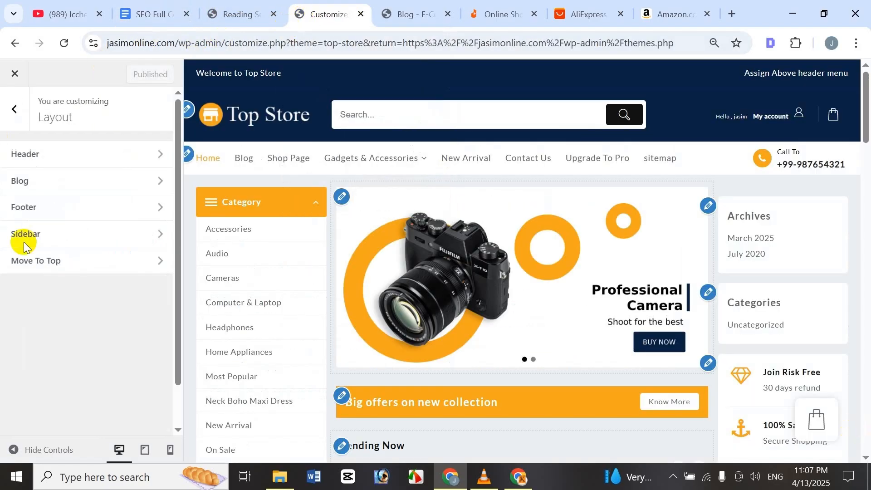
{"action": "left_click", "coordinate": [13, 114]}
{"action": "scroll", "coordinate": [59, 279], "scroll_direction": "down", "scroll_amount": 1}
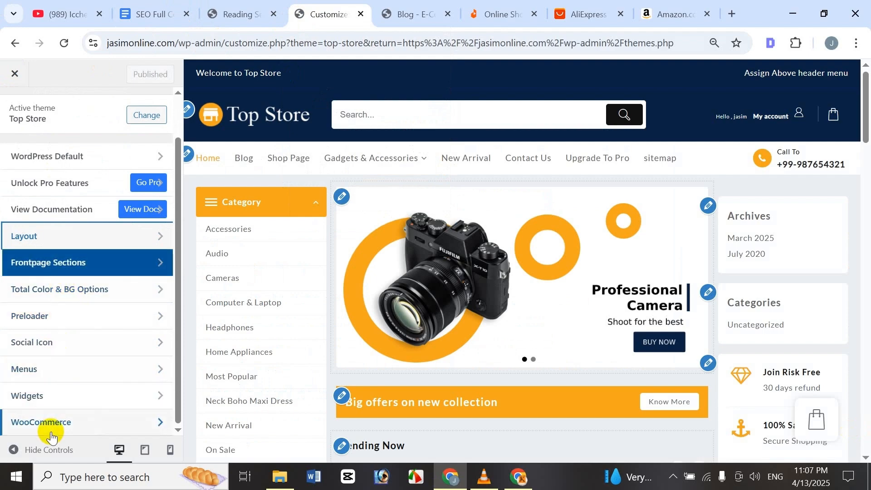
{"action": "left_click", "coordinate": [51, 428]}
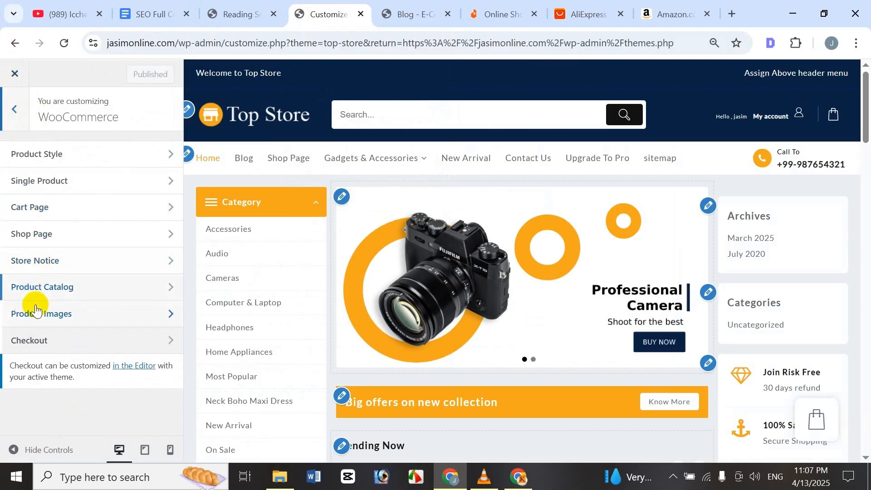
{"action": "left_click", "coordinate": [57, 291]}
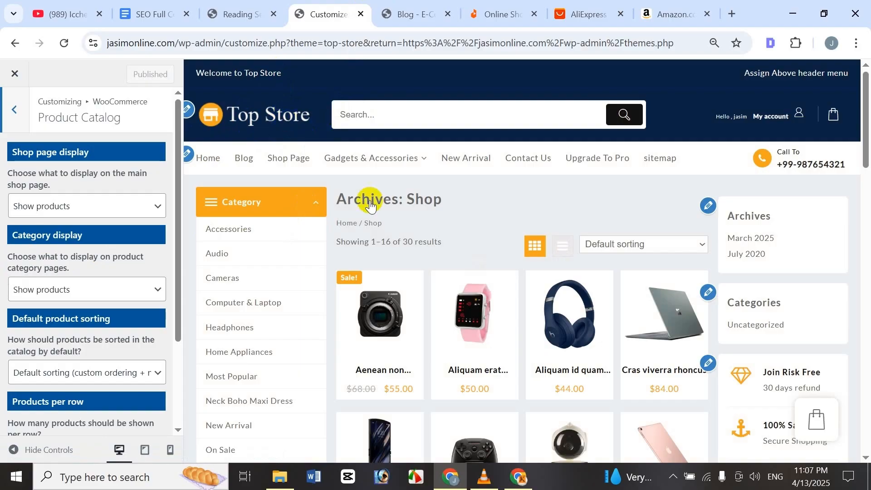
Step: Browse the live store's New Arrival and Home pages to look at how products are listed
{"action": "left_click", "coordinate": [399, 14]}
{"action": "scroll", "coordinate": [167, 130], "scroll_direction": "up", "scroll_amount": 10}
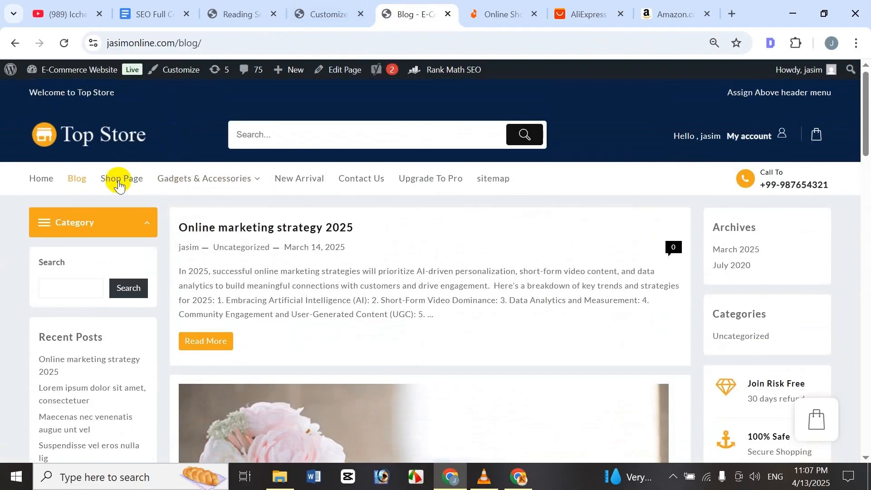
{"action": "left_click", "coordinate": [119, 184]}
{"action": "left_click", "coordinate": [300, 178]}
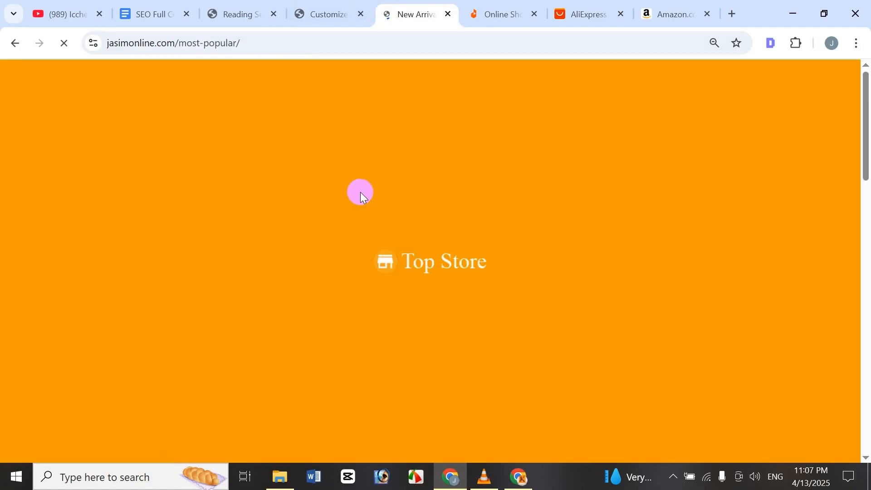
{"action": "scroll", "coordinate": [325, 236], "scroll_direction": "down", "scroll_amount": 5}
{"action": "scroll", "coordinate": [326, 248], "scroll_direction": "up", "scroll_amount": 5}
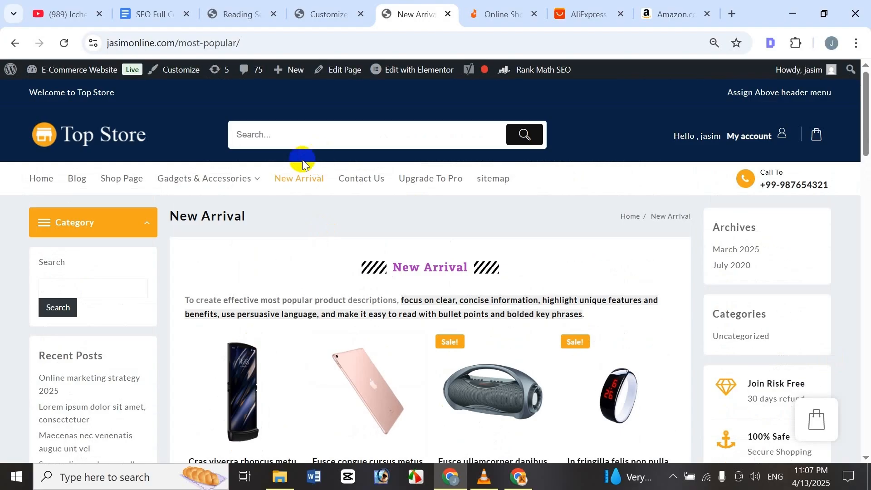
{"action": "left_click", "coordinate": [42, 177]}
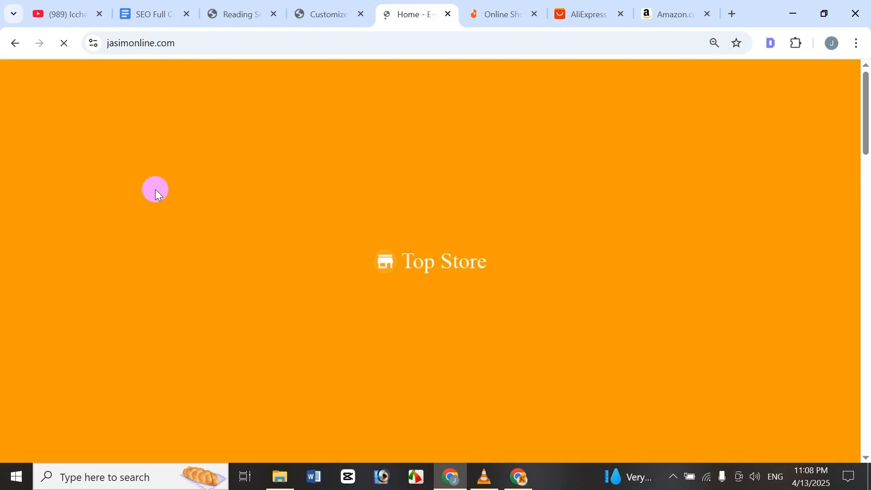
{"action": "scroll", "coordinate": [312, 134], "scroll_direction": "down", "scroll_amount": 2}
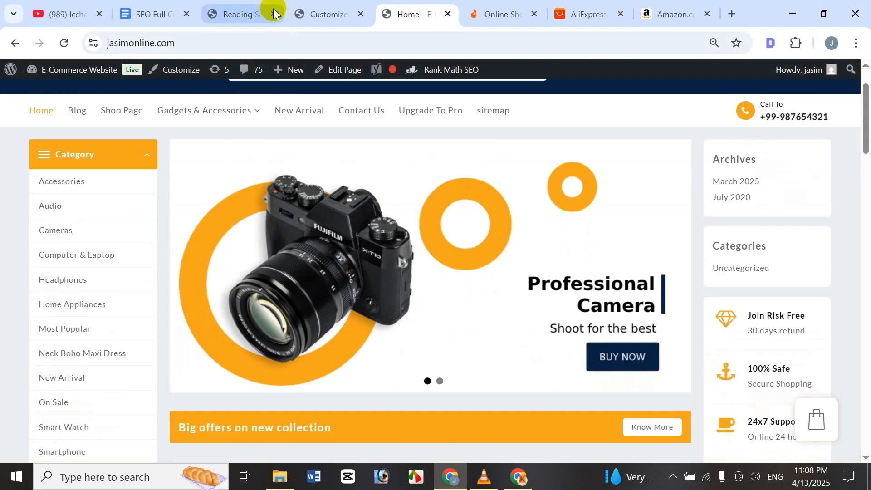
Step: Return to the Product Catalog settings and examine the page numbers below the products in the shop preview
{"action": "left_click", "coordinate": [256, 6]}
{"action": "left_click", "coordinate": [325, 15]}
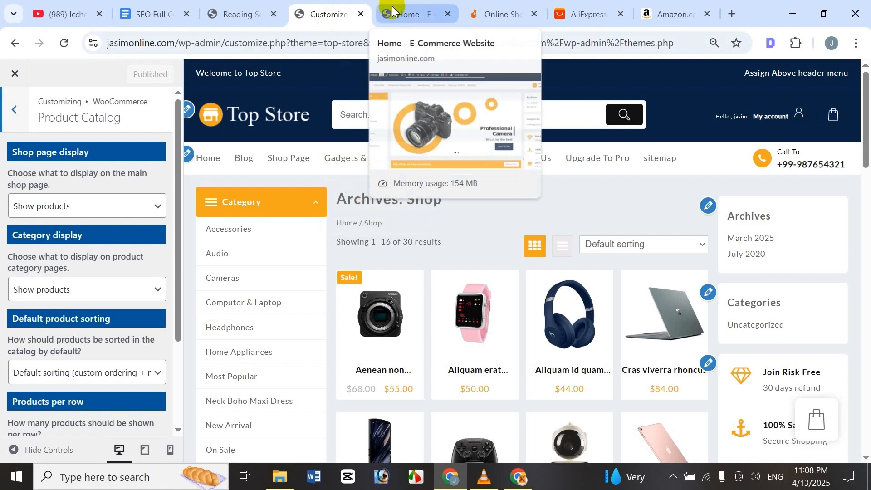
{"action": "scroll", "coordinate": [421, 275], "scroll_direction": "down", "scroll_amount": 1}
{"action": "scroll", "coordinate": [421, 275], "scroll_direction": "down", "scroll_amount": 10}
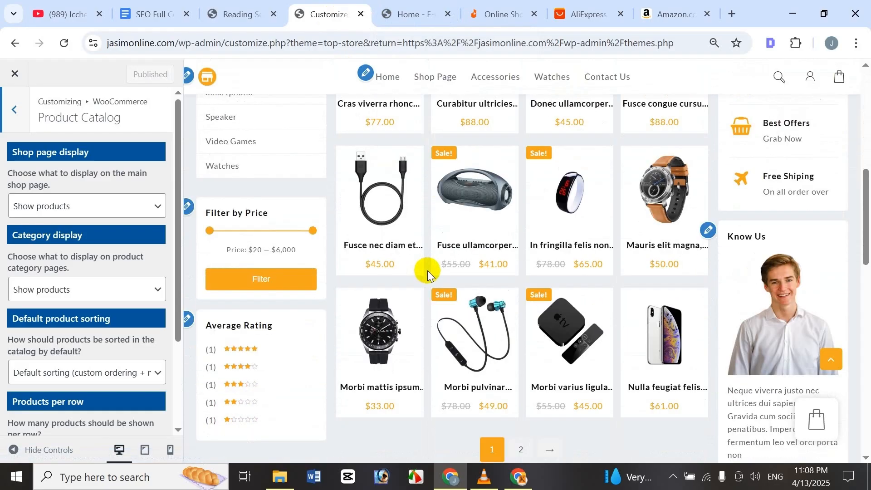
{"action": "scroll", "coordinate": [427, 258], "scroll_direction": "up", "scroll_amount": 10}
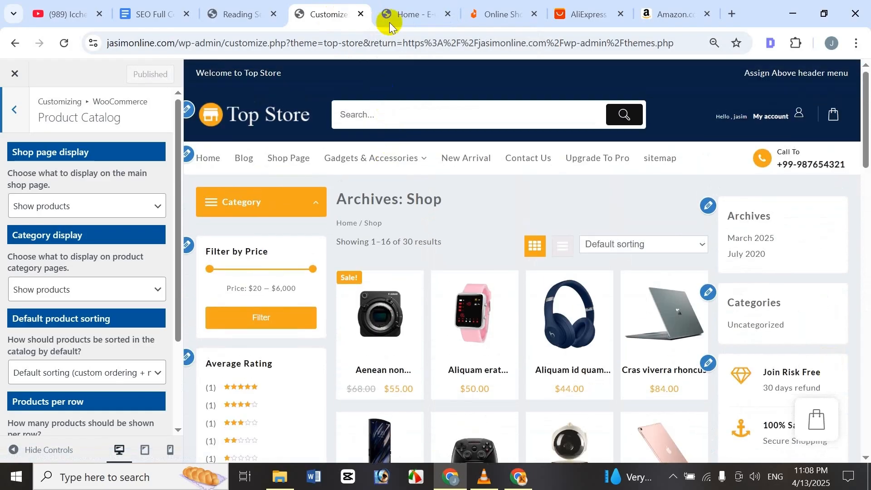
Step: Open the New Arrival page from the live home page and look through its full product grid
{"action": "left_click", "coordinate": [388, 19]}
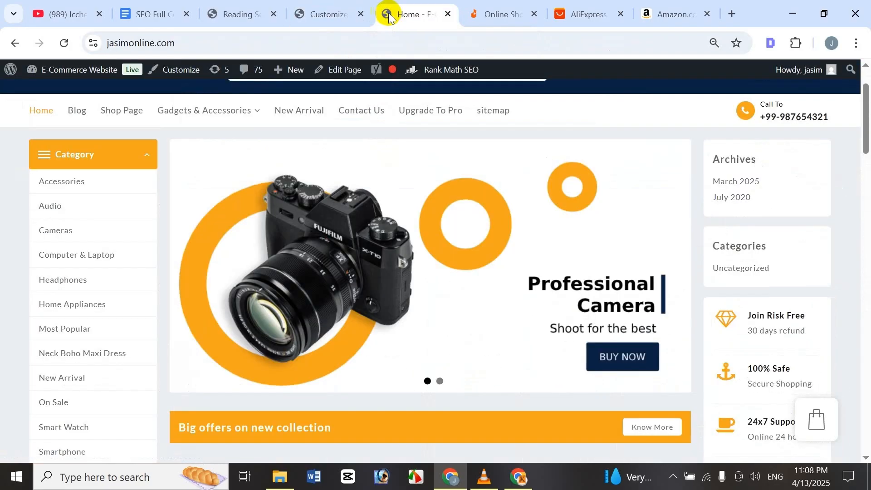
{"action": "left_click", "coordinate": [118, 113]}
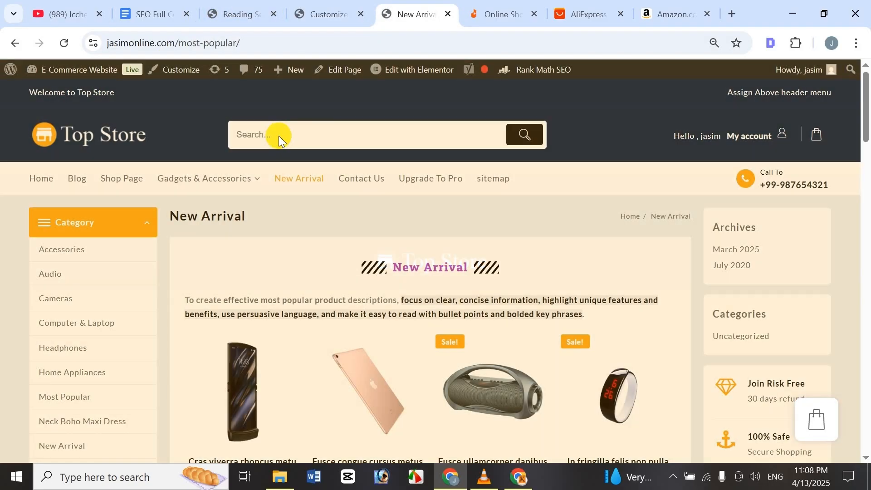
{"action": "scroll", "coordinate": [239, 233], "scroll_direction": "down", "scroll_amount": 7}
{"action": "scroll", "coordinate": [240, 227], "scroll_direction": "down", "scroll_amount": 10}
{"action": "scroll", "coordinate": [244, 220], "scroll_direction": "up", "scroll_amount": 15}
{"action": "scroll", "coordinate": [246, 163], "scroll_direction": "down", "scroll_amount": 10}
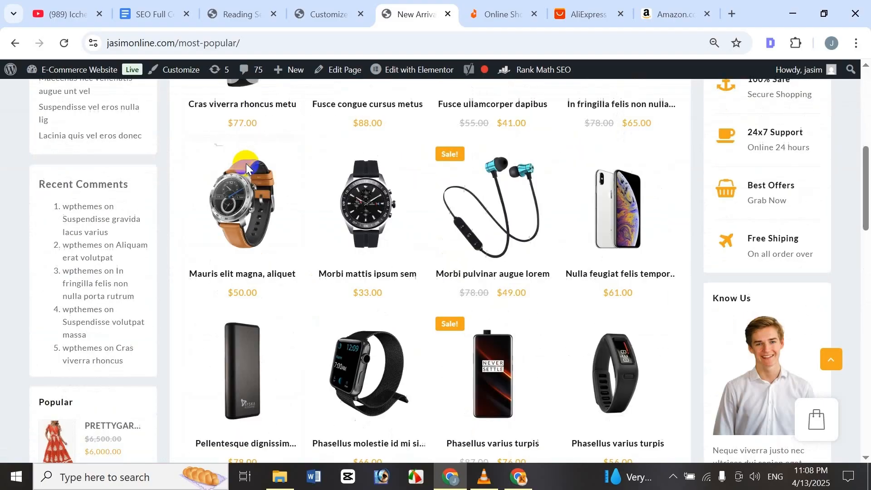
{"action": "scroll", "coordinate": [248, 162], "scroll_direction": "down", "scroll_amount": 5}
{"action": "scroll", "coordinate": [247, 160], "scroll_direction": "up", "scroll_amount": 10}
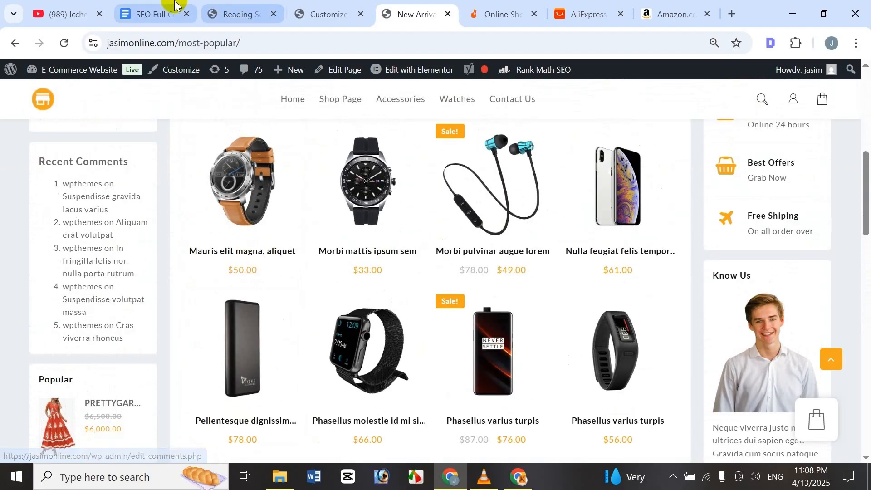
Step: Compare the customizer's shop preview with the product listing on the live New Arrival page
{"action": "left_click", "coordinate": [313, 10]}
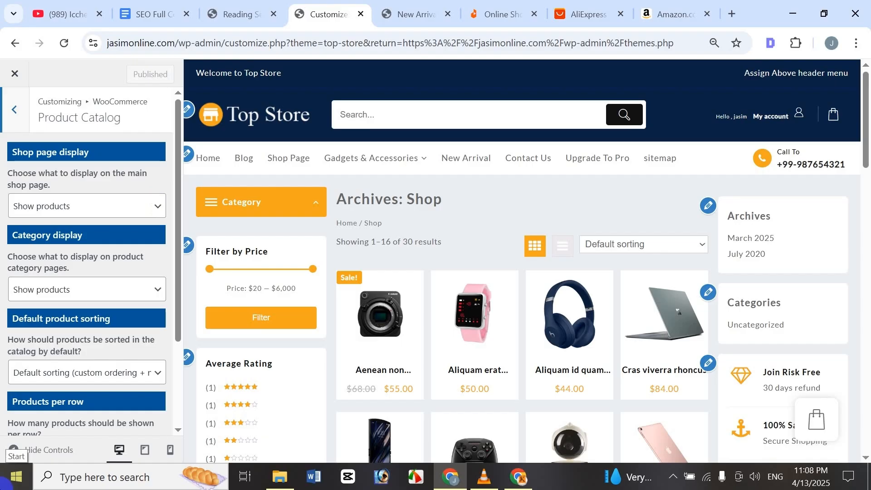
{"action": "right_click", "coordinate": [593, 218]}
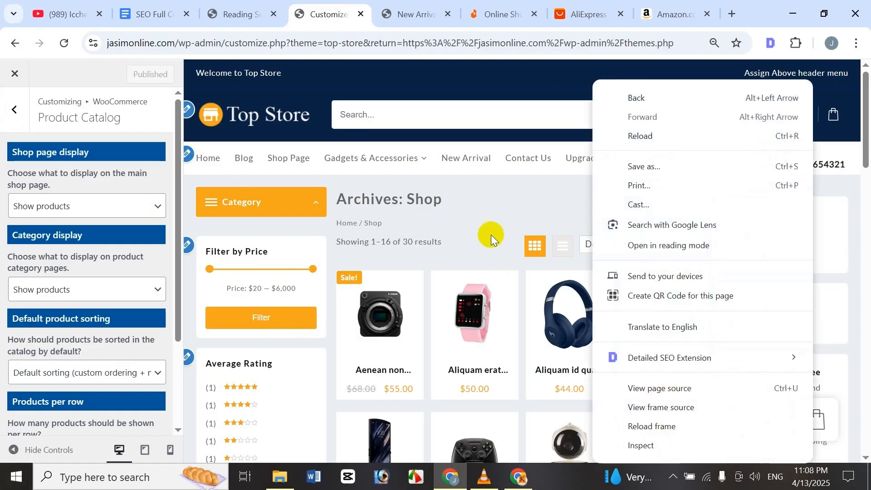
{"action": "left_click", "coordinate": [501, 196]}
{"action": "left_click", "coordinate": [408, 14]}
{"action": "scroll", "coordinate": [360, 203], "scroll_direction": "up", "scroll_amount": 10}
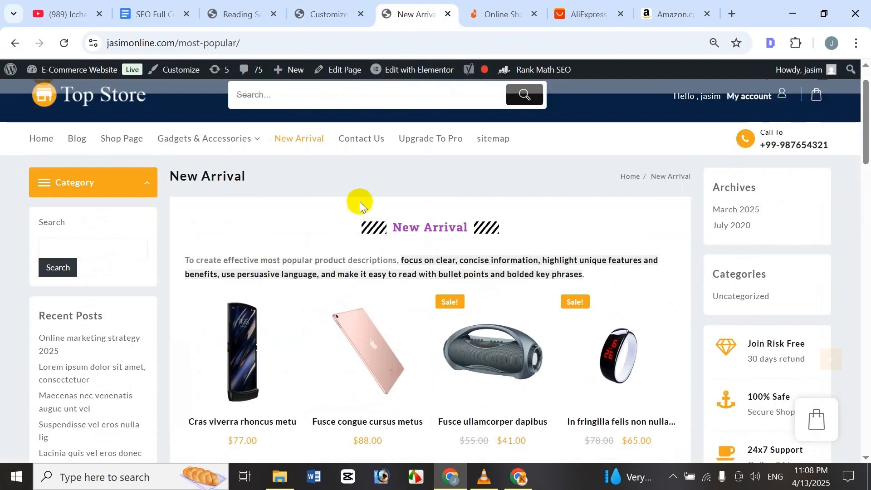
{"action": "scroll", "coordinate": [363, 189], "scroll_direction": "down", "scroll_amount": 7}
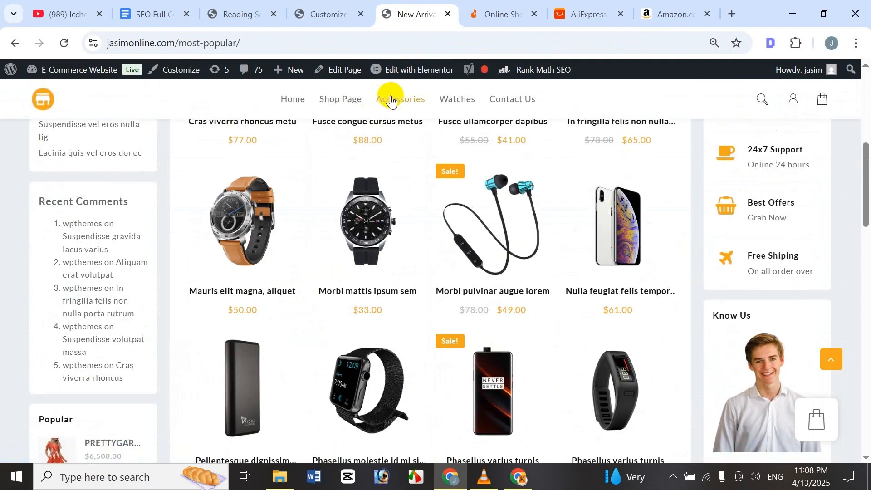
Step: Open the Accessories category page in a new browser tab and look through its products
{"action": "right_click", "coordinate": [391, 100]}
{"action": "left_click", "coordinate": [409, 116]}
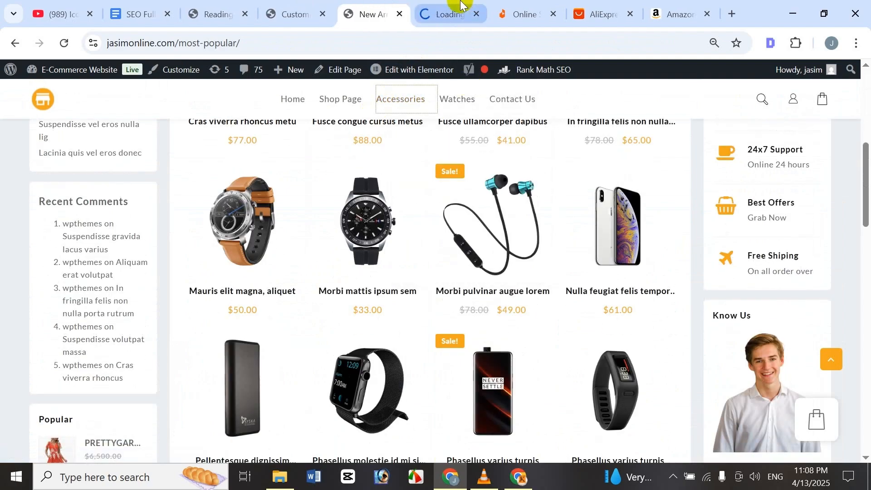
{"action": "left_click", "coordinate": [461, 6]}
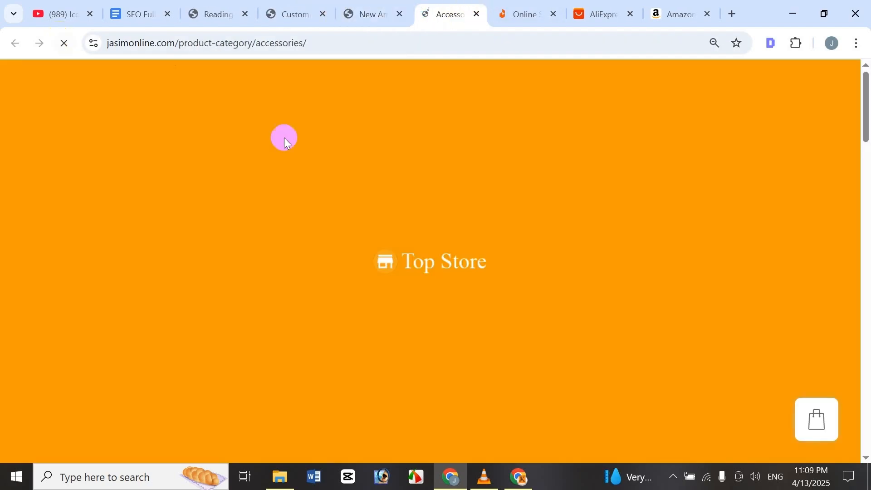
{"action": "scroll", "coordinate": [544, 292], "scroll_direction": "down", "scroll_amount": 5}
{"action": "scroll", "coordinate": [443, 233], "scroll_direction": "up", "scroll_amount": 5}
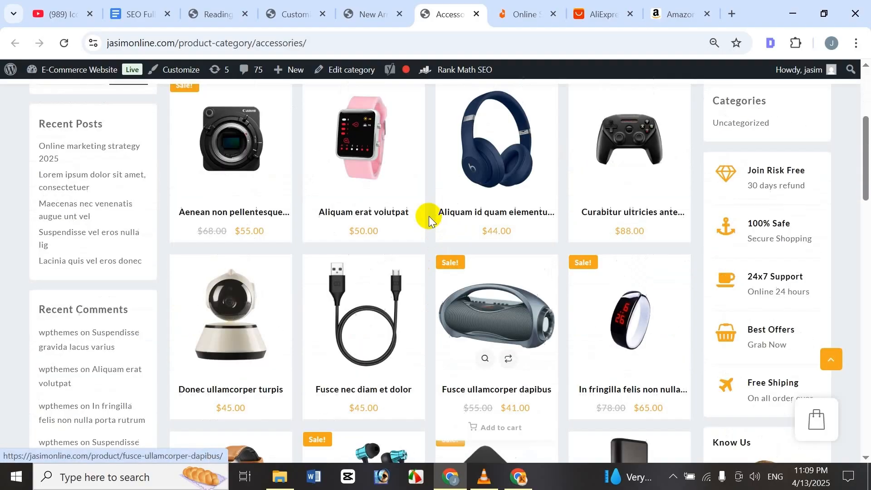
Step: View the Shop page display, Category display and Default product sorting options in the Product Catalog settings, keeping the current selections
{"action": "left_click", "coordinate": [286, 5]}
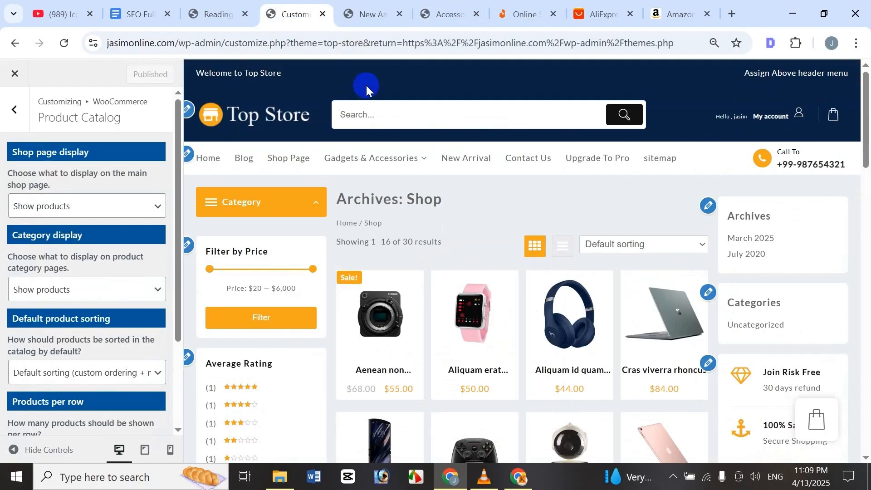
{"action": "left_click", "coordinate": [447, 14]}
{"action": "left_click", "coordinate": [282, 15]}
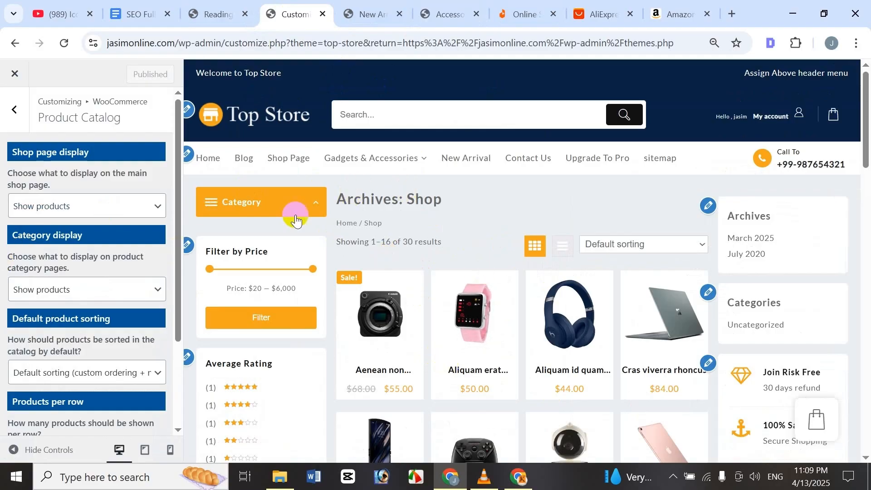
{"action": "left_click", "coordinate": [63, 206]}
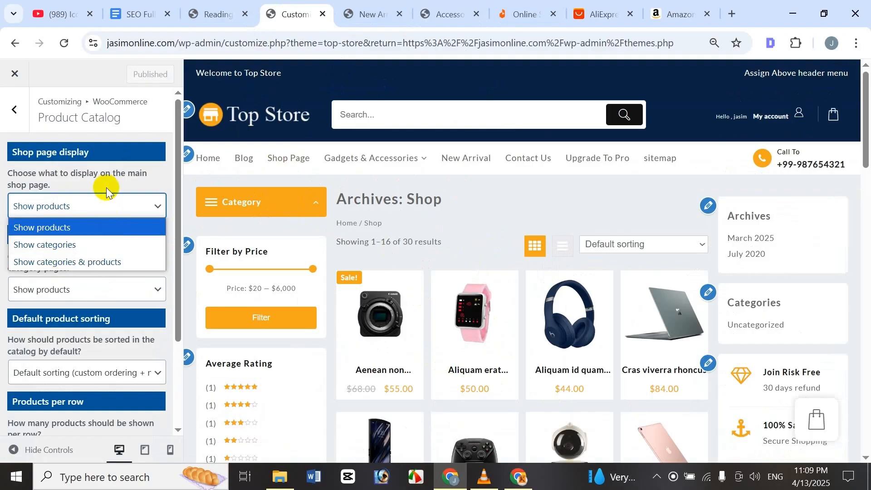
{"action": "left_click", "coordinate": [102, 199]}
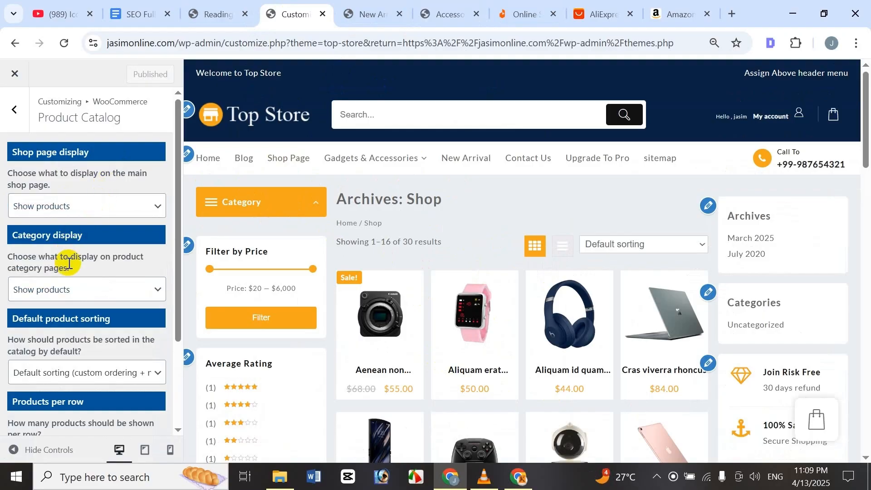
{"action": "left_click", "coordinate": [70, 289]}
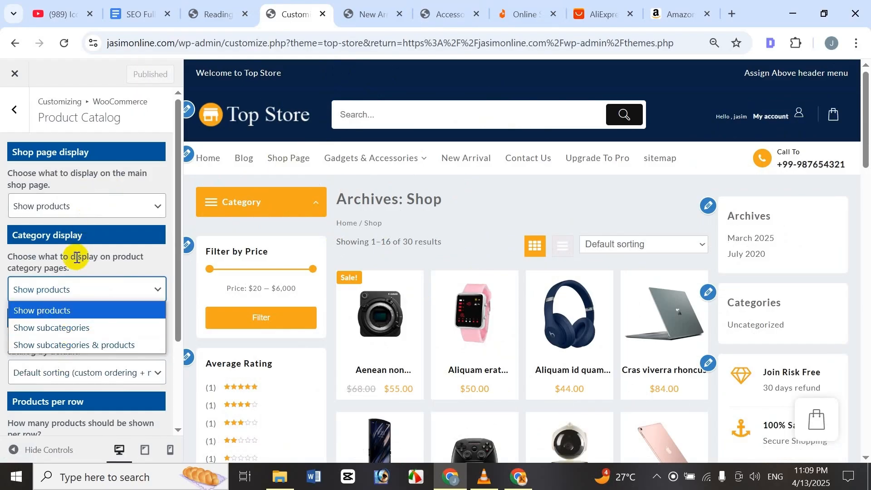
{"action": "left_click", "coordinate": [77, 257]}
{"action": "scroll", "coordinate": [68, 253], "scroll_direction": "down", "scroll_amount": 3}
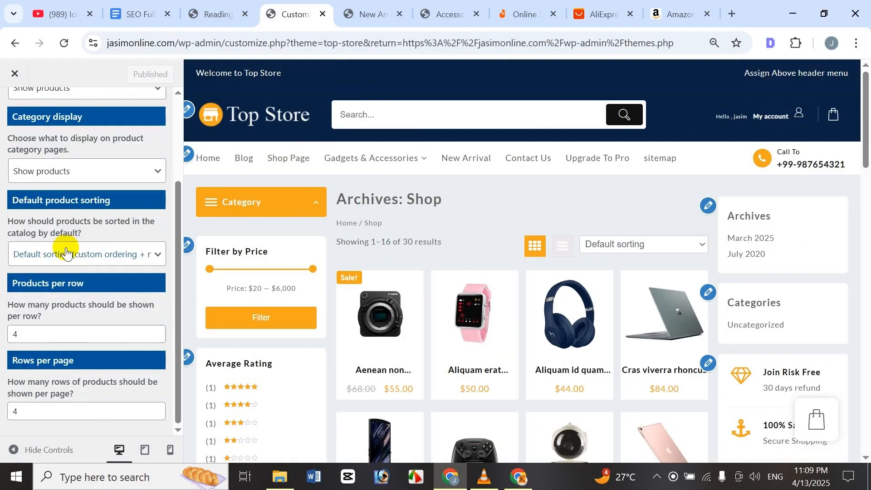
{"action": "left_click", "coordinate": [65, 252]}
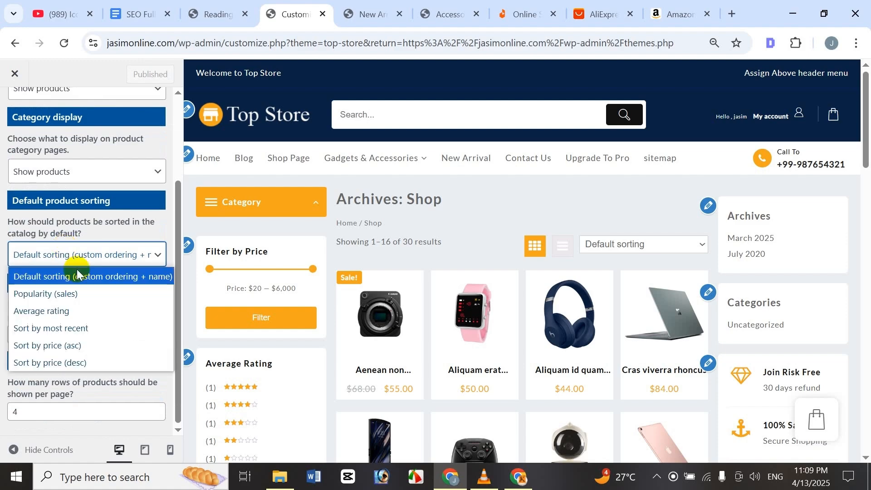
{"action": "left_click", "coordinate": [89, 399]}
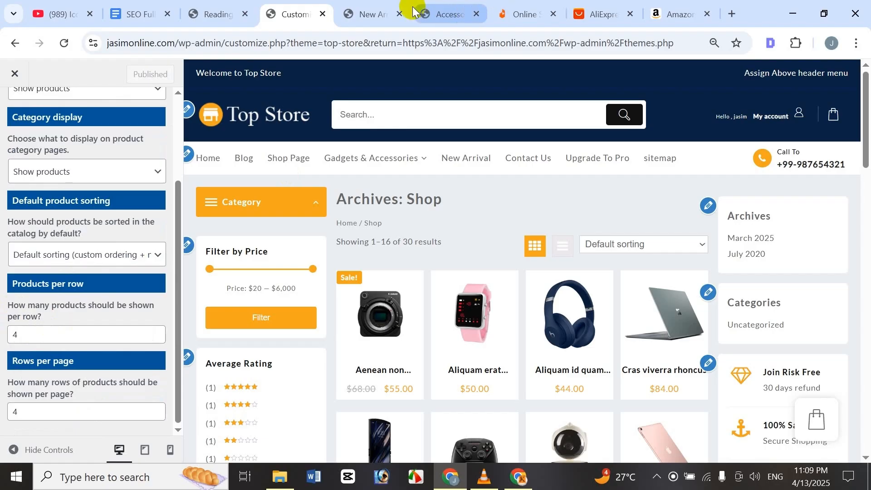
Step: Check the product rows on the live Accessories category page against the catalog layout settings
{"action": "left_click", "coordinate": [430, 6]}
{"action": "scroll", "coordinate": [478, 199], "scroll_direction": "down", "scroll_amount": 15}
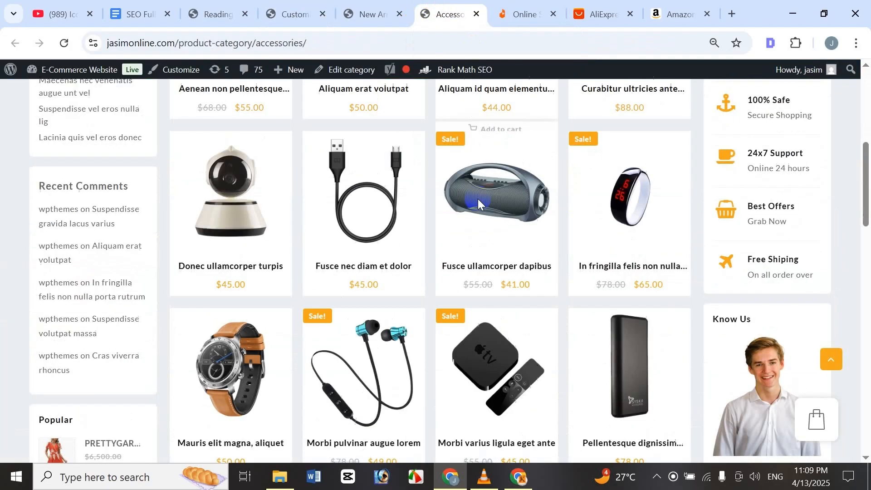
{"action": "scroll", "coordinate": [478, 200], "scroll_direction": "up", "scroll_amount": 15}
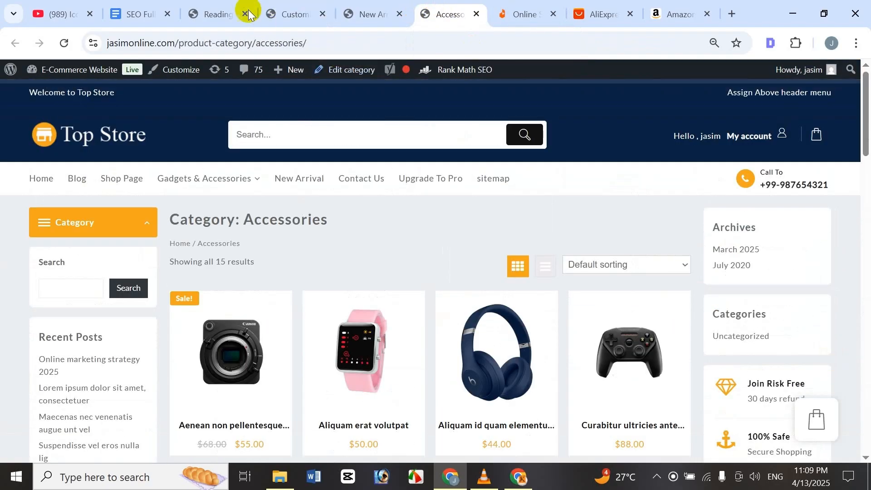
Step: Return to the customizer's Product Catalog settings and set the products per row to 2
{"action": "left_click", "coordinate": [228, 6]}
{"action": "left_click", "coordinate": [272, 7]}
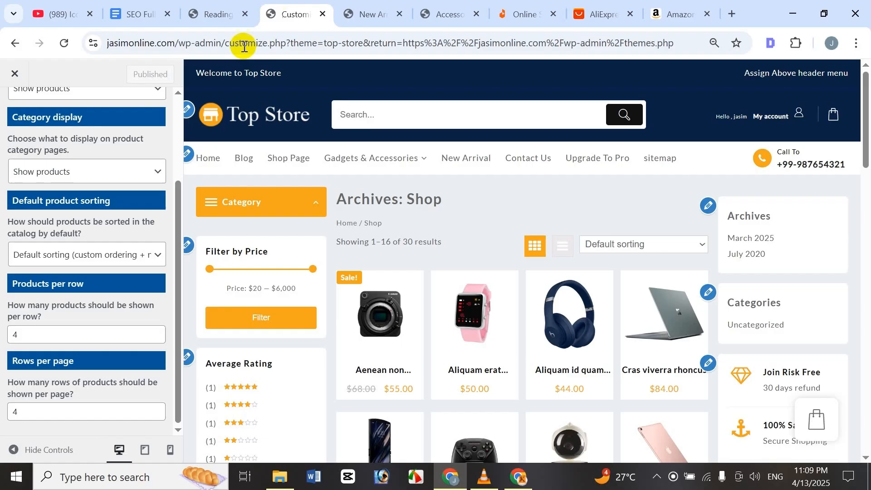
{"action": "left_click", "coordinate": [91, 335]}
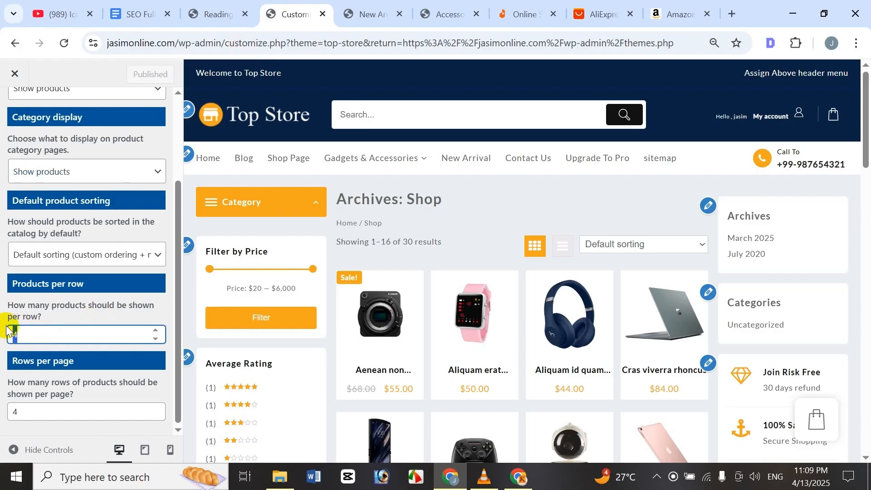
{"action": "type", "text": "2"}
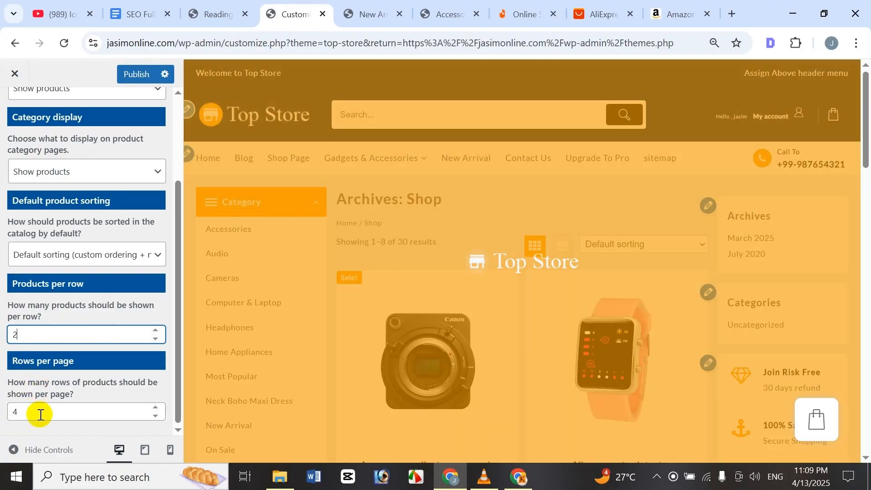
Step: Set the rows per page to 2 in the Product Catalog settings and publish the changes
{"action": "double_click", "coordinate": [39, 413]}
{"action": "scroll", "coordinate": [504, 335], "scroll_direction": "down", "scroll_amount": 10}
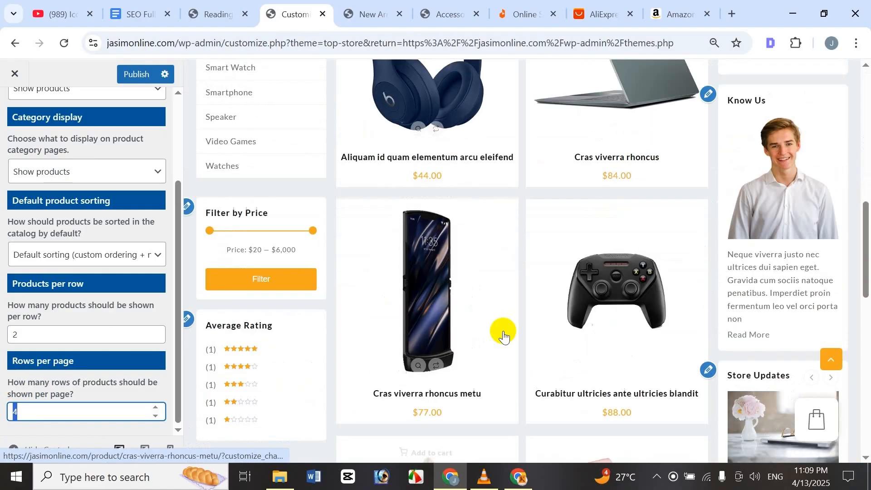
{"action": "scroll", "coordinate": [503, 336], "scroll_direction": "down", "scroll_amount": 9}
{"action": "scroll", "coordinate": [512, 340], "scroll_direction": "up", "scroll_amount": 20}
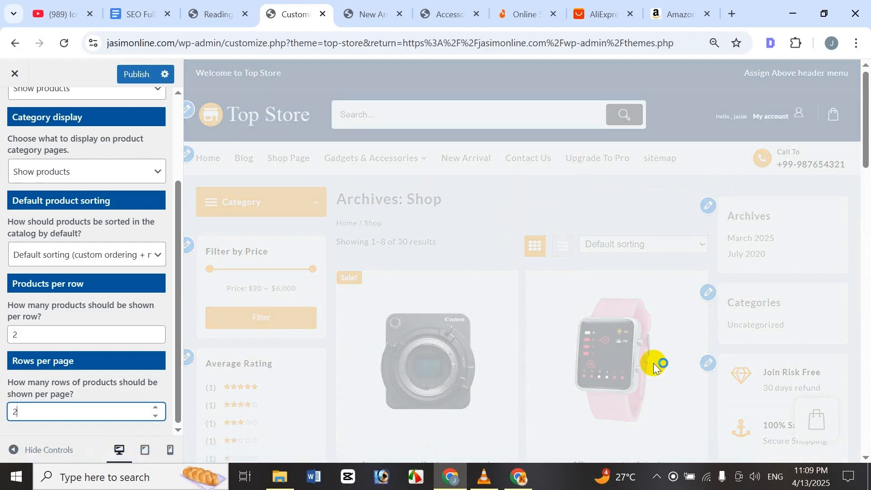
{"action": "scroll", "coordinate": [596, 316], "scroll_direction": "down", "scroll_amount": 5}
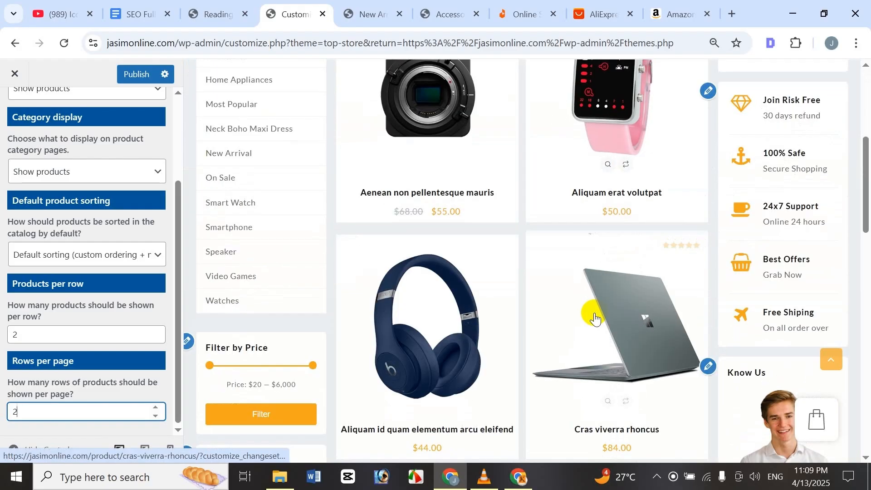
{"action": "scroll", "coordinate": [590, 323], "scroll_direction": "down", "scroll_amount": 7}
{"action": "scroll", "coordinate": [272, 340], "scroll_direction": "up", "scroll_amount": 1}
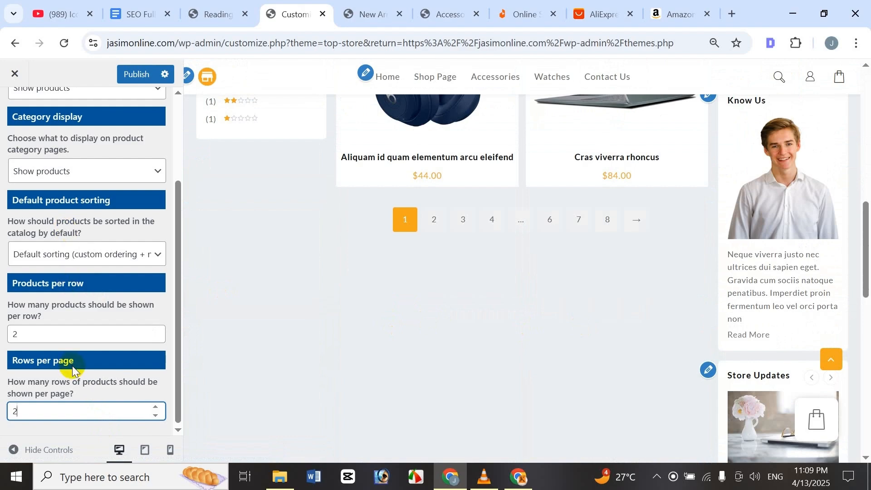
{"action": "scroll", "coordinate": [72, 370], "scroll_direction": "up", "scroll_amount": 3}
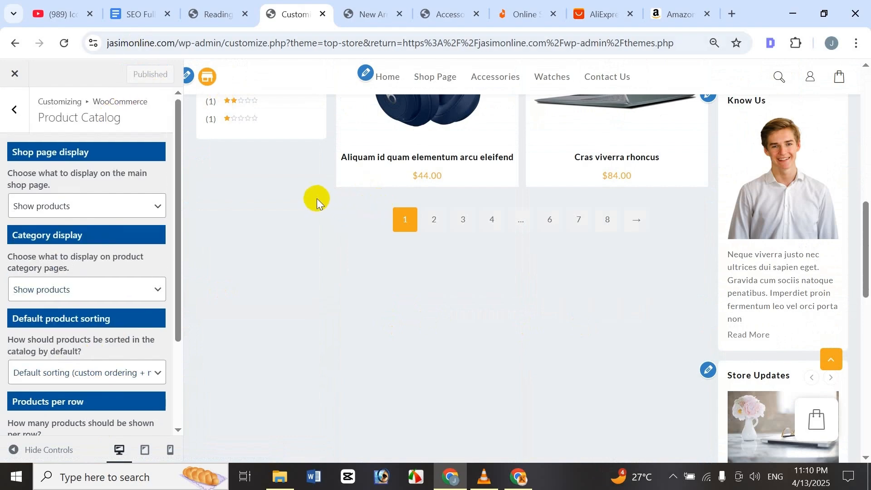
Step: View the Shop page display options, keeping Show products selected
{"action": "left_click", "coordinate": [64, 209]}
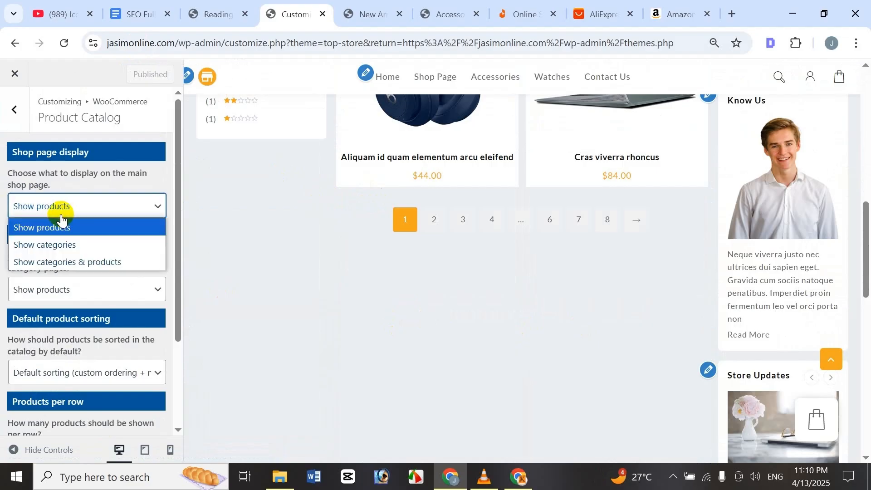
{"action": "left_click", "coordinate": [1, 209]}
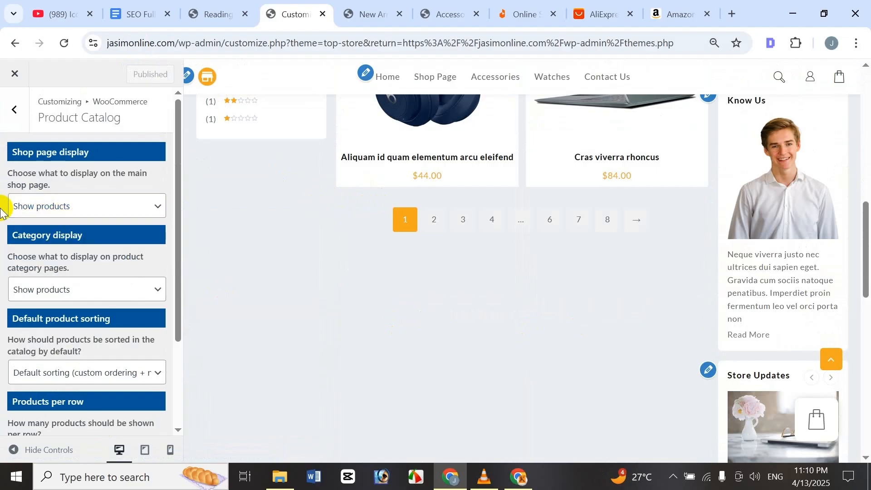
{"action": "scroll", "coordinate": [502, 249], "scroll_direction": "up", "scroll_amount": 9}
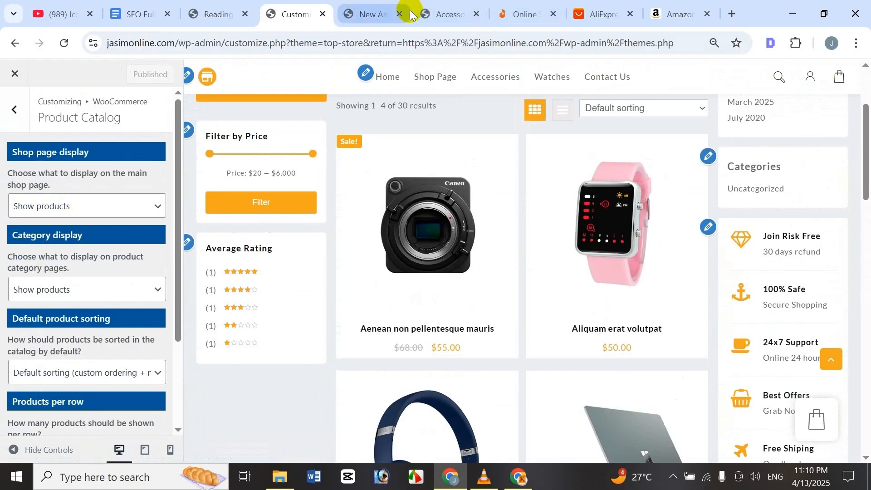
Step: Reload the live Accessories category page and check its product rows and pagination against the new catalog layout
{"action": "left_click", "coordinate": [447, 14]}
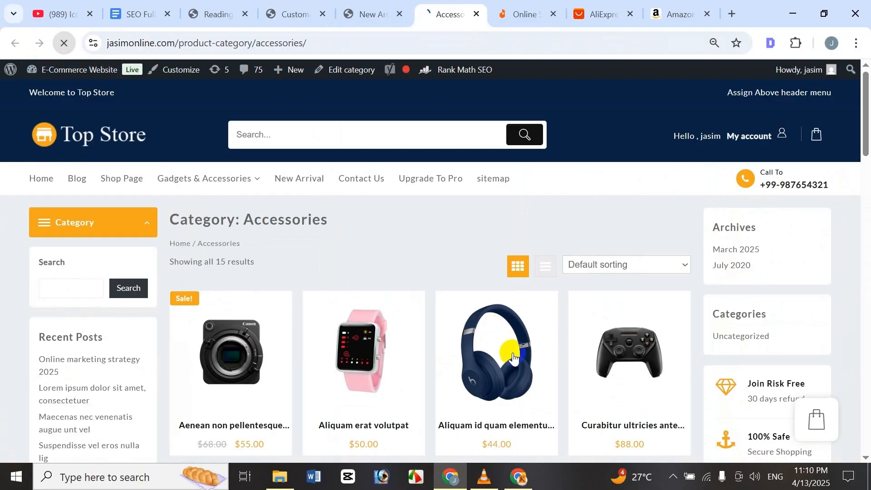
{"action": "scroll", "coordinate": [513, 359], "scroll_direction": "down", "scroll_amount": 5}
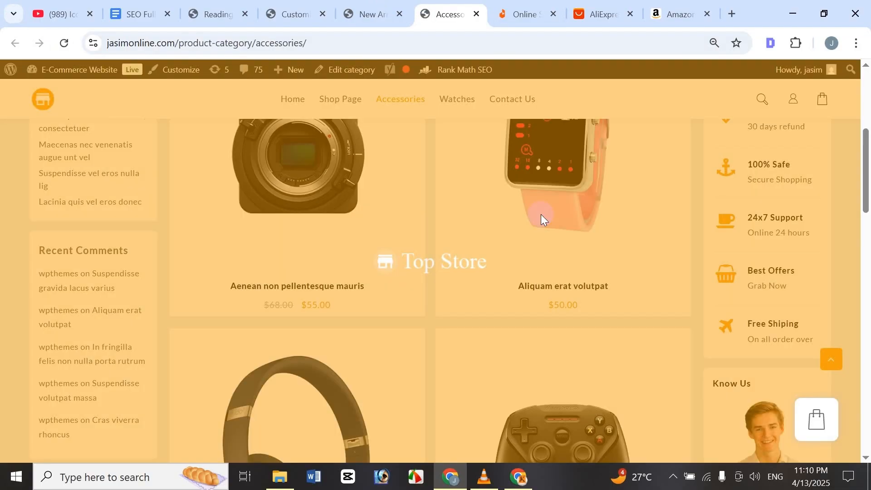
{"action": "scroll", "coordinate": [468, 295], "scroll_direction": "down", "scroll_amount": 7}
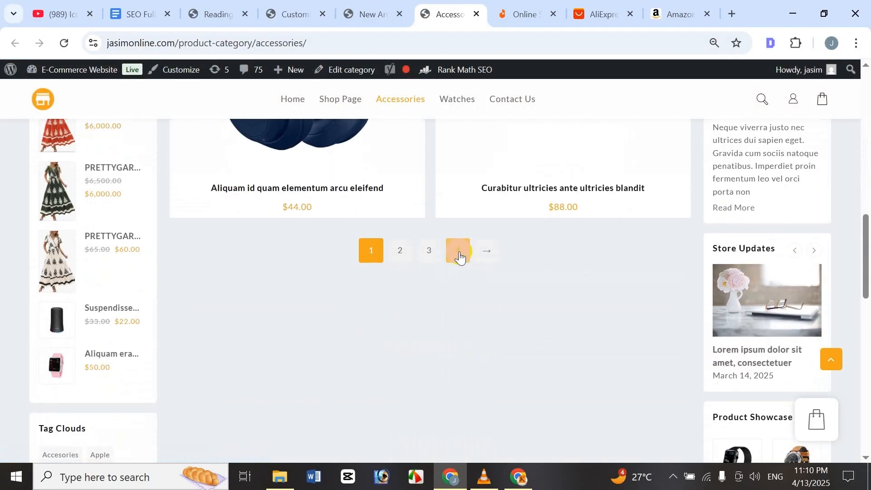
{"action": "scroll", "coordinate": [415, 306], "scroll_direction": "up", "scroll_amount": 5}
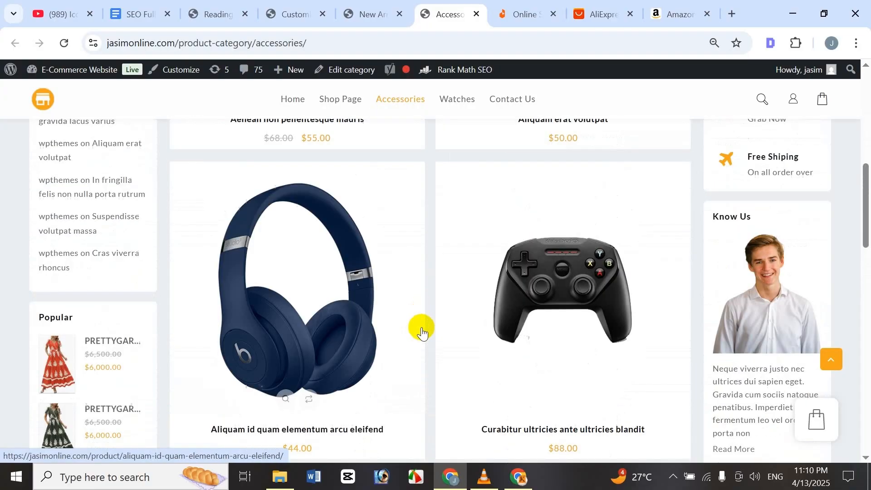
{"action": "scroll", "coordinate": [477, 281], "scroll_direction": "down", "scroll_amount": 6}
{"action": "scroll", "coordinate": [459, 230], "scroll_direction": "up", "scroll_amount": 2}
Step: Open page 2 of the Accessories category, look through its products, and continue to page 3
{"action": "left_click", "coordinate": [401, 249]}
{"action": "scroll", "coordinate": [418, 289], "scroll_direction": "up", "scroll_amount": 1}
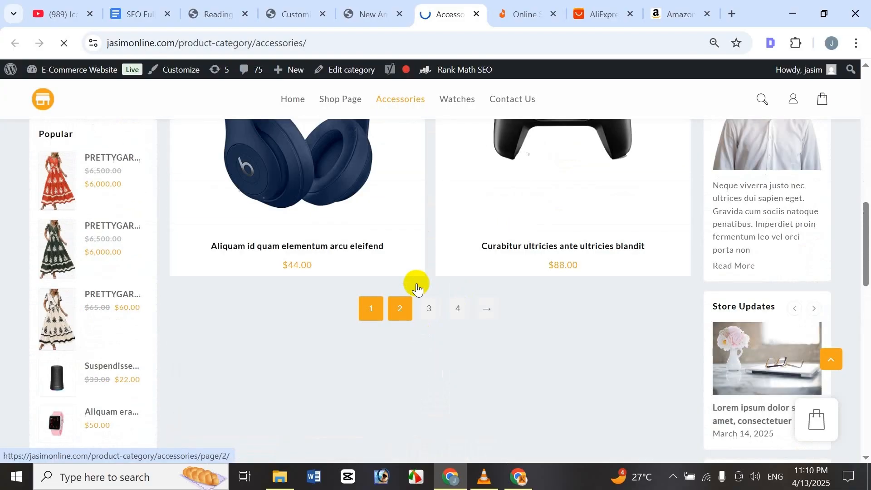
{"action": "scroll", "coordinate": [427, 295], "scroll_direction": "down", "scroll_amount": 10}
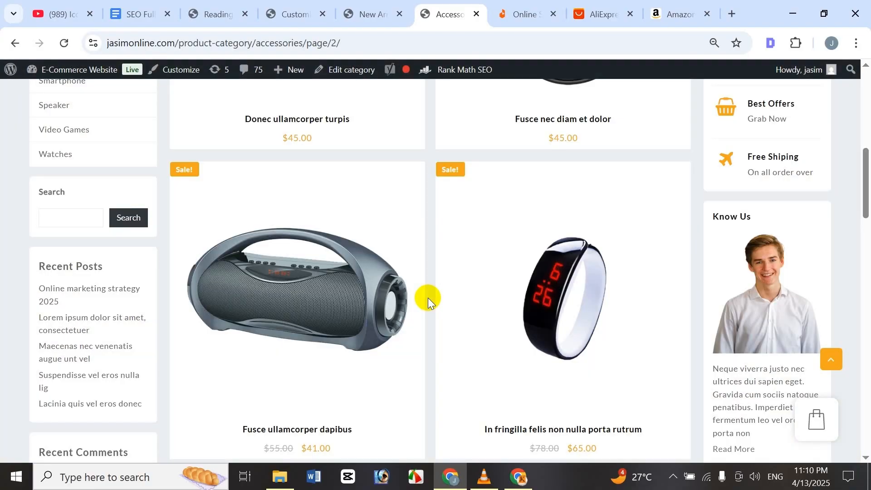
{"action": "scroll", "coordinate": [426, 295], "scroll_direction": "down", "scroll_amount": 6}
{"action": "scroll", "coordinate": [443, 255], "scroll_direction": "up", "scroll_amount": 8}
{"action": "scroll", "coordinate": [454, 308], "scroll_direction": "down", "scroll_amount": 5}
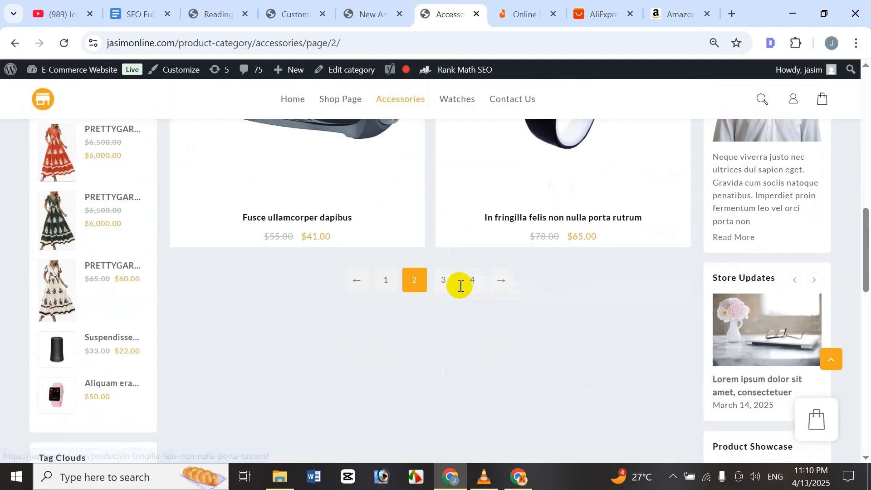
{"action": "left_click", "coordinate": [444, 280]}
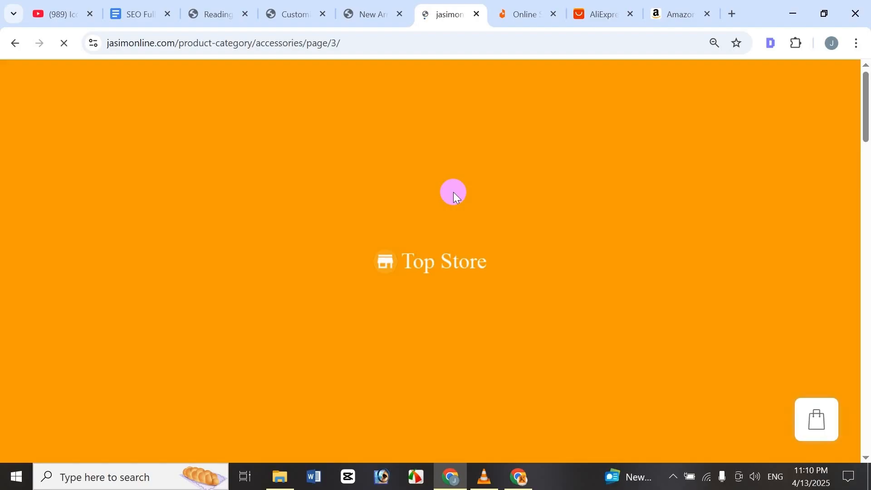
Step: Go from page 3 to page 2 of the store's Accessories category using its pagination
{"action": "scroll", "coordinate": [457, 199], "scroll_direction": "down", "scroll_amount": 15}
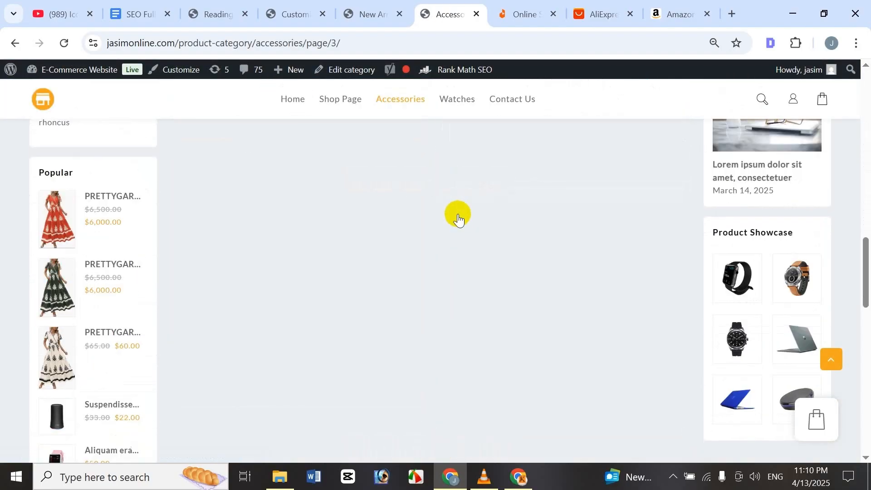
{"action": "scroll", "coordinate": [449, 223], "scroll_direction": "up", "scroll_amount": 3}
{"action": "scroll", "coordinate": [436, 236], "scroll_direction": "down", "scroll_amount": 5}
{"action": "left_click", "coordinate": [353, 285]}
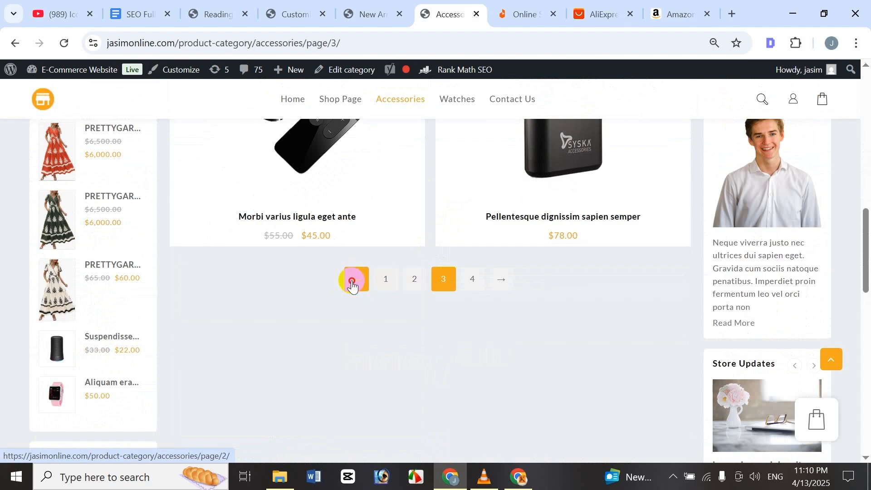
{"action": "left_click", "coordinate": [384, 279]}
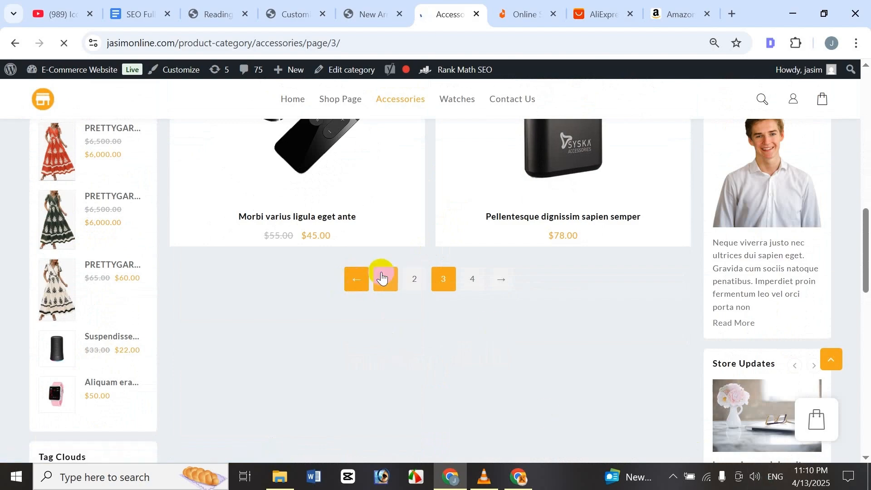
{"action": "left_click", "coordinate": [445, 278]}
{"action": "left_click", "coordinate": [376, 293]}
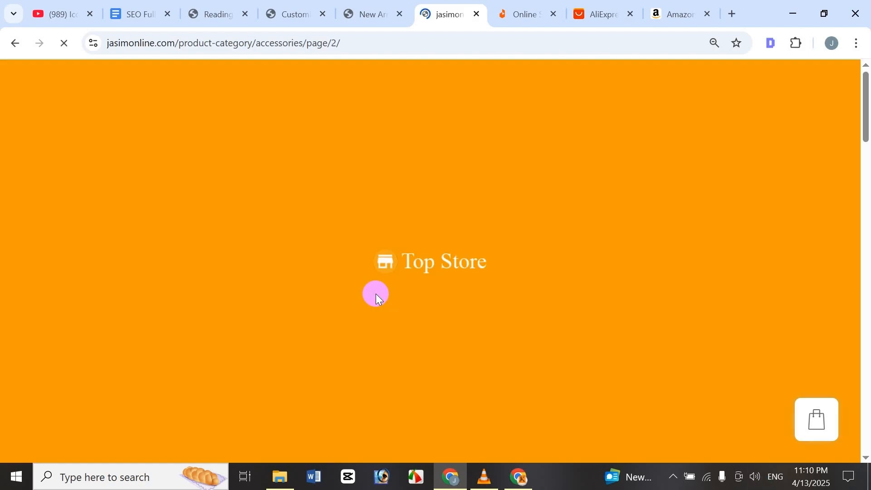
Step: Look over page 2 of the Accessories category and open its first page to check the URL
{"action": "scroll", "coordinate": [376, 302], "scroll_direction": "down", "scroll_amount": 10}
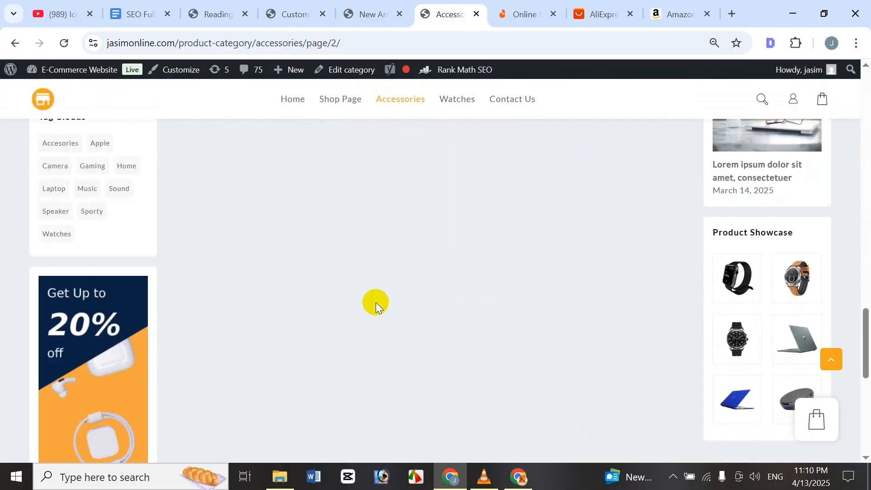
{"action": "scroll", "coordinate": [376, 302], "scroll_direction": "up", "scroll_amount": 5}
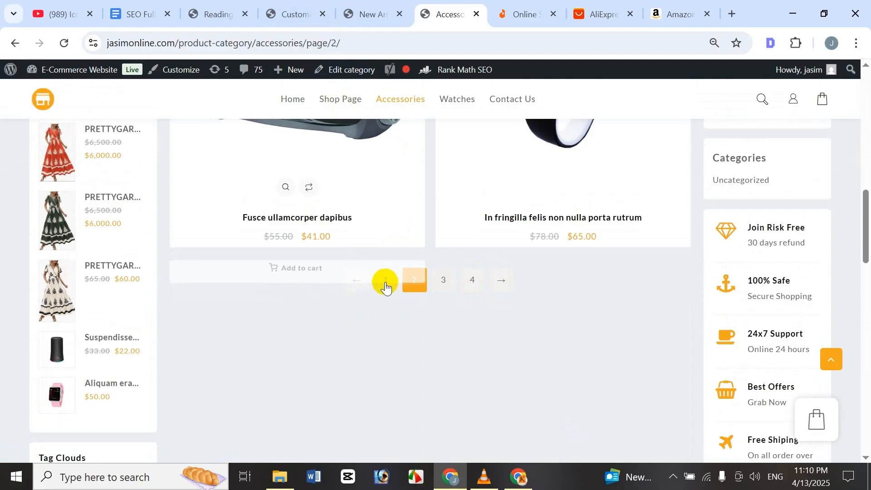
{"action": "left_click", "coordinate": [386, 280]}
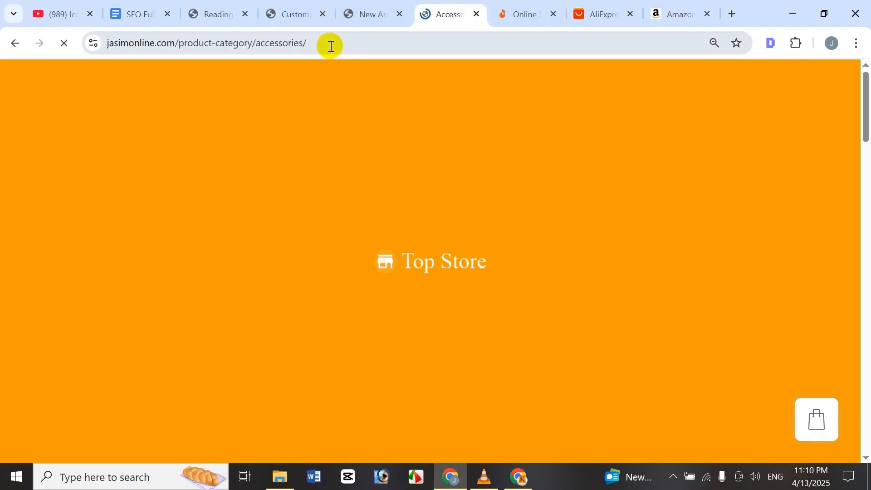
{"action": "scroll", "coordinate": [385, 360], "scroll_direction": "down", "scroll_amount": 2}
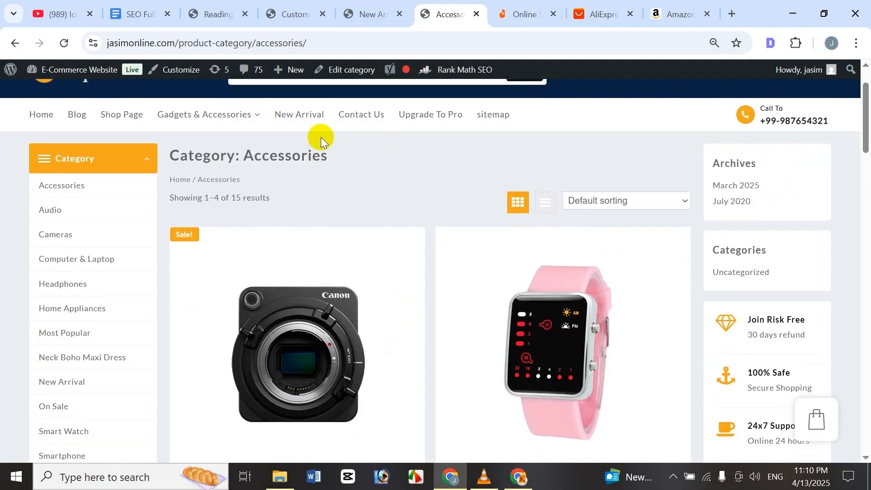
{"action": "scroll", "coordinate": [320, 136], "scroll_direction": "up", "scroll_amount": 2}
Step: Switch to the theme customizer and return from the WooCommerce Product Catalog settings to the main settings list
{"action": "left_click", "coordinate": [295, 7]}
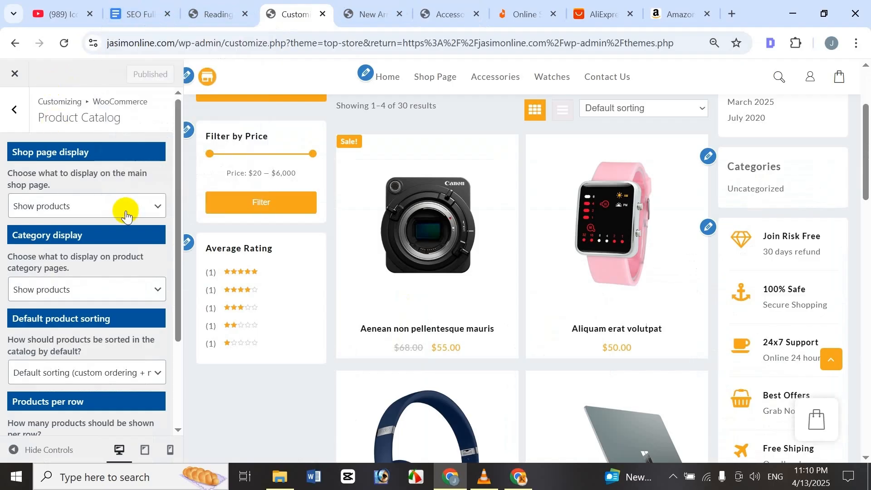
{"action": "left_click", "coordinate": [23, 112]}
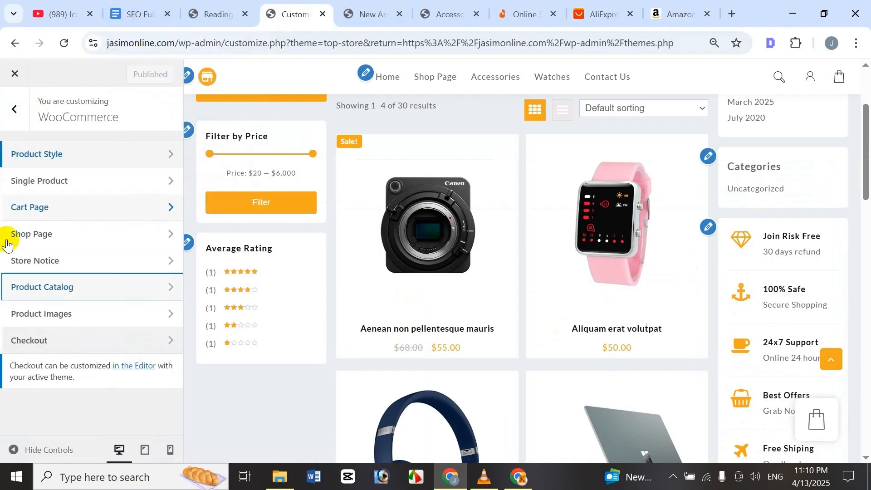
{"action": "left_click", "coordinate": [16, 111]}
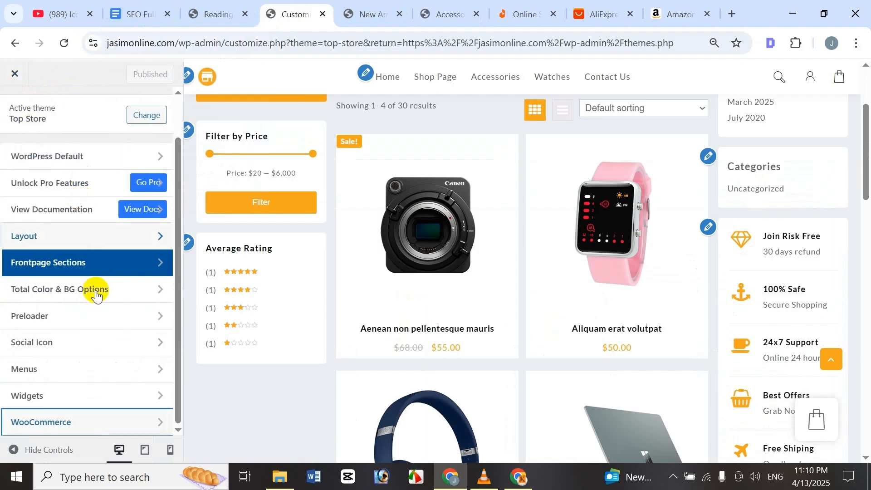
{"action": "left_click", "coordinate": [65, 270]}
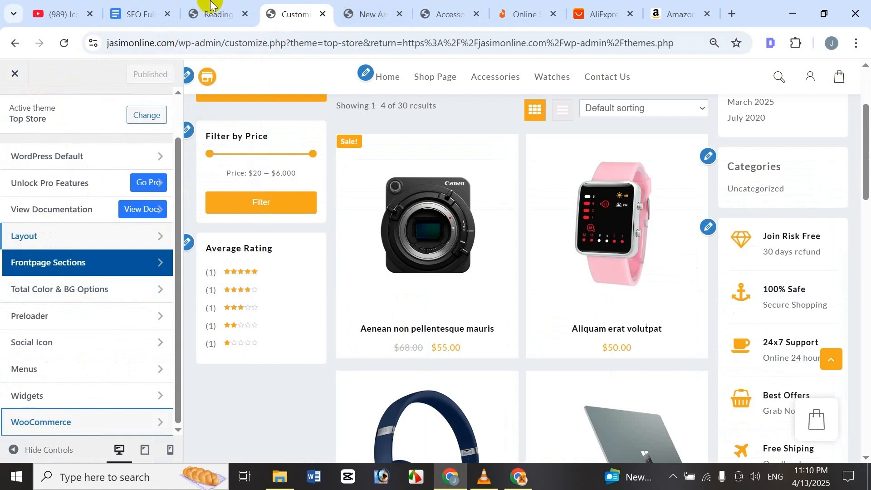
Step: Review the pagination topics outlined in the SEO Class-29 document in Google Docs
{"action": "left_click", "coordinate": [144, 7]}
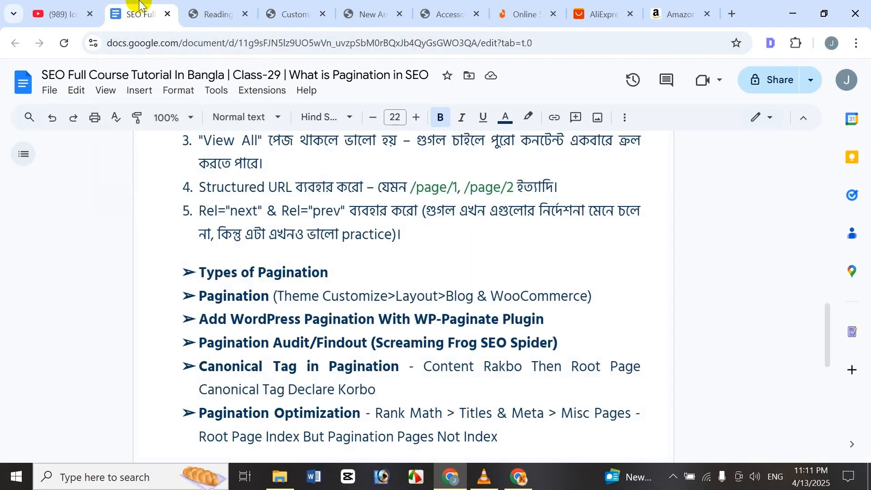
{"action": "right_click", "coordinate": [139, 3]}
{"action": "left_click", "coordinate": [108, 230]}
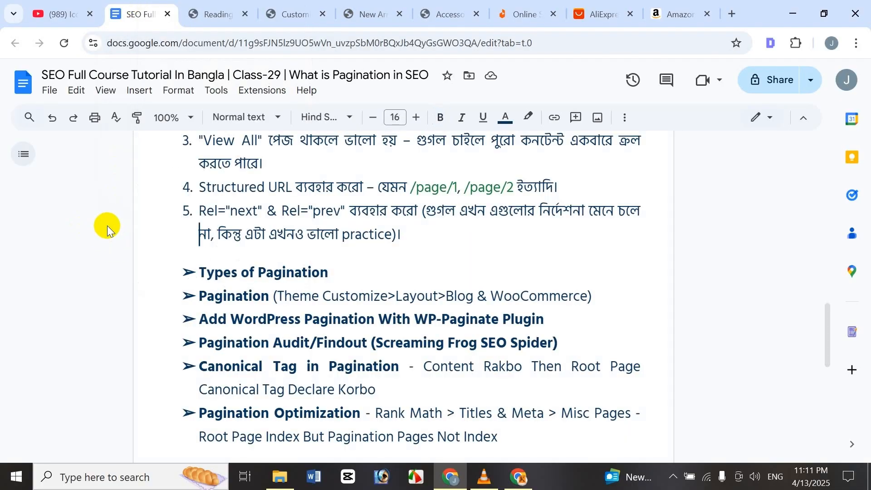
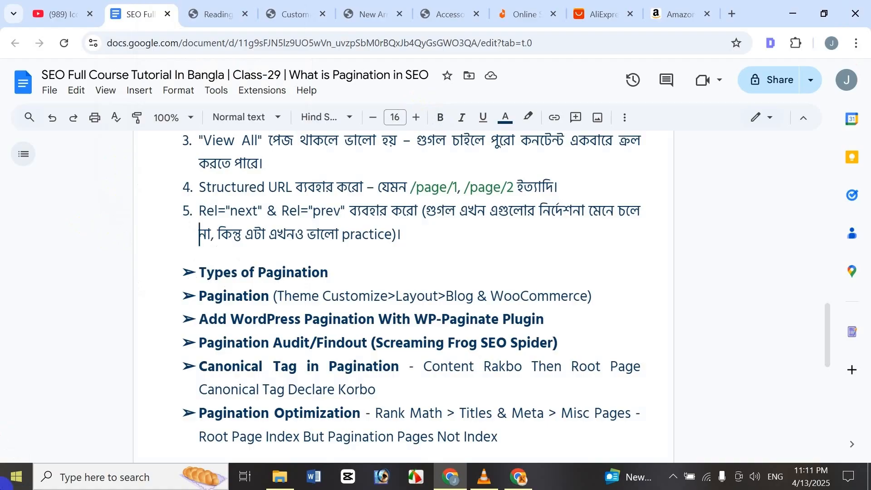
Step: Switch back to the WordPress admin's Reading Settings page and open the Add New Plugin page from there
{"action": "left_click", "coordinate": [358, 10]}
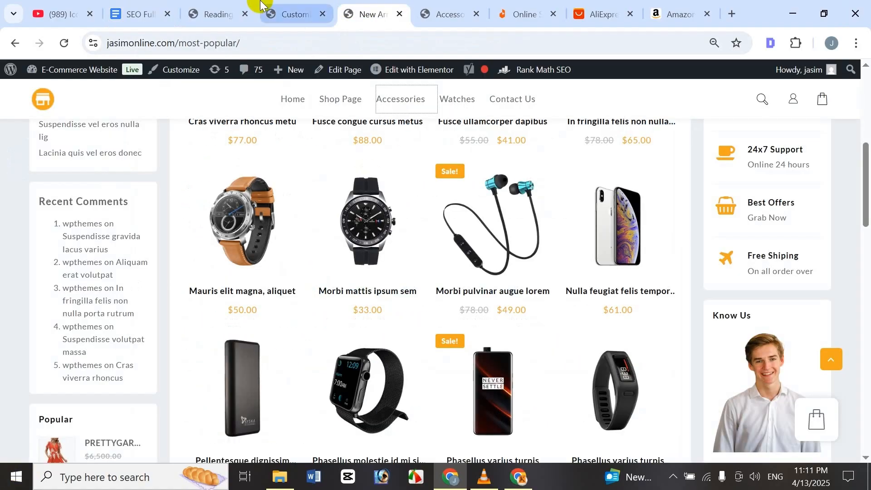
{"action": "left_click", "coordinate": [272, 6]}
{"action": "left_click", "coordinate": [209, 10]}
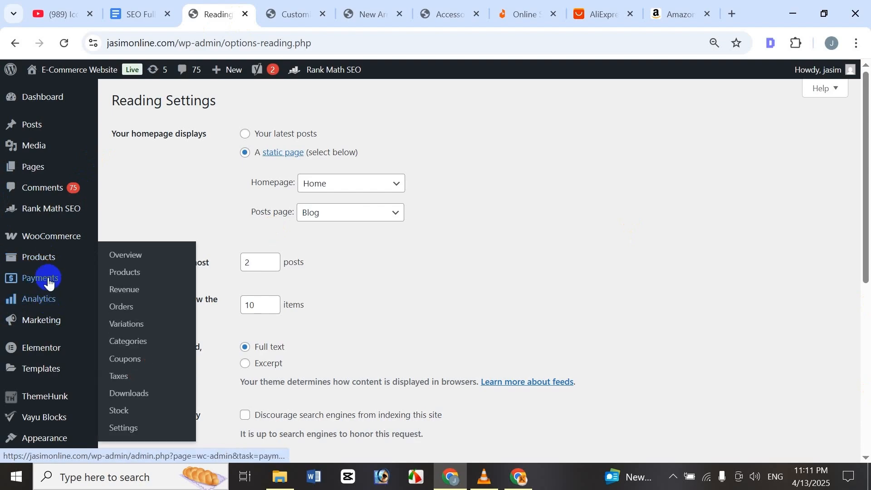
{"action": "scroll", "coordinate": [41, 381], "scroll_direction": "down", "scroll_amount": 5}
{"action": "scroll", "coordinate": [53, 318], "scroll_direction": "up", "scroll_amount": 2}
{"action": "scroll", "coordinate": [77, 267], "scroll_direction": "down", "scroll_amount": 3}
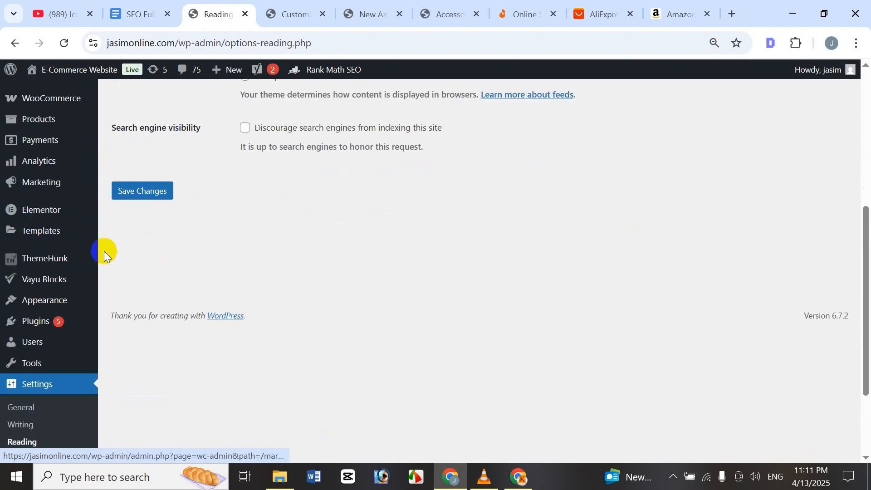
{"action": "scroll", "coordinate": [78, 347], "scroll_direction": "up", "scroll_amount": 3}
{"action": "mouse_move", "coordinate": [34, 207]}
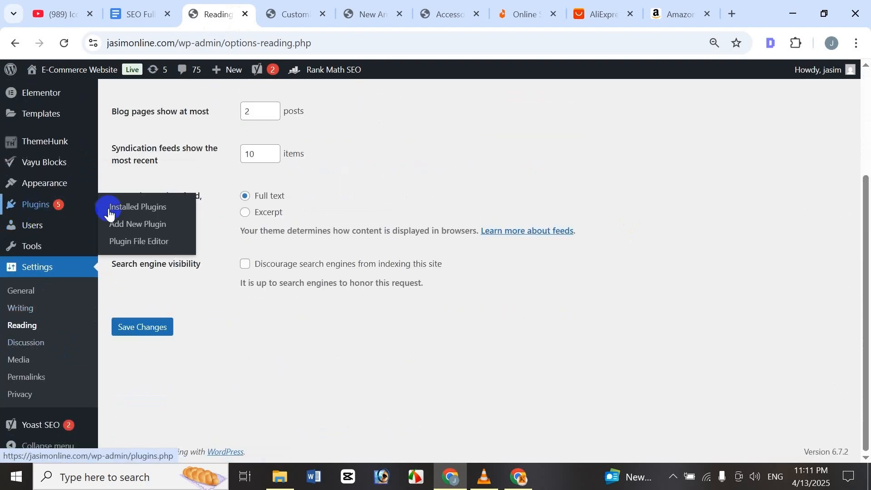
{"action": "left_click", "coordinate": [151, 225]}
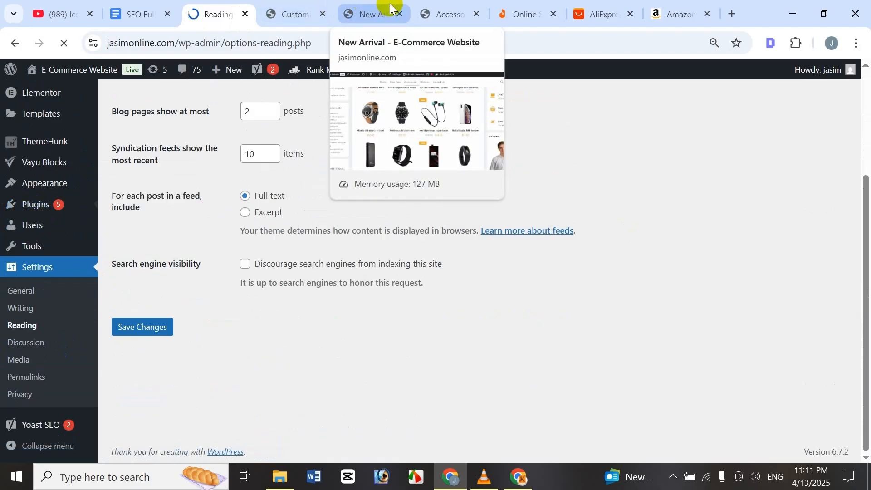
Step: Check the page numbers below the Accessories products on the store and return to the Add Plugins page
{"action": "left_click", "coordinate": [453, 7]}
{"action": "scroll", "coordinate": [315, 283], "scroll_direction": "down", "scroll_amount": 15}
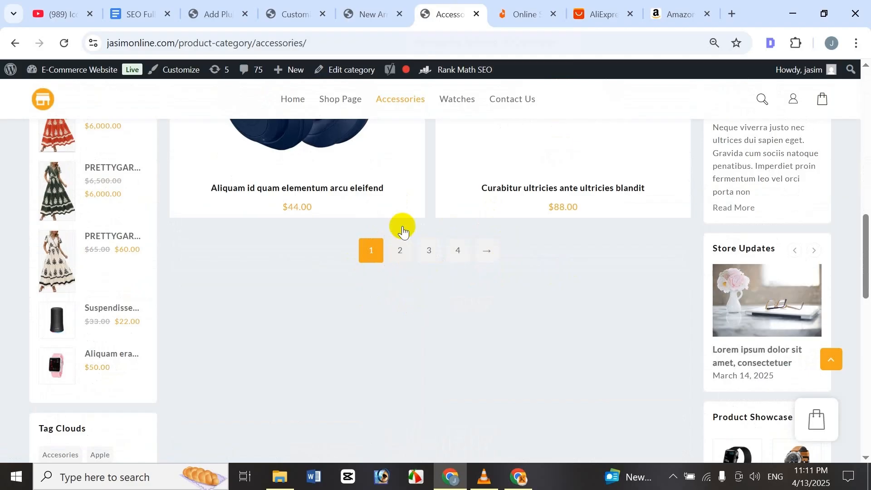
{"action": "left_click", "coordinate": [369, 14]}
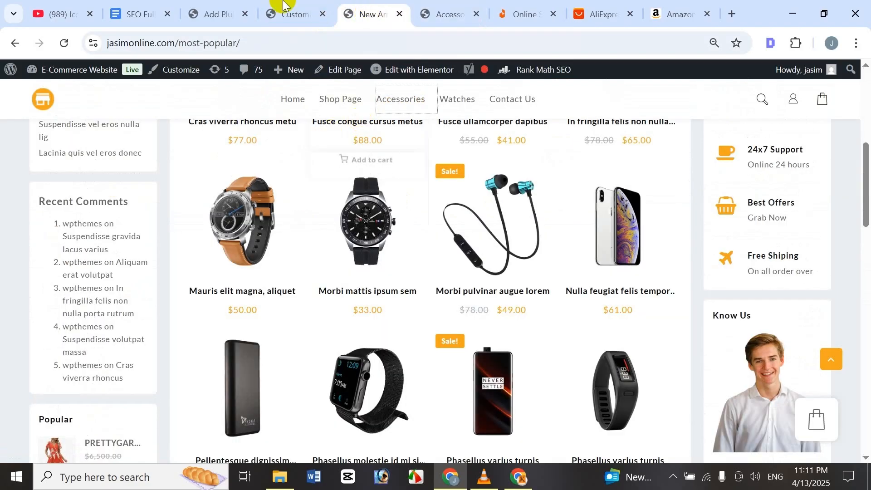
{"action": "left_click", "coordinate": [219, 13]}
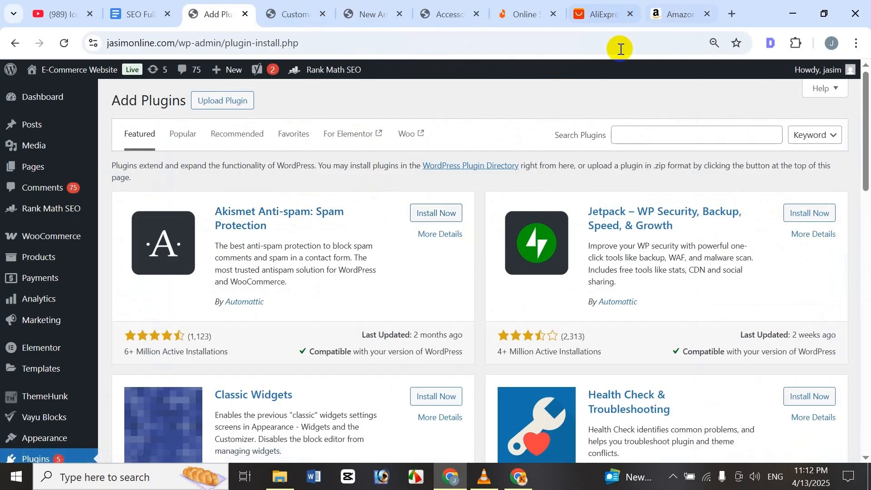
Step: Search the plugin directory for wp-paginate, checking the plugin's name against the SEO class document
{"action": "left_click", "coordinate": [645, 136]}
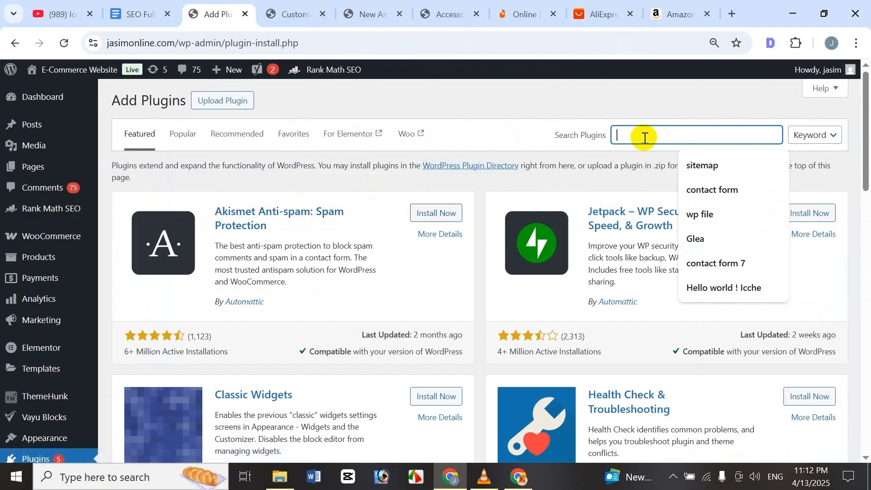
{"action": "left_click", "coordinate": [168, 4]}
{"action": "left_click", "coordinate": [214, 9]}
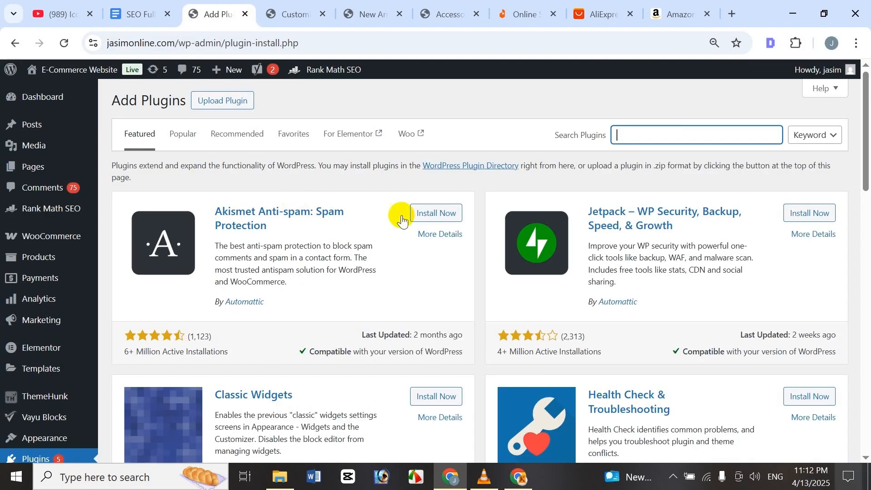
{"action": "type", "text": "wp-paginate"}
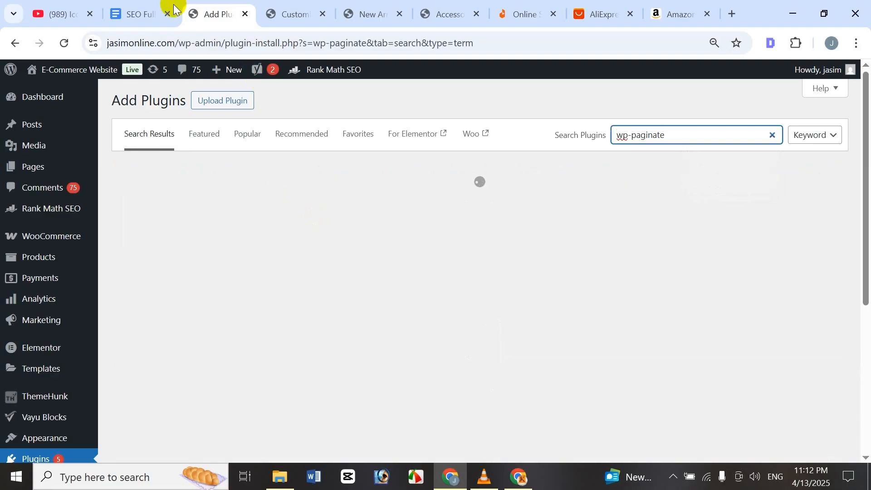
{"action": "left_click", "coordinate": [136, 13]}
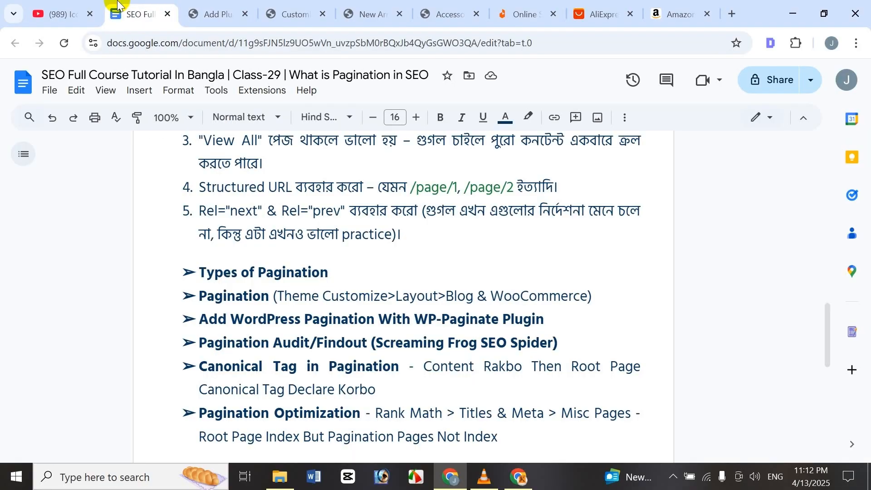
{"action": "left_click", "coordinate": [227, 9]}
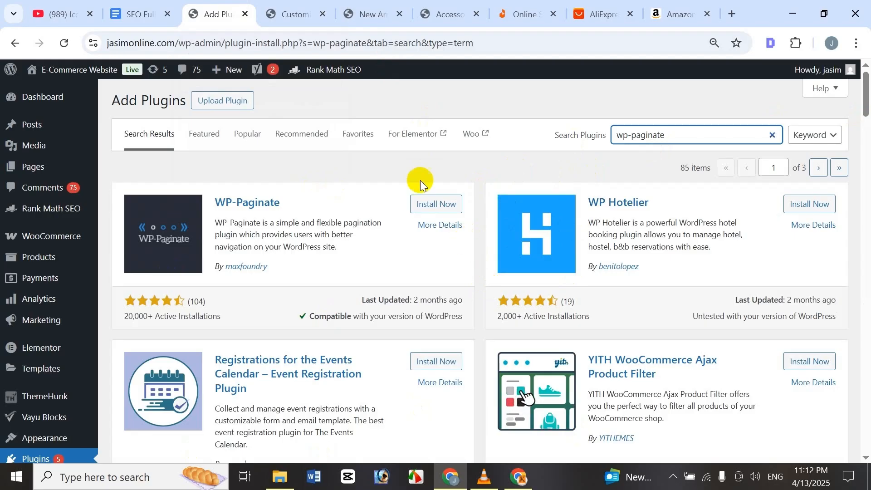
Step: Install and activate the WP-Paginate plugin and open its settings page from the installed plugins list
{"action": "left_click", "coordinate": [421, 206]}
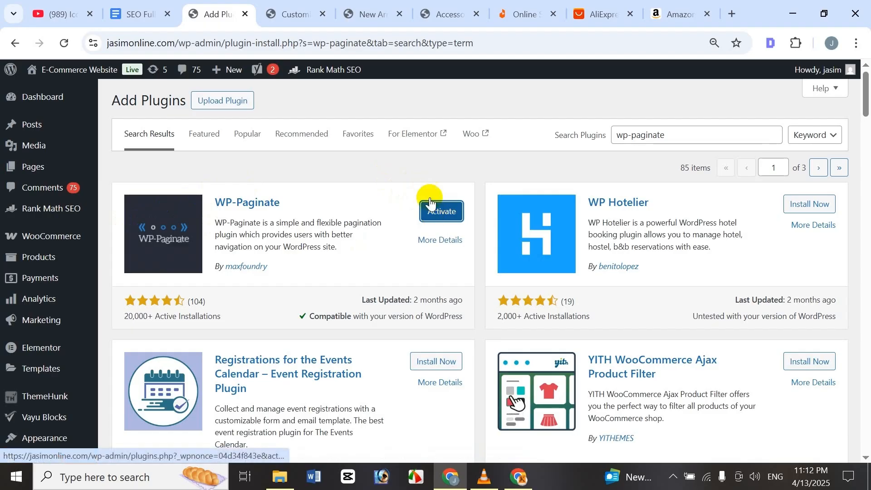
{"action": "left_click", "coordinate": [439, 210]}
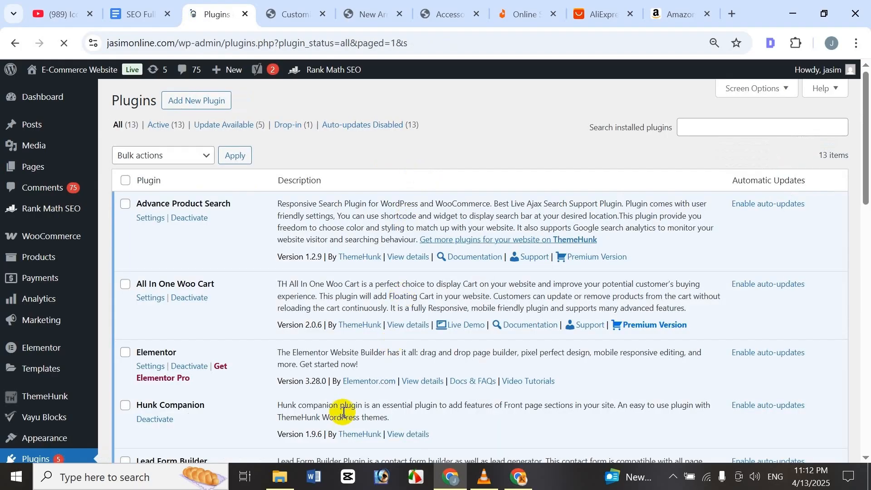
{"action": "scroll", "coordinate": [344, 411], "scroll_direction": "down", "scroll_amount": 9}
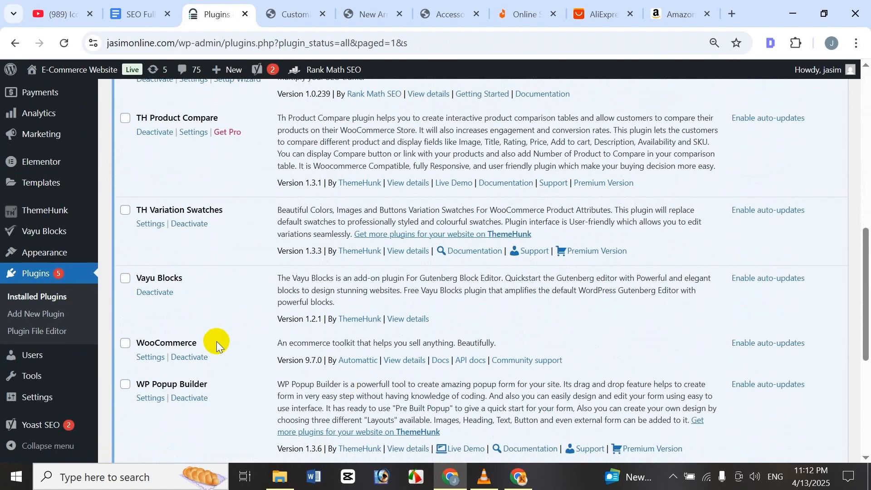
{"action": "scroll", "coordinate": [216, 342], "scroll_direction": "down", "scroll_amount": 5}
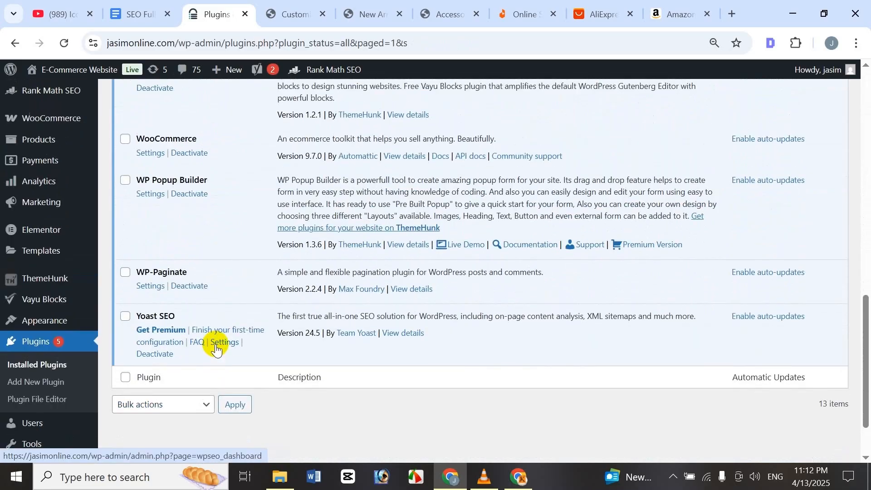
{"action": "left_click", "coordinate": [159, 291]}
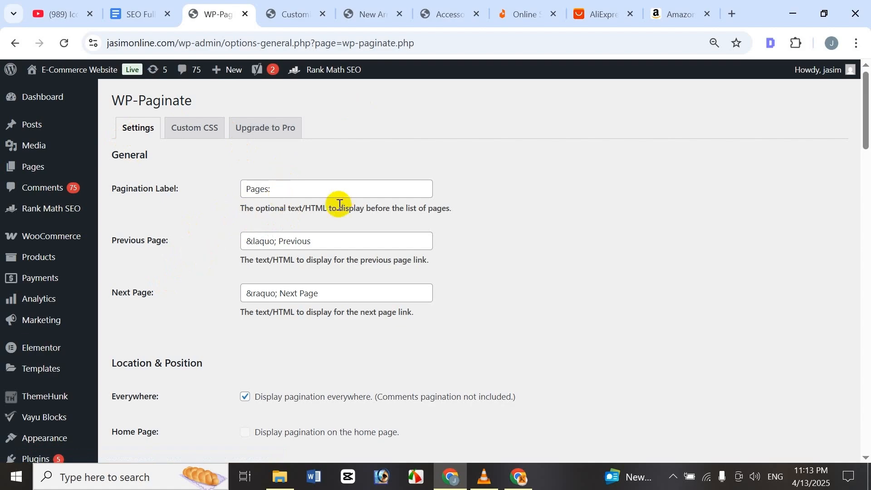
{"action": "left_click", "coordinate": [297, 11]}
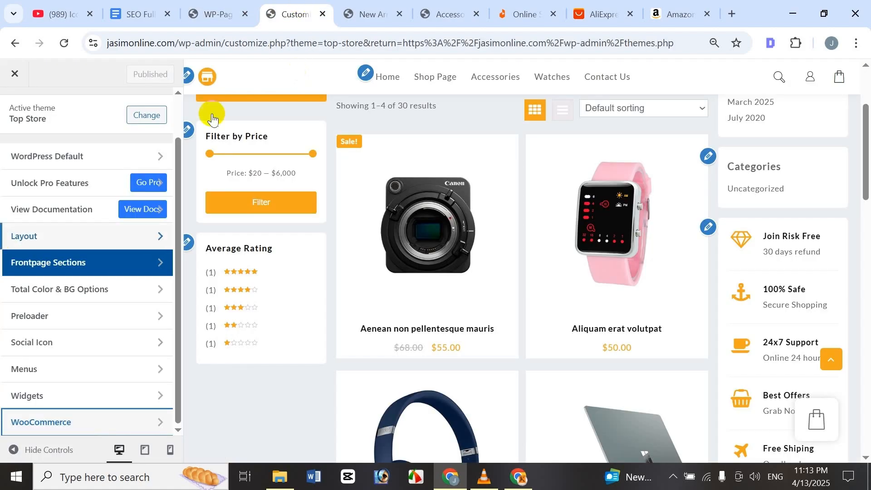
{"action": "left_click", "coordinate": [236, 11]}
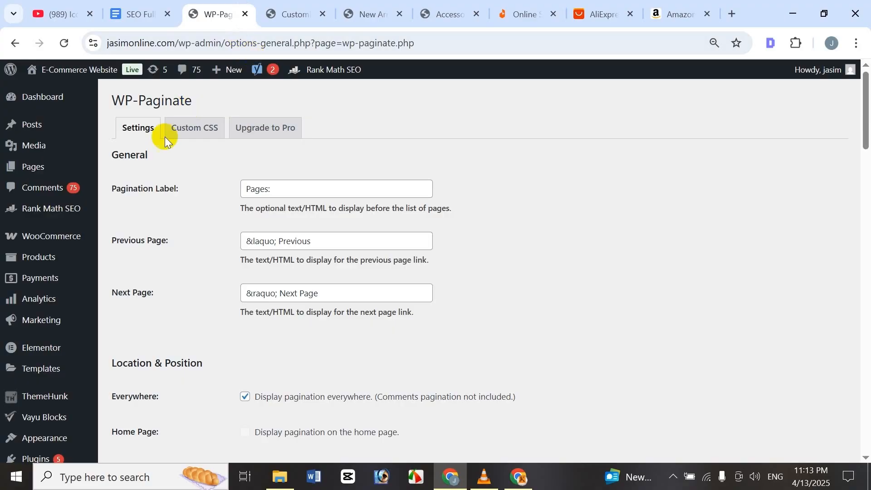
Step: Review WP-Paginate's pagination label, previous and next page texts, and its location and position options
{"action": "left_click", "coordinate": [274, 192]}
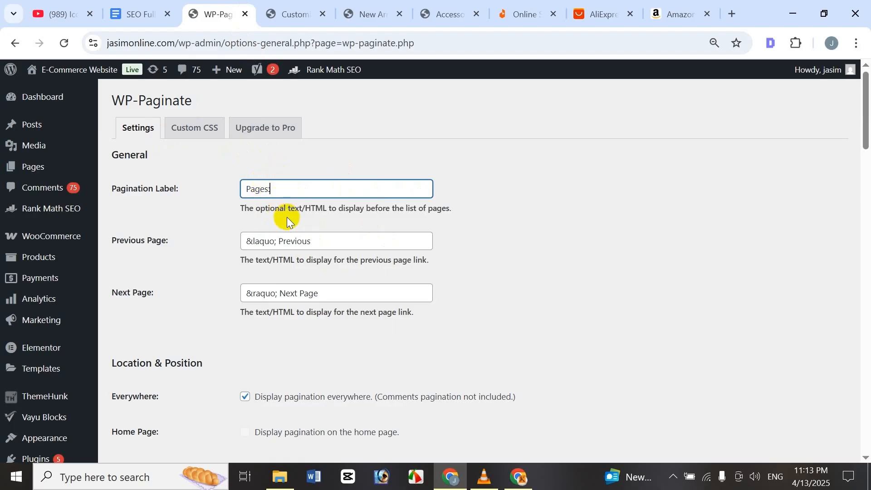
{"action": "left_click", "coordinate": [311, 236]}
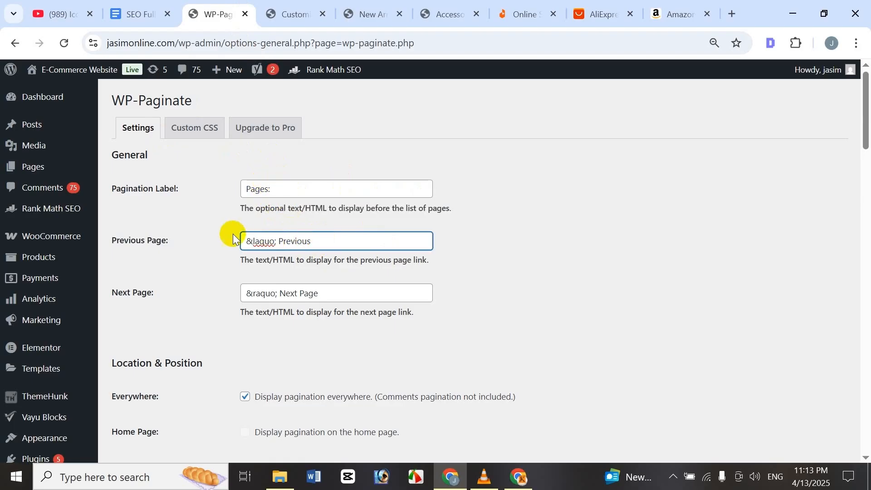
{"action": "left_click", "coordinate": [291, 289]}
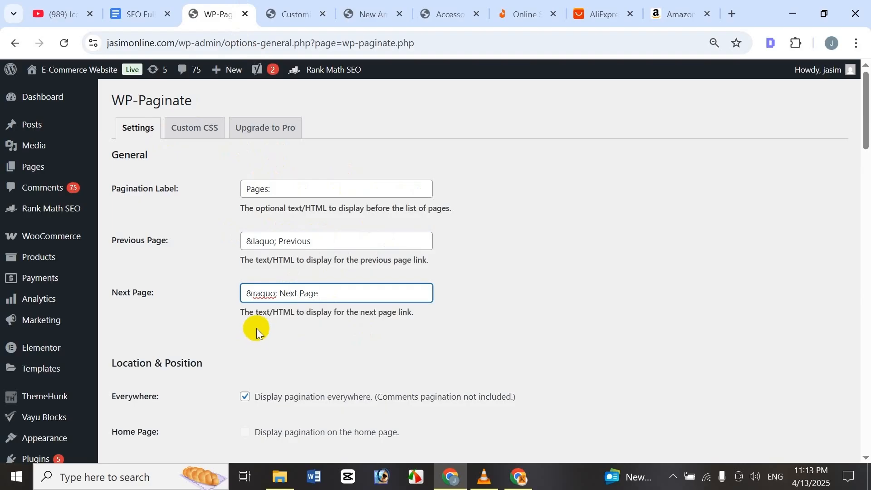
{"action": "scroll", "coordinate": [257, 328], "scroll_direction": "down", "scroll_amount": 3}
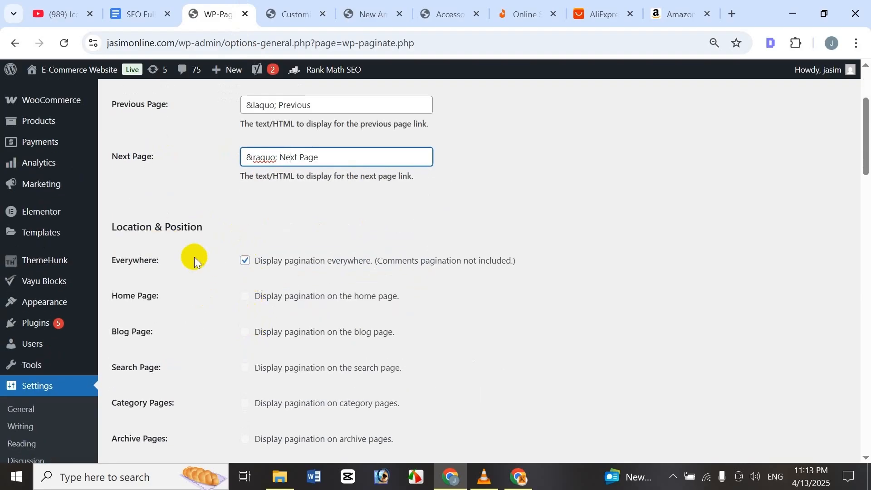
{"action": "scroll", "coordinate": [253, 195], "scroll_direction": "down", "scroll_amount": 7}
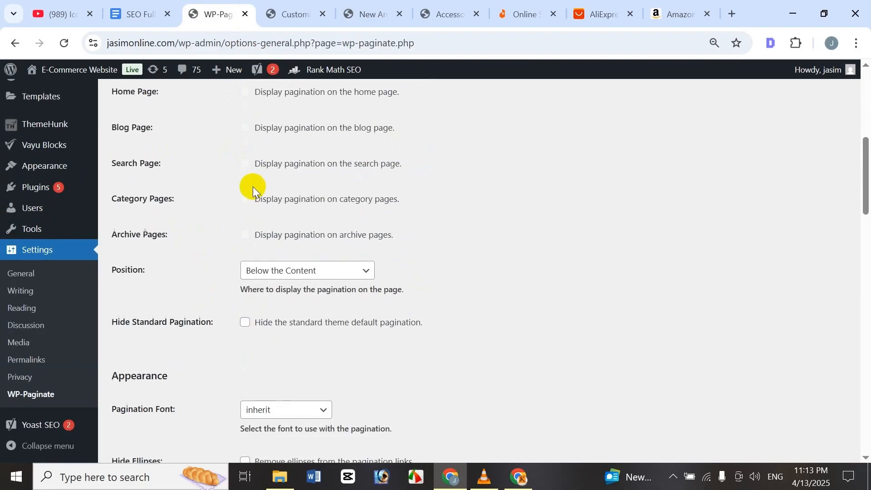
{"action": "scroll", "coordinate": [251, 213], "scroll_direction": "down", "scroll_amount": 2}
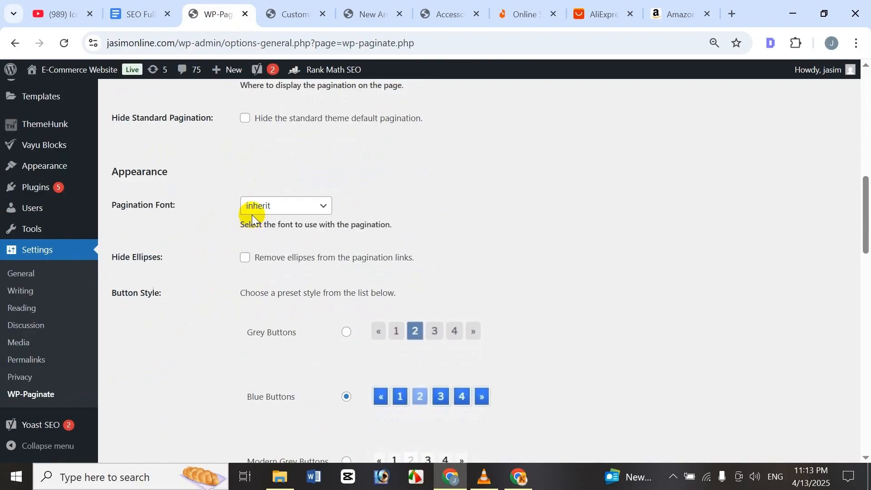
Step: Compare the preset pagination button styles, keeping Blue Buttons, and save the WP-Paginate settings
{"action": "scroll", "coordinate": [281, 227], "scroll_direction": "down", "scroll_amount": 4}
{"action": "scroll", "coordinate": [299, 222], "scroll_direction": "down", "scroll_amount": 2}
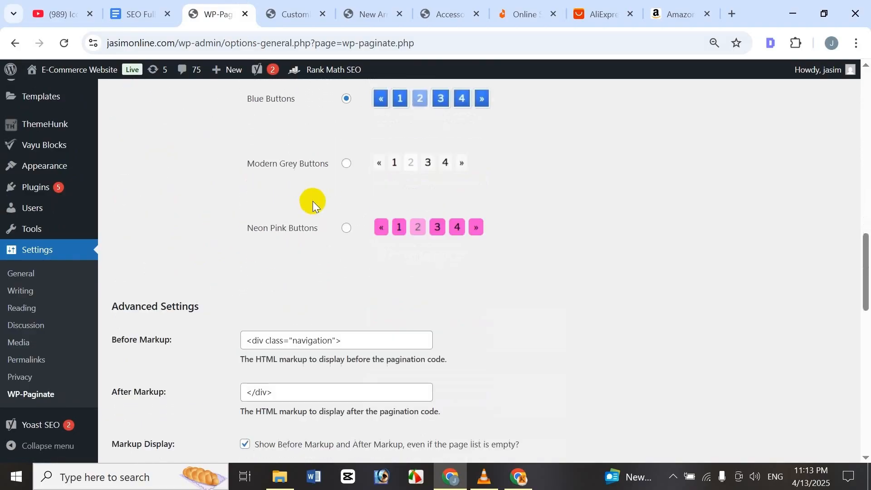
{"action": "scroll", "coordinate": [341, 234], "scroll_direction": "up", "scroll_amount": 4}
{"action": "scroll", "coordinate": [321, 191], "scroll_direction": "down", "scroll_amount": 3}
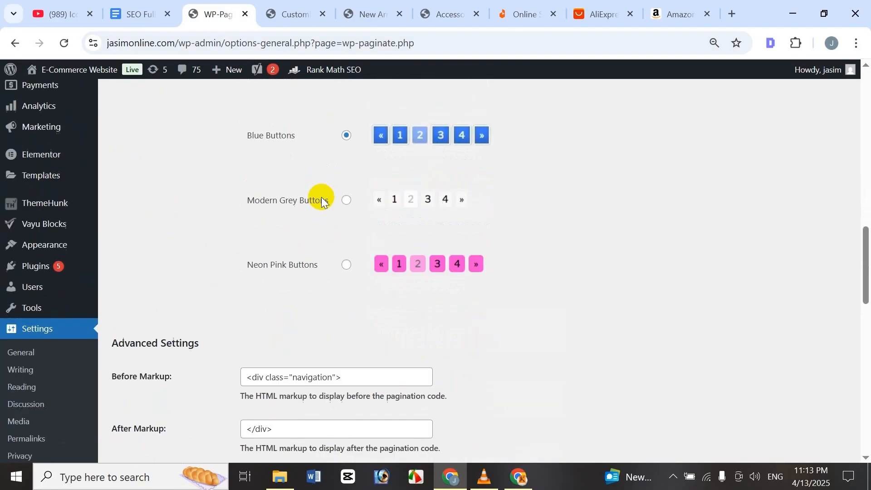
{"action": "scroll", "coordinate": [323, 201], "scroll_direction": "up", "scroll_amount": 3}
{"action": "scroll", "coordinate": [363, 270], "scroll_direction": "down", "scroll_amount": 15}
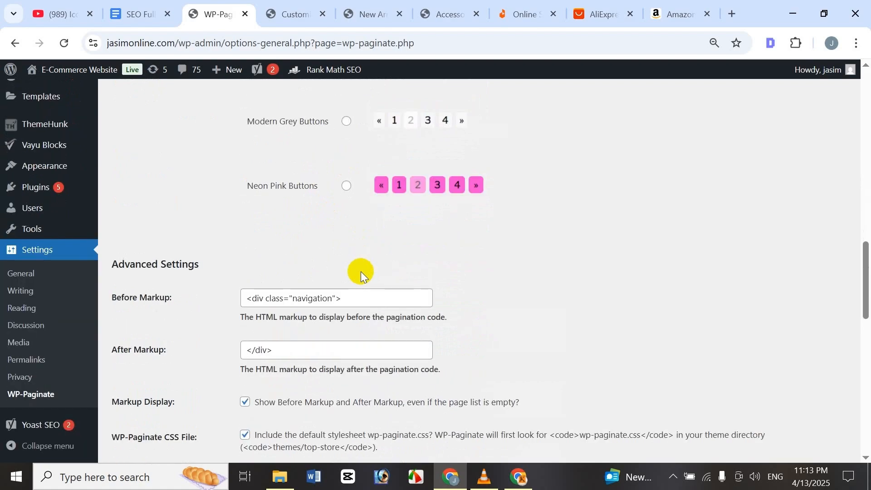
{"action": "scroll", "coordinate": [341, 160], "scroll_direction": "down", "scroll_amount": 2}
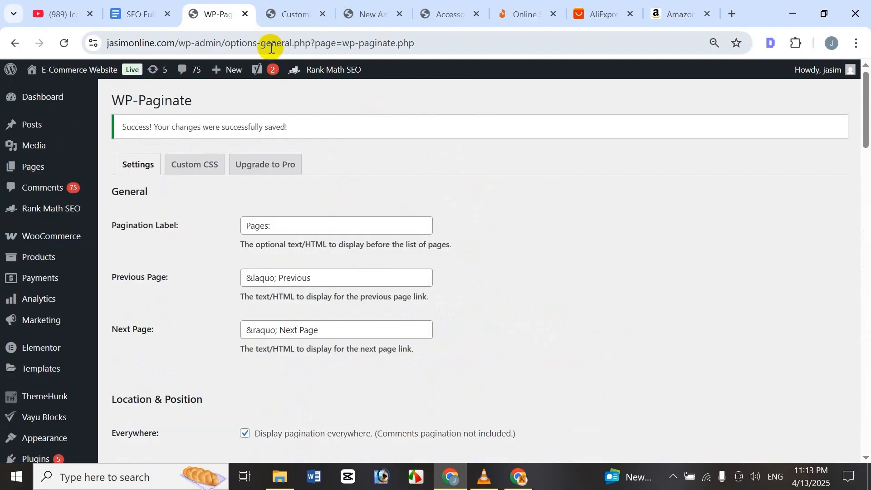
Step: Reload the store's Accessories category page and check the WP-Paginate links below the products
{"action": "left_click", "coordinate": [450, 13]}
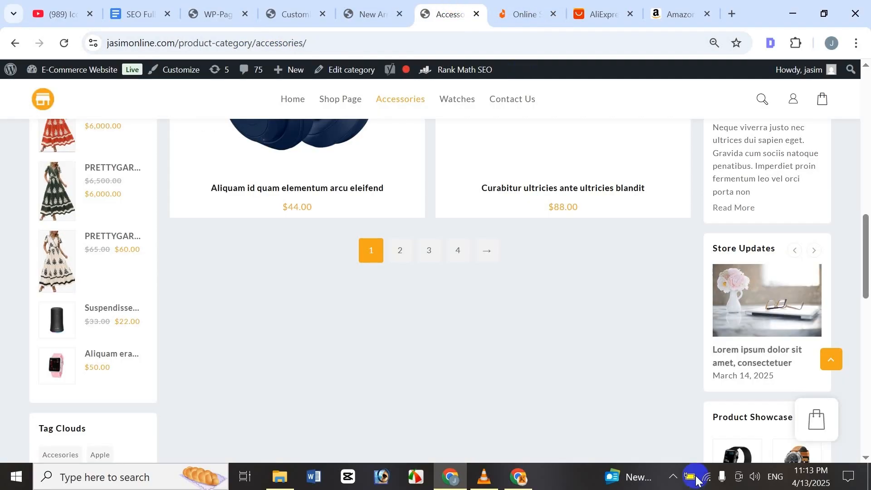
{"action": "left_click", "coordinate": [222, 13]}
{"action": "left_click", "coordinate": [424, 14]}
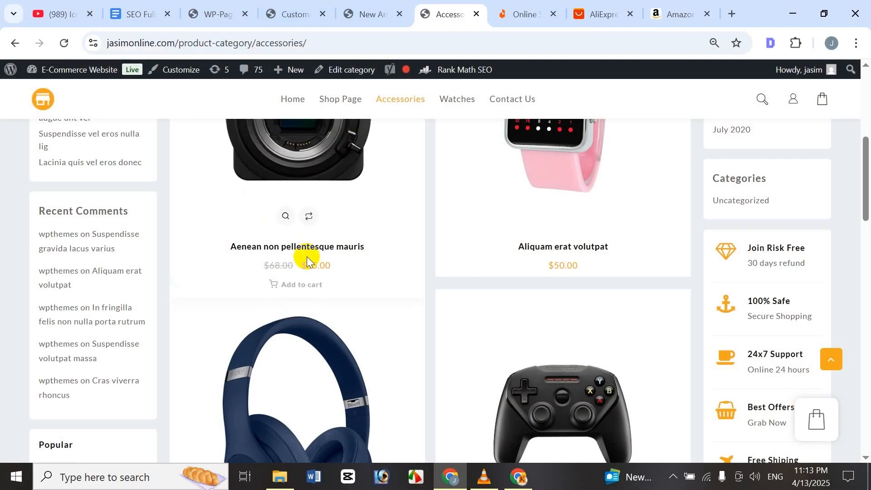
{"action": "scroll", "coordinate": [318, 282], "scroll_direction": "down", "scroll_amount": 10}
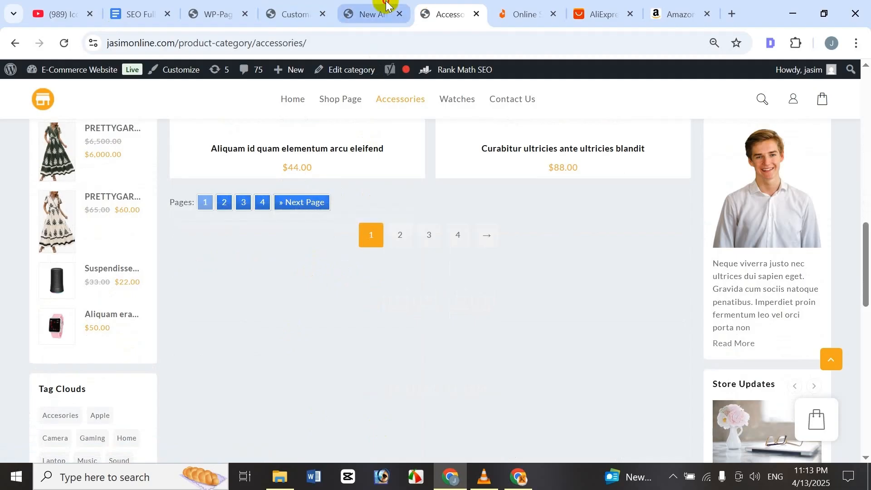
Step: Open the store's Blog page and check the pagination links below the posts
{"action": "left_click", "coordinate": [372, 14]}
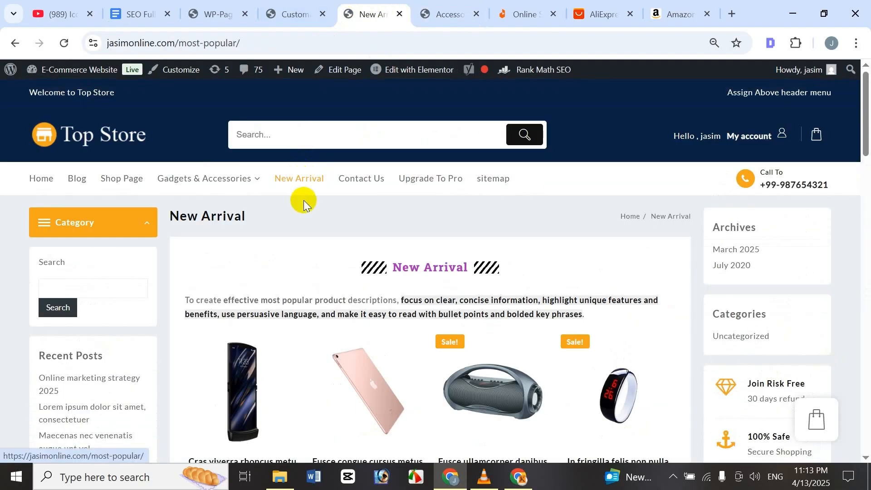
{"action": "left_click", "coordinate": [69, 182]}
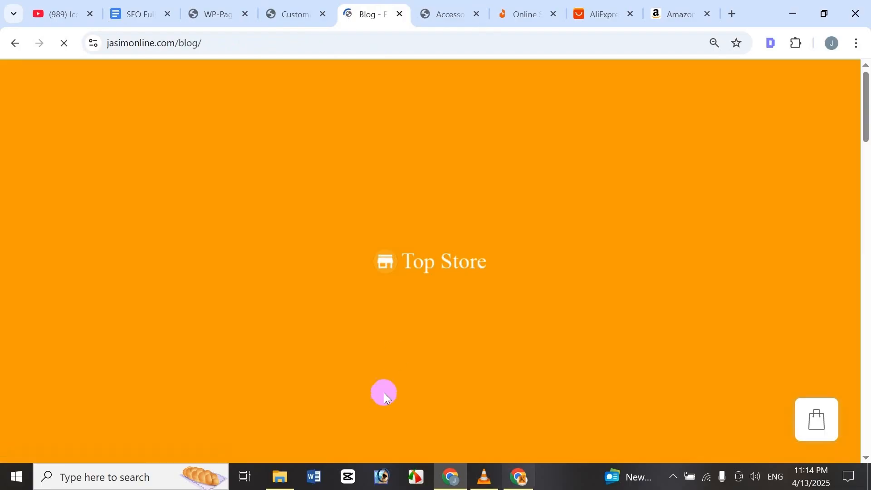
{"action": "scroll", "coordinate": [374, 326], "scroll_direction": "down", "scroll_amount": 10}
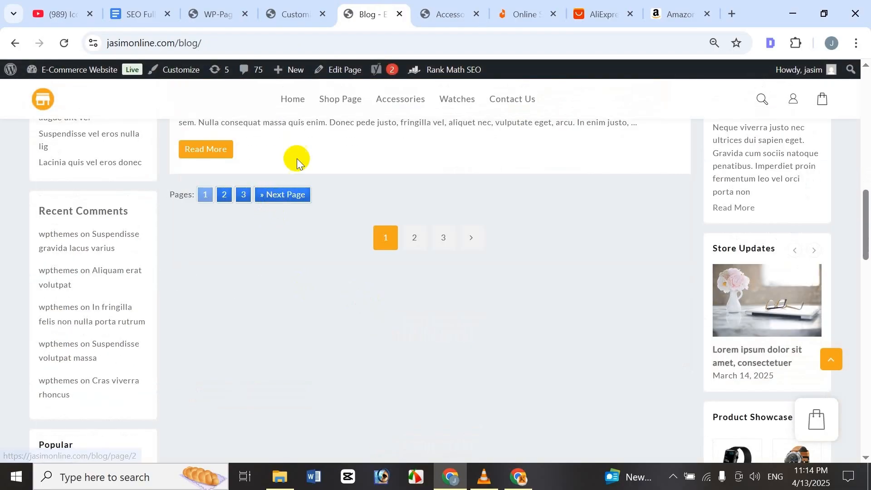
Step: Go to page 2 of the Accessories category and examine the pagination below its products
{"action": "left_click", "coordinate": [467, 11]}
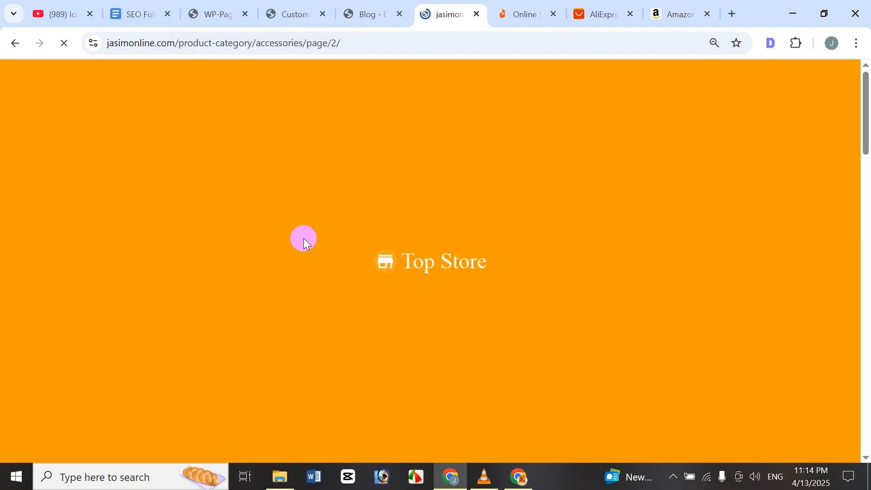
{"action": "scroll", "coordinate": [293, 257], "scroll_direction": "down", "scroll_amount": 10}
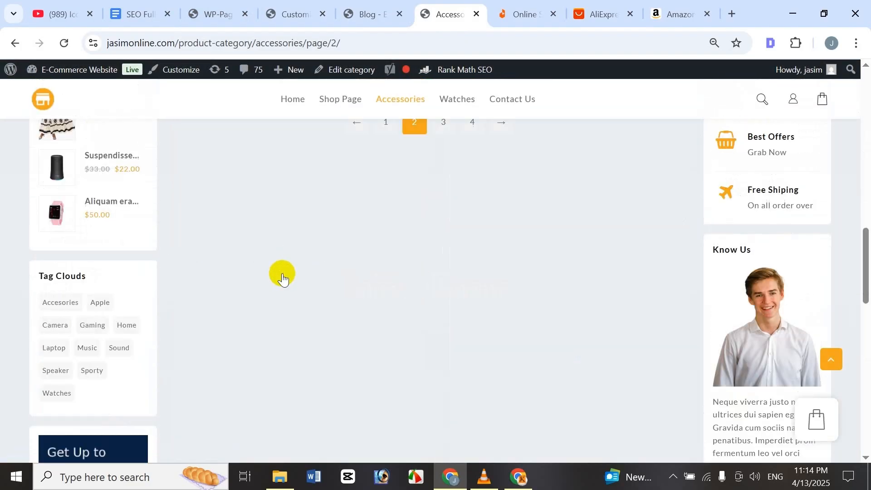
{"action": "scroll", "coordinate": [226, 345], "scroll_direction": "down", "scroll_amount": 3}
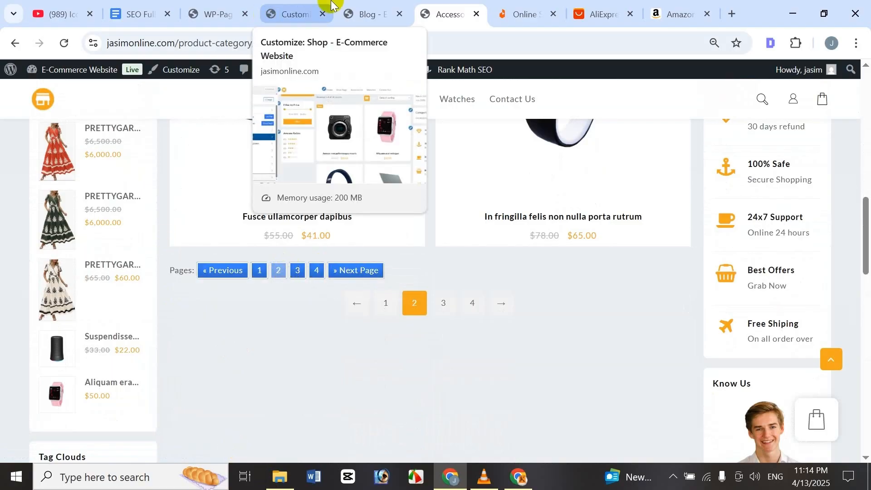
Step: Compare the label texts in the WP-Paginate settings with the pagination shown on the Accessories page
{"action": "left_click", "coordinate": [234, 12]}
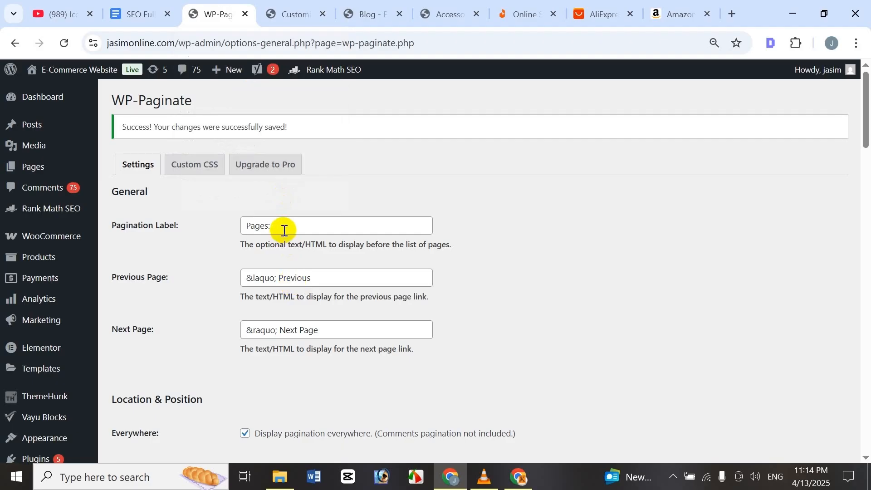
{"action": "left_click", "coordinate": [443, 12]}
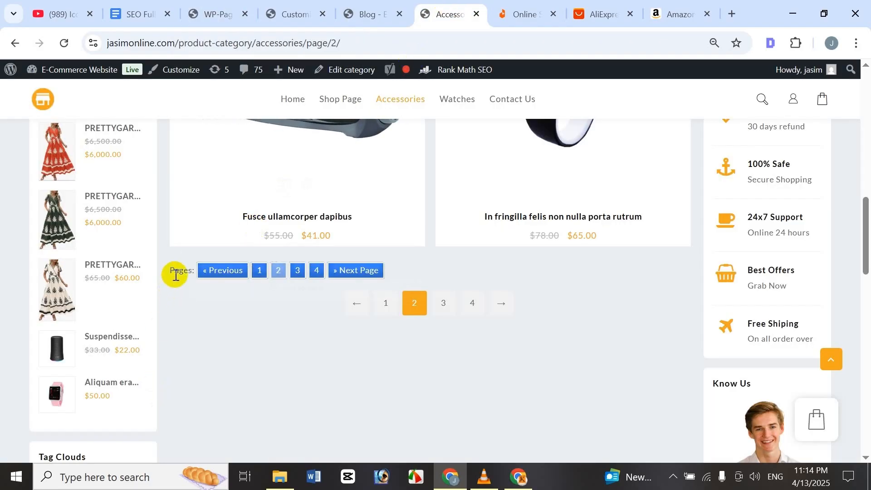
{"action": "left_click", "coordinate": [274, 7]}
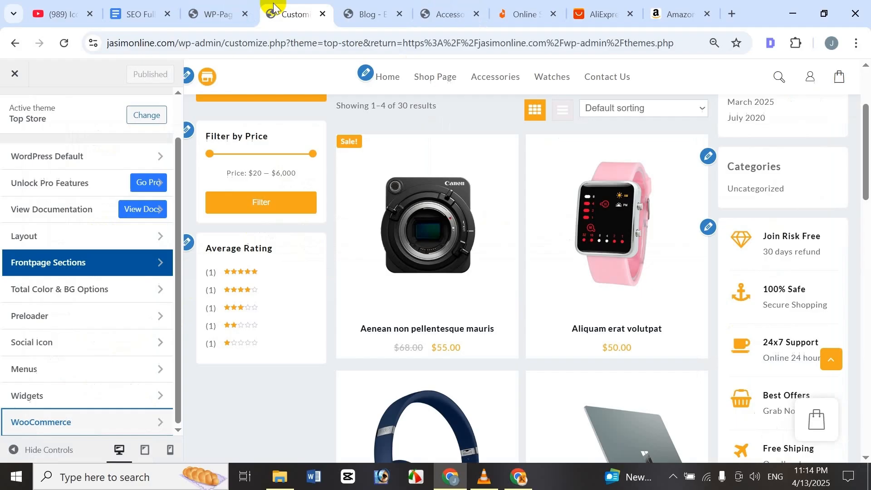
{"action": "left_click", "coordinate": [247, 5]}
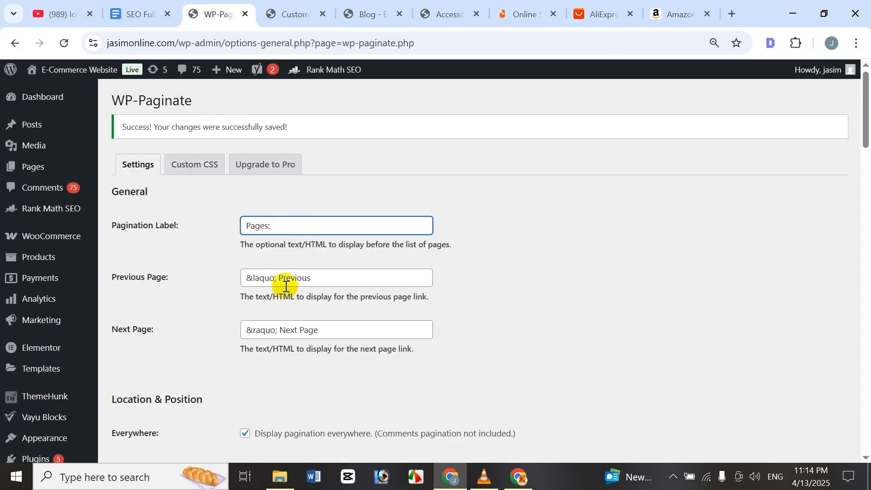
{"action": "left_click", "coordinate": [448, 14]}
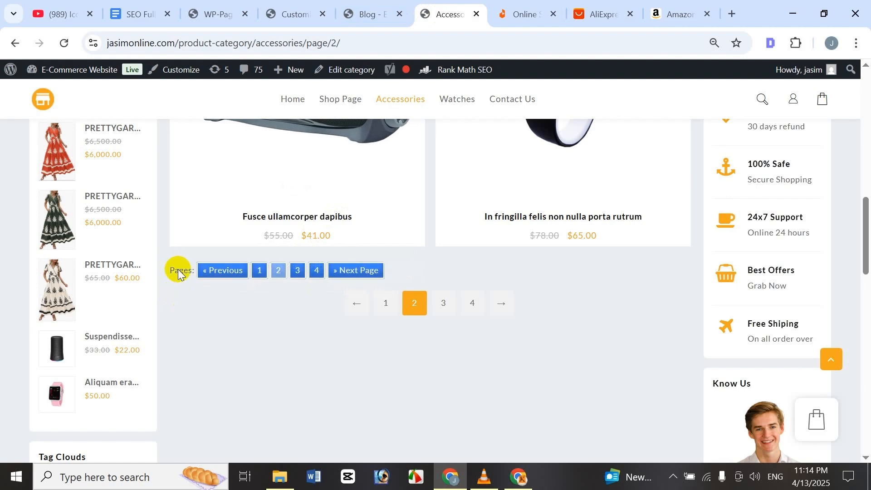
{"action": "left_click", "coordinate": [234, 7]}
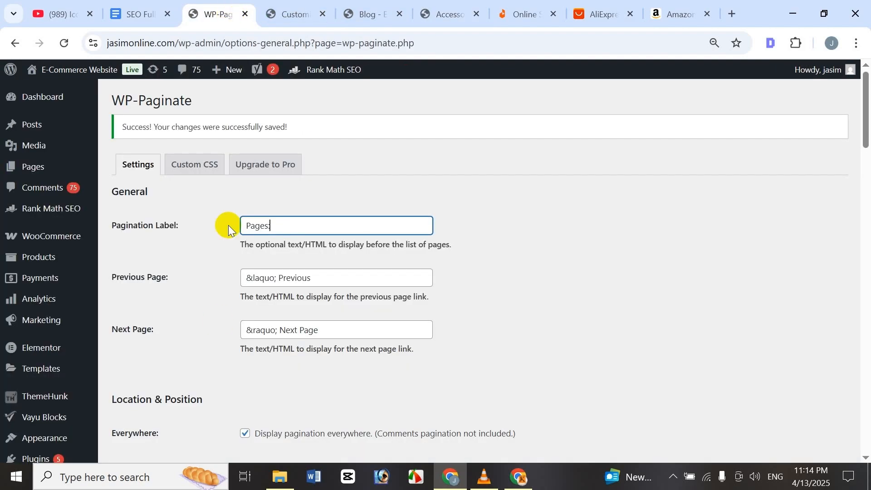
Step: Set the previous page text to "&laquo; Previous Page" and re-enter "Page" in the next page text, giving "&raquo; Next Page"
{"action": "left_click", "coordinate": [323, 279]}
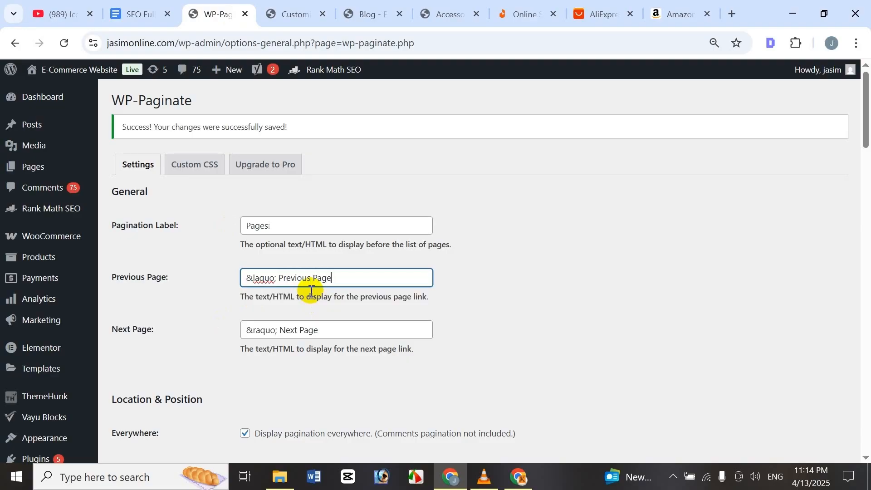
{"action": "left_click_drag", "start_coordinate": [331, 331], "coordinate": [299, 333]}
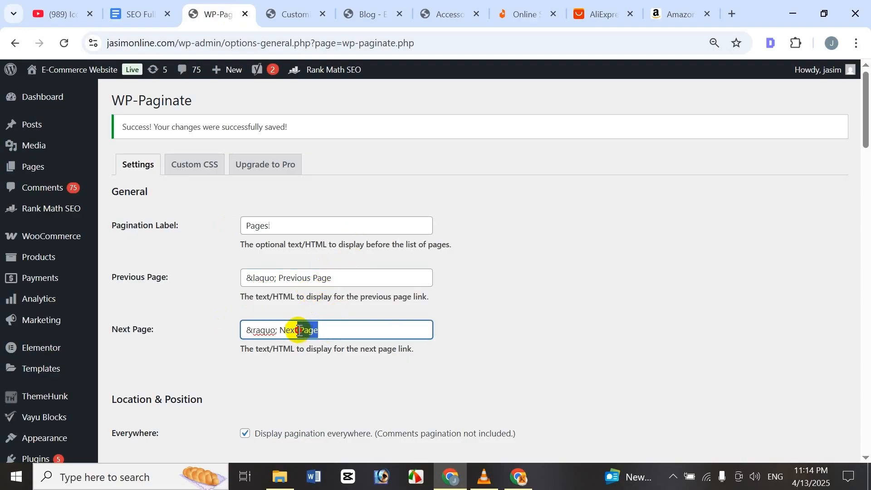
{"action": "key", "text": "BackSpace"}
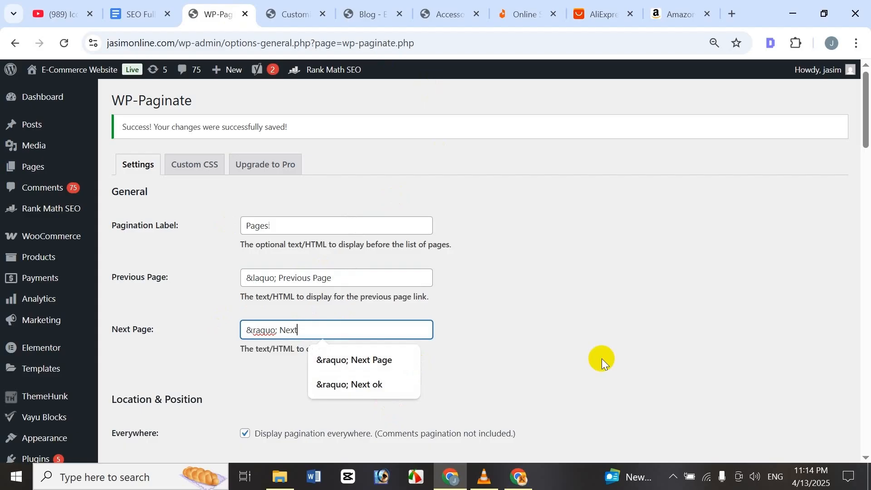
{"action": "scroll", "coordinate": [319, 293], "scroll_direction": "down", "scroll_amount": 7}
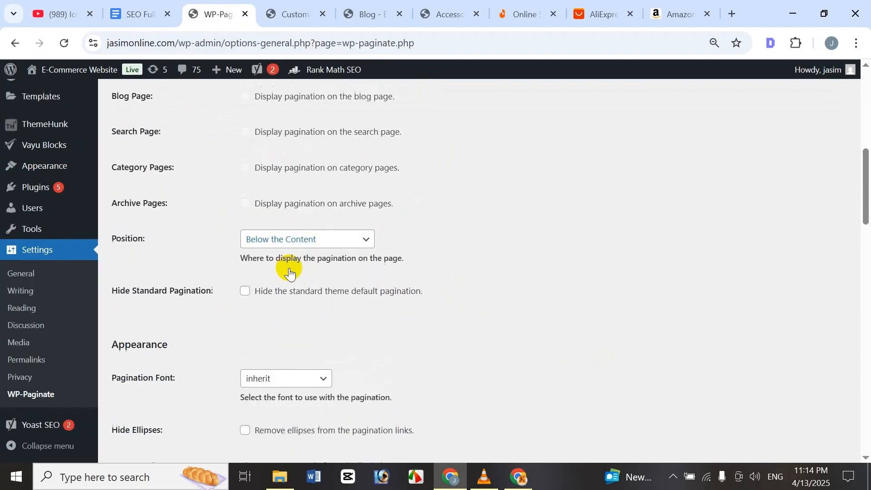
{"action": "scroll", "coordinate": [286, 290], "scroll_direction": "down", "scroll_amount": 5}
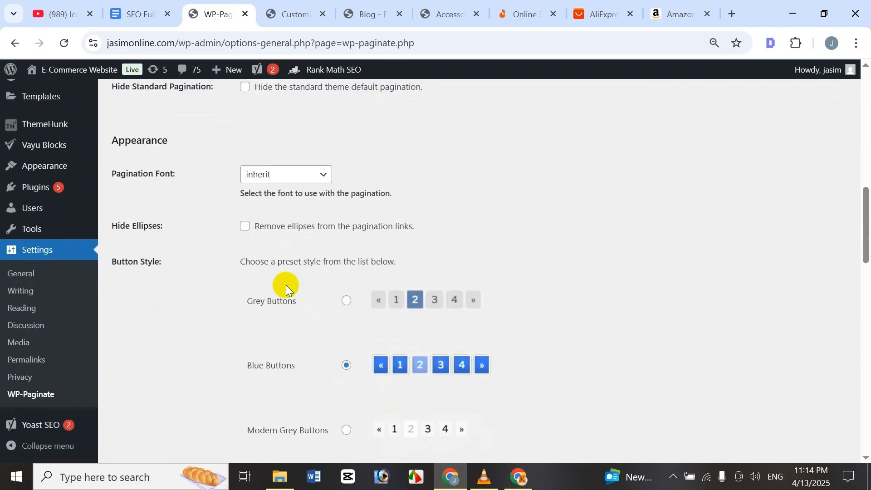
{"action": "scroll", "coordinate": [286, 290], "scroll_direction": "up", "scroll_amount": 15}
{"action": "type", "text": "Page"}
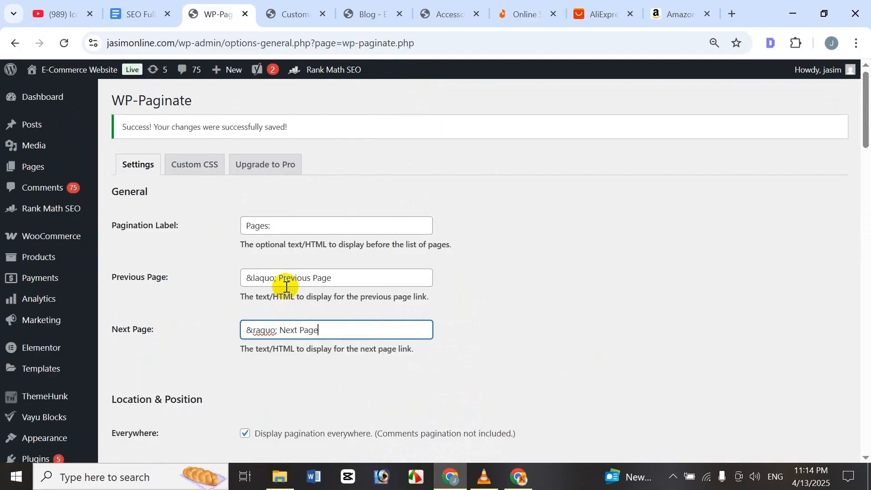
Step: Try Tahoma as the pagination font in the WP-Paginate appearance settings and set it back to inherit
{"action": "scroll", "coordinate": [286, 286], "scroll_direction": "down", "scroll_amount": 8}
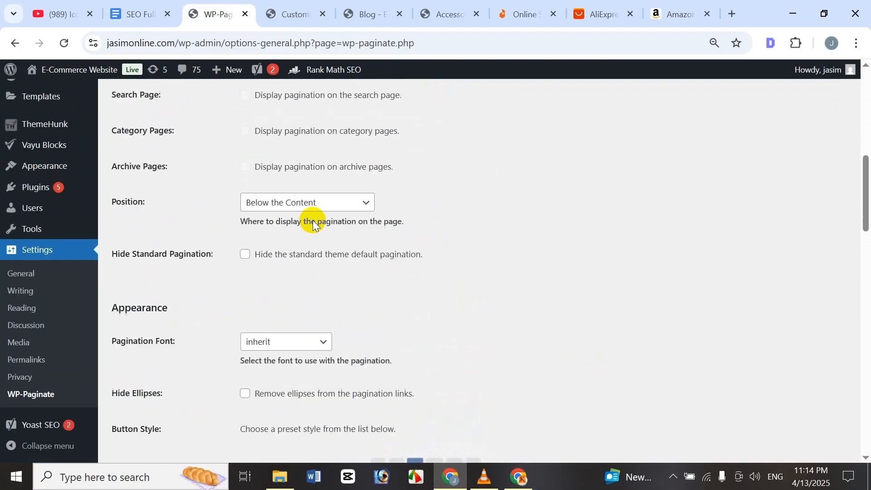
{"action": "scroll", "coordinate": [312, 220], "scroll_direction": "down", "scroll_amount": 1}
{"action": "left_click", "coordinate": [286, 243]}
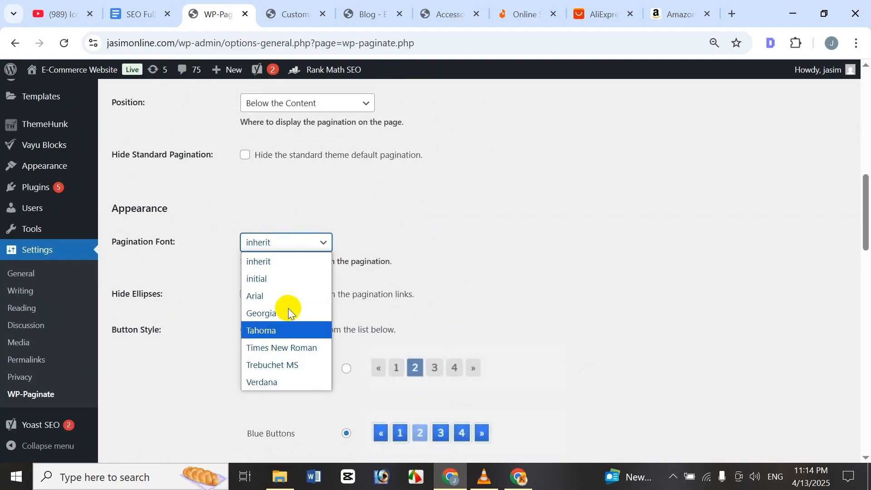
{"action": "left_click", "coordinate": [295, 331]}
{"action": "left_click", "coordinate": [314, 242]}
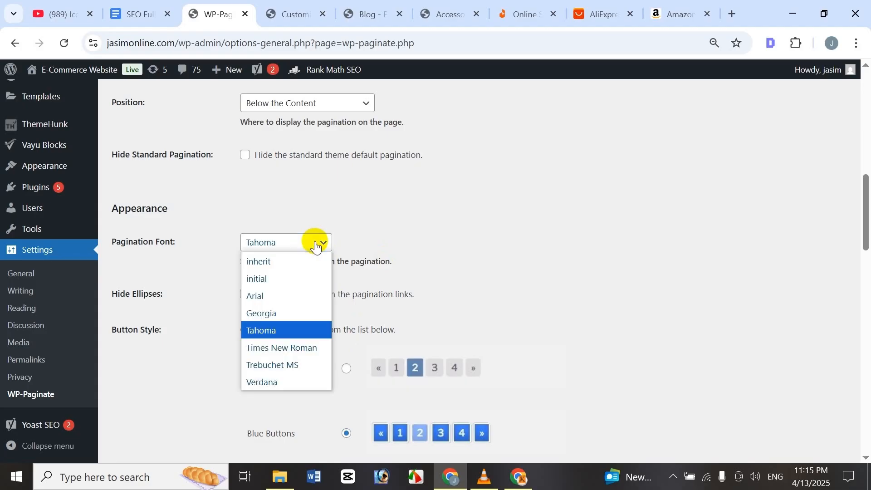
{"action": "left_click", "coordinate": [305, 261]}
{"action": "left_click", "coordinate": [313, 245]}
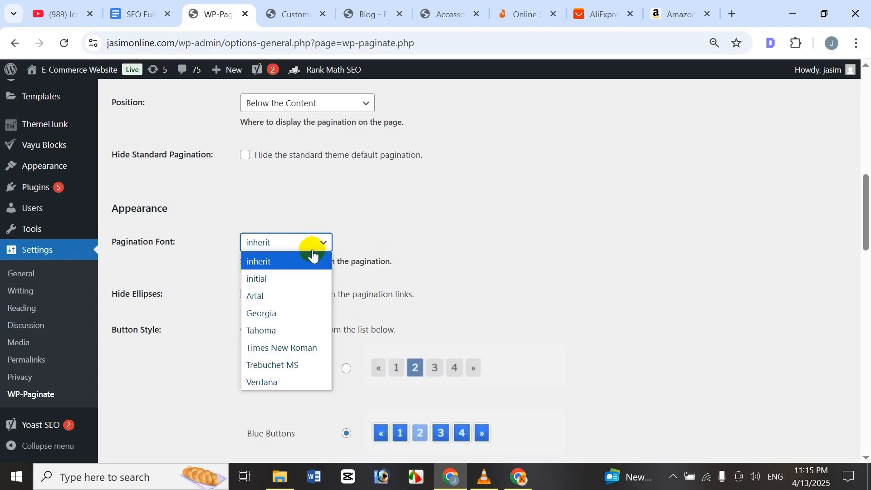
{"action": "left_click", "coordinate": [407, 260]}
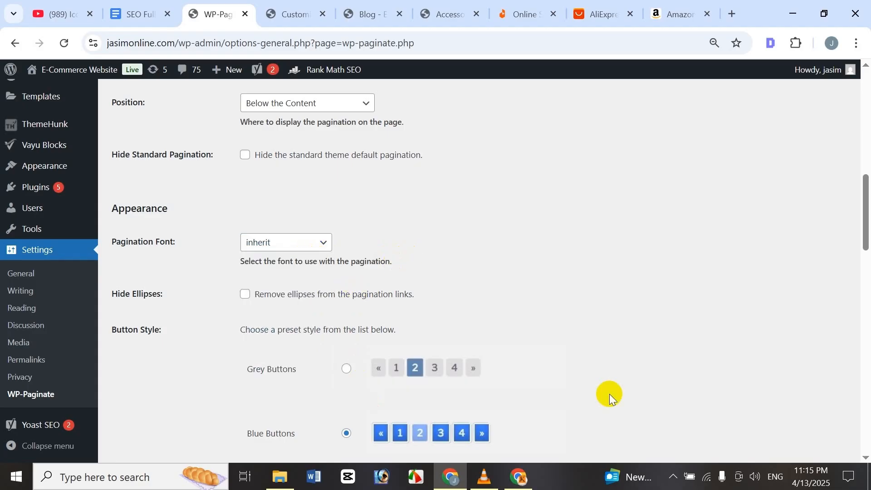
Step: Choose the Neon Pink Buttons preset as the pagination button style and save the WP-Paginate settings
{"action": "scroll", "coordinate": [322, 362], "scroll_direction": "down", "scroll_amount": 6}
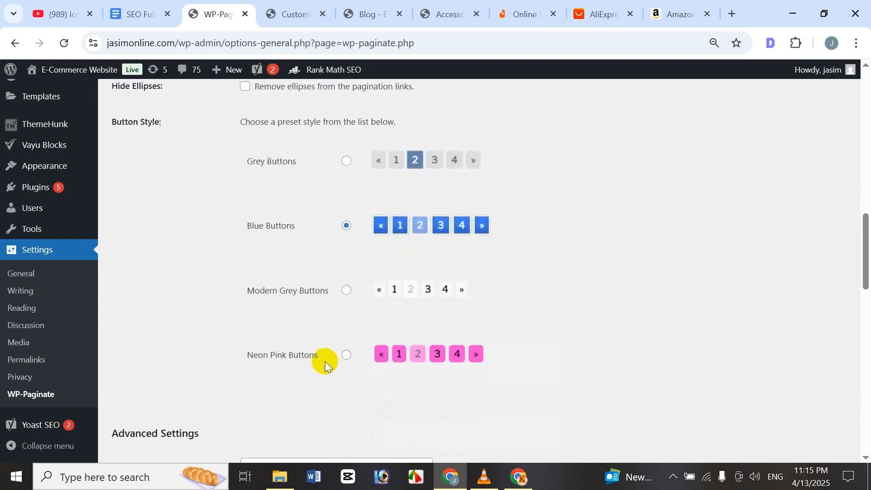
{"action": "scroll", "coordinate": [370, 244], "scroll_direction": "up", "scroll_amount": 2}
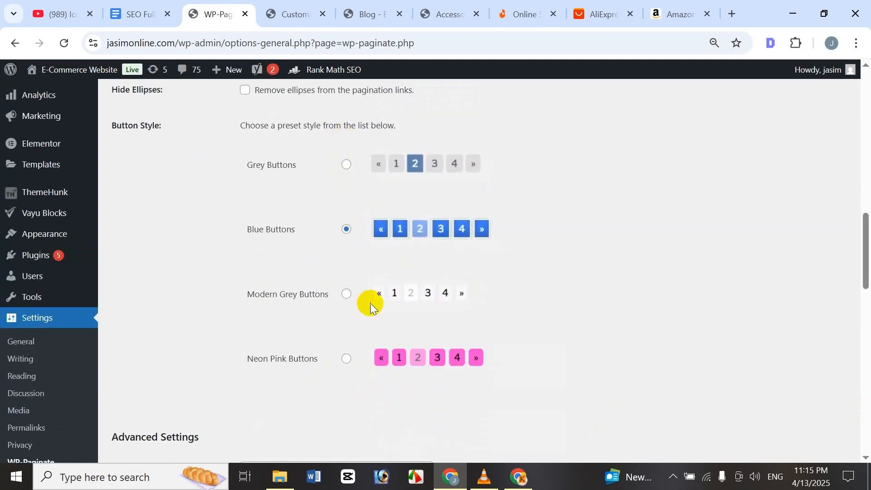
{"action": "left_click", "coordinate": [353, 358]}
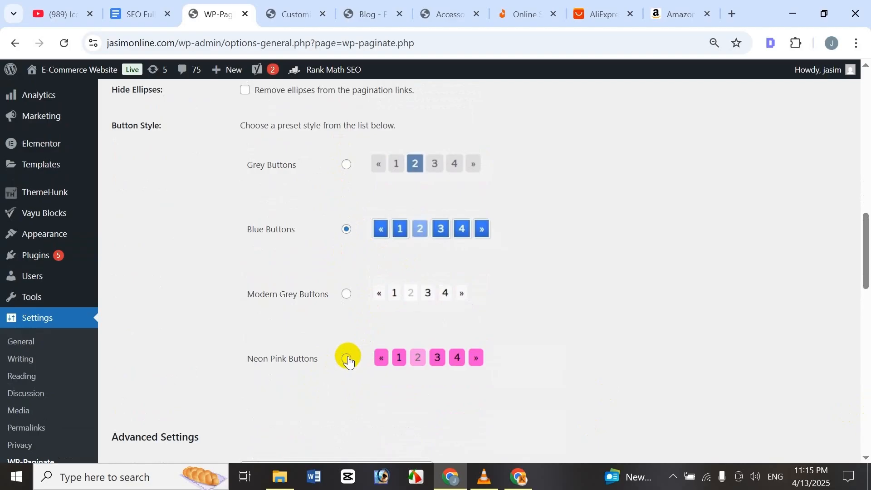
{"action": "scroll", "coordinate": [349, 357], "scroll_direction": "down", "scroll_amount": 3}
{"action": "scroll", "coordinate": [348, 356], "scroll_direction": "down", "scroll_amount": 8}
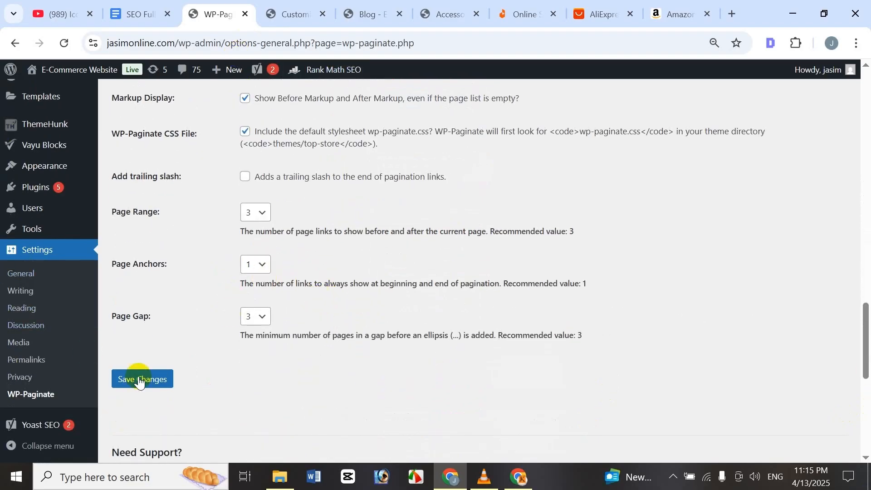
{"action": "scroll", "coordinate": [122, 336], "scroll_direction": "down", "scroll_amount": 3}
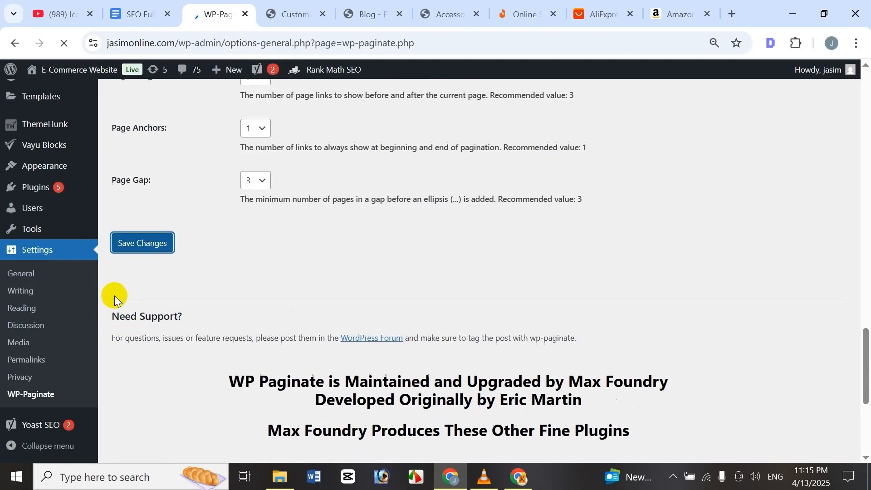
Step: Reload page 2 of the Accessories category and the Blog page, and examine the pagination styling on both
{"action": "left_click", "coordinate": [436, 6]}
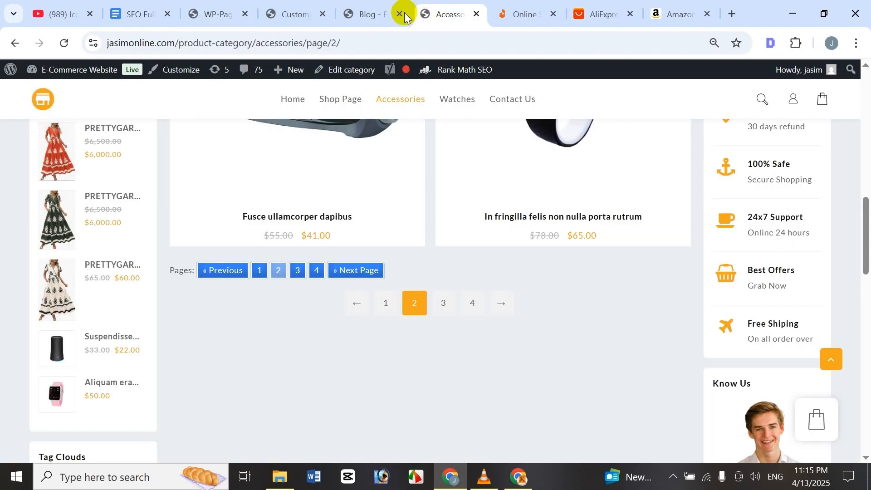
{"action": "left_click", "coordinate": [64, 43]}
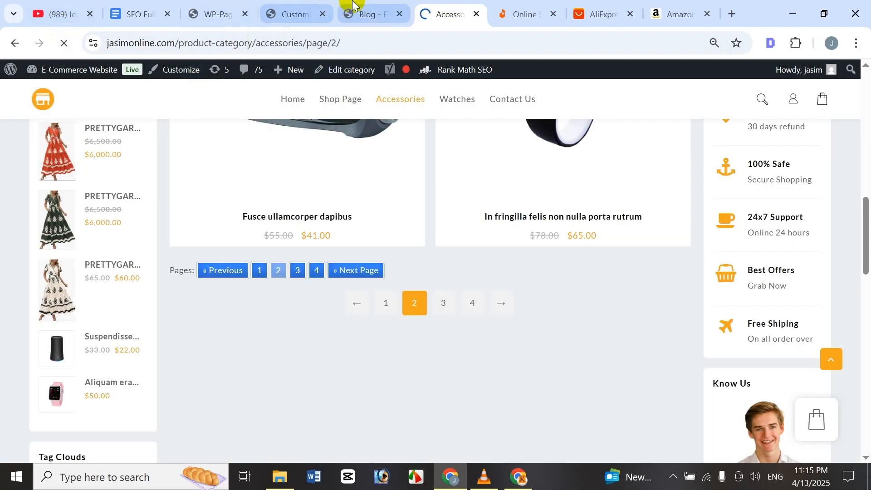
{"action": "left_click", "coordinate": [368, 14]}
{"action": "left_click", "coordinate": [64, 43]}
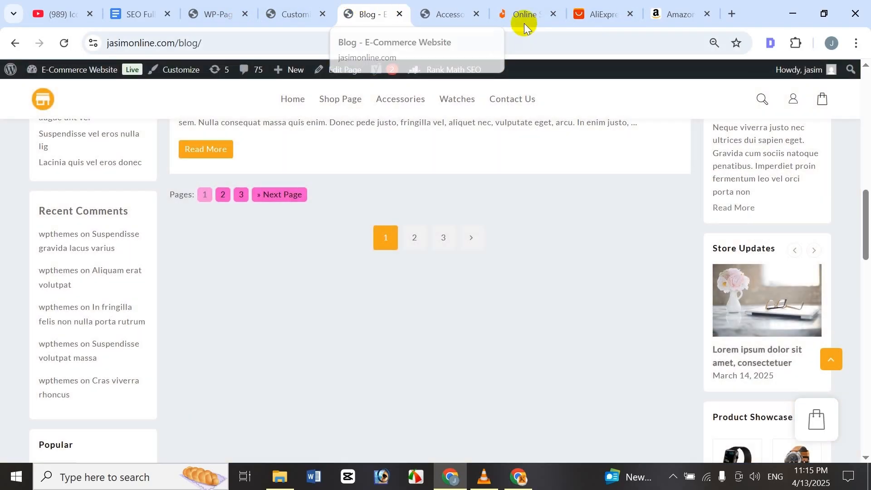
{"action": "left_click", "coordinate": [444, 12]}
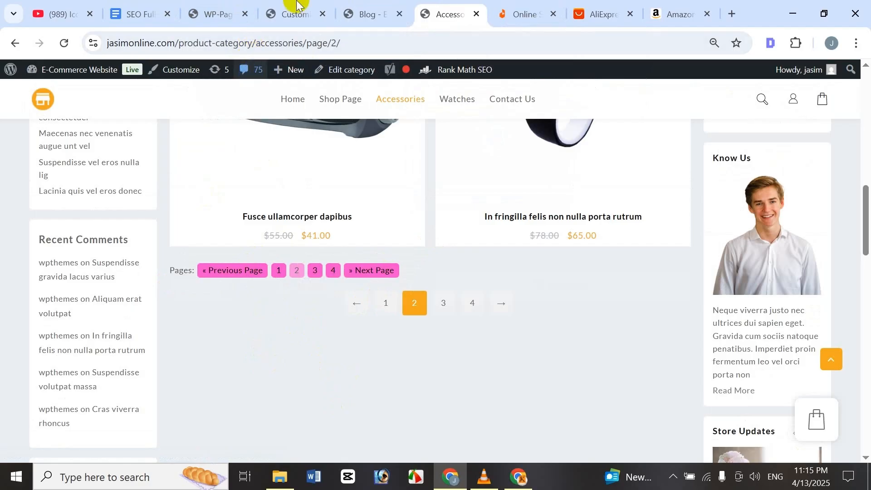
Step: Set the WP-Paginate button style to the Blue Buttons preset and save the settings
{"action": "left_click", "coordinate": [312, 6]}
{"action": "left_click", "coordinate": [214, 12]}
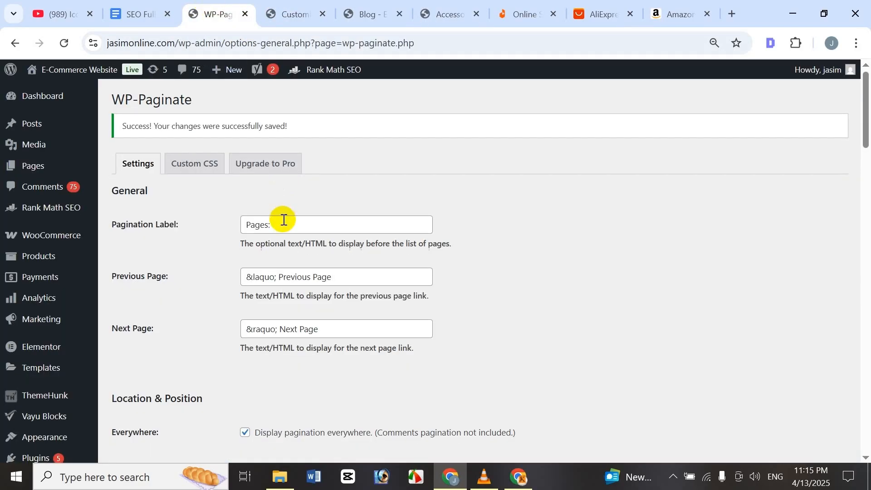
{"action": "scroll", "coordinate": [284, 222], "scroll_direction": "down", "scroll_amount": 10}
{"action": "scroll", "coordinate": [285, 222], "scroll_direction": "down", "scroll_amount": 4}
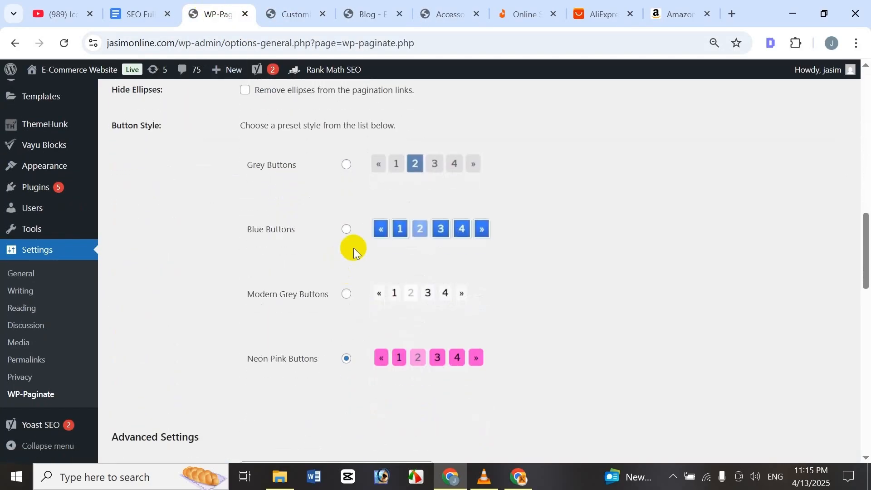
{"action": "left_click", "coordinate": [347, 222]}
{"action": "scroll", "coordinate": [344, 244], "scroll_direction": "down", "scroll_amount": 6}
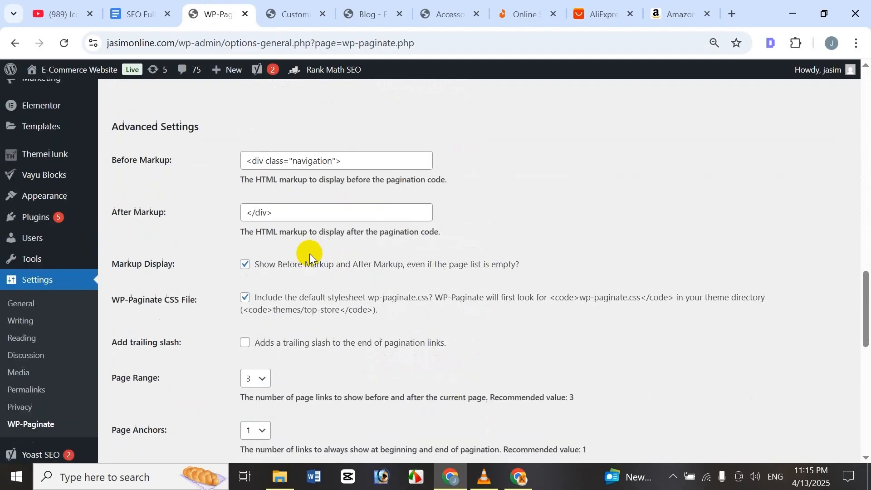
{"action": "scroll", "coordinate": [323, 255], "scroll_direction": "up", "scroll_amount": 6}
{"action": "scroll", "coordinate": [328, 390], "scroll_direction": "down", "scroll_amount": 15}
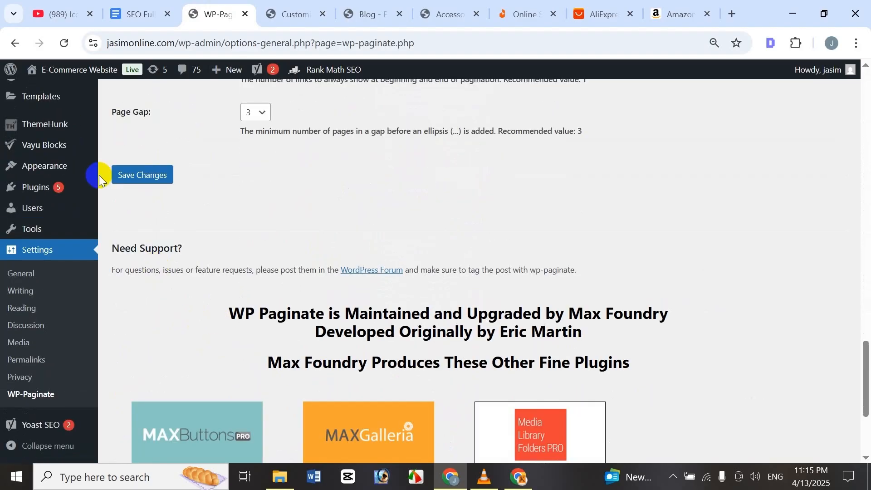
{"action": "left_click", "coordinate": [126, 182]}
{"action": "scroll", "coordinate": [138, 192], "scroll_direction": "up", "scroll_amount": 15}
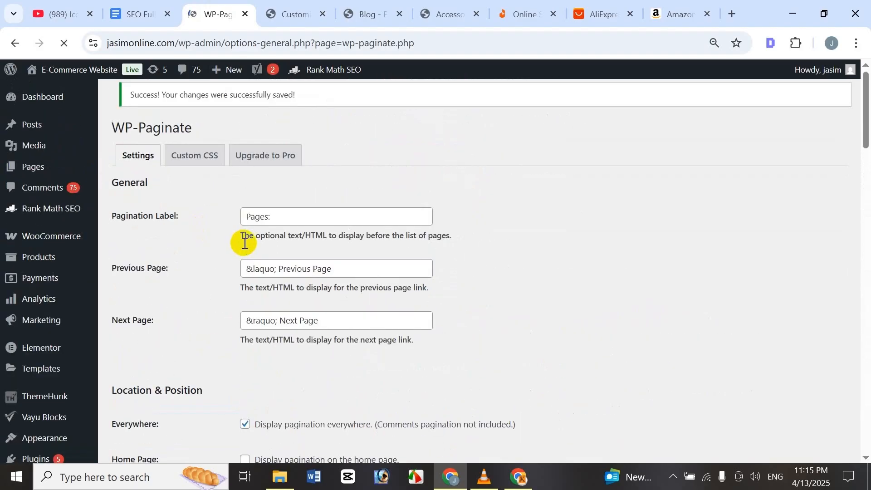
Step: Refresh the Accessories category and Blog pages and compare their pagination buttons under the Blue Buttons style
{"action": "left_click", "coordinate": [439, 9]}
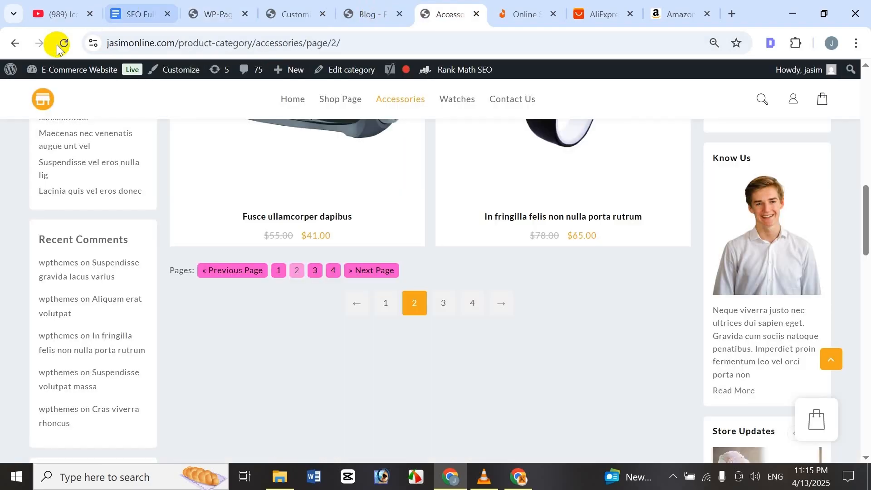
{"action": "left_click", "coordinate": [66, 43]}
{"action": "left_click", "coordinate": [369, 12]}
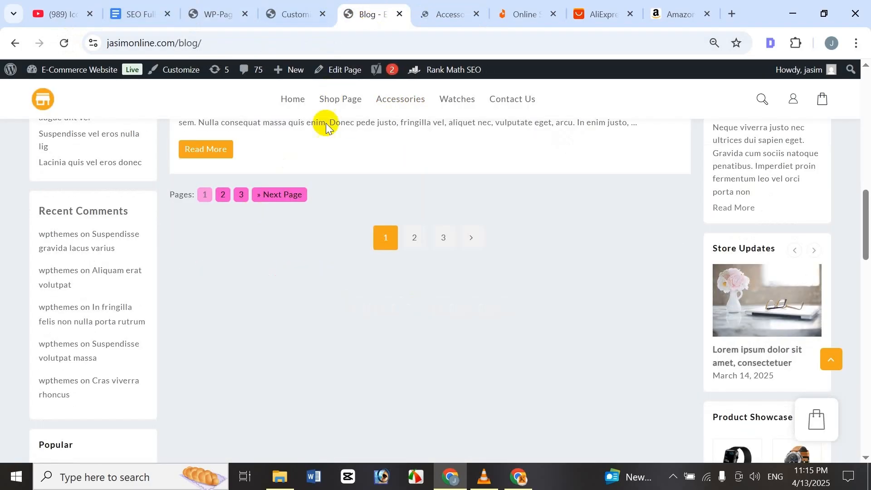
{"action": "left_click", "coordinate": [441, 12]}
{"action": "key", "text": "ctrl+shift+Tab"}
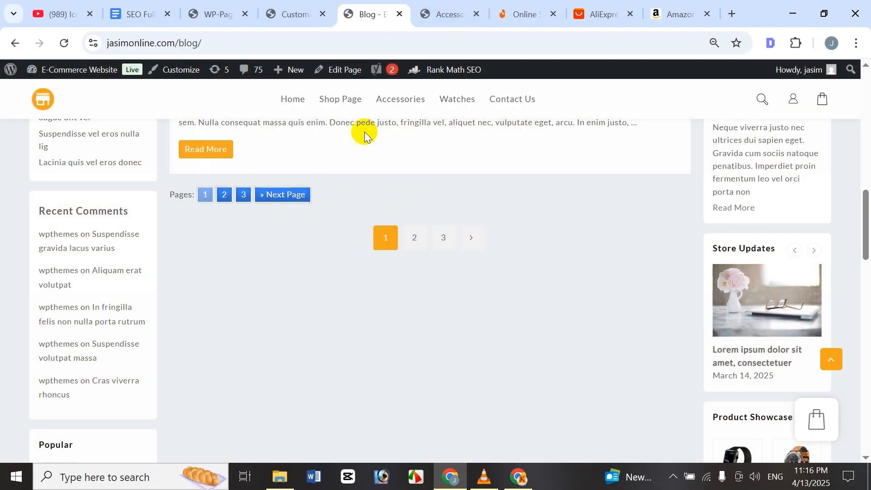
{"action": "left_click", "coordinate": [439, 6]}
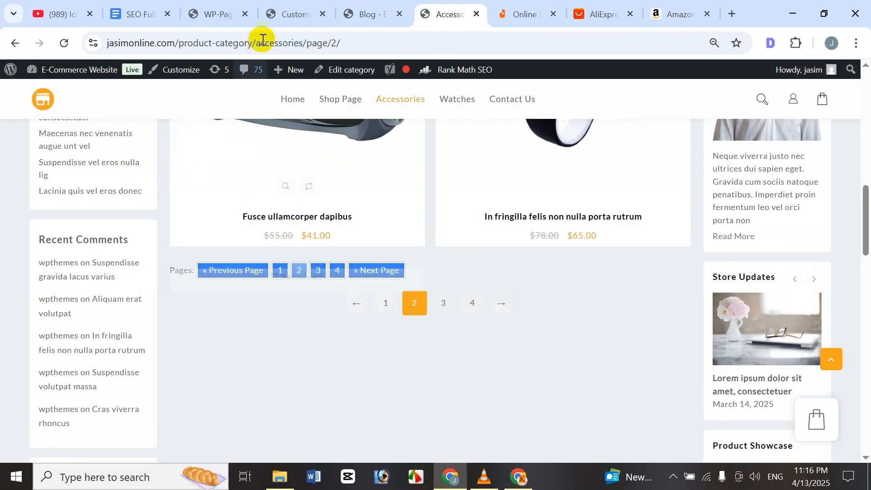
{"action": "left_click", "coordinate": [349, 12]}
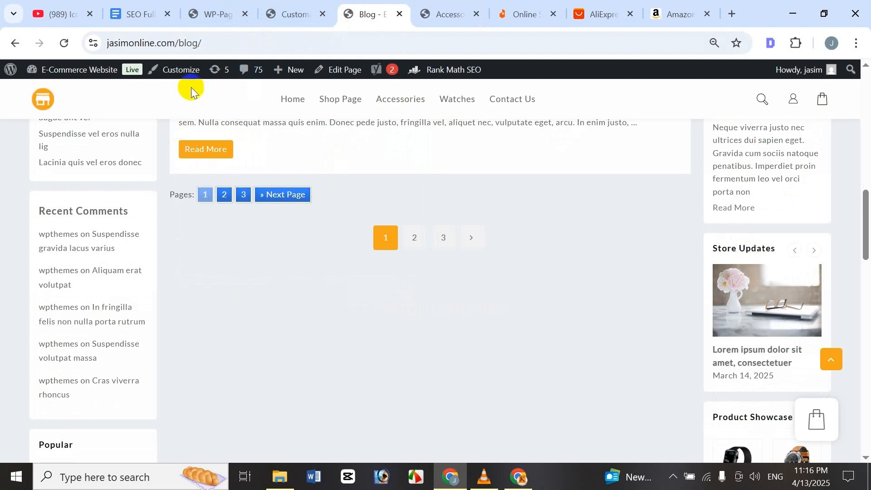
Step: Shorten the previous page text in the WP-Paginate settings to "&laquo; Previous" and save the changes
{"action": "left_click", "coordinate": [230, 12]}
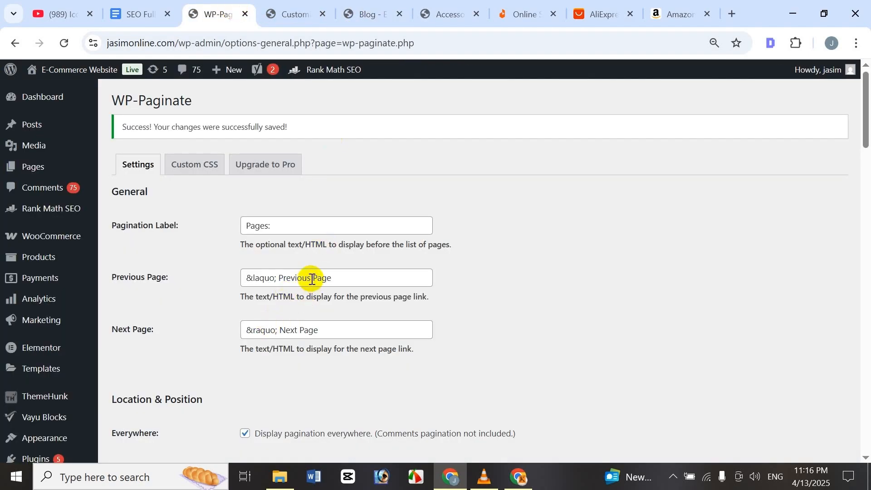
{"action": "left_click_drag", "start_coordinate": [312, 279], "coordinate": [358, 278]}
{"action": "key", "text": "BackSpace"}
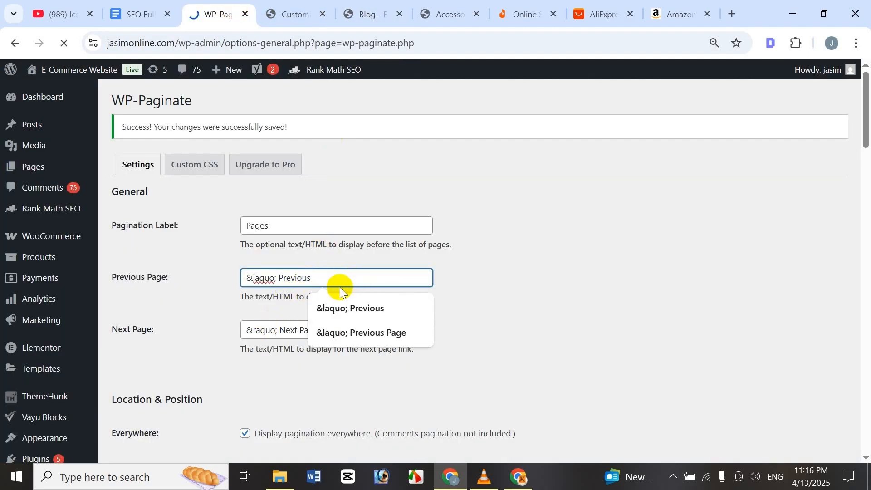
{"action": "scroll", "coordinate": [291, 281], "scroll_direction": "down", "scroll_amount": 4}
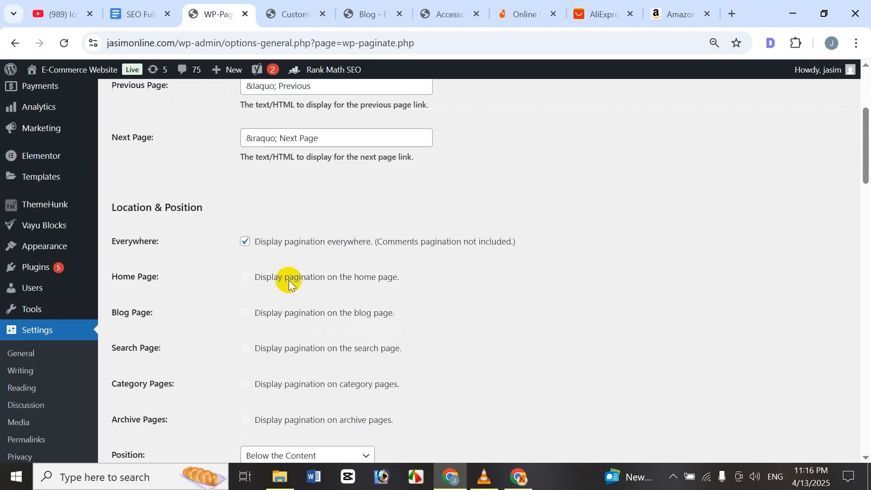
{"action": "scroll", "coordinate": [289, 282], "scroll_direction": "down", "scroll_amount": 20}
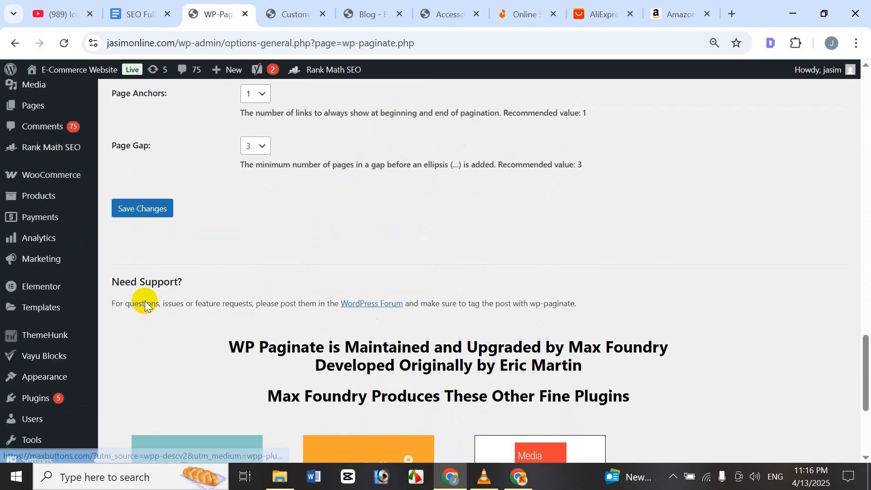
{"action": "scroll", "coordinate": [146, 295], "scroll_direction": "up", "scroll_amount": 1}
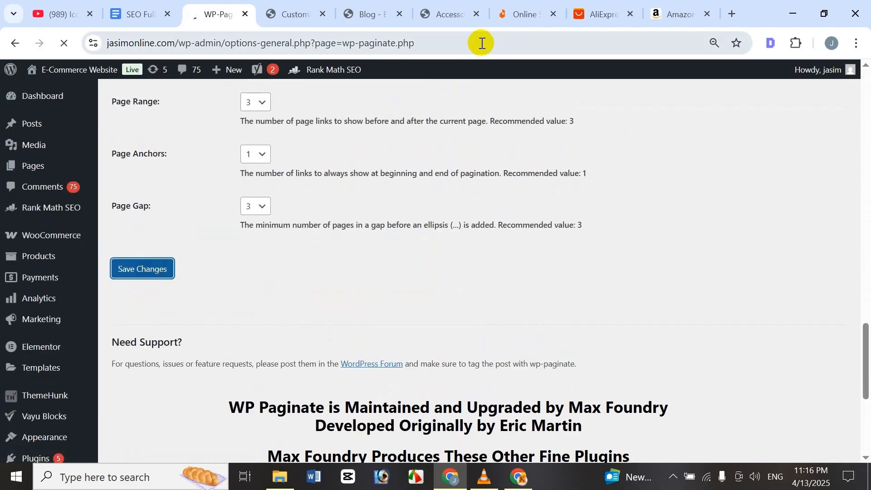
Step: Reload page 2 of the Accessories category to check the previous page link, and review the pagination topics in the Google Docs outline
{"action": "left_click", "coordinate": [457, 13]}
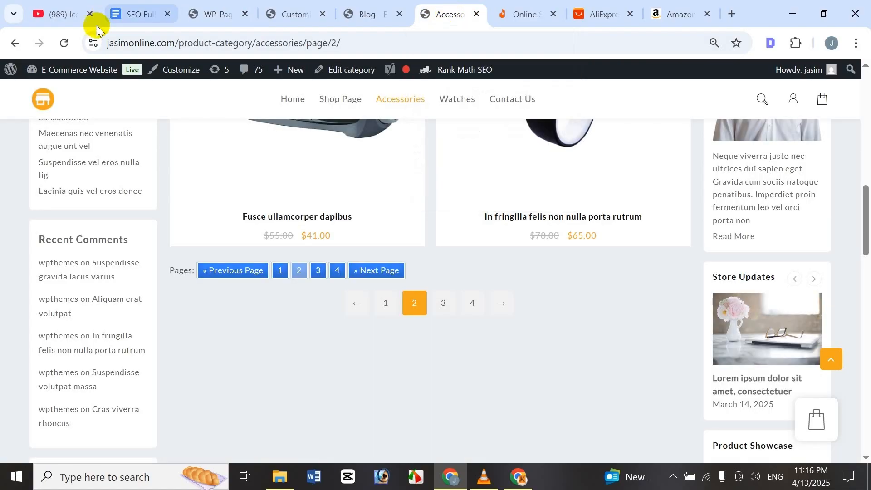
{"action": "left_click", "coordinate": [65, 44]}
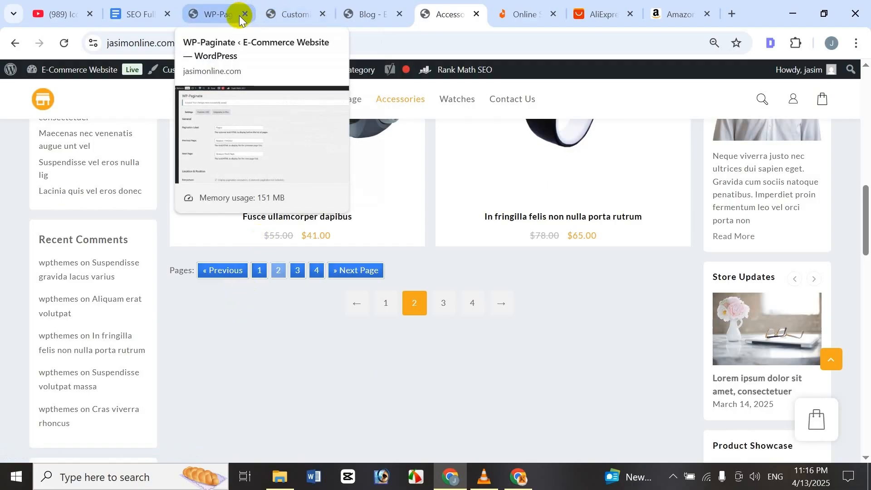
{"action": "left_click", "coordinate": [128, 15]}
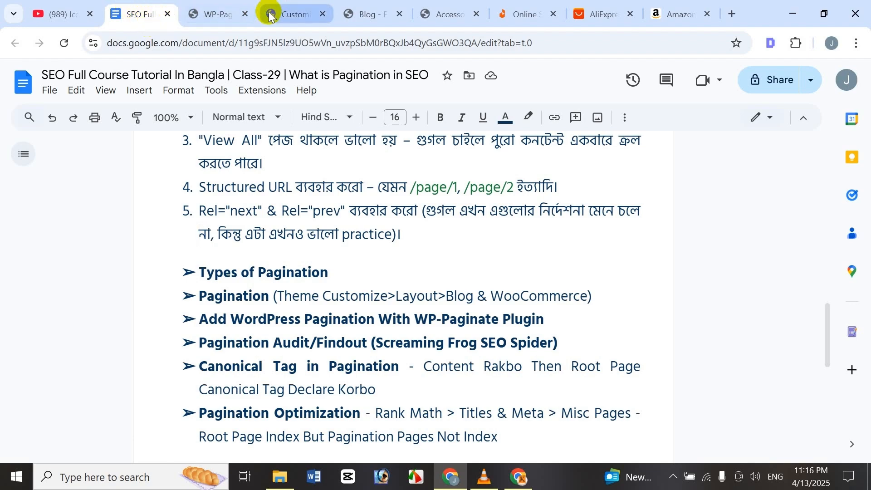
{"action": "mouse_move", "coordinate": [271, 17]}
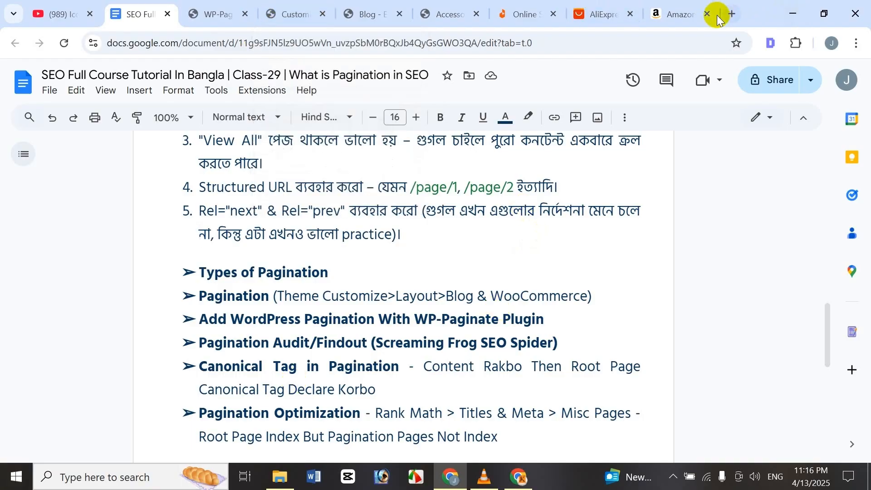
Step: Search Google for "screaming frog" in a new browser tab and open the Screaming Frog SEO Spider website crawler page
{"action": "left_click", "coordinate": [732, 14]}
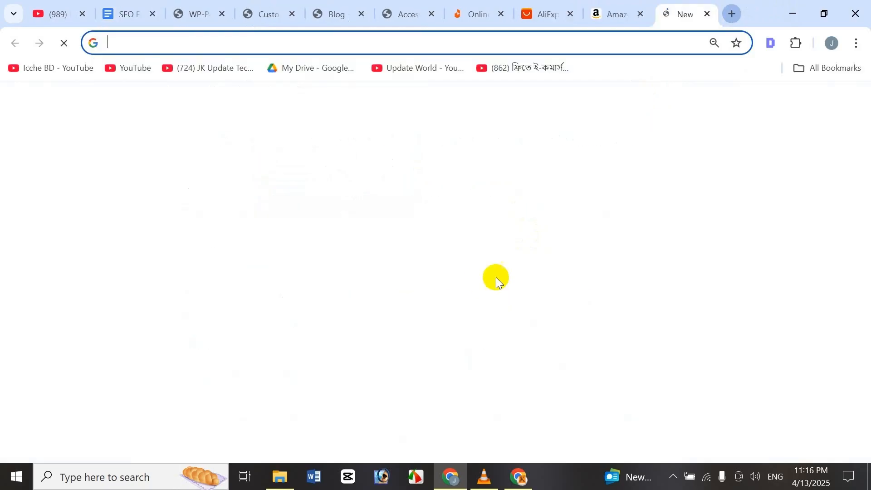
{"action": "left_click", "coordinate": [480, 265]}
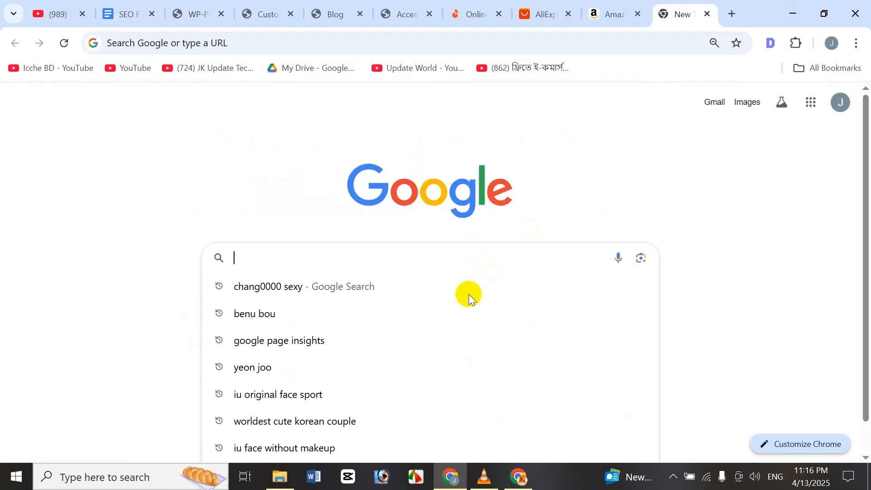
{"action": "left_click", "coordinate": [621, 286]}
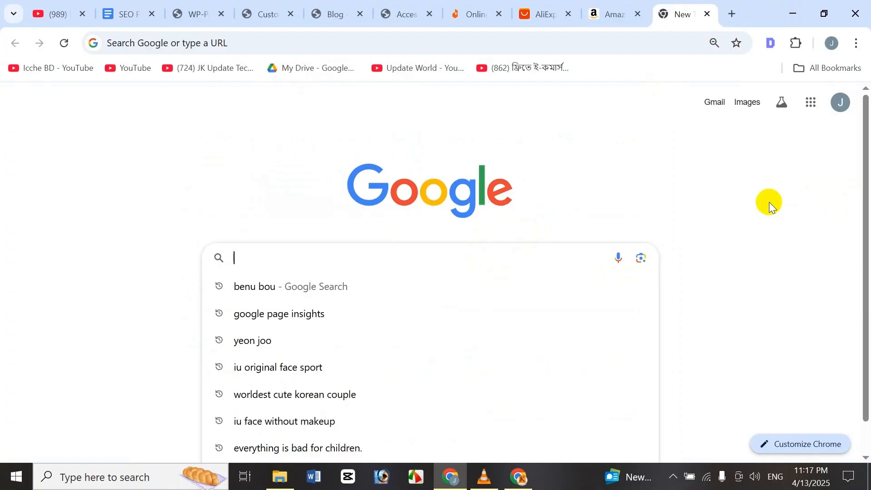
{"action": "type", "text": "sr"}
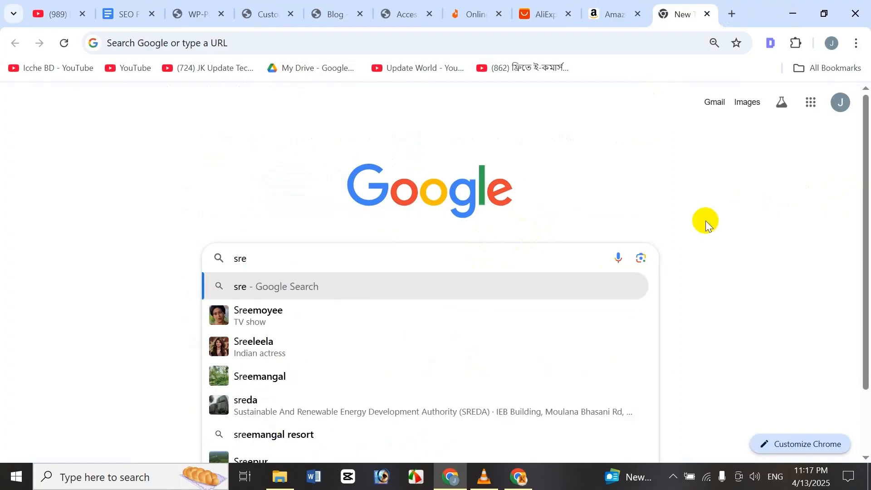
{"action": "key", "text": "BackSpace"}
{"action": "type", "text": "cre"}
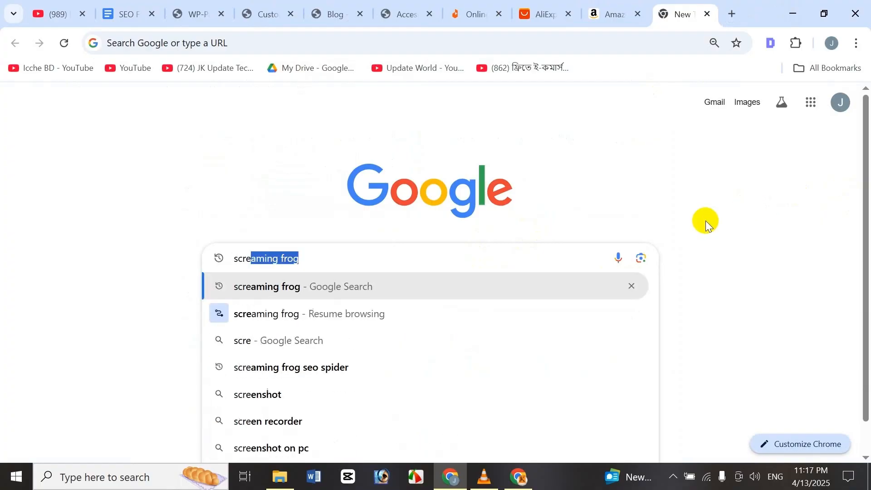
{"action": "key", "text": "Return"}
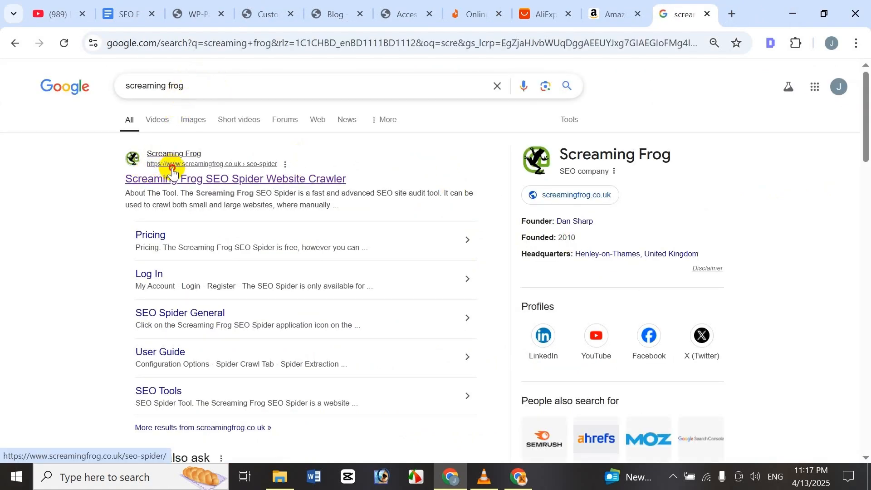
{"action": "left_click", "coordinate": [200, 178]}
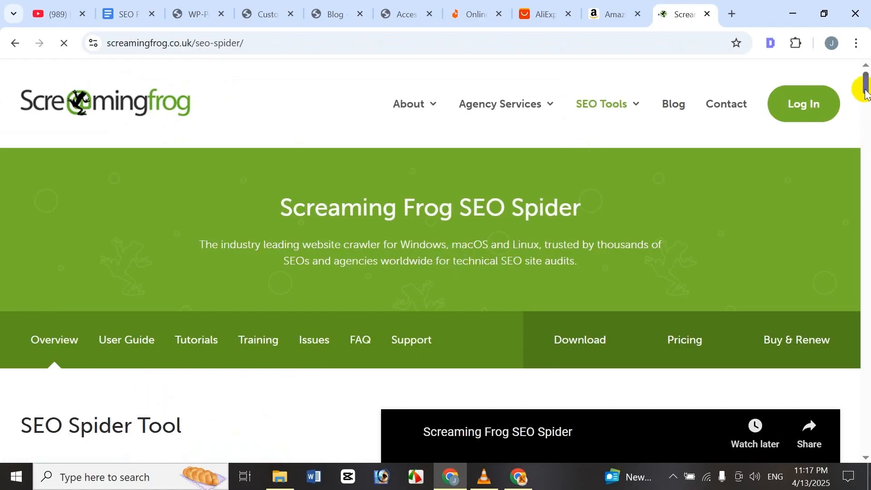
Step: Examine the SEO Spider download options and operating system choices, and compare the features and price of the free and paid versions
{"action": "mouse_move", "coordinate": [867, 93]}
{"action": "left_mouse_down"}
{"action": "mouse_move", "coordinate": [865, 132]}
{"action": "mouse_move", "coordinate": [865, 106]}
{"action": "left_mouse_up"}
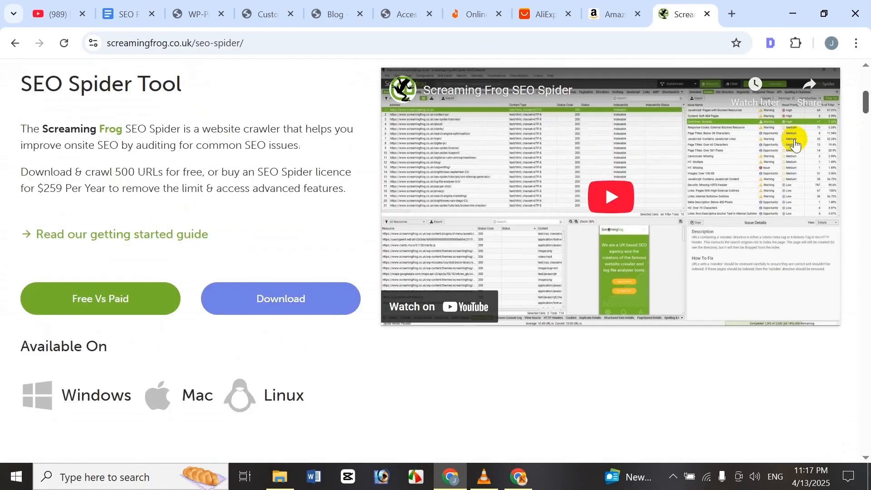
{"action": "left_click", "coordinate": [279, 300]}
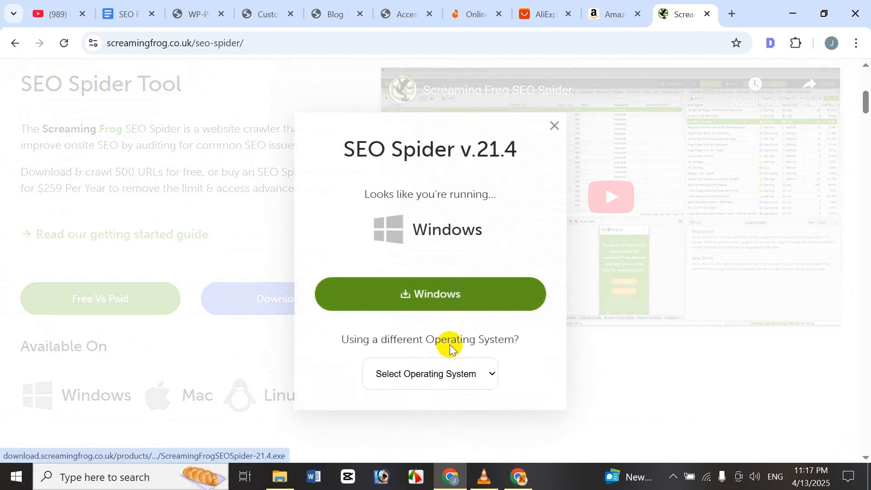
{"action": "left_click", "coordinate": [430, 375]}
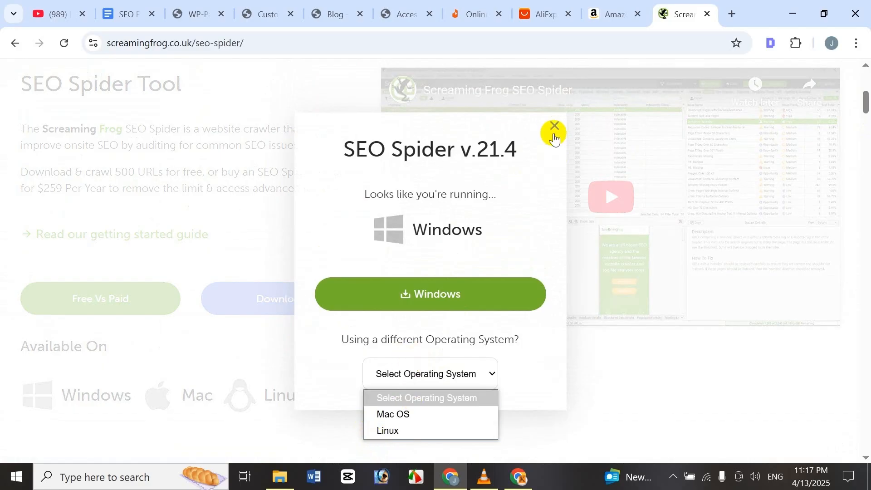
{"action": "left_click", "coordinate": [550, 128]}
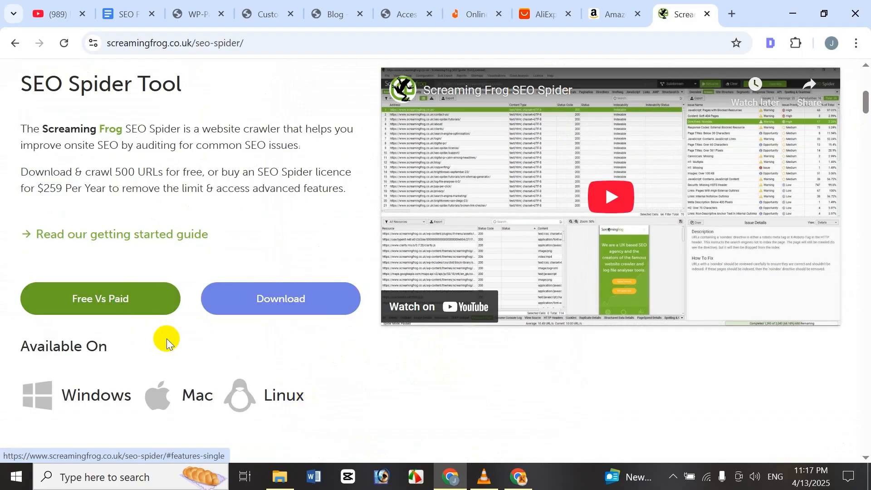
{"action": "left_click", "coordinate": [149, 298]}
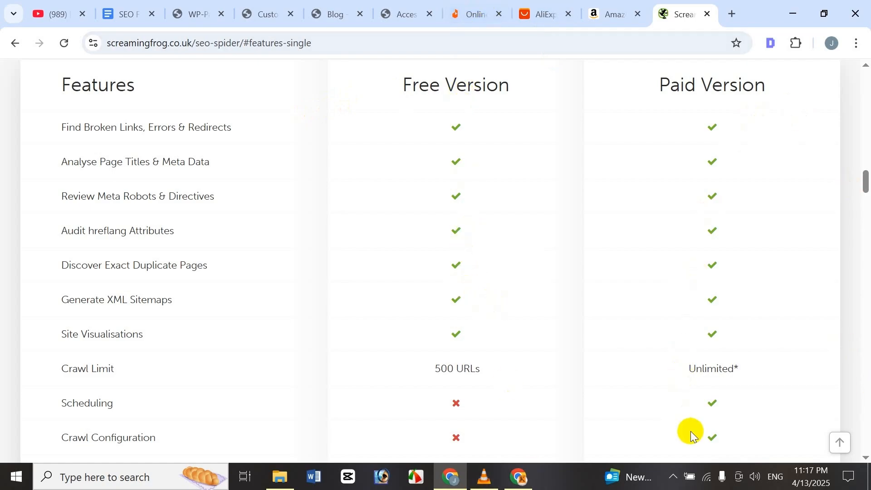
{"action": "scroll", "coordinate": [607, 131], "scroll_direction": "down", "scroll_amount": 20}
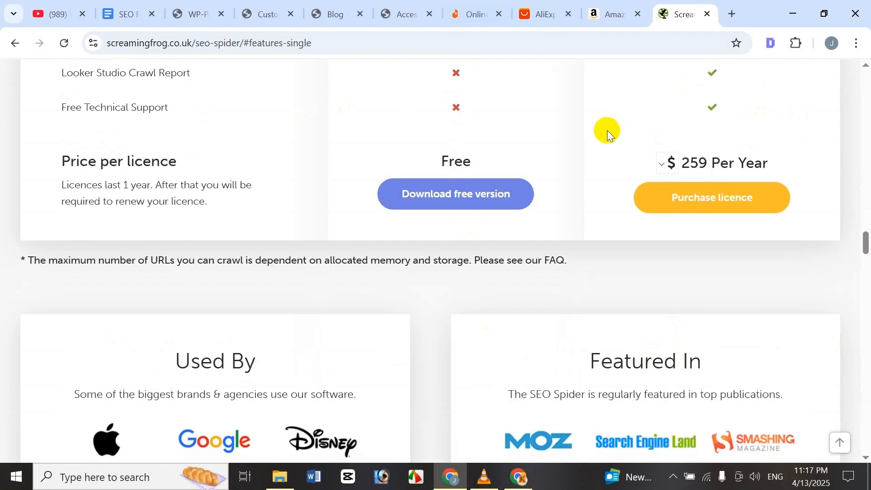
{"action": "scroll", "coordinate": [608, 127], "scroll_direction": "up", "scroll_amount": 20}
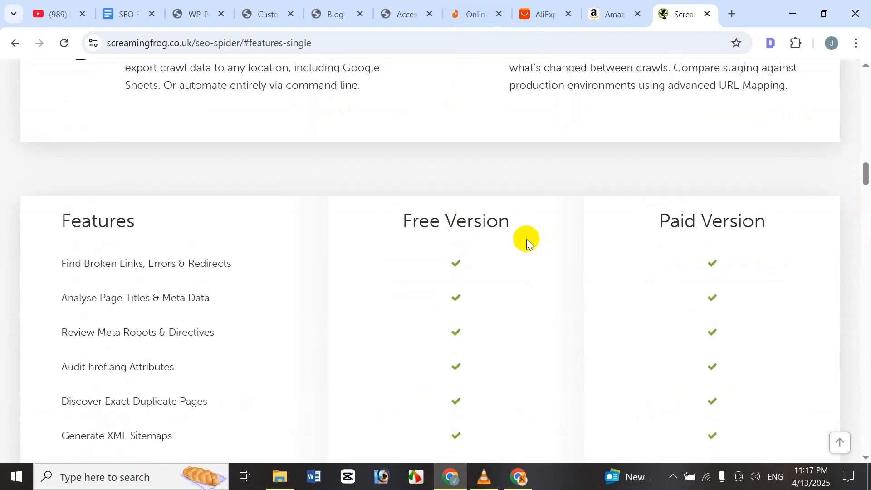
{"action": "scroll", "coordinate": [527, 239], "scroll_direction": "up", "scroll_amount": 20}
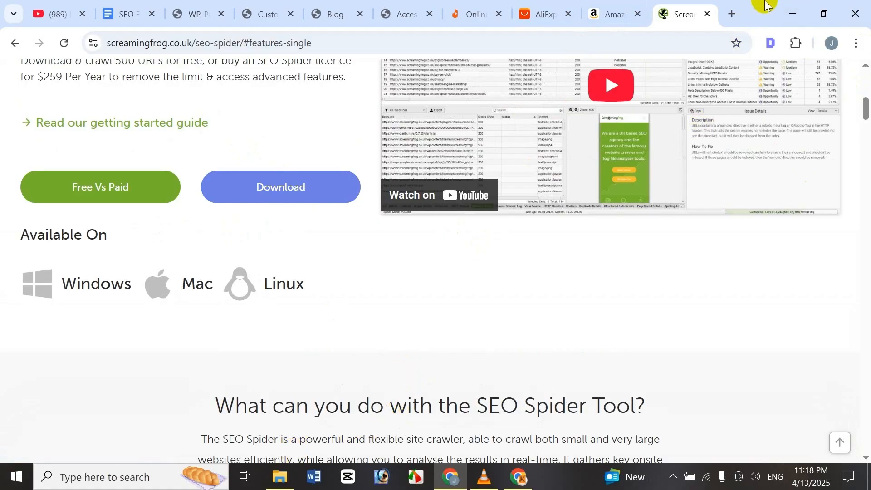
Step: Launch the installed Screaming Frog SEO Spider from the desktop, check the pagination audit topic in the outline, and switch to its main window
{"action": "key", "text": "super+d"}
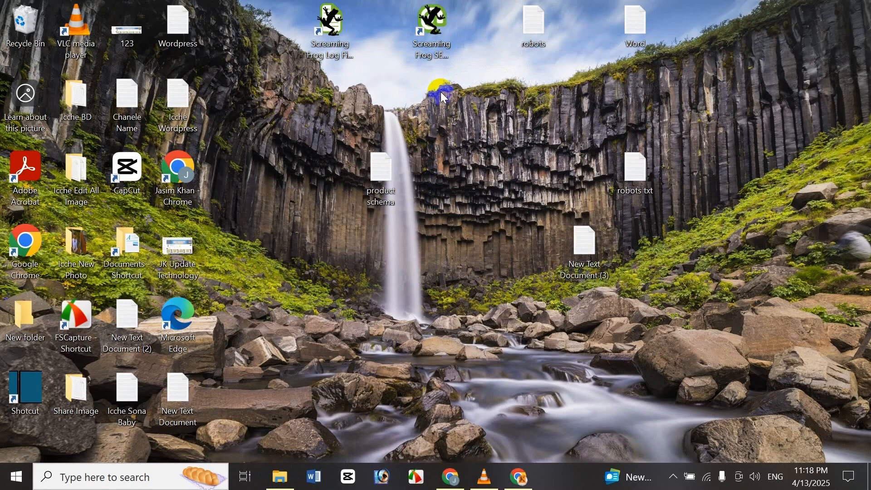
{"action": "double_click", "coordinate": [451, 37]}
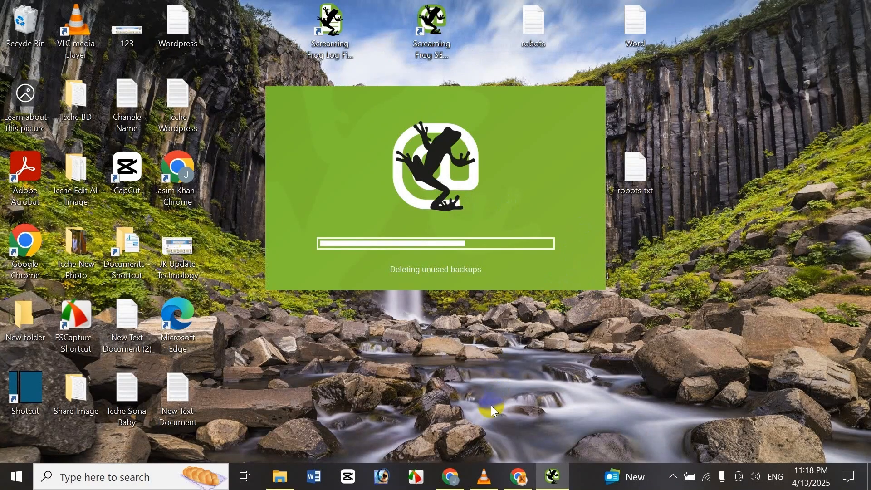
{"action": "left_click", "coordinate": [452, 476]}
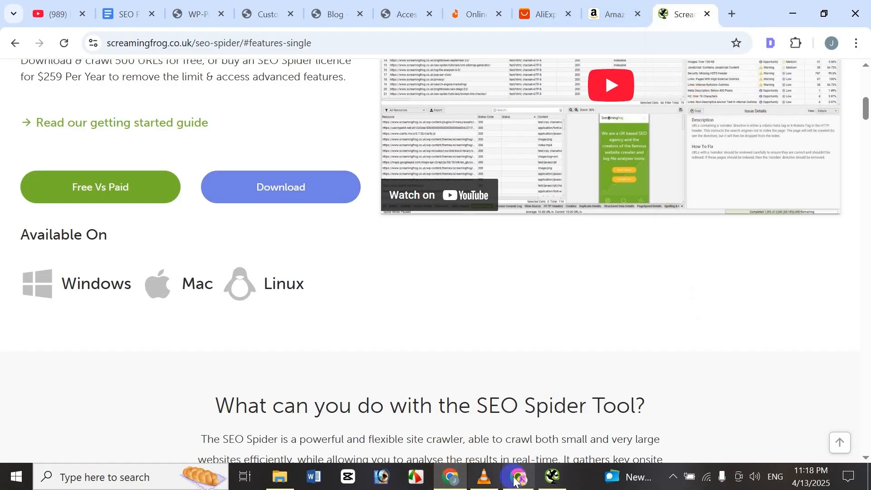
{"action": "left_click", "coordinate": [554, 477]}
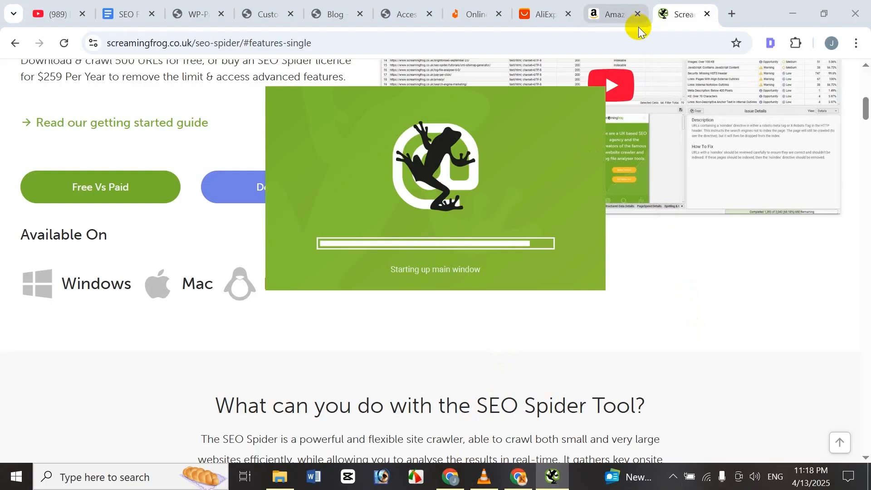
{"action": "mouse_move", "coordinate": [638, 26]}
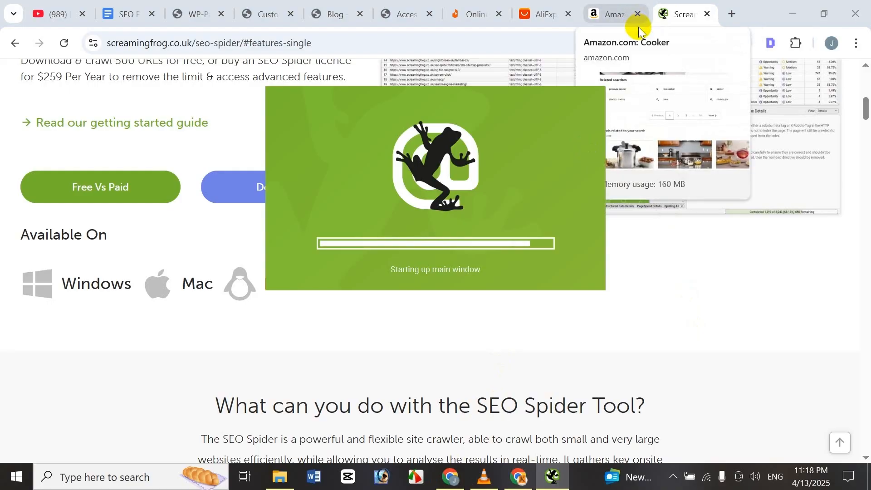
{"action": "left_click", "coordinate": [127, 14]}
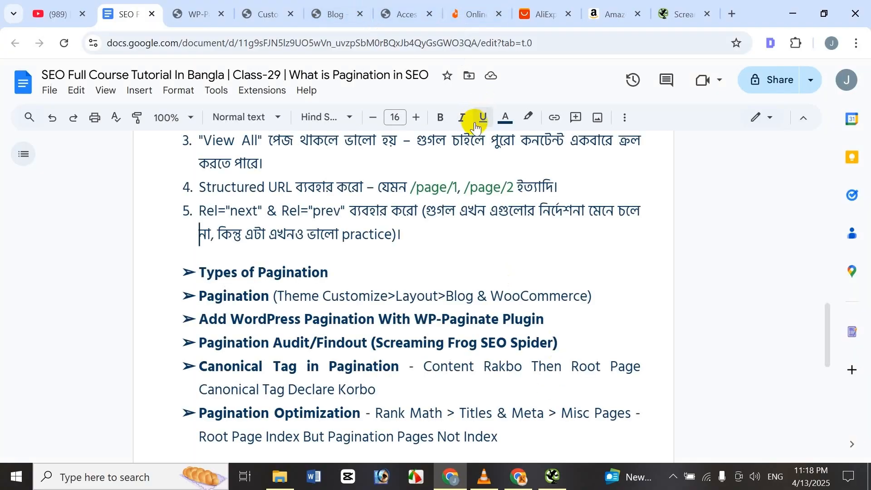
{"action": "left_click", "coordinate": [553, 478]}
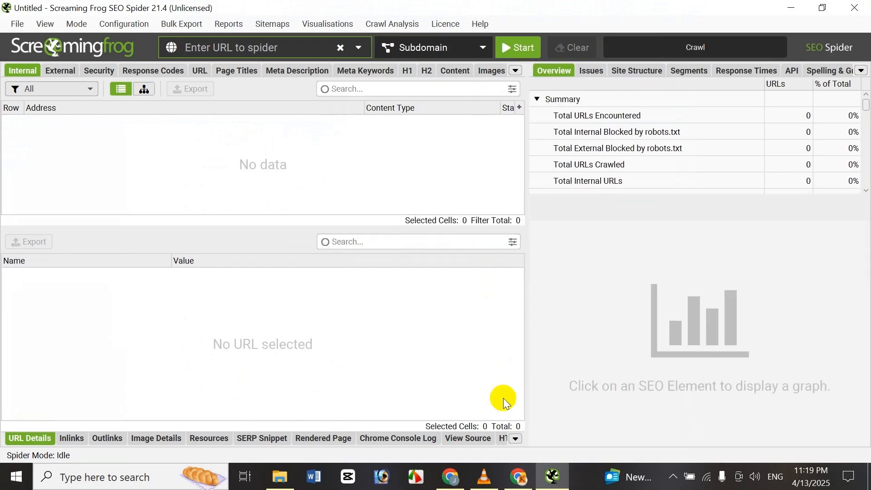
{"action": "left_click", "coordinate": [456, 481]}
{"action": "left_click", "coordinate": [282, 10]}
{"action": "left_click", "coordinate": [318, 11]}
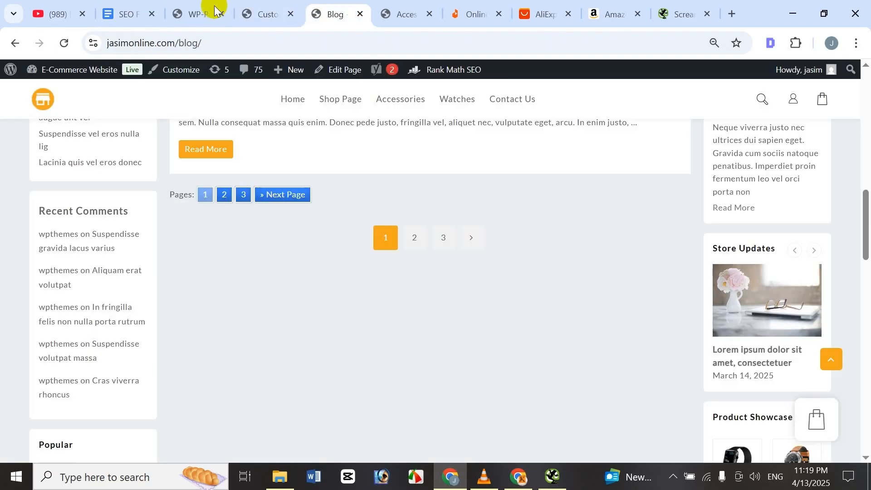
{"action": "left_click", "coordinate": [176, 42]}
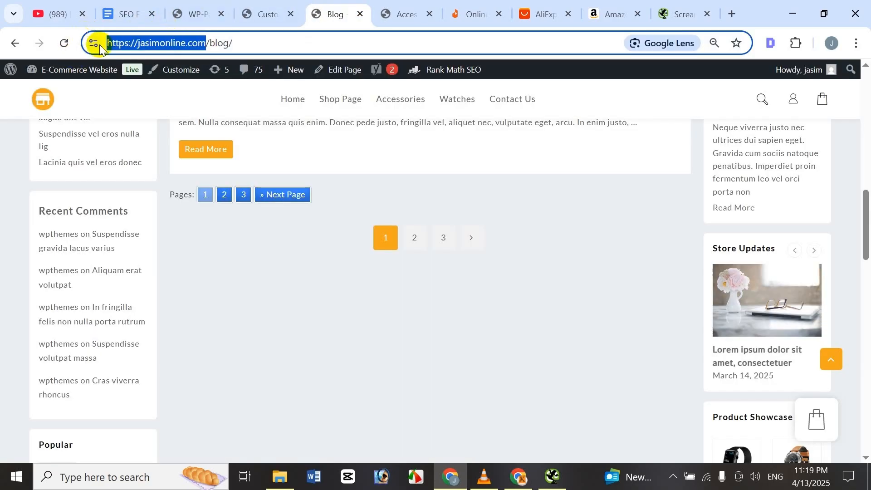
{"action": "left_click", "coordinate": [435, 339]}
{"action": "left_click", "coordinate": [553, 476]}
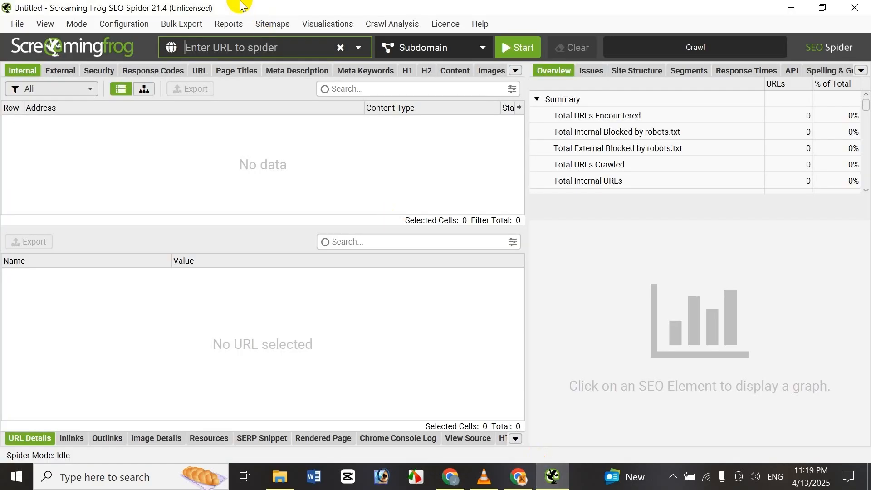
{"action": "key", "text": "Down"}
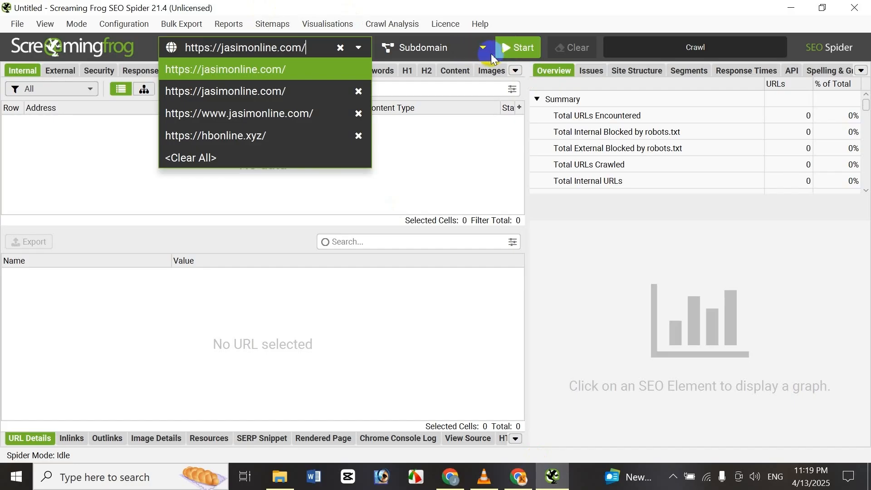
{"action": "left_click", "coordinate": [508, 53]}
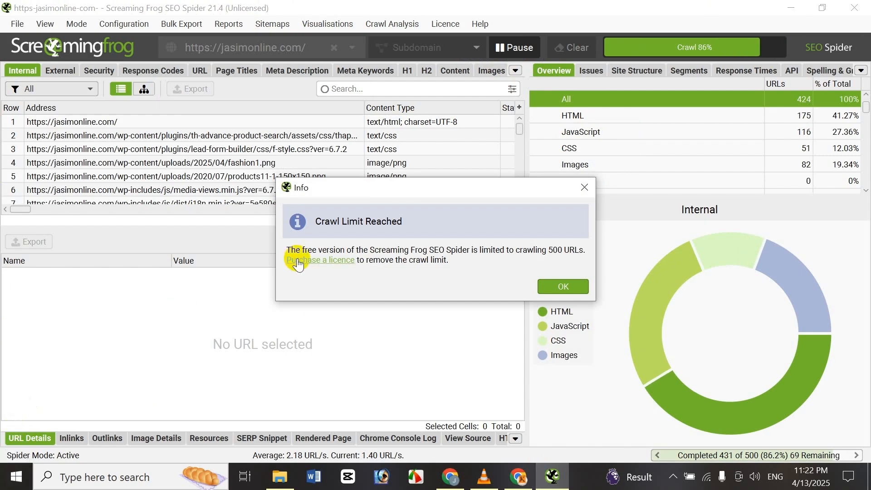
{"action": "left_click", "coordinate": [569, 283]}
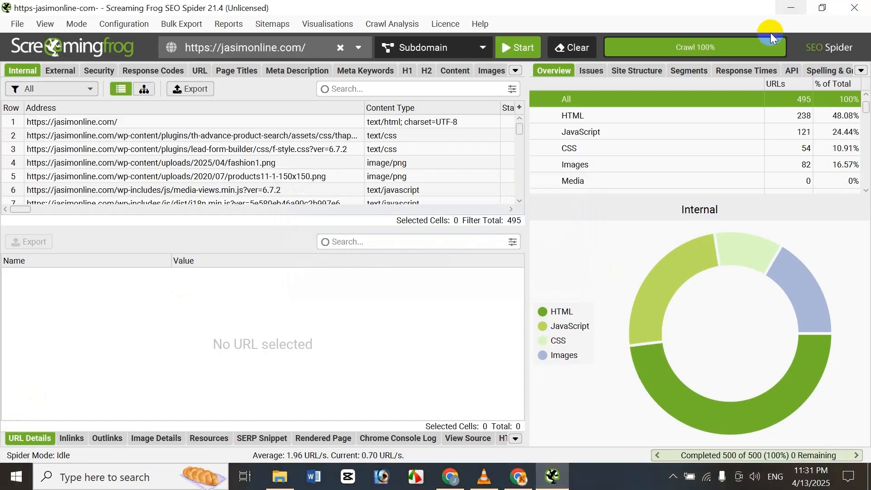
Step: Review the crawl overview's internal, external, security and response code categories for the store
{"action": "left_click", "coordinate": [676, 110]}
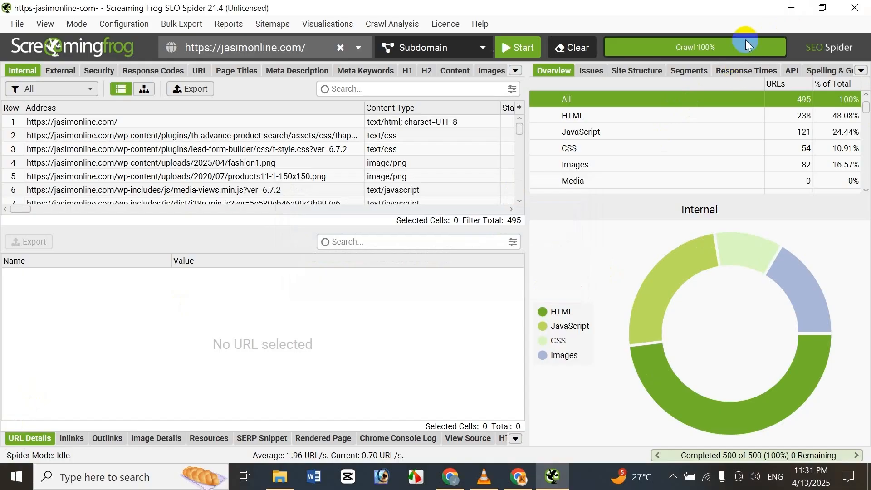
{"action": "scroll", "coordinate": [840, 113], "scroll_direction": "down", "scroll_amount": 2}
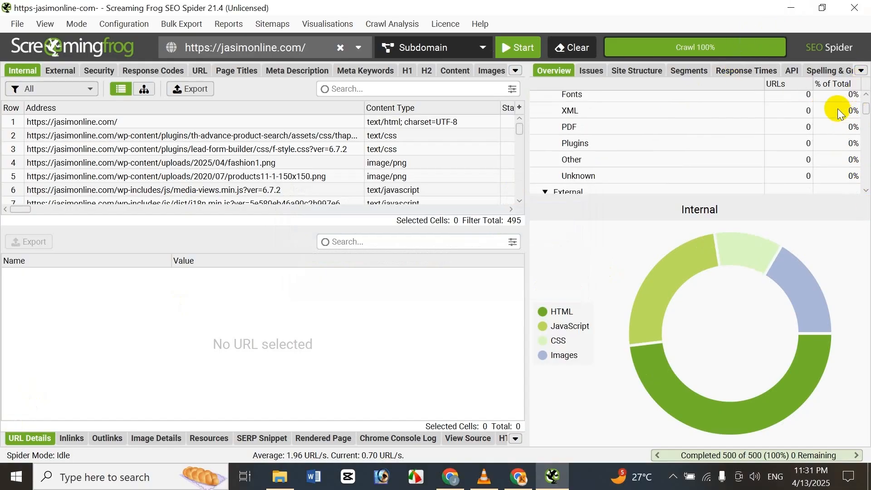
{"action": "scroll", "coordinate": [835, 105], "scroll_direction": "down", "scroll_amount": 5}
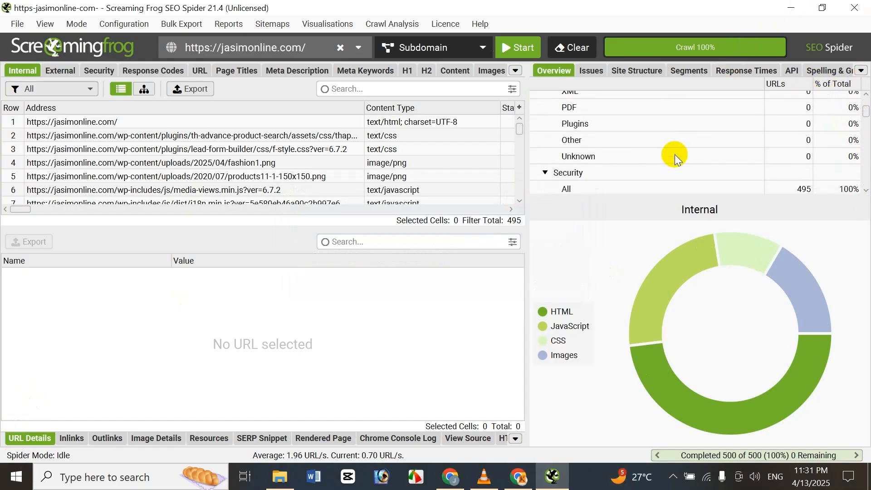
{"action": "scroll", "coordinate": [671, 149], "scroll_direction": "down", "scroll_amount": 6}
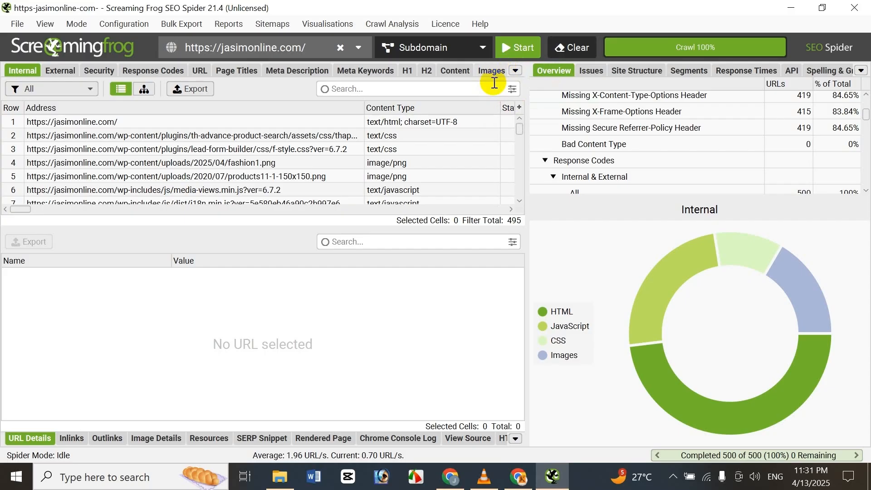
Step: Show the Pagination report for the crawled URLs and look through its available table filters
{"action": "left_click", "coordinate": [517, 72]}
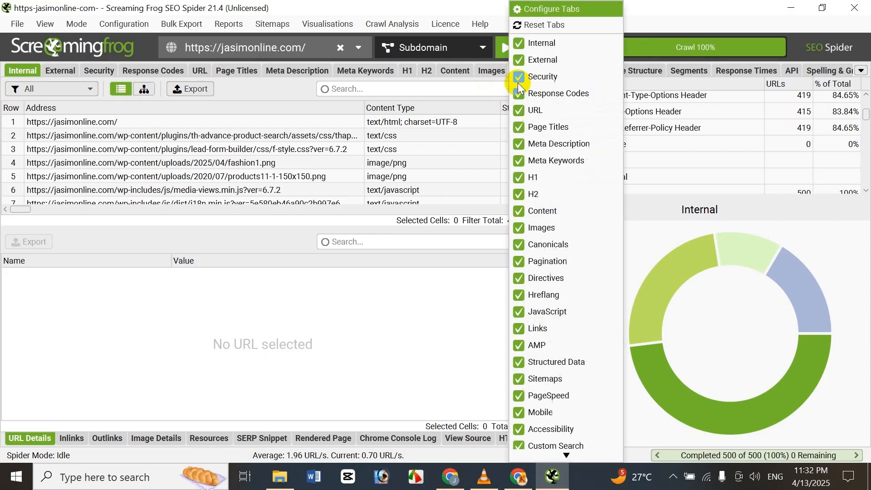
{"action": "left_click", "coordinate": [567, 263]}
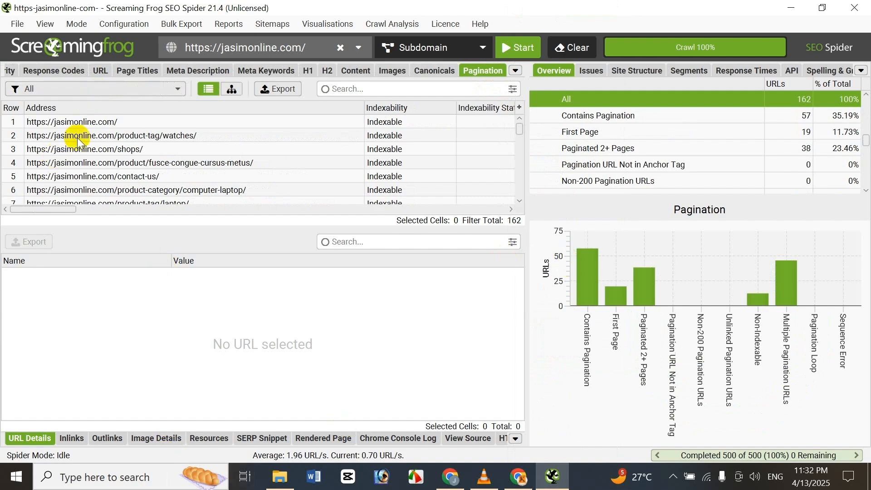
{"action": "left_click", "coordinate": [155, 88]}
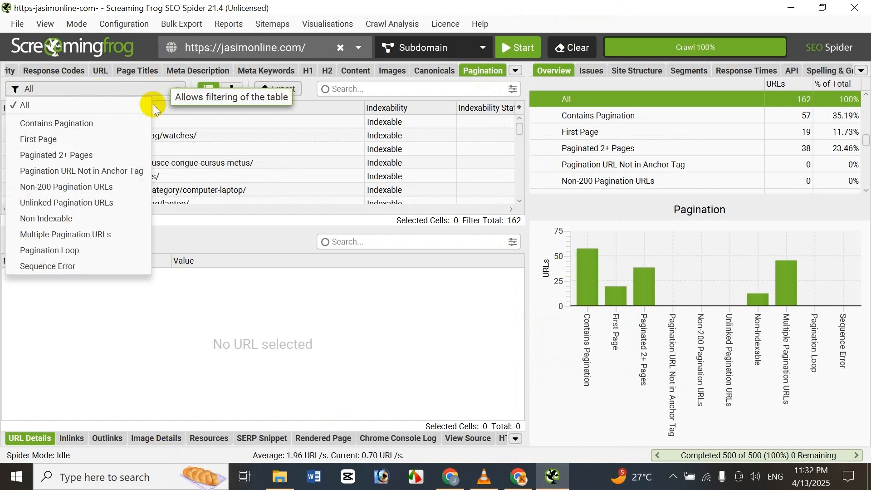
{"action": "left_click", "coordinate": [469, 337]}
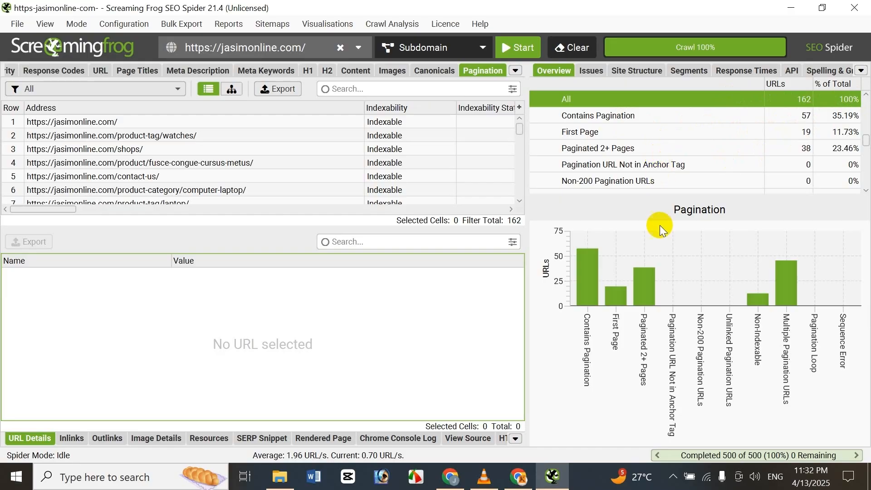
Step: Examine the pagination figures in the crawl overview, from Contains Pagination and First Page down to Pagination Loop and Sequence Error
{"action": "scroll", "coordinate": [688, 194], "scroll_direction": "down", "scroll_amount": 3}
{"action": "scroll", "coordinate": [708, 159], "scroll_direction": "up", "scroll_amount": 4}
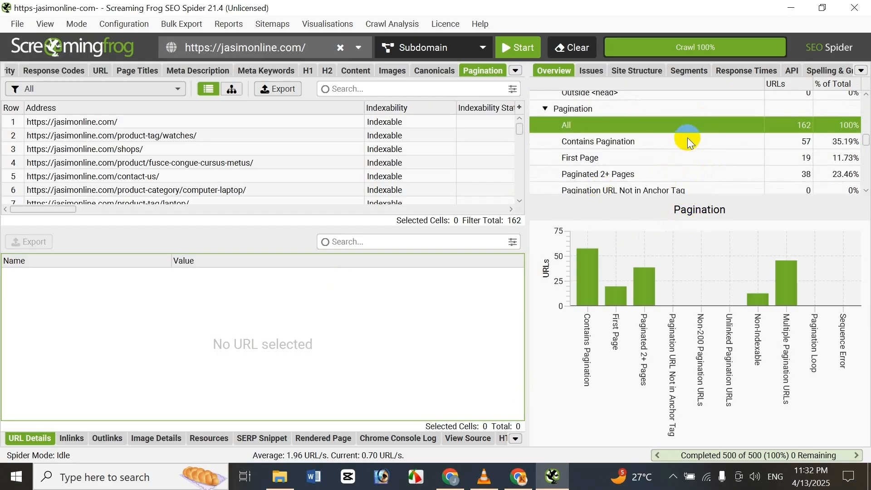
{"action": "scroll", "coordinate": [685, 155], "scroll_direction": "down", "scroll_amount": 1}
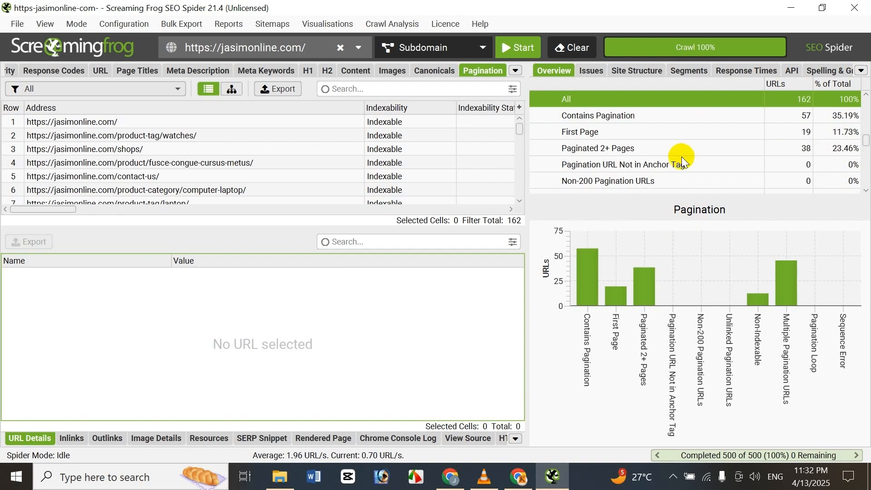
{"action": "scroll", "coordinate": [678, 161], "scroll_direction": "up", "scroll_amount": 1}
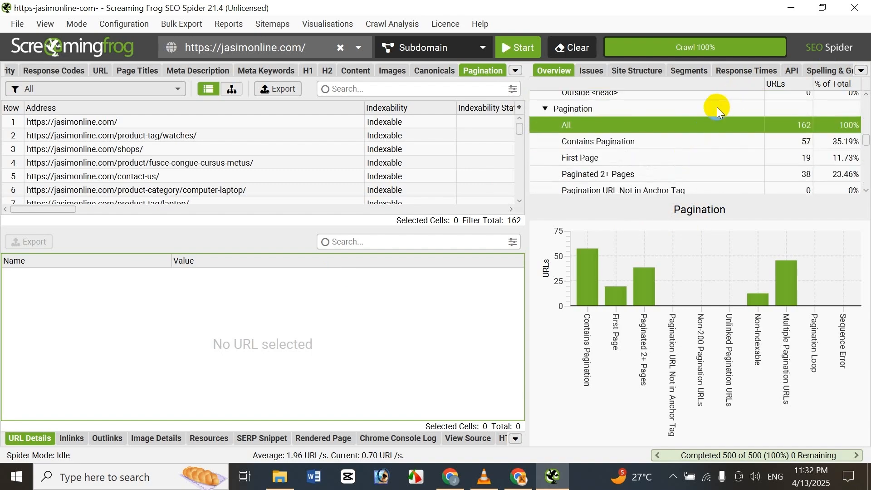
{"action": "scroll", "coordinate": [717, 107], "scroll_direction": "down", "scroll_amount": 3}
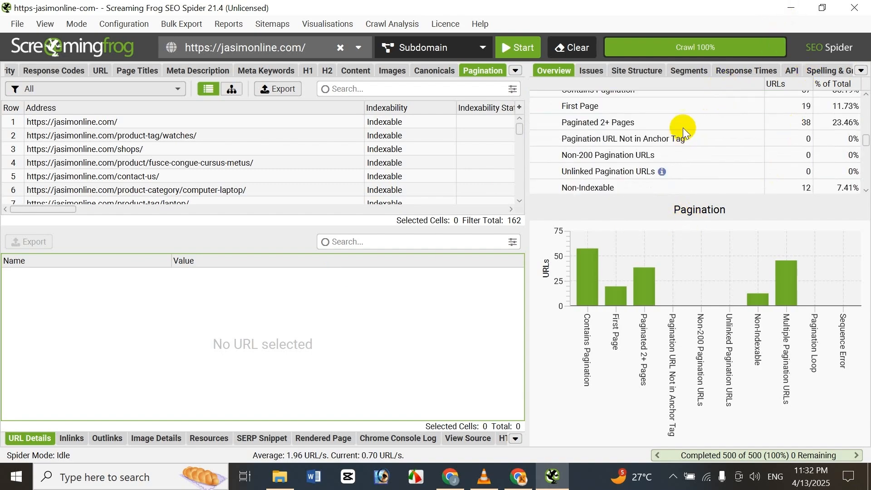
{"action": "scroll", "coordinate": [682, 127], "scroll_direction": "down", "scroll_amount": 5}
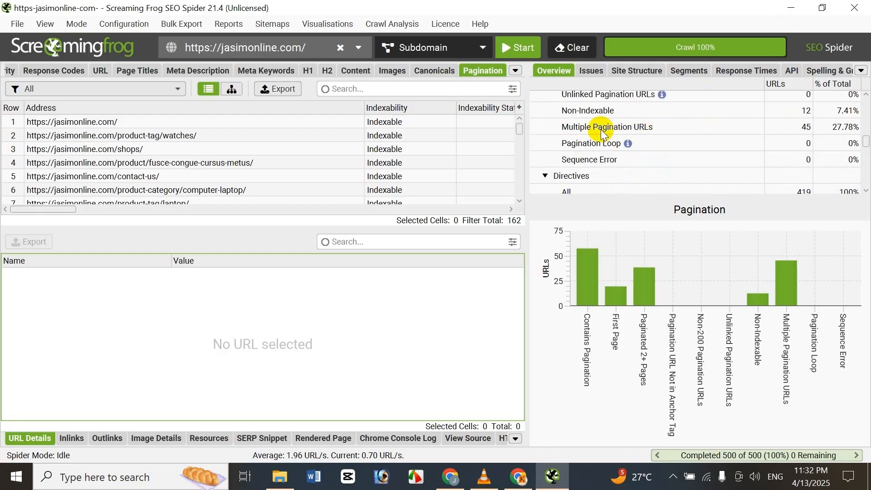
{"action": "scroll", "coordinate": [690, 118], "scroll_direction": "up", "scroll_amount": 1}
{"action": "scroll", "coordinate": [709, 100], "scroll_direction": "down", "scroll_amount": 5}
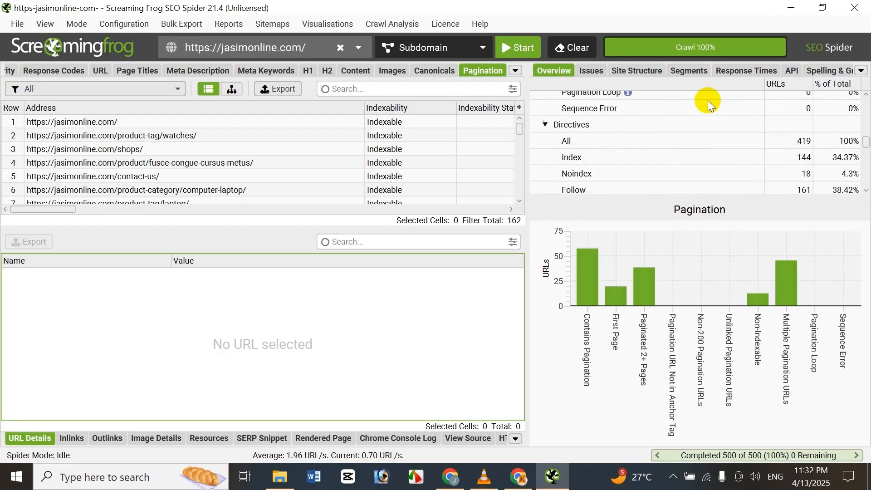
{"action": "scroll", "coordinate": [695, 91], "scroll_direction": "up", "scroll_amount": 5}
{"action": "scroll", "coordinate": [793, 166], "scroll_direction": "up", "scroll_amount": 2}
{"action": "scroll", "coordinate": [792, 166], "scroll_direction": "up", "scroll_amount": 3}
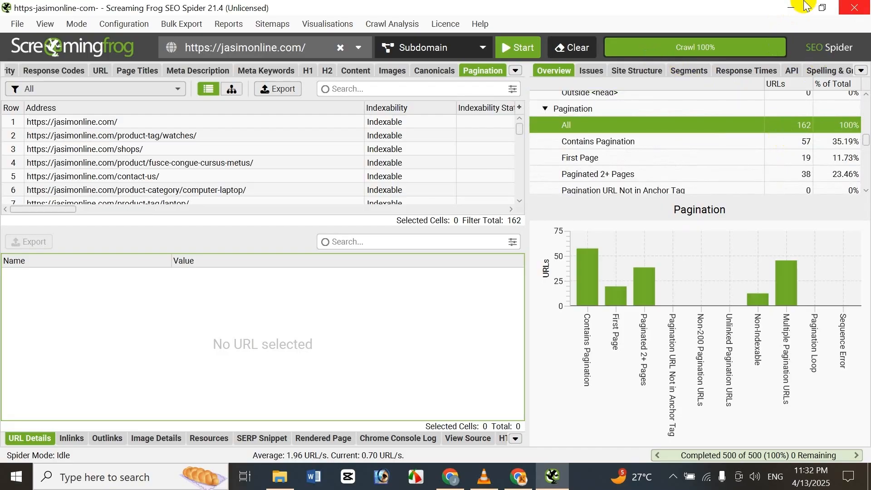
Step: Return to the browser to check the canonical tag topic in the outline, and open the Kitchen Fittings category on Daraz
{"action": "left_click", "coordinate": [790, 7]}
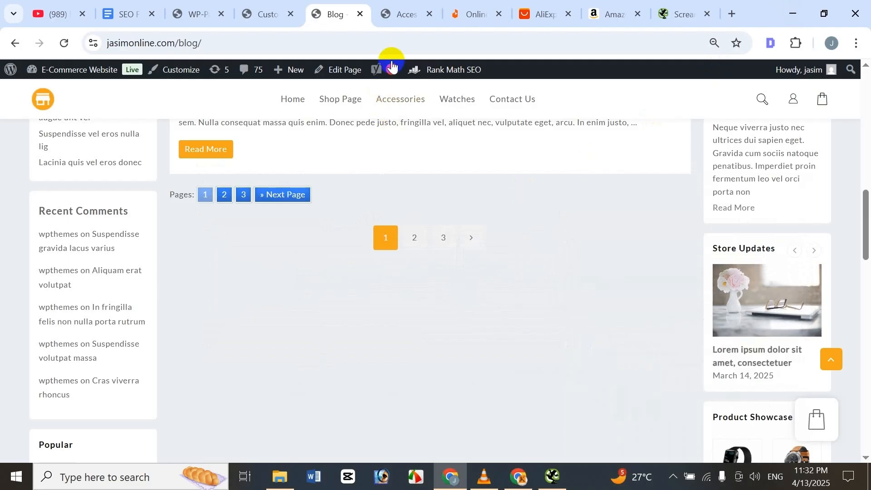
{"action": "left_click", "coordinate": [119, 7]}
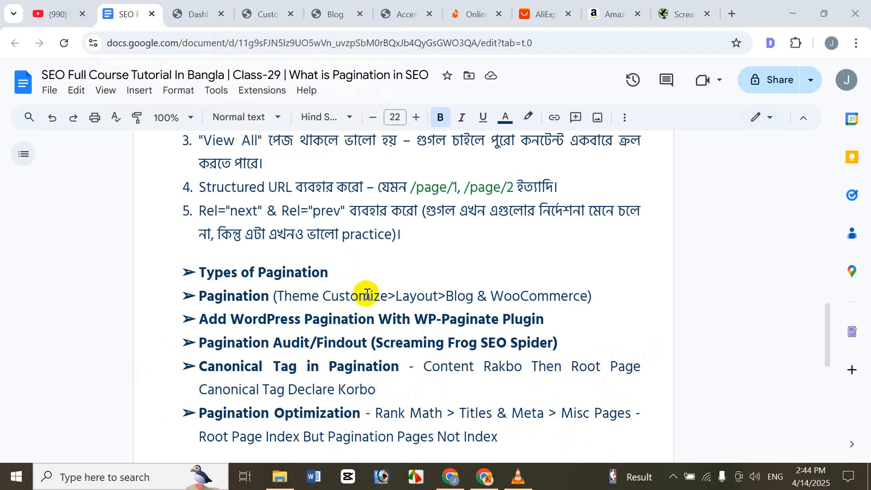
{"action": "left_click", "coordinate": [471, 14]}
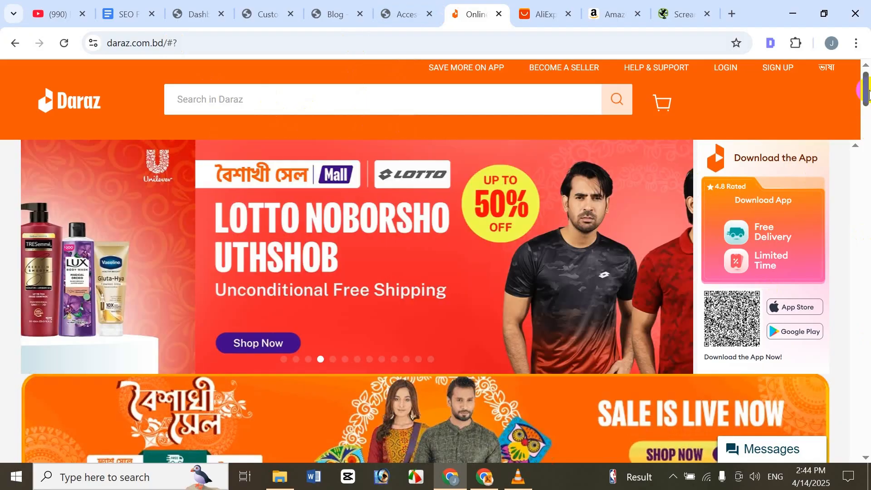
{"action": "left_click_drag", "start_coordinate": [865, 115], "coordinate": [860, 149]}
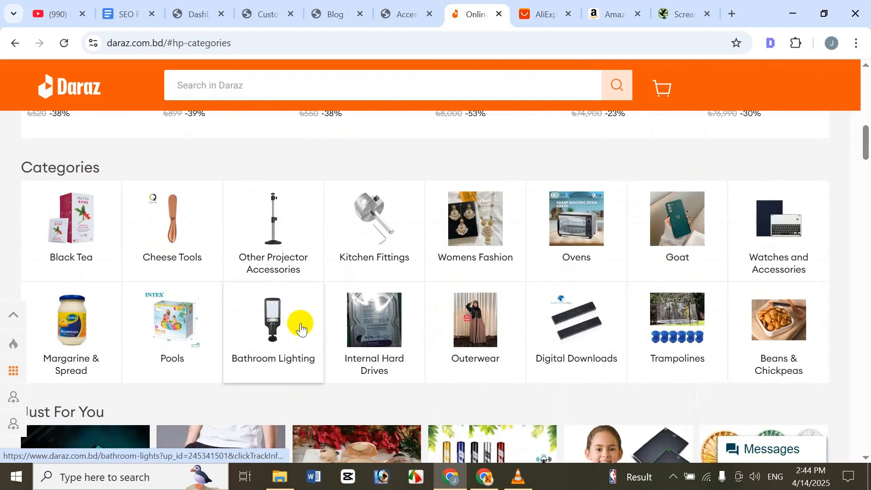
{"action": "left_click", "coordinate": [360, 212]}
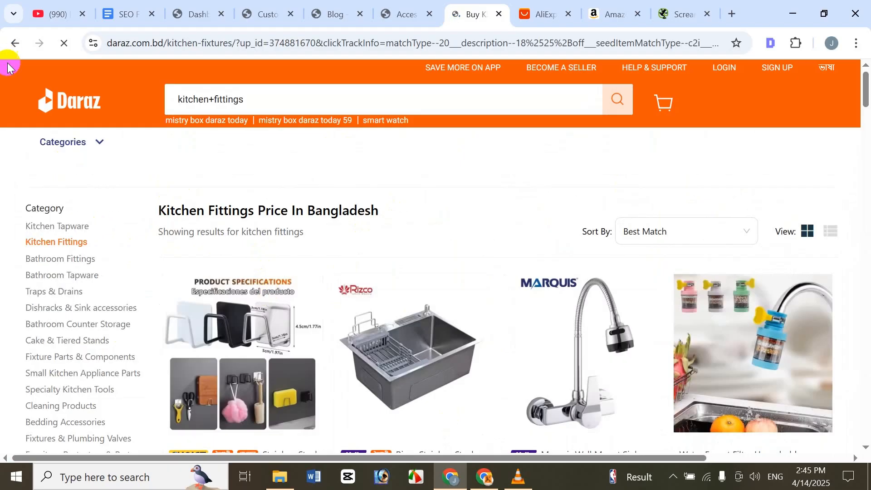
Step: Open the Travel Bags listing from the Watches, Bags, Jewellery category on Daraz
{"action": "mouse_move", "coordinate": [75, 149]}
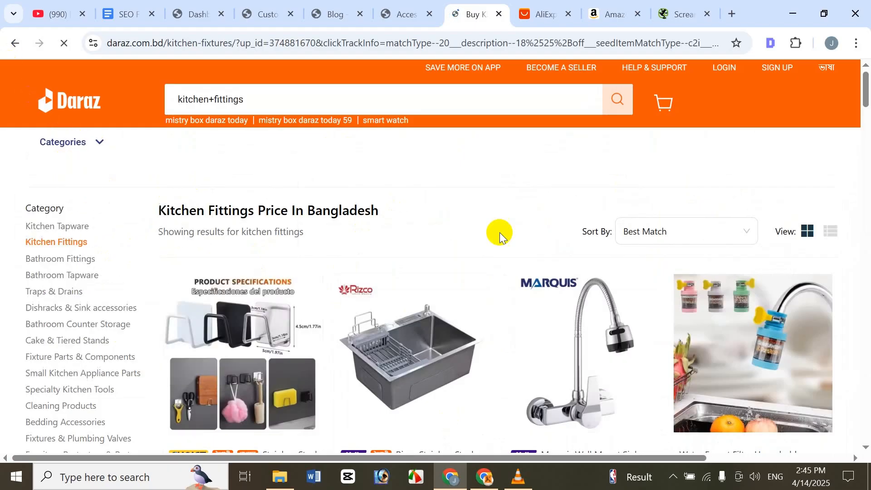
{"action": "mouse_move", "coordinate": [75, 378]}
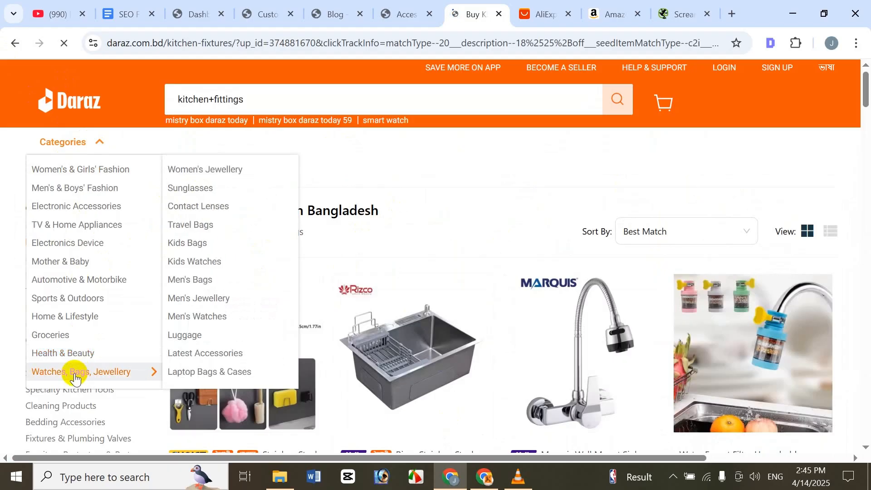
{"action": "left_click", "coordinate": [210, 232]}
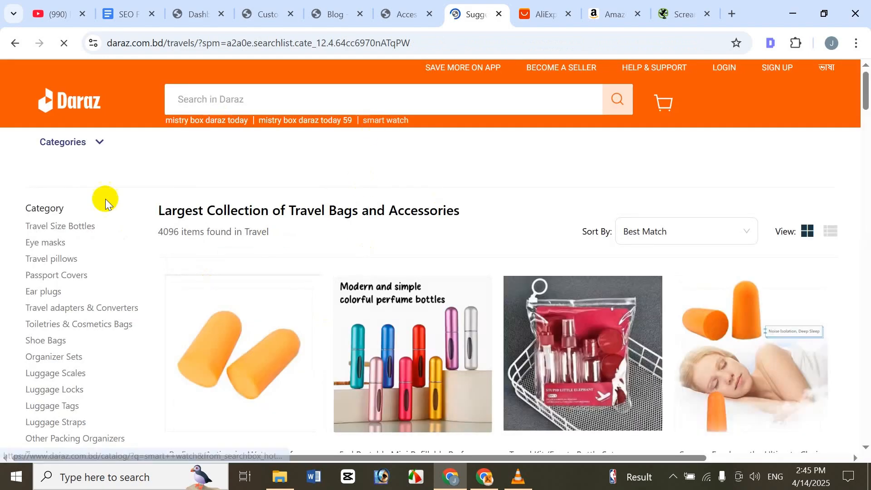
Step: Examine the page numbers and the category description below the products on the first page of the Travel listing
{"action": "left_click_drag", "start_coordinate": [864, 86], "coordinate": [867, 116]}
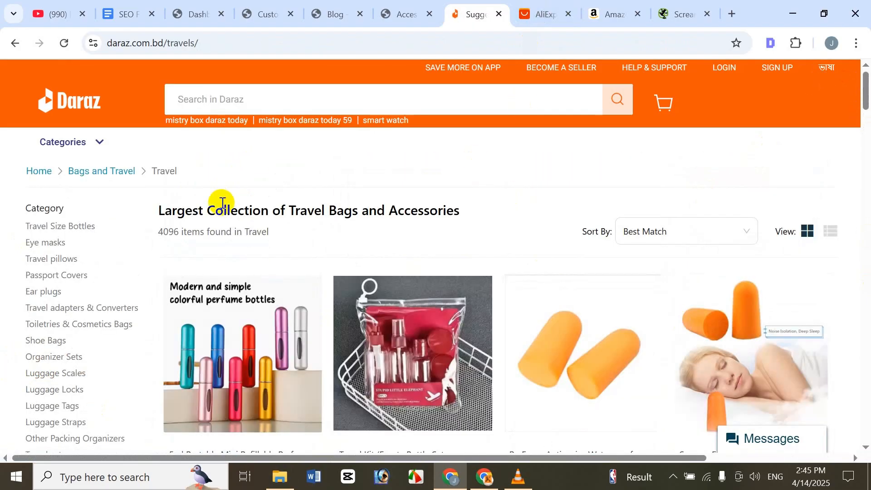
{"action": "left_click_drag", "start_coordinate": [867, 102], "coordinate": [865, 401]}
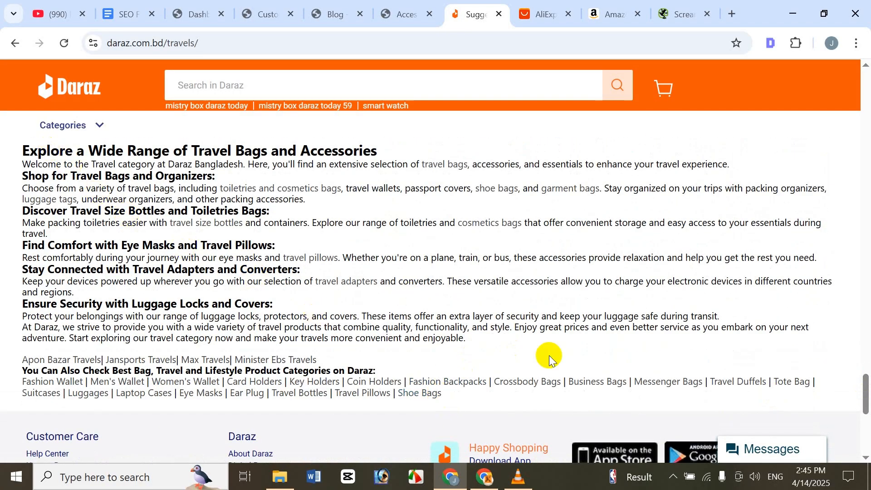
{"action": "scroll", "coordinate": [473, 257], "scroll_direction": "up", "scroll_amount": 1}
{"action": "scroll", "coordinate": [499, 230], "scroll_direction": "down", "scroll_amount": 1}
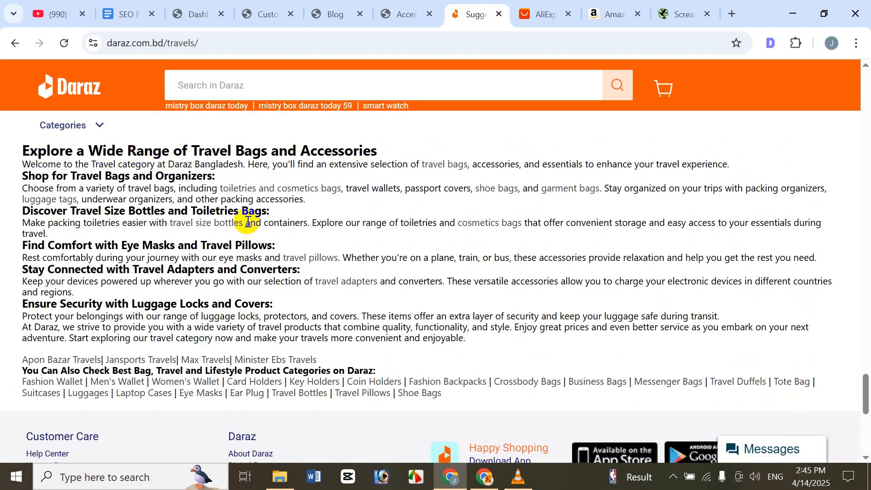
{"action": "scroll", "coordinate": [248, 222], "scroll_direction": "up", "scroll_amount": 1}
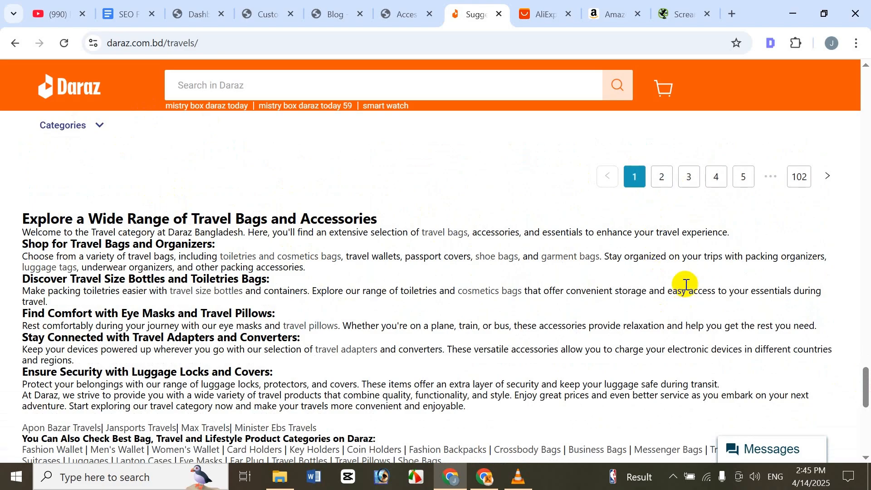
Step: Open page 2 of the Travel listing and check the category description below its page numbers
{"action": "left_click", "coordinate": [663, 176]}
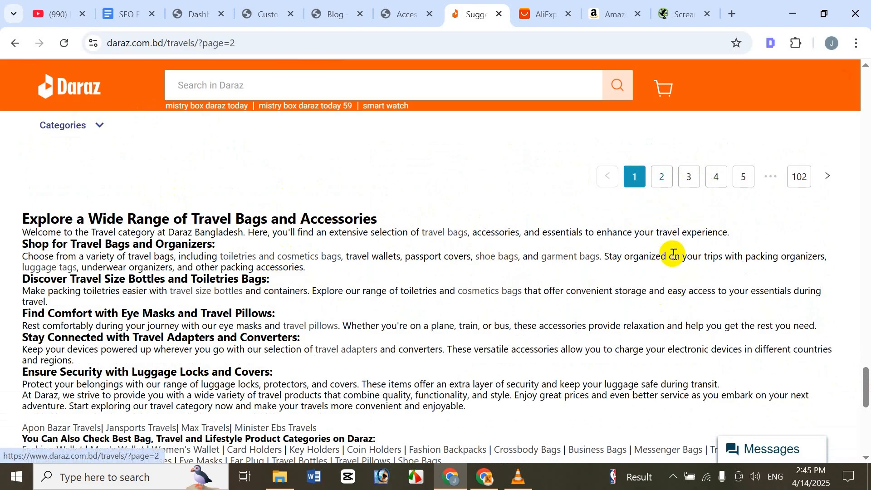
{"action": "left_click_drag", "start_coordinate": [867, 82], "coordinate": [866, 381]}
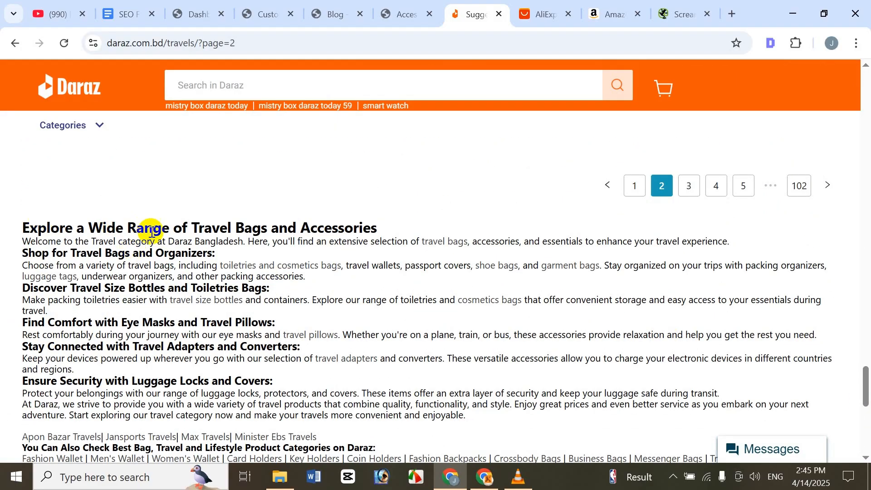
{"action": "scroll", "coordinate": [261, 299], "scroll_direction": "down", "scroll_amount": 3}
{"action": "scroll", "coordinate": [363, 297], "scroll_direction": "up", "scroll_amount": 3}
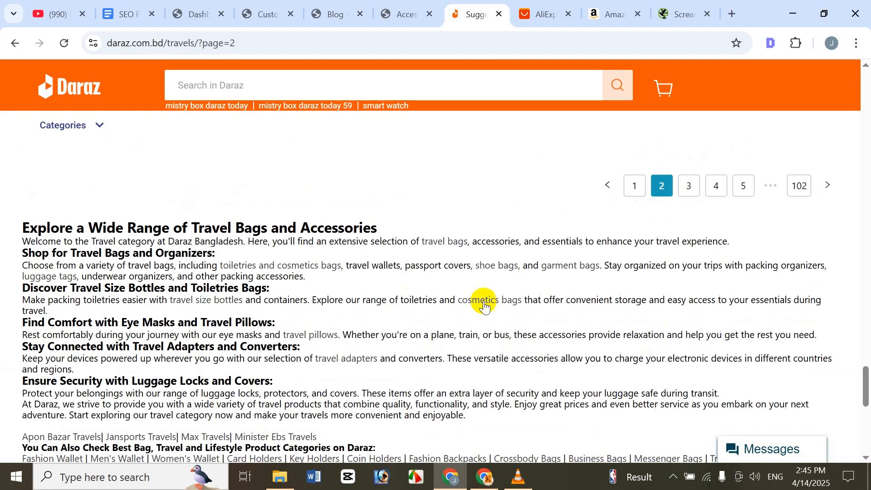
Step: Open page 3 of the Travel listing and inspect its canonical URL in the SEO extension's overview
{"action": "left_click", "coordinate": [688, 186]}
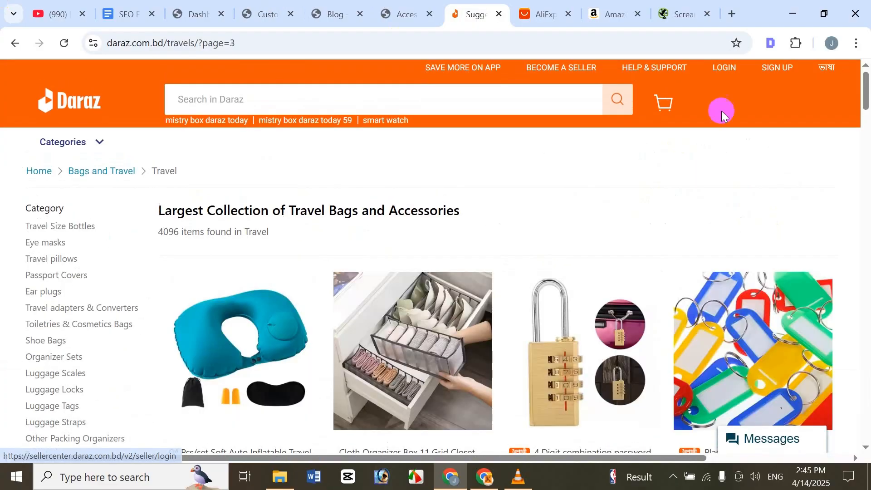
{"action": "left_click_drag", "start_coordinate": [865, 97], "coordinate": [861, 409]}
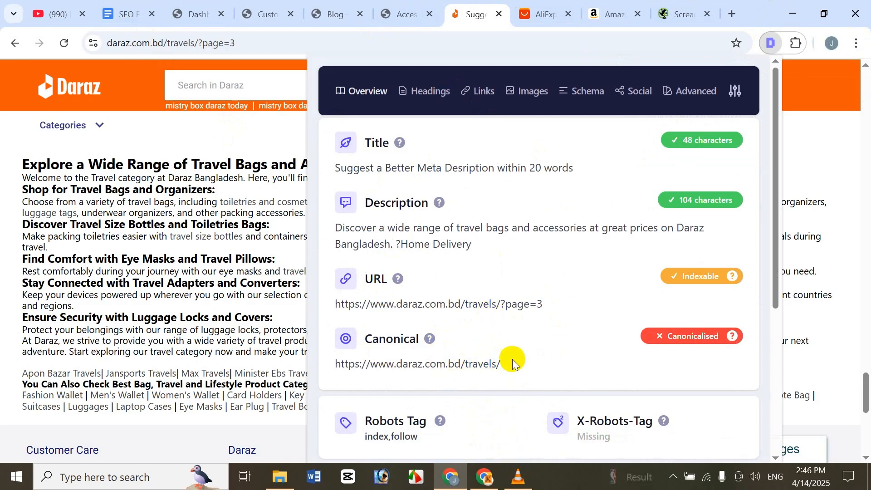
{"action": "left_click_drag", "start_coordinate": [505, 365], "coordinate": [354, 368]}
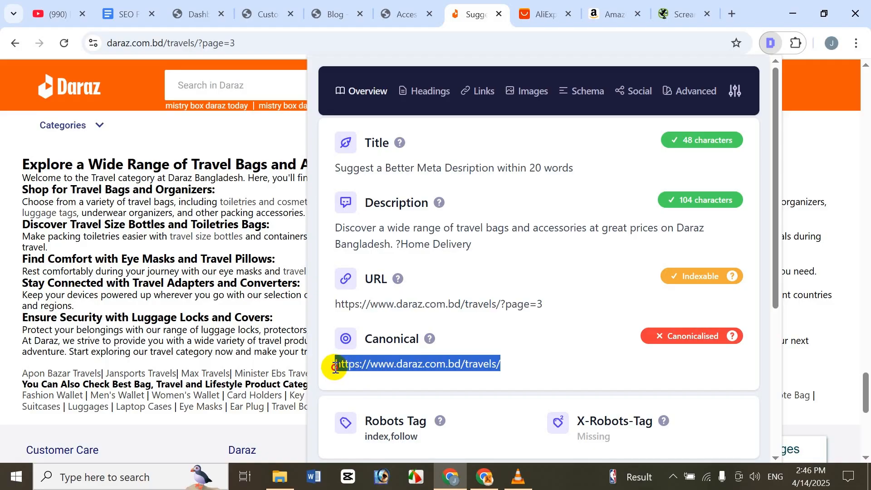
{"action": "left_click", "coordinate": [540, 386]}
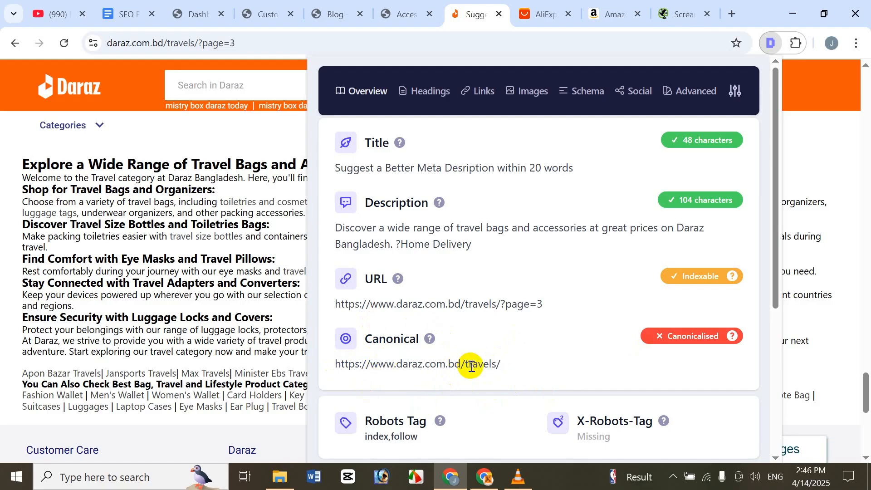
{"action": "left_click_drag", "start_coordinate": [465, 366], "coordinate": [494, 368]}
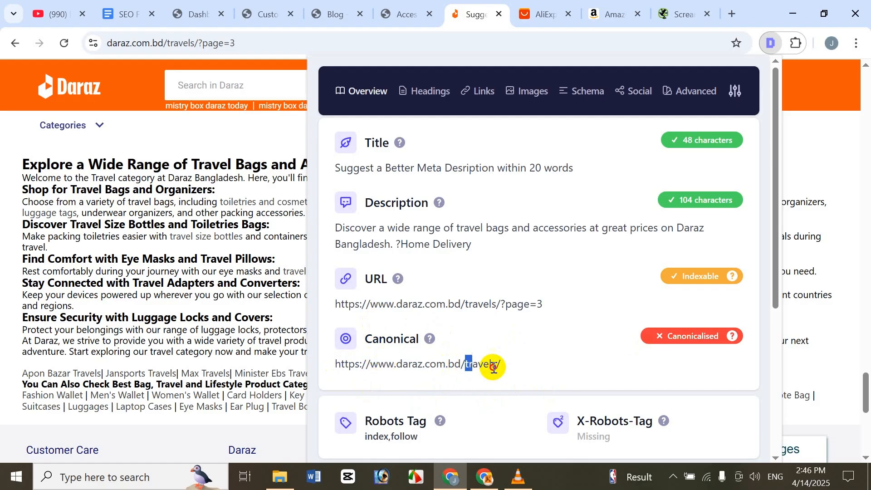
{"action": "left_click", "coordinate": [487, 362]}
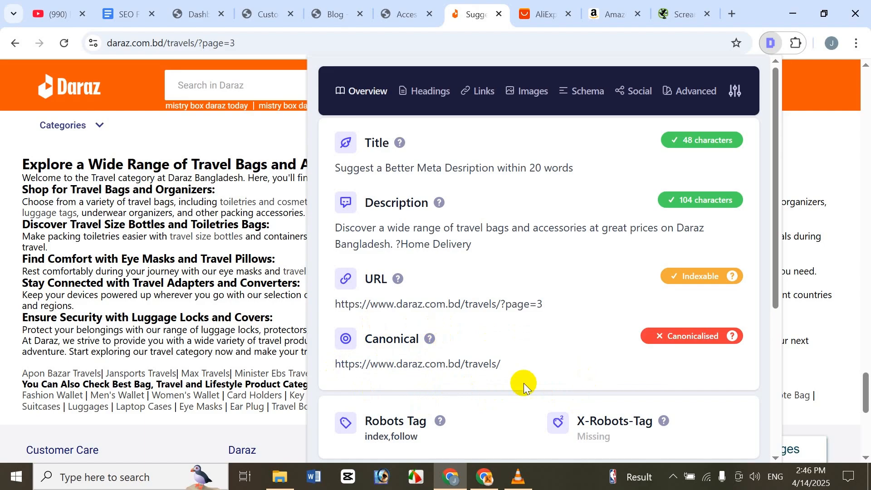
{"action": "double_click", "coordinate": [744, 4]}
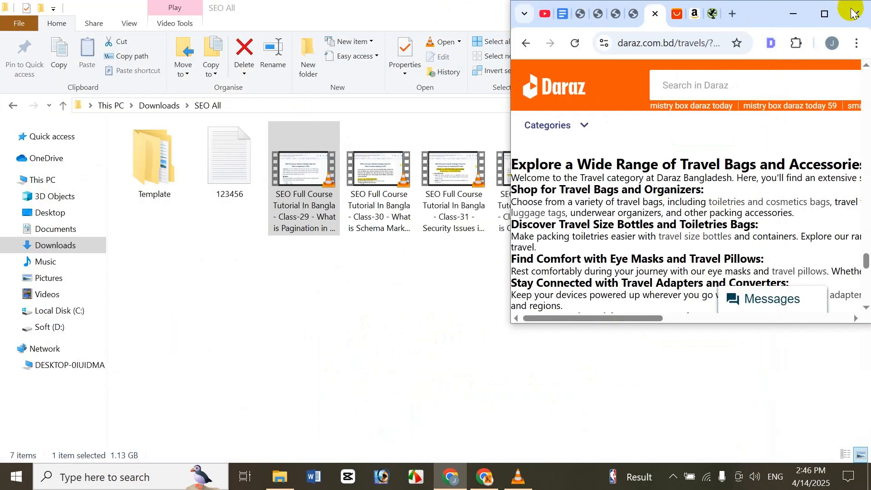
{"action": "double_click", "coordinate": [765, 8]}
Step: Re-examine the canonical URL of page 3 of the Daraz Travel listing in the SEO extension's overview
{"action": "left_click_drag", "start_coordinate": [868, 381], "coordinate": [868, 68]}
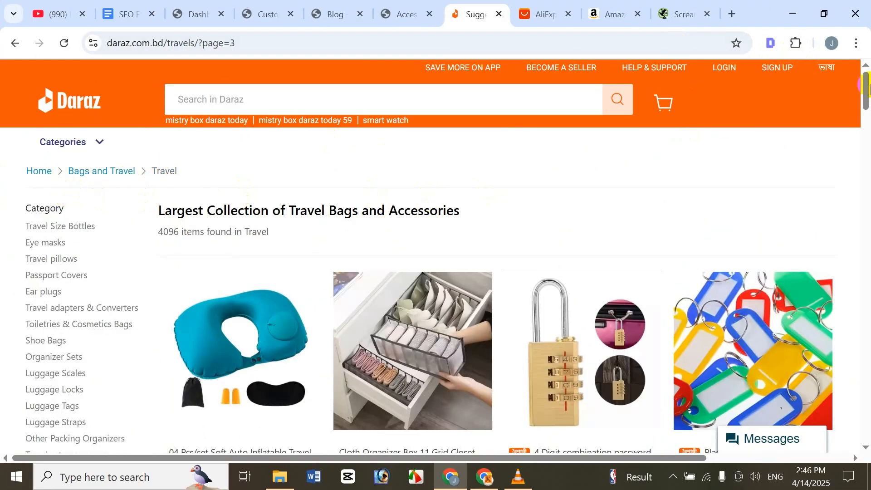
{"action": "left_click_drag", "start_coordinate": [867, 84], "coordinate": [867, 390]}
{"action": "left_click", "coordinate": [771, 43]}
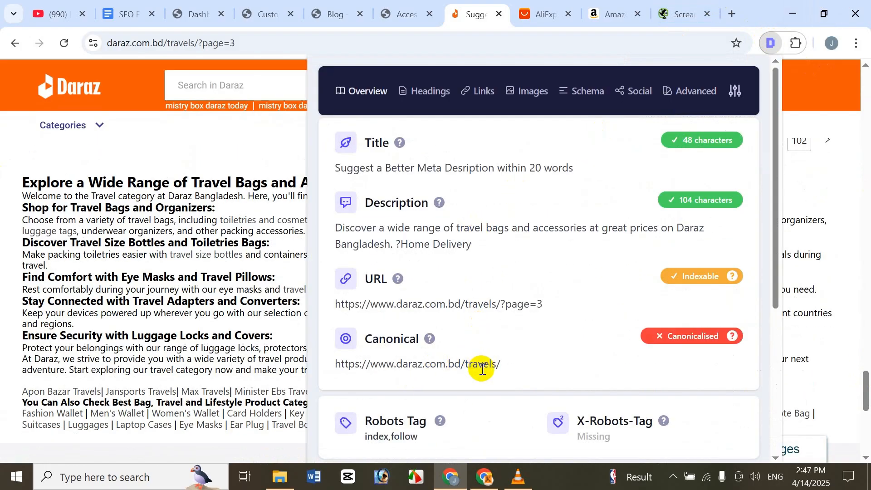
{"action": "left_click_drag", "start_coordinate": [512, 362], "coordinate": [331, 363]}
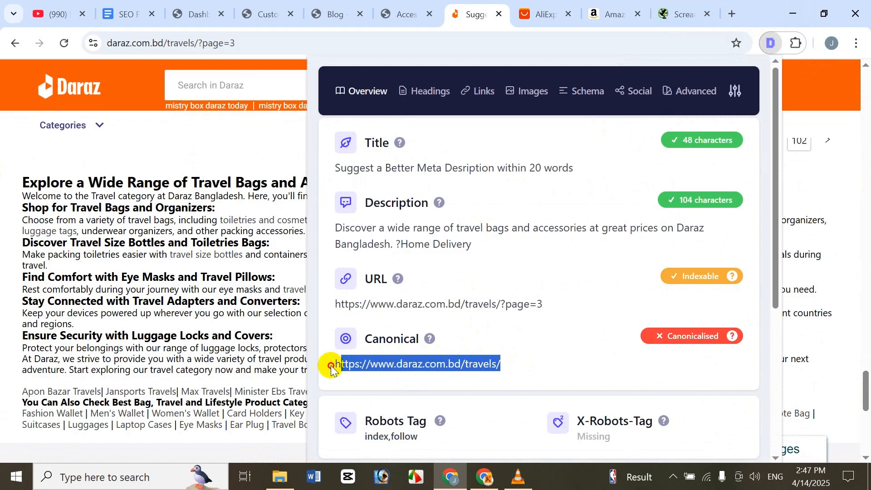
{"action": "left_click", "coordinate": [572, 341]}
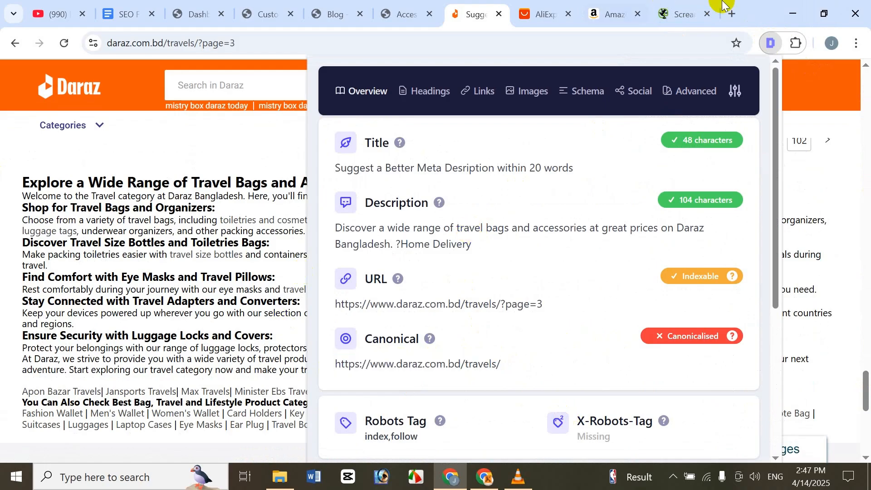
{"action": "left_click", "coordinate": [755, 5]}
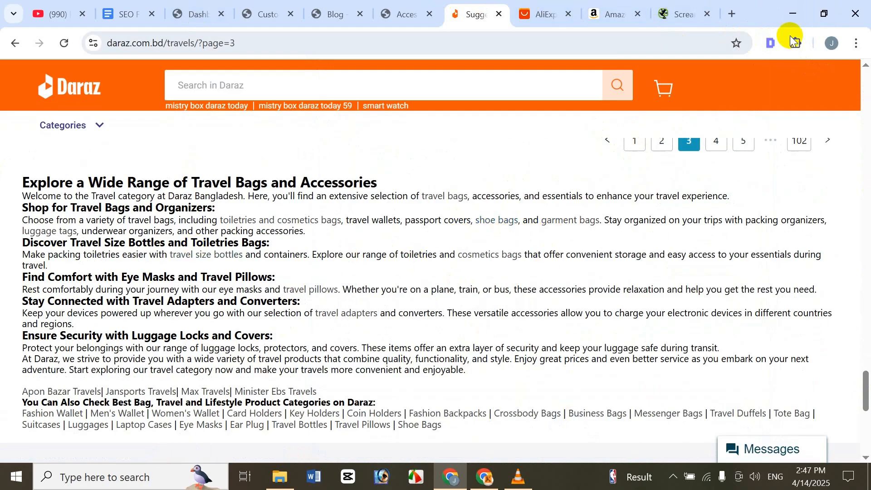
{"action": "left_click", "coordinate": [771, 43]}
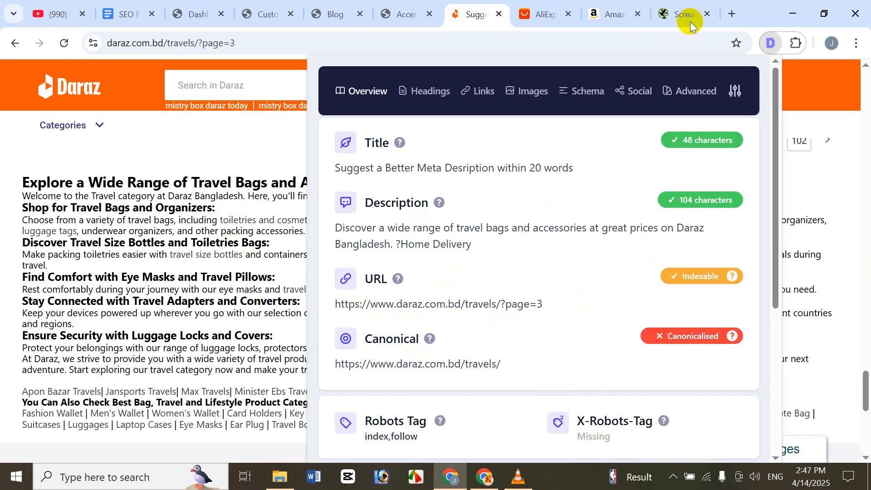
{"action": "left_click", "coordinate": [743, 6]}
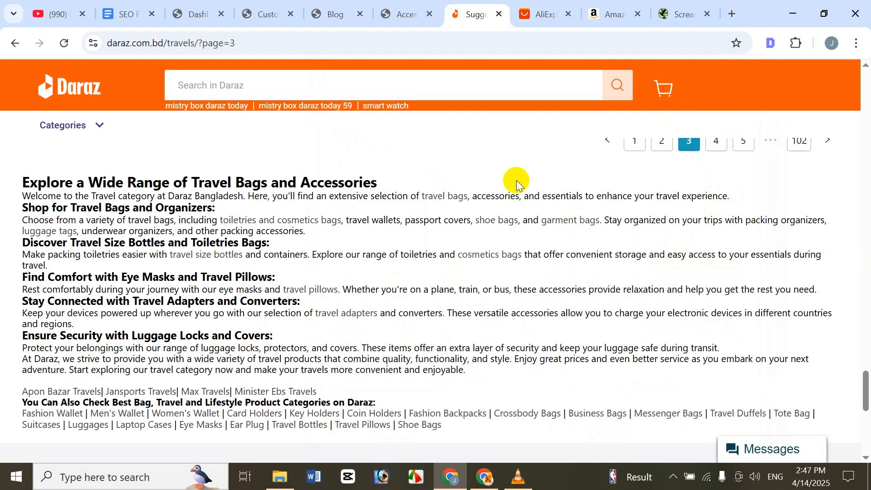
Step: Switch to the store's Accessories category page and look over its products and the page numbers below them
{"action": "left_click", "coordinate": [387, 11]}
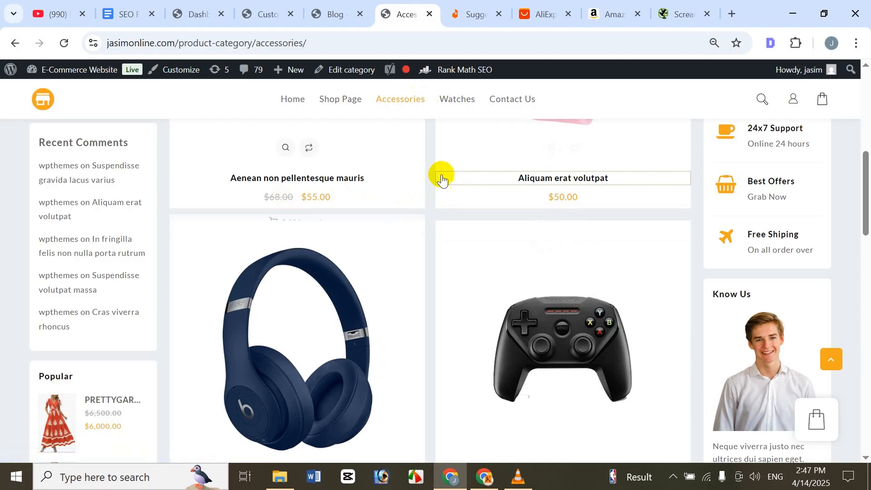
{"action": "scroll", "coordinate": [443, 176], "scroll_direction": "up", "scroll_amount": 4}
{"action": "scroll", "coordinate": [444, 176], "scroll_direction": "down", "scroll_amount": 6}
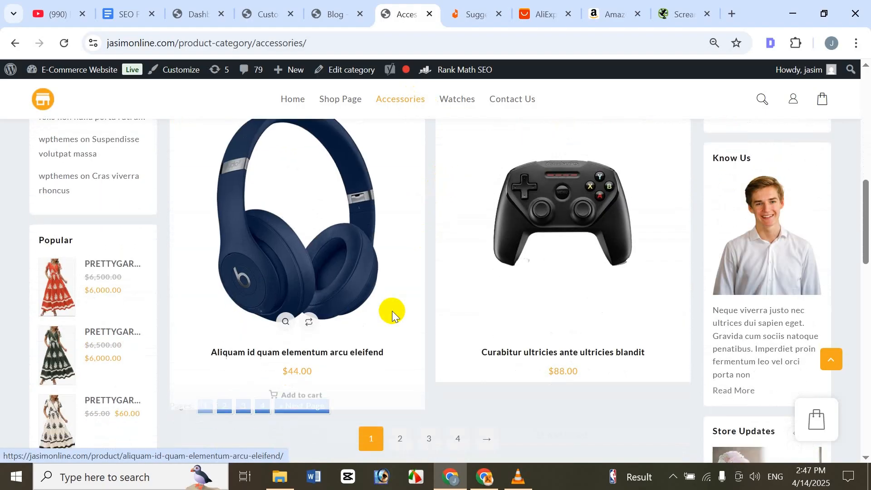
{"action": "scroll", "coordinate": [394, 310], "scroll_direction": "up", "scroll_amount": 3}
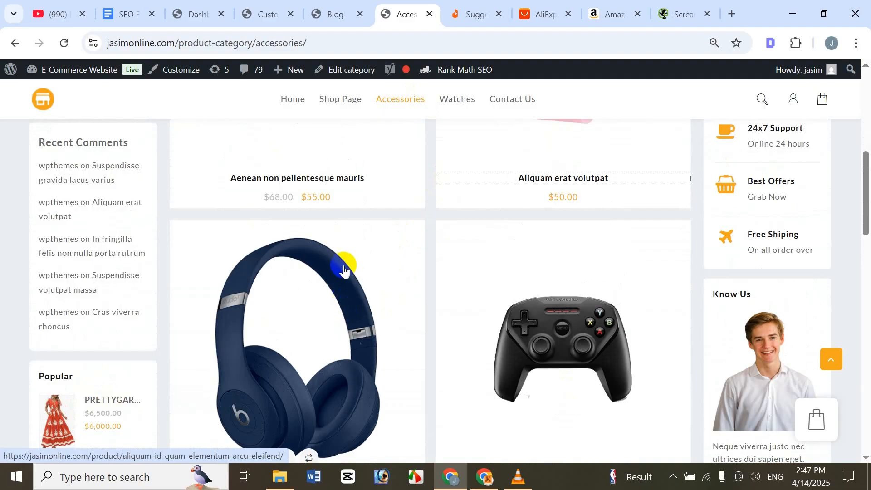
{"action": "scroll", "coordinate": [508, 201], "scroll_direction": "down", "scroll_amount": 3}
{"action": "scroll", "coordinate": [510, 200], "scroll_direction": "up", "scroll_amount": 3}
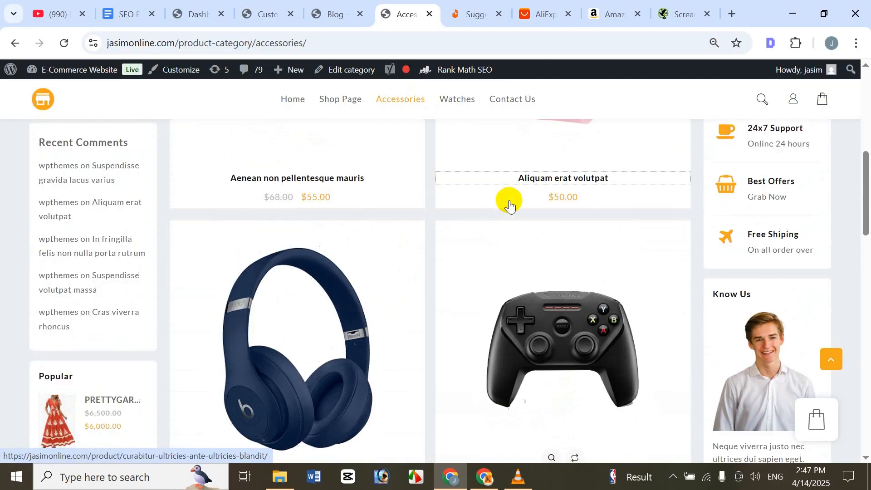
{"action": "scroll", "coordinate": [510, 205], "scroll_direction": "up", "scroll_amount": 3}
{"action": "scroll", "coordinate": [510, 204], "scroll_direction": "down", "scroll_amount": 4}
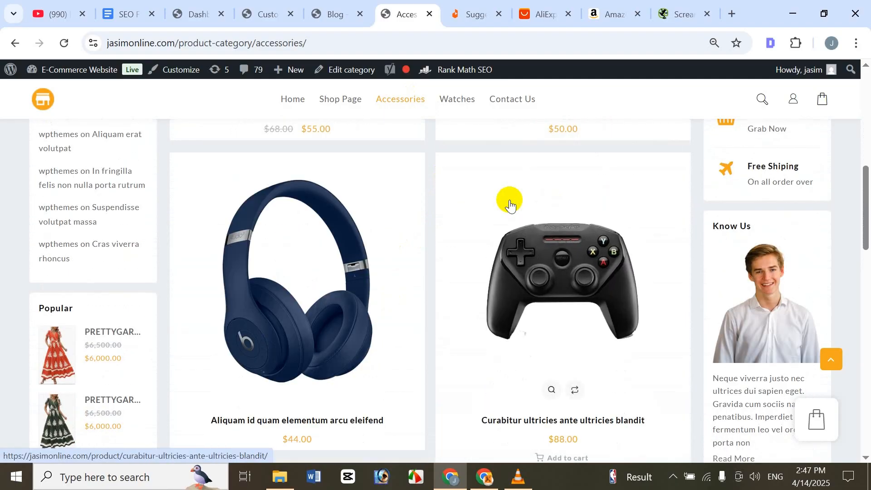
{"action": "scroll", "coordinate": [509, 204], "scroll_direction": "up", "scroll_amount": 2}
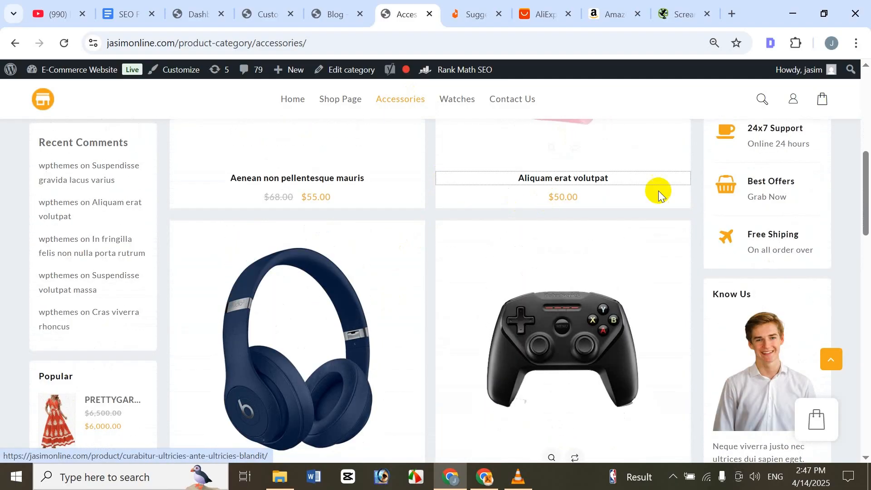
Step: Inspect the canonical URL of the first Accessories category page in the SEO extension's overview
{"action": "left_click", "coordinate": [772, 44]}
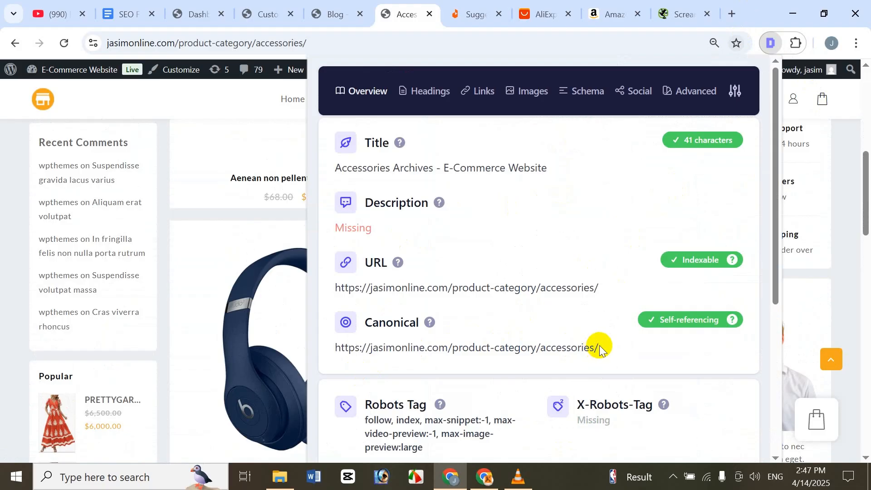
{"action": "left_click_drag", "start_coordinate": [598, 347], "coordinate": [319, 353]}
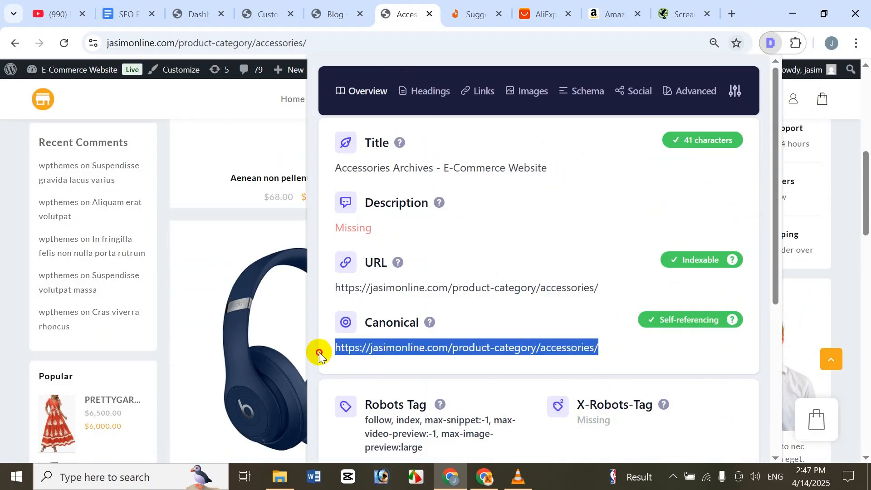
{"action": "left_click", "coordinate": [652, 347]}
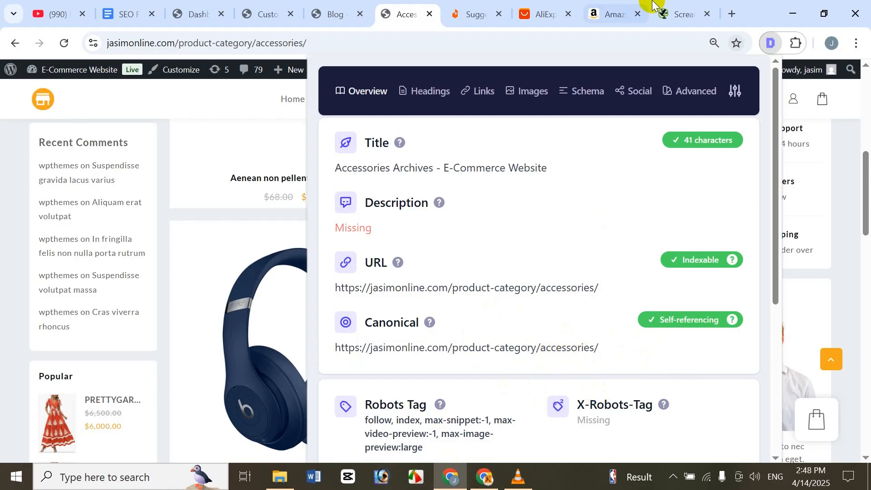
{"action": "left_click", "coordinate": [760, 4]}
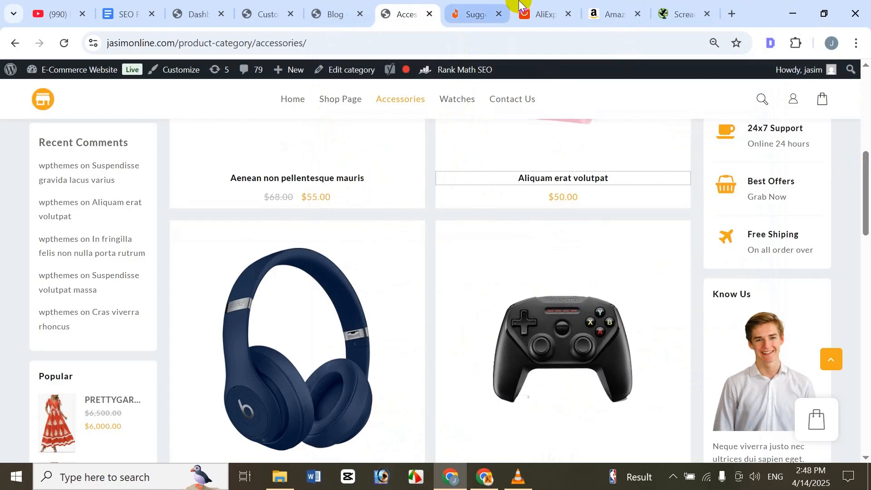
Step: Return to the Daraz Travel listing and highlight the whole category description below the page numbers on page 3
{"action": "left_click", "coordinate": [472, 11]}
{"action": "left_click_drag", "start_coordinate": [867, 395], "coordinate": [3, 154]}
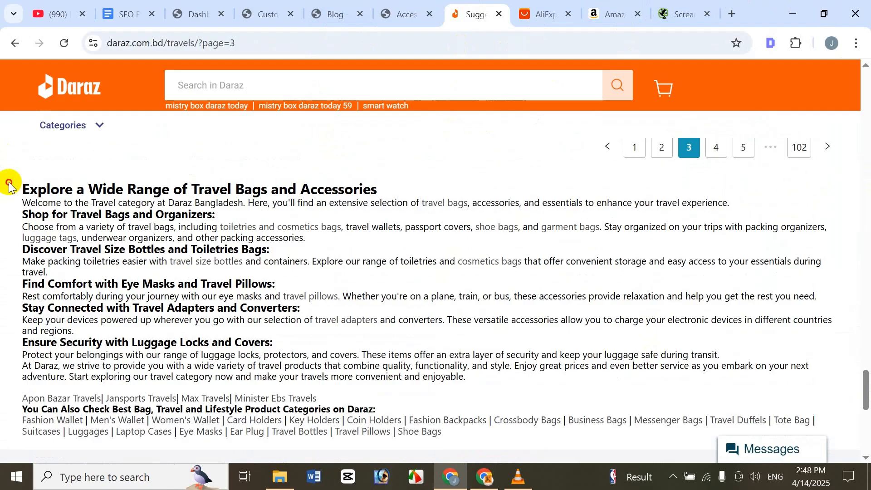
{"action": "left_click_drag", "start_coordinate": [9, 184], "coordinate": [474, 434]}
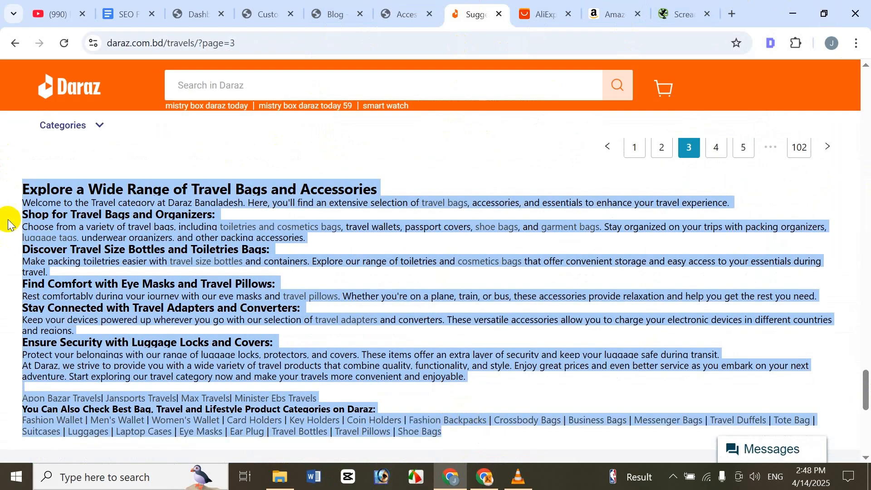
{"action": "left_click", "coordinate": [32, 190]}
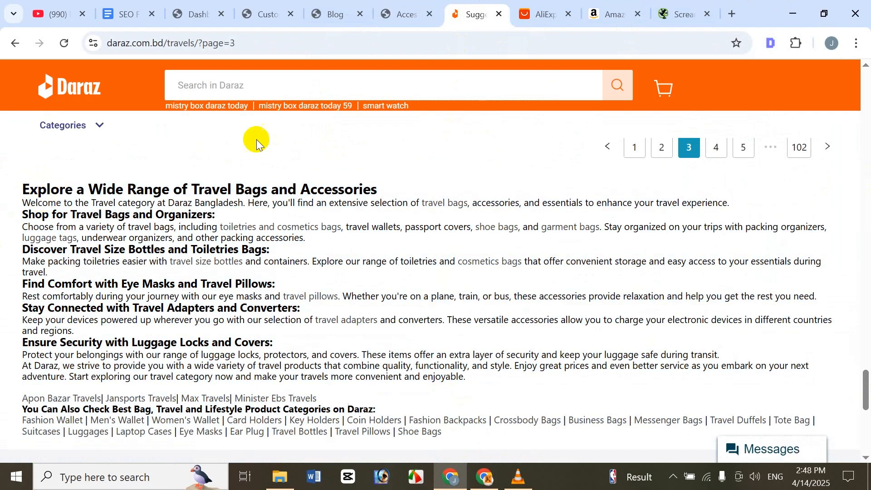
Step: Go back to the store's Accessories category and check its first page's canonical URL again in the SEO extension's overview
{"action": "left_click", "coordinate": [409, 7]}
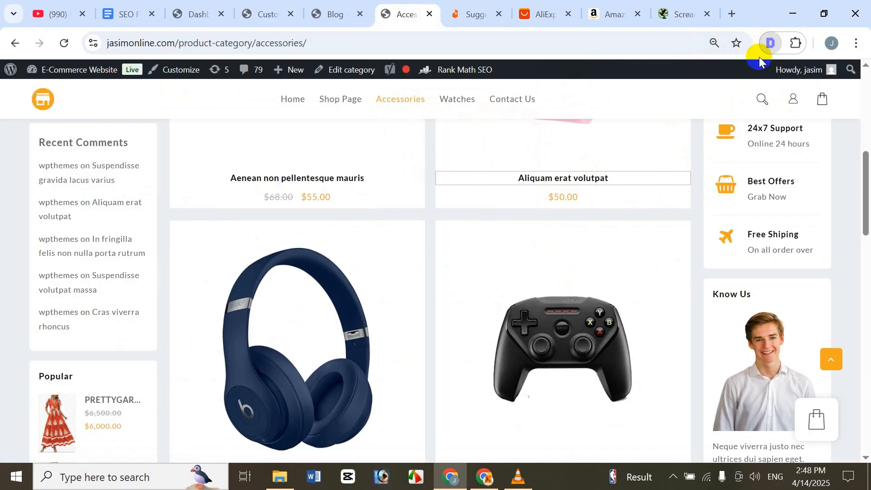
{"action": "left_click", "coordinate": [770, 43]}
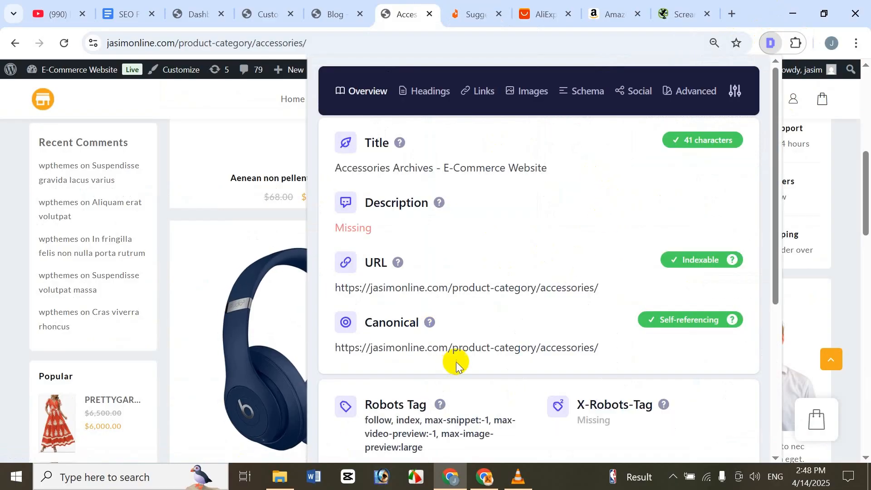
{"action": "left_click_drag", "start_coordinate": [600, 347], "coordinate": [348, 345]}
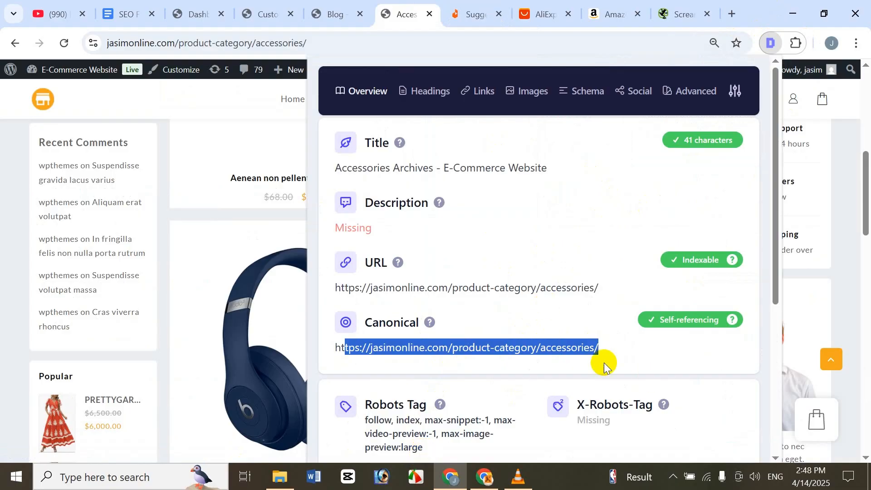
{"action": "left_click", "coordinate": [634, 358]}
{"action": "left_click", "coordinate": [233, 91]}
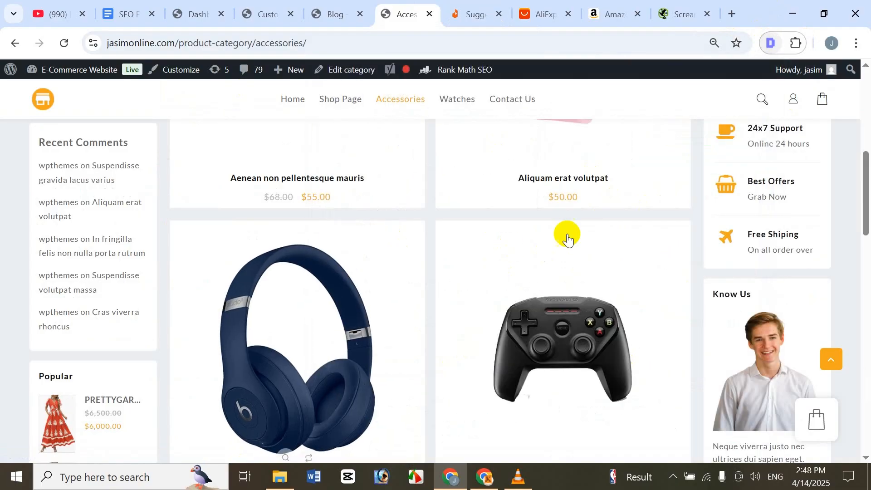
Step: Open page 2 of the Accessories category and inspect its canonical URL in the SEO extension's overview
{"action": "scroll", "coordinate": [864, 209], "scroll_direction": "down", "scroll_amount": 4}
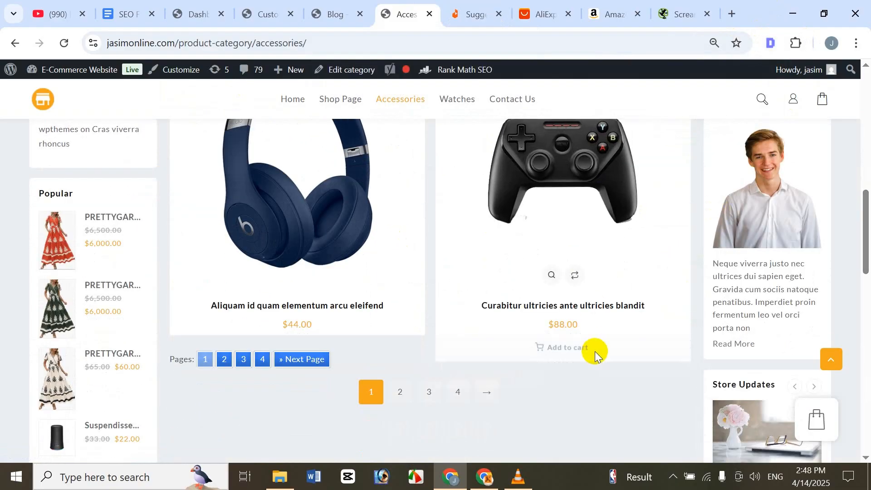
{"action": "left_click", "coordinate": [398, 399]}
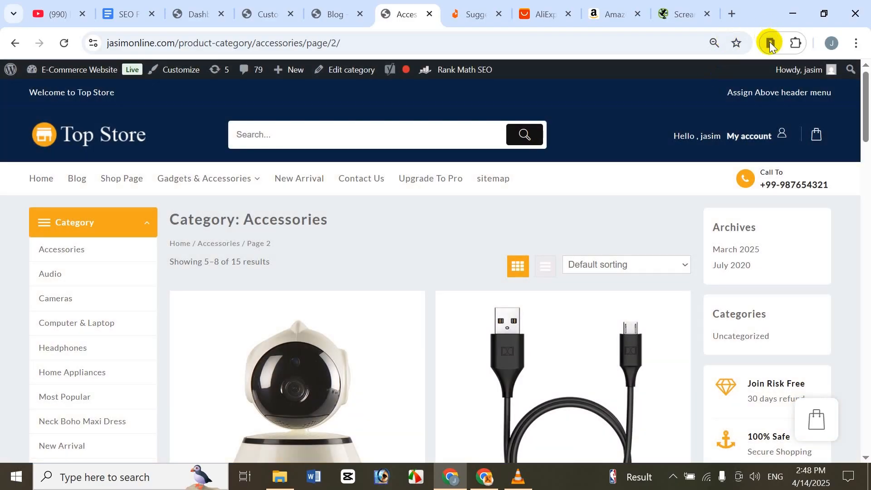
{"action": "left_click", "coordinate": [769, 43]}
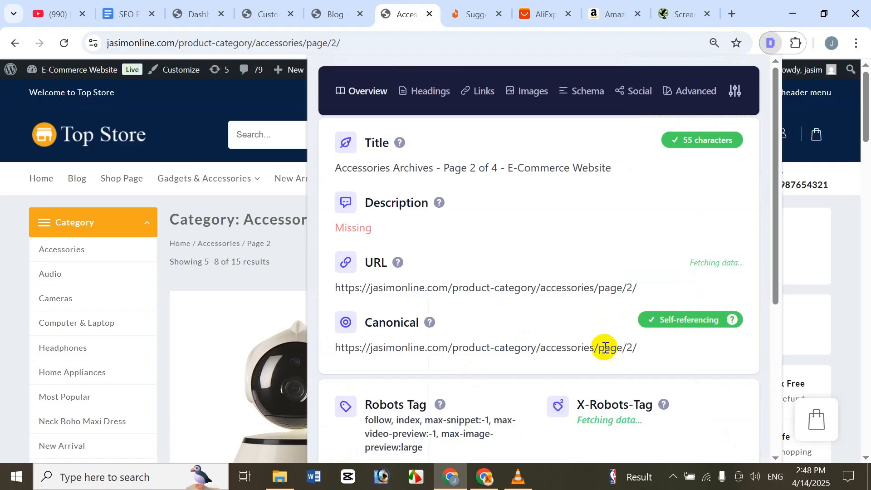
{"action": "left_click_drag", "start_coordinate": [599, 347], "coordinate": [333, 349]}
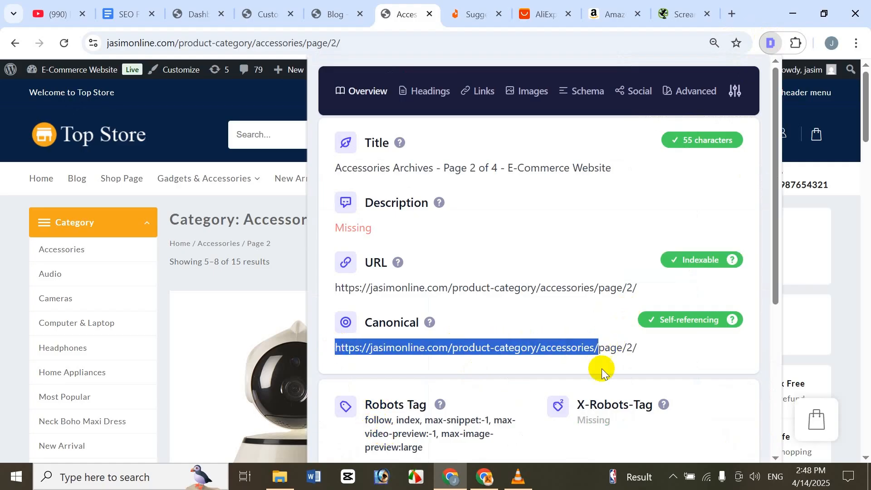
{"action": "left_click", "coordinate": [624, 356]}
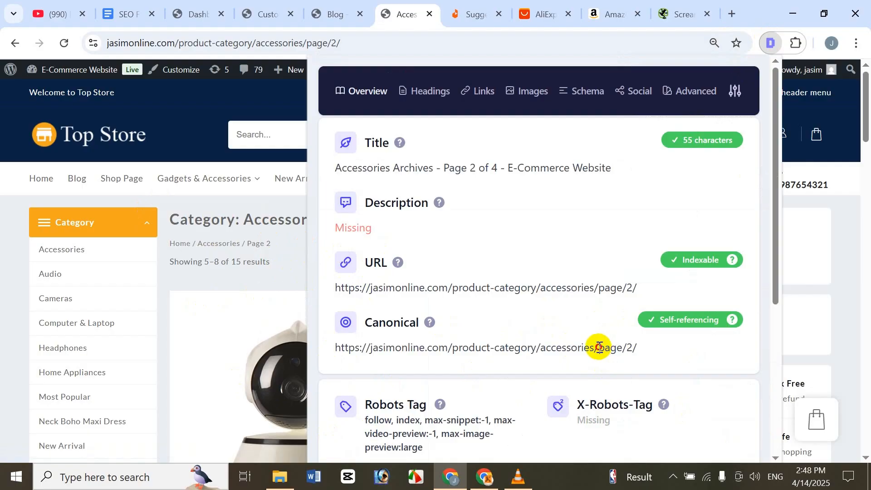
Step: Compare the page/2/ ending of the Accessories canonical URL with its base category address, and close the overview
{"action": "left_click_drag", "start_coordinate": [599, 347], "coordinate": [631, 340]}
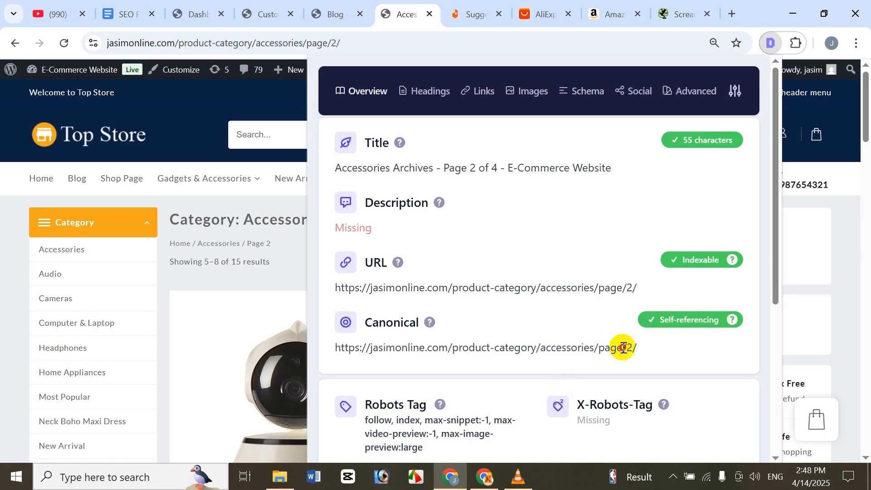
{"action": "left_click_drag", "start_coordinate": [623, 348], "coordinate": [645, 351]}
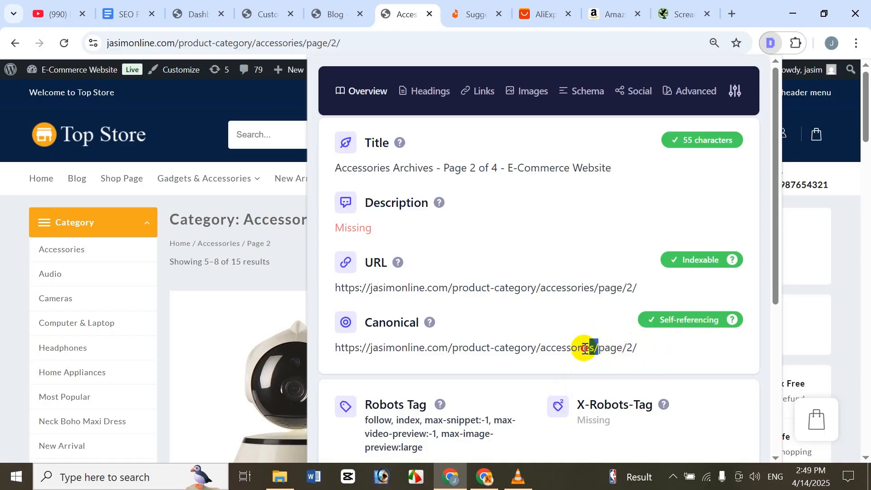
{"action": "left_click_drag", "start_coordinate": [586, 349], "coordinate": [316, 352]}
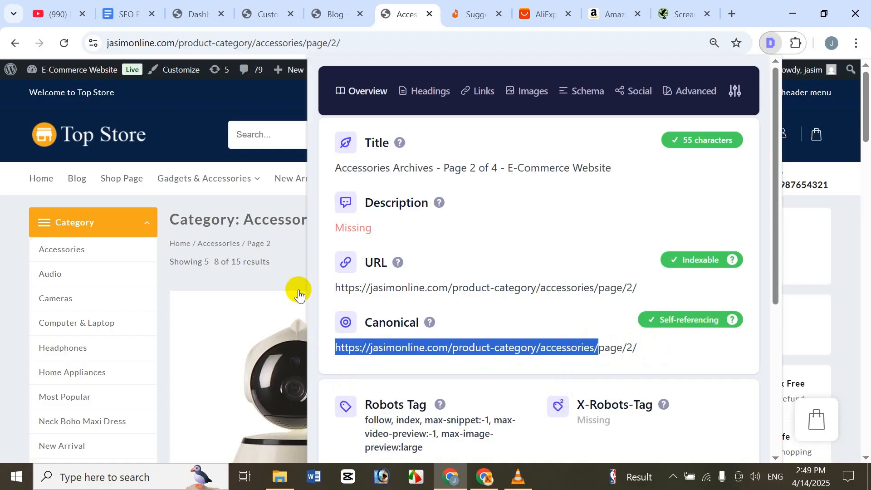
{"action": "left_click", "coordinate": [292, 346]}
Step: Open page 3 of the Accessories category, highlight the base category address within its canonical URL in the SEO extension's overview, and close the overview
{"action": "scroll", "coordinate": [444, 366], "scroll_direction": "down", "scroll_amount": 7}
{"action": "scroll", "coordinate": [444, 370], "scroll_direction": "down", "scroll_amount": 6}
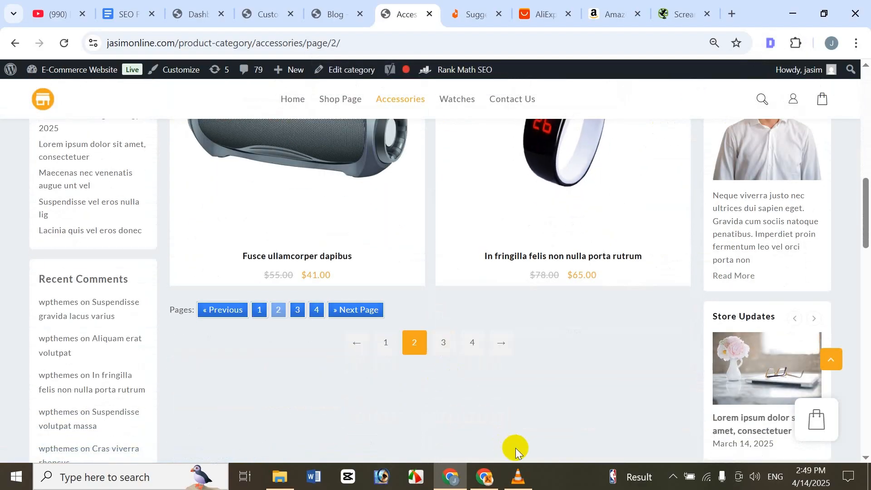
{"action": "left_click", "coordinate": [444, 343]}
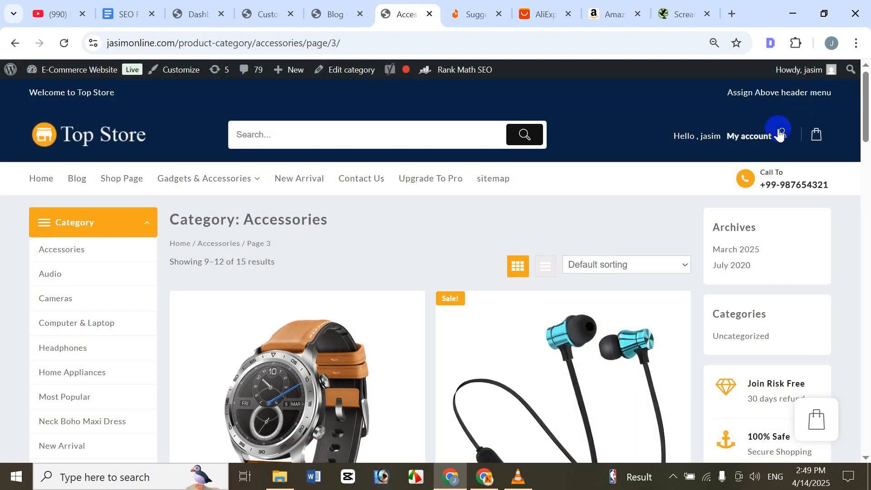
{"action": "left_click", "coordinate": [772, 44]}
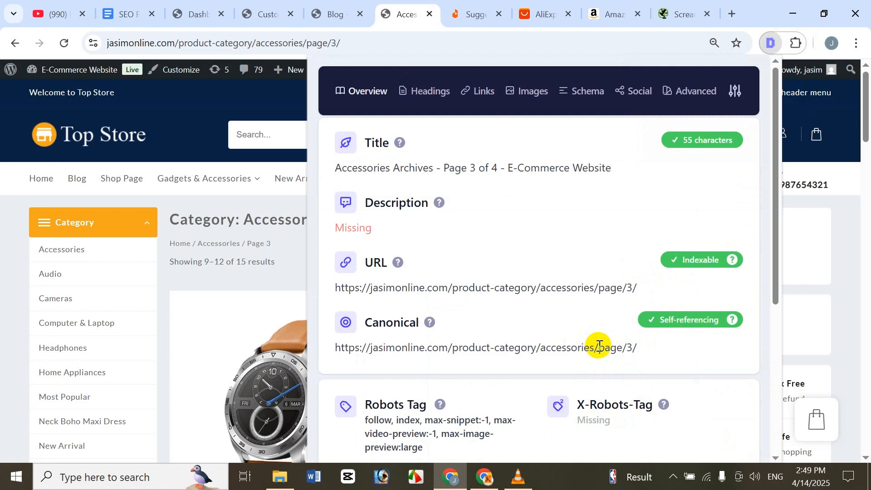
{"action": "left_click_drag", "start_coordinate": [596, 348], "coordinate": [330, 350]}
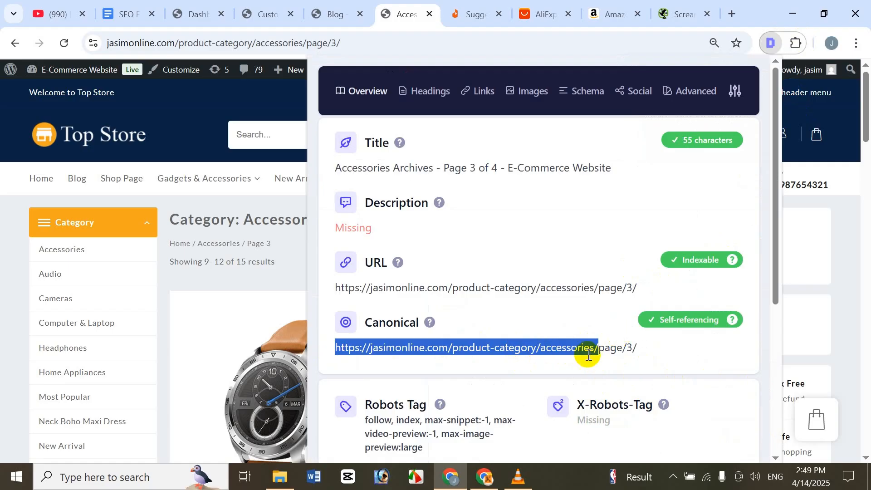
{"action": "left_click", "coordinate": [675, 367]}
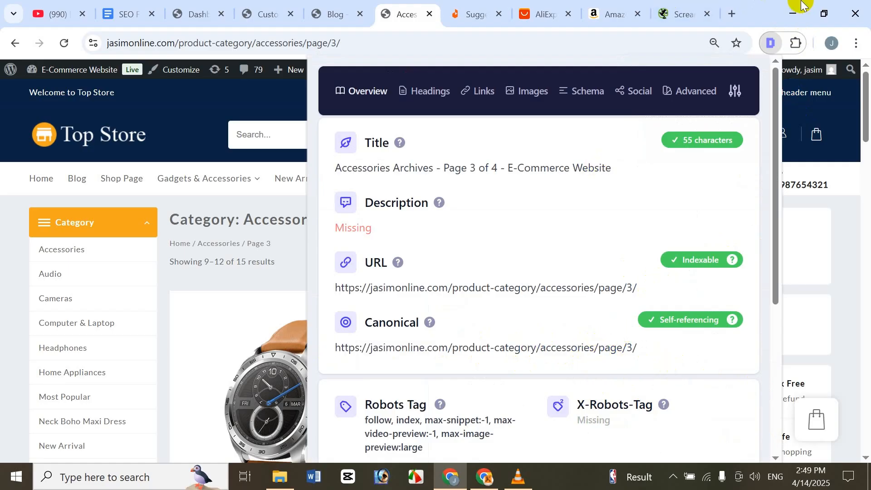
{"action": "left_click", "coordinate": [603, 264]}
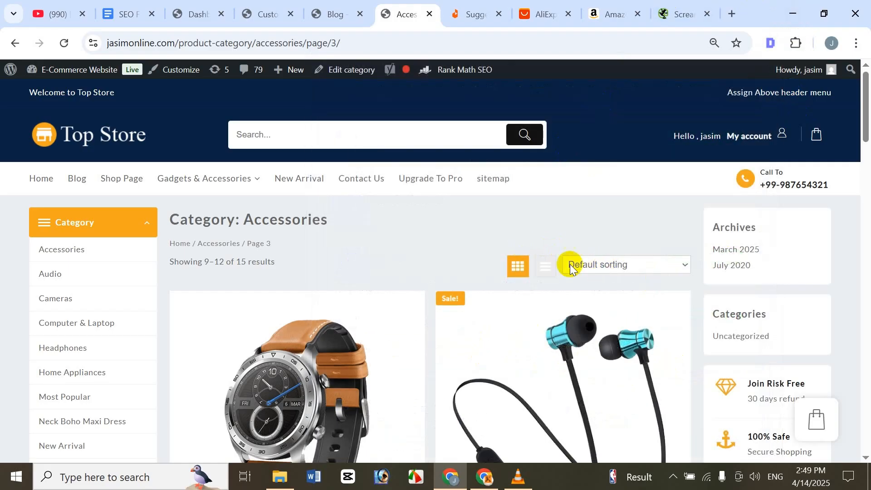
Step: Return to the first page of the Accessories category, and check the Pagination Optimization notes in the course document
{"action": "scroll", "coordinate": [448, 233], "scroll_direction": "down", "scroll_amount": 7}
{"action": "scroll", "coordinate": [298, 254], "scroll_direction": "down", "scroll_amount": 8}
{"action": "scroll", "coordinate": [317, 317], "scroll_direction": "up", "scroll_amount": 9}
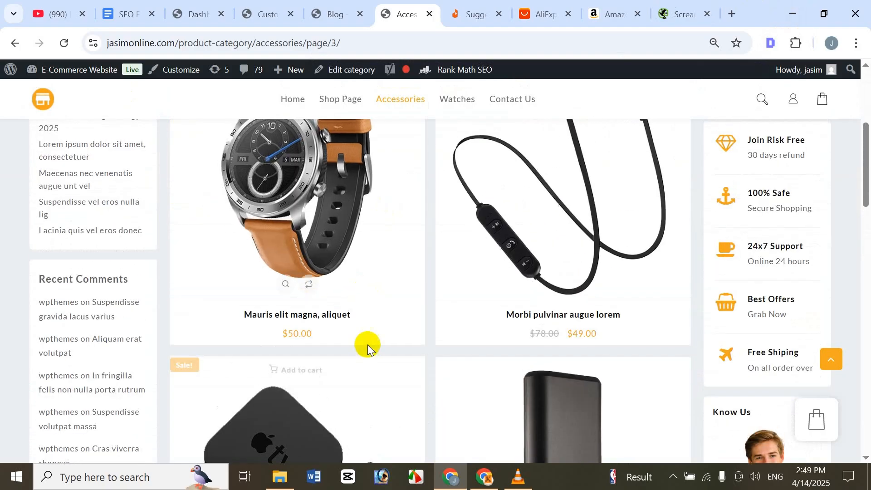
{"action": "scroll", "coordinate": [366, 342], "scroll_direction": "down", "scroll_amount": 4}
{"action": "scroll", "coordinate": [397, 336], "scroll_direction": "down", "scroll_amount": 3}
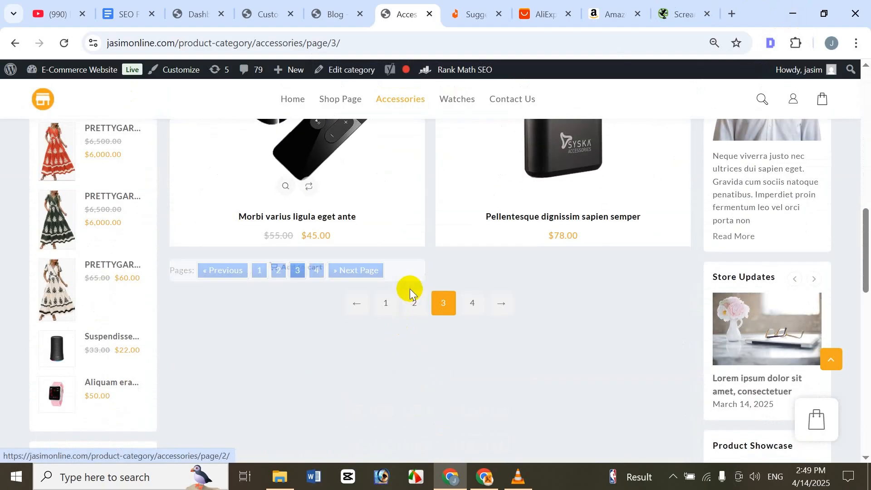
{"action": "left_click", "coordinate": [385, 303]}
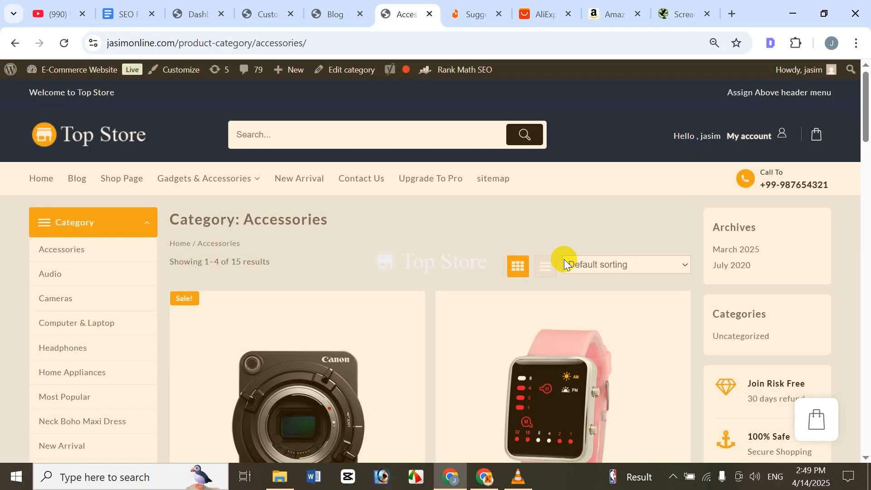
{"action": "scroll", "coordinate": [340, 181], "scroll_direction": "down", "scroll_amount": 10}
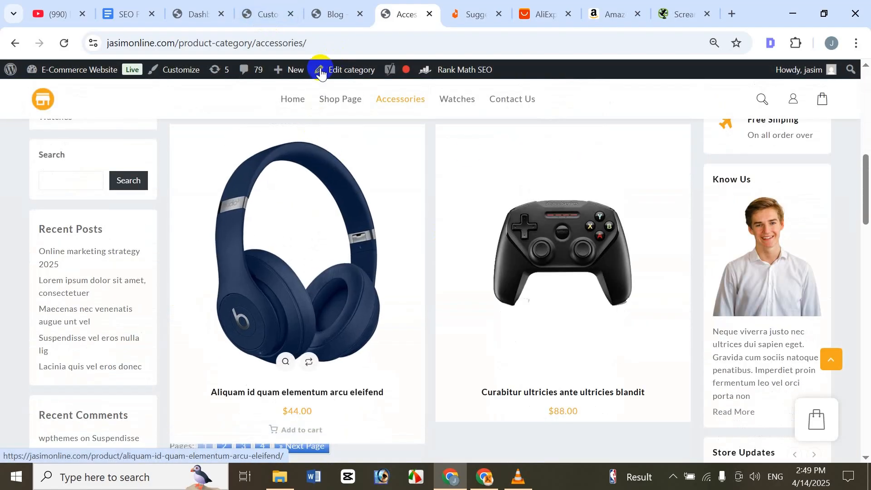
{"action": "left_click", "coordinate": [121, 9]}
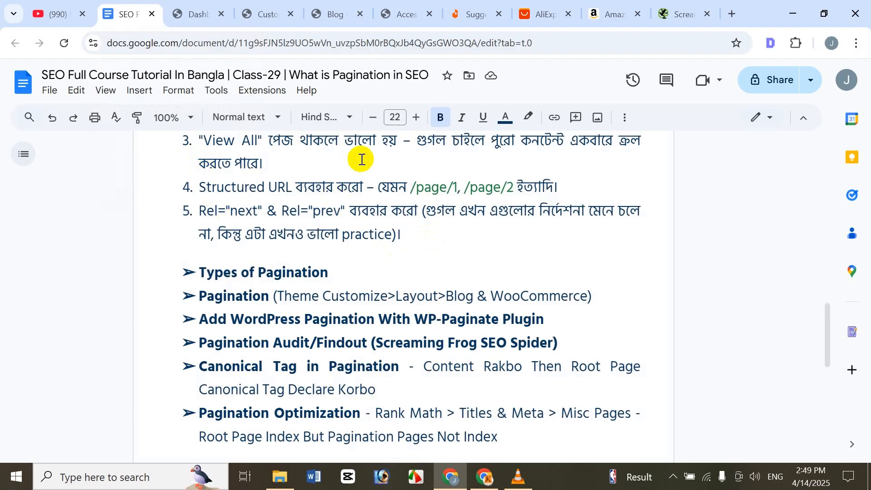
Step: Go to the WordPress dashboard and search the plugins available to add for "rank math"
{"action": "left_click", "coordinate": [209, 15]}
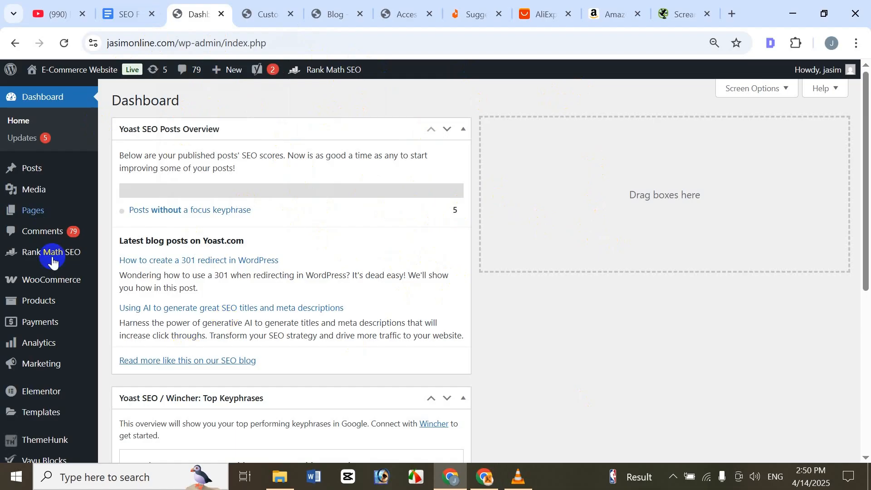
{"action": "mouse_move", "coordinate": [48, 252]}
{"action": "left_click", "coordinate": [151, 330]}
{"action": "scroll", "coordinate": [35, 327], "scroll_direction": "down", "scroll_amount": 5}
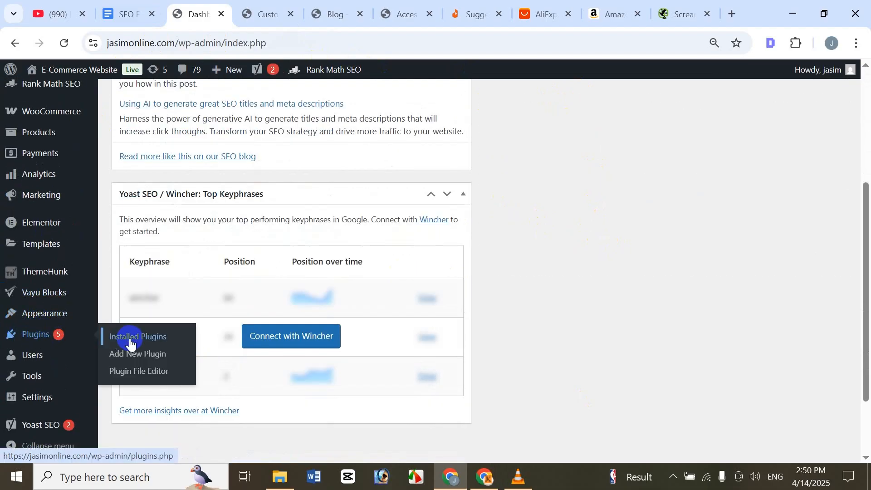
{"action": "left_click", "coordinate": [135, 360]}
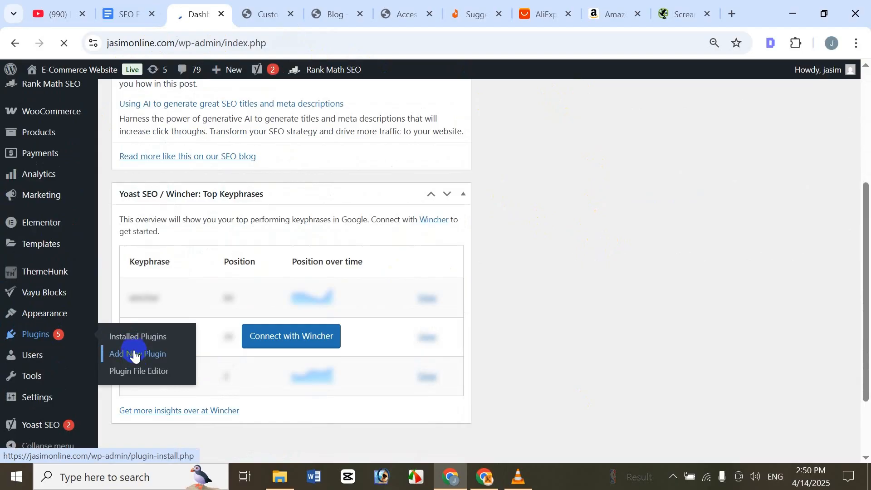
{"action": "left_click", "coordinate": [135, 341]}
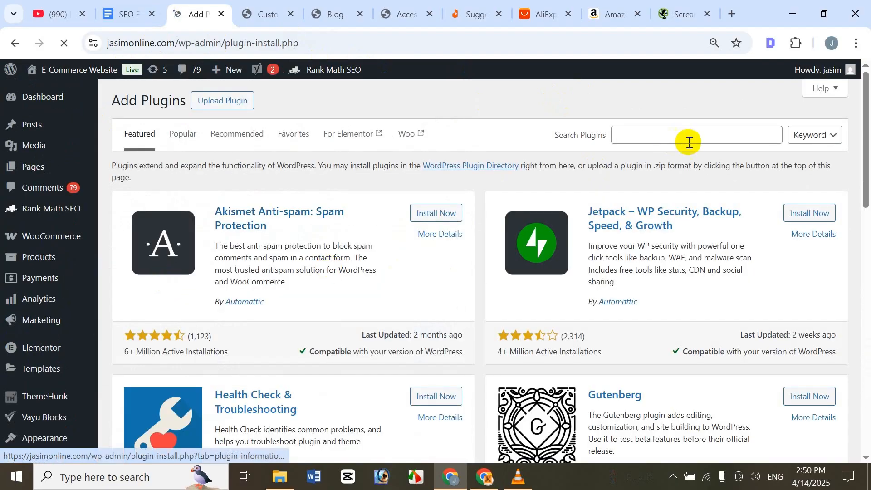
{"action": "left_click", "coordinate": [689, 136]}
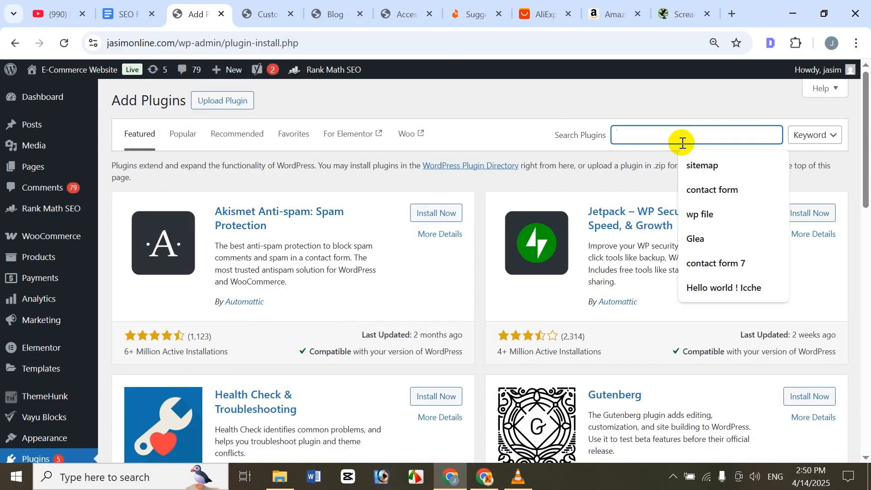
{"action": "type", "text": "rank mat"}
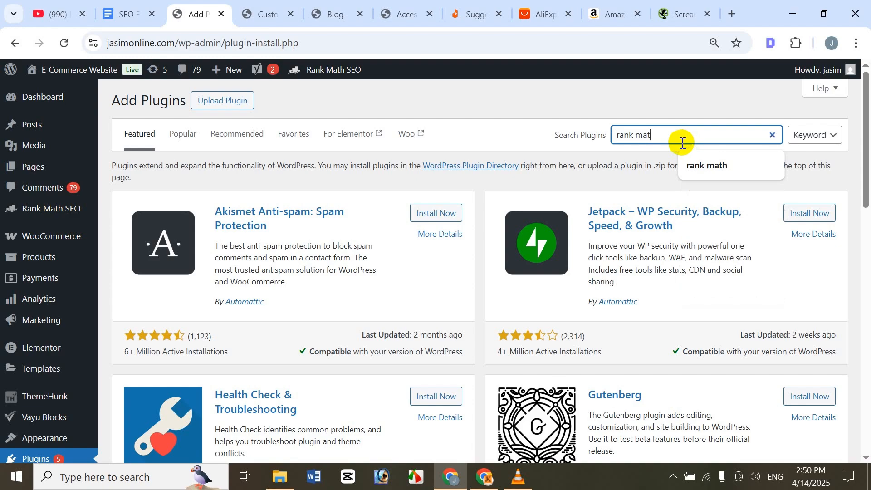
{"action": "type", "text": "h"}
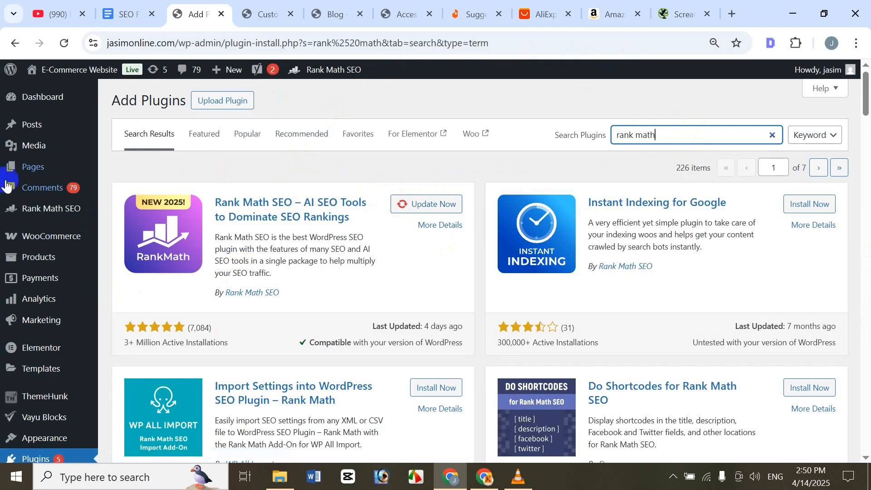
Step: Open the Misc Pages section of Rank Math's Titles & Meta settings and review its noindex options for subpages and paginated single pages
{"action": "left_click", "coordinate": [70, 217]}
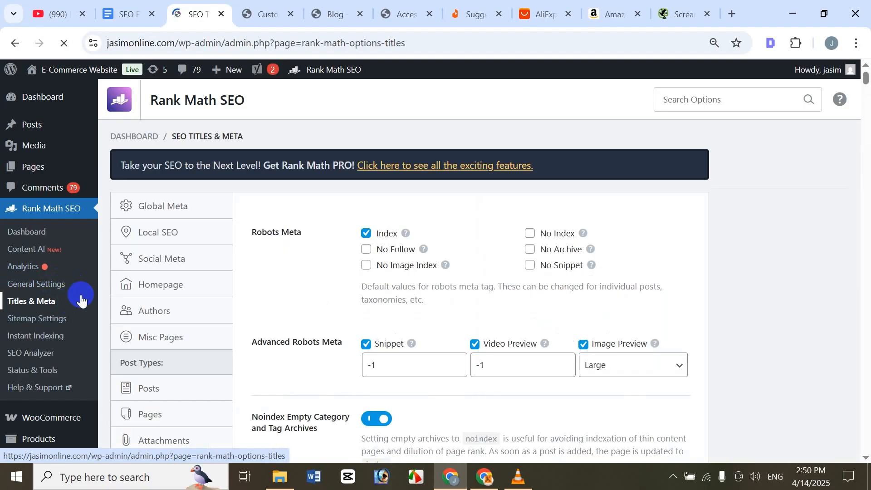
{"action": "scroll", "coordinate": [159, 228], "scroll_direction": "down", "scroll_amount": 4}
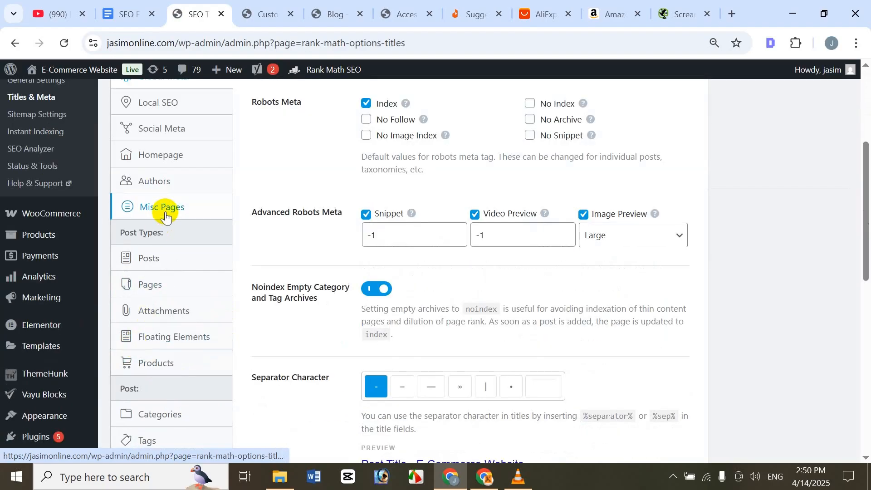
{"action": "left_click", "coordinate": [175, 218]}
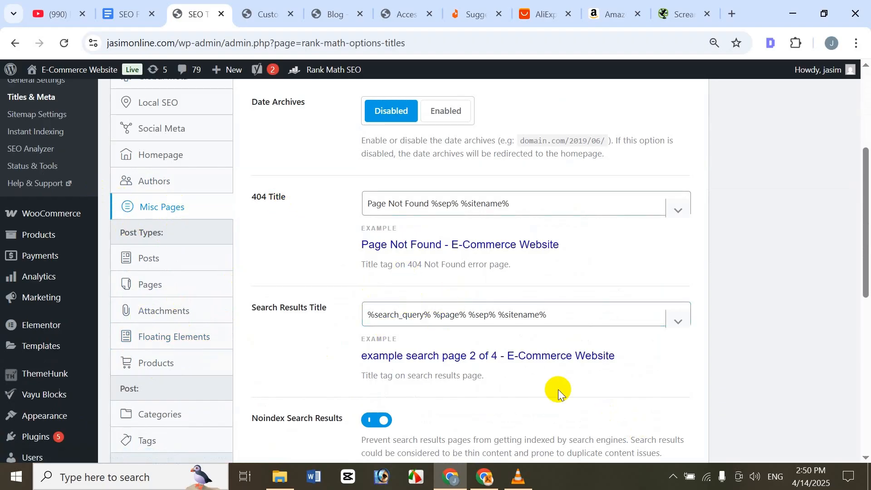
{"action": "scroll", "coordinate": [525, 370], "scroll_direction": "down", "scroll_amount": 5}
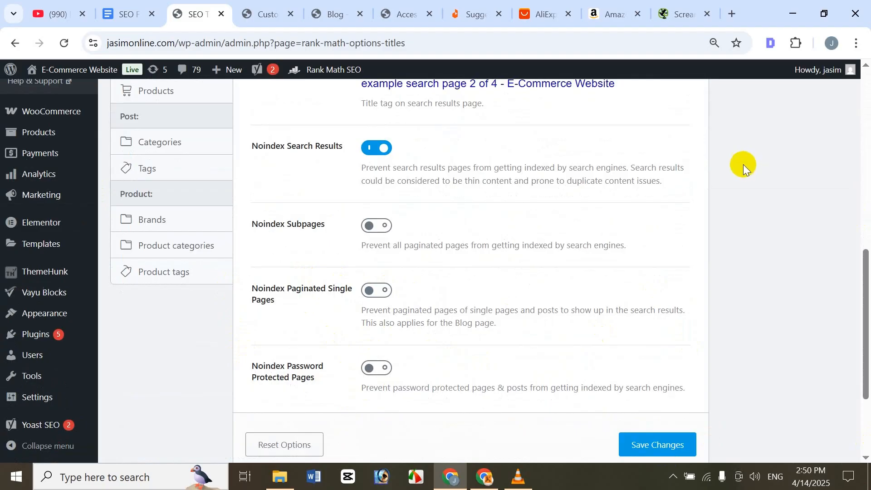
Step: Return to the store's Accessories category and review the page-number links below the products
{"action": "left_click", "coordinate": [407, 10]}
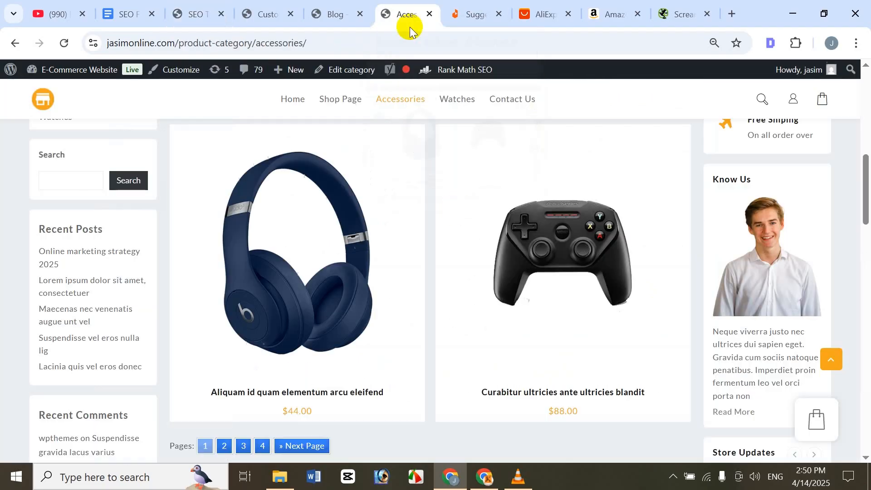
{"action": "scroll", "coordinate": [360, 268], "scroll_direction": "down", "scroll_amount": 4}
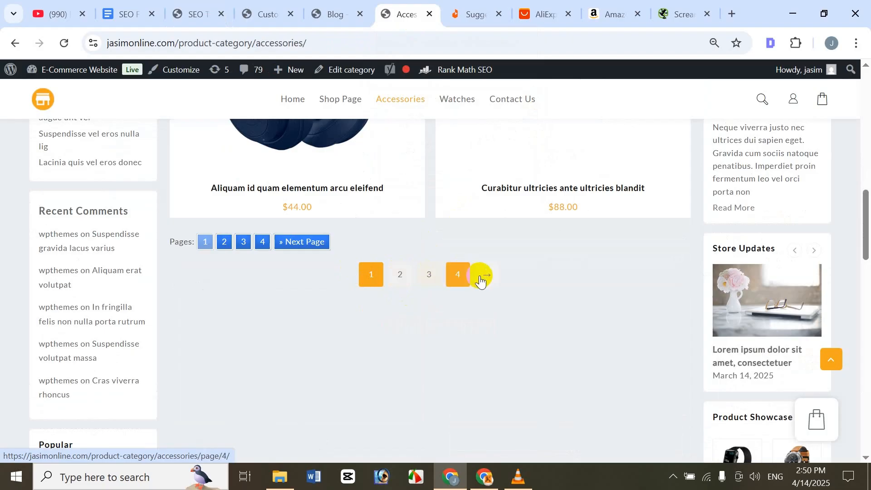
{"action": "left_click", "coordinate": [402, 268]}
{"action": "scroll", "coordinate": [402, 263], "scroll_direction": "down", "scroll_amount": 6}
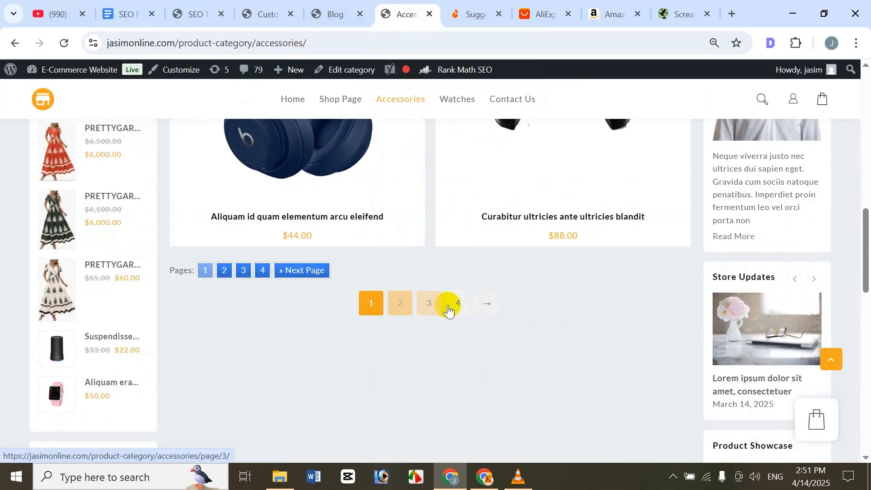
Step: Revisit Rank Math's Misc Pages settings and the Accessories page numbers, and go back to the Pagination Optimization notes in the course document
{"action": "left_click", "coordinate": [196, 14]}
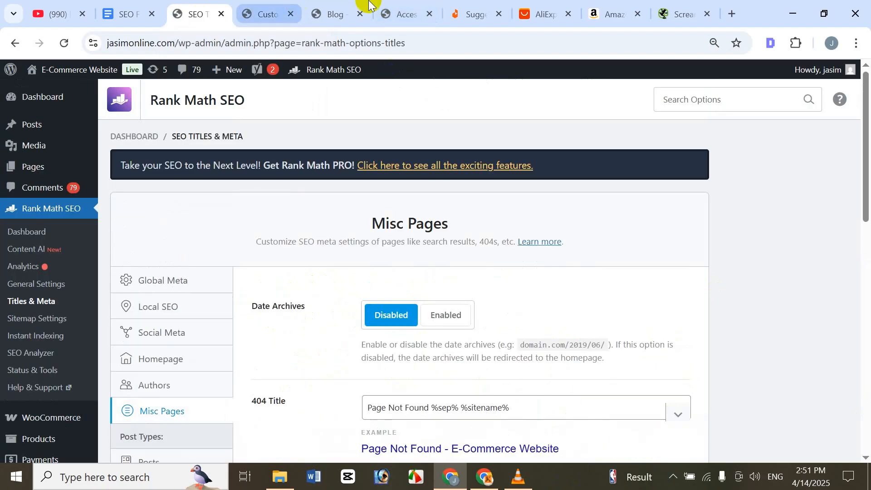
{"action": "left_click", "coordinate": [384, 5]}
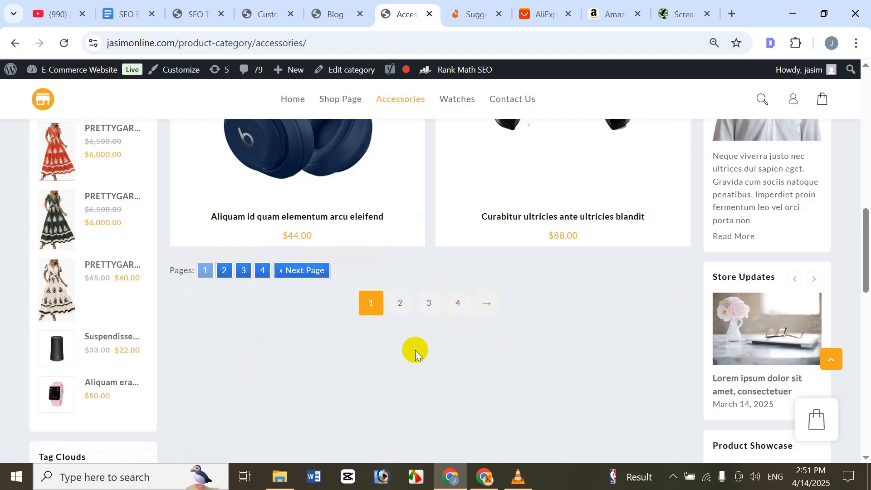
{"action": "left_click", "coordinate": [411, 310]}
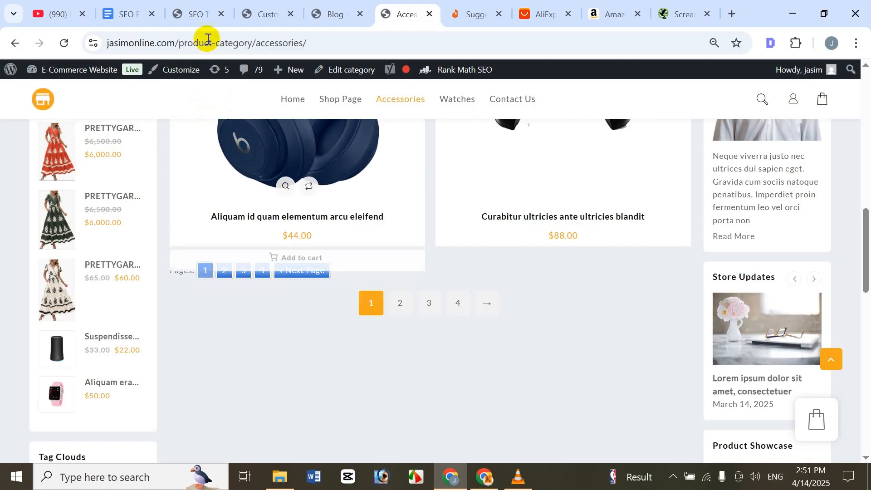
{"action": "left_click", "coordinate": [138, 13]}
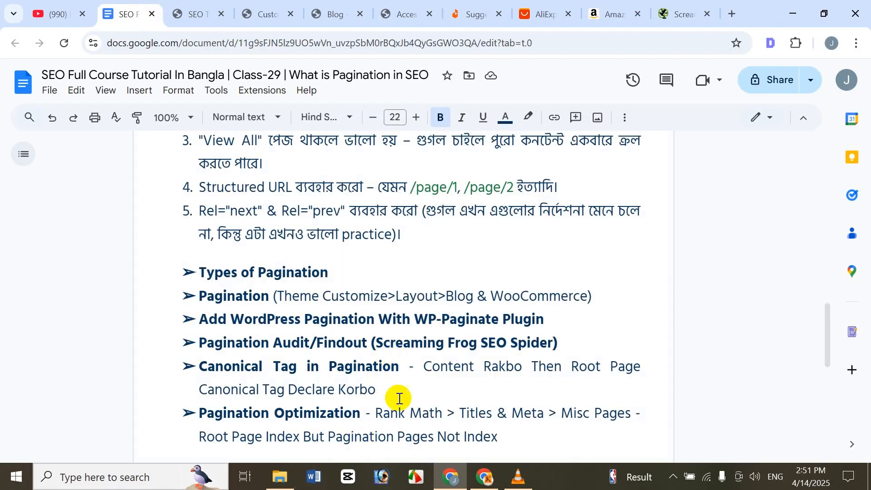